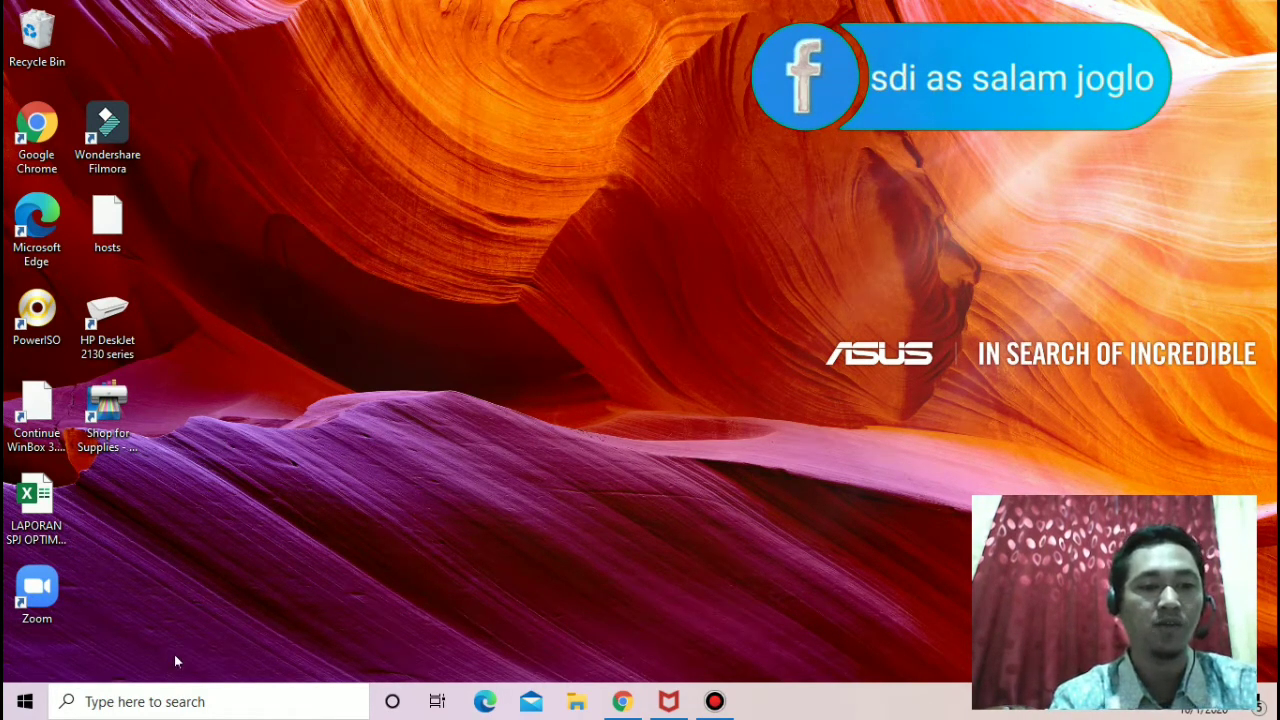
Step: Launch Excel 2016 and create a blank workbook
click(24, 704)
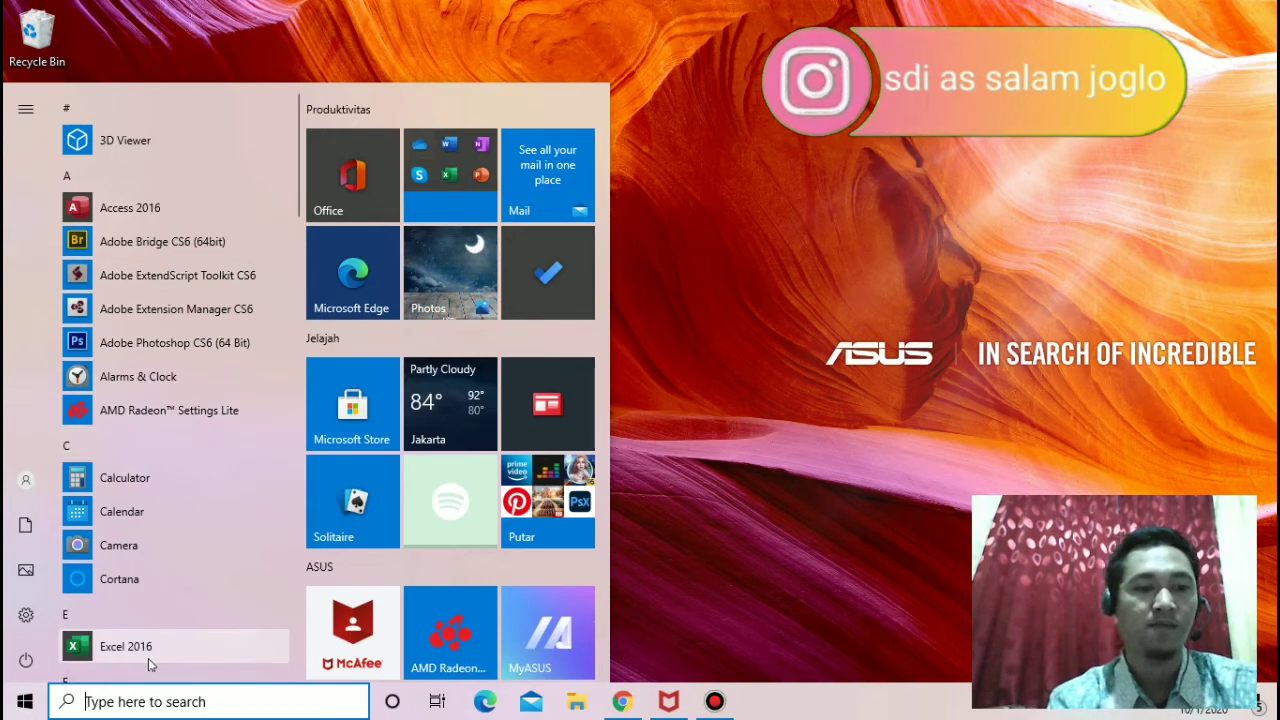
click(251, 701)
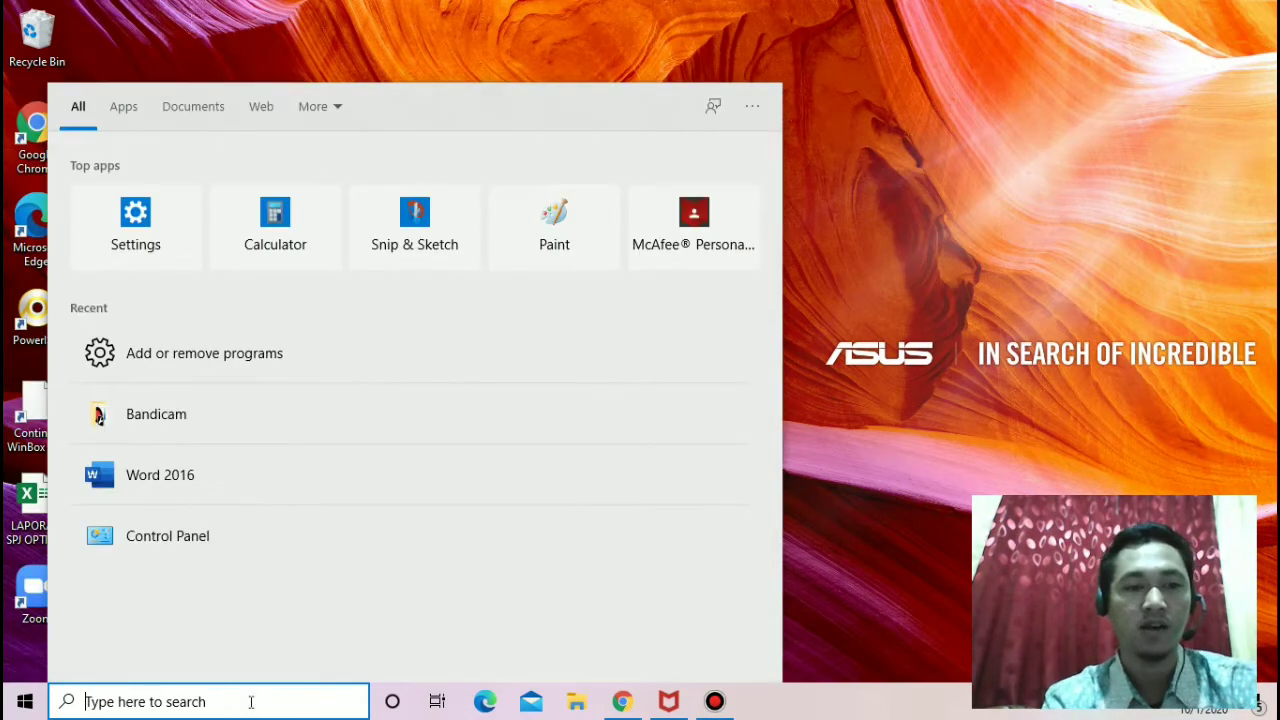
text(ex)
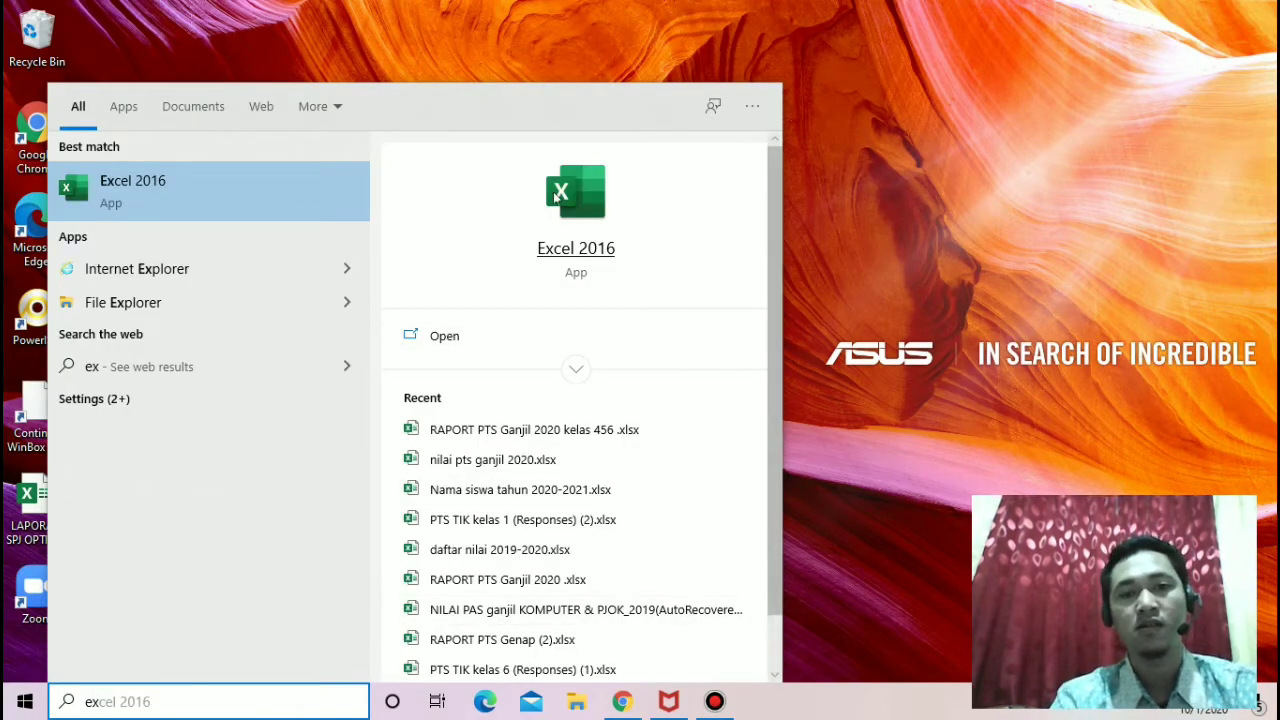
click(570, 252)
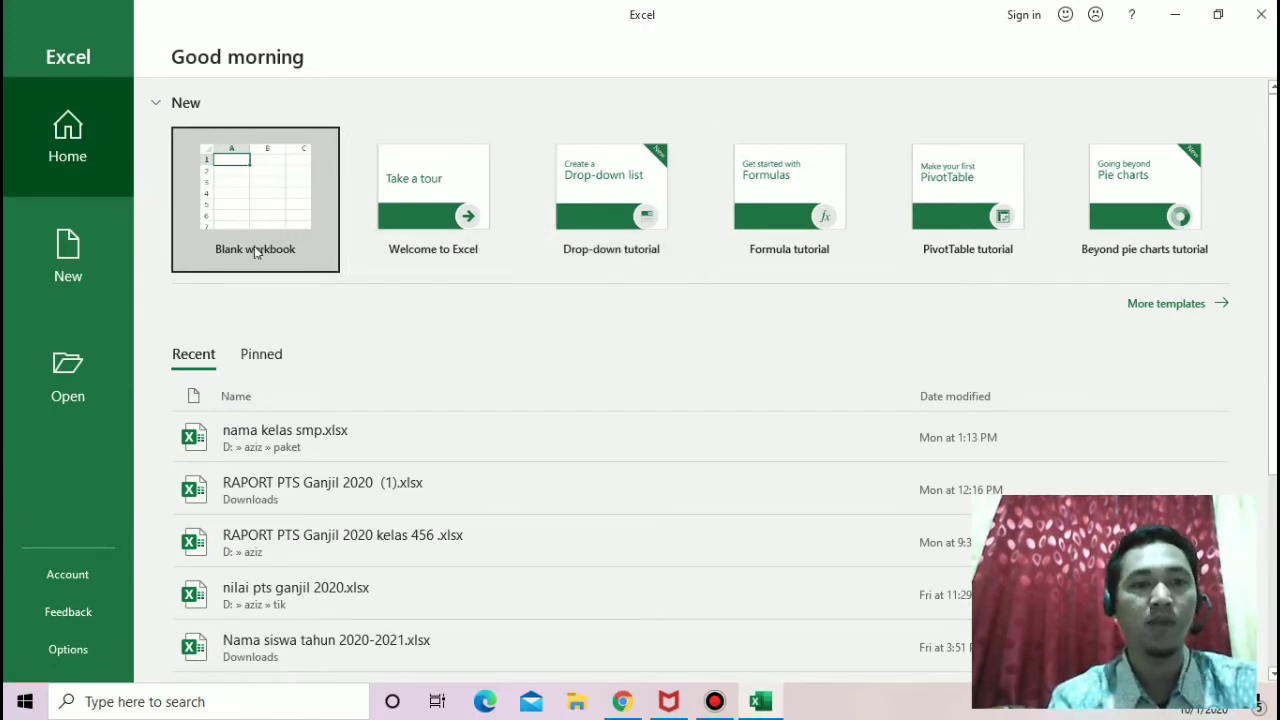
click(302, 194)
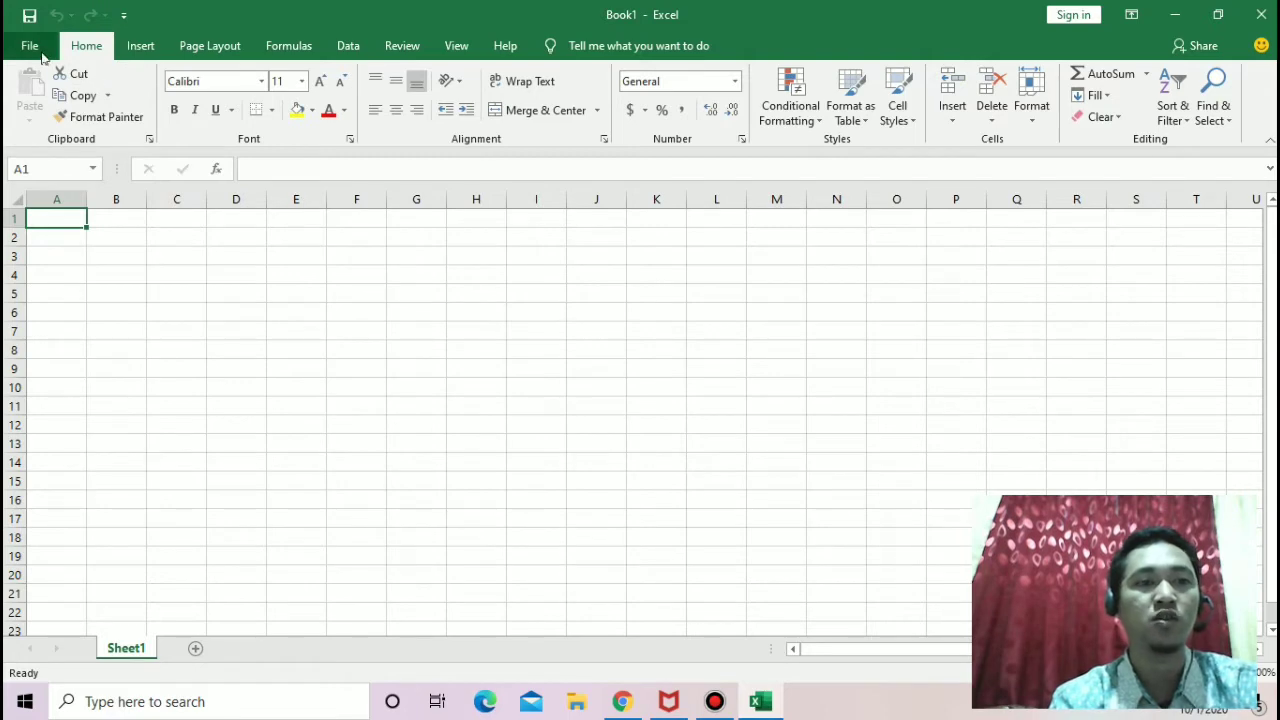
Step: Look through the Insert, Page Layout, Formulas, Data, Review, View and Help commands, and return to the Home commands
click(145, 50)
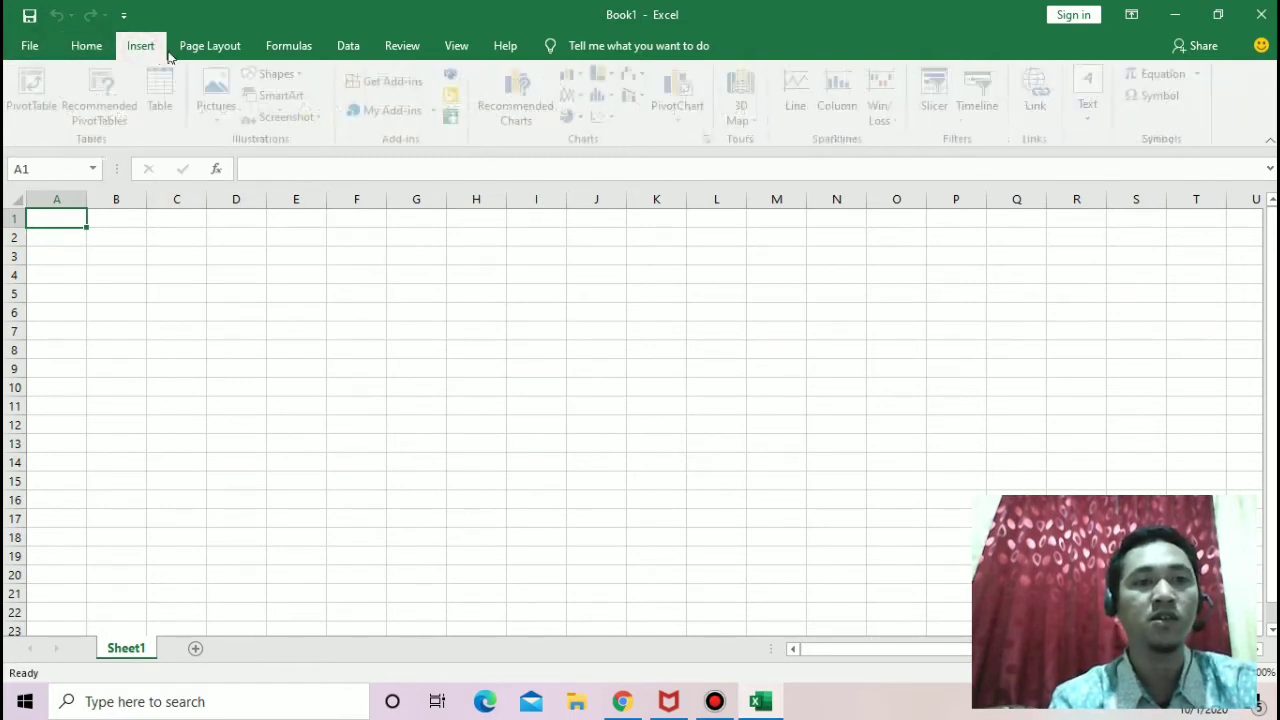
click(210, 47)
click(310, 48)
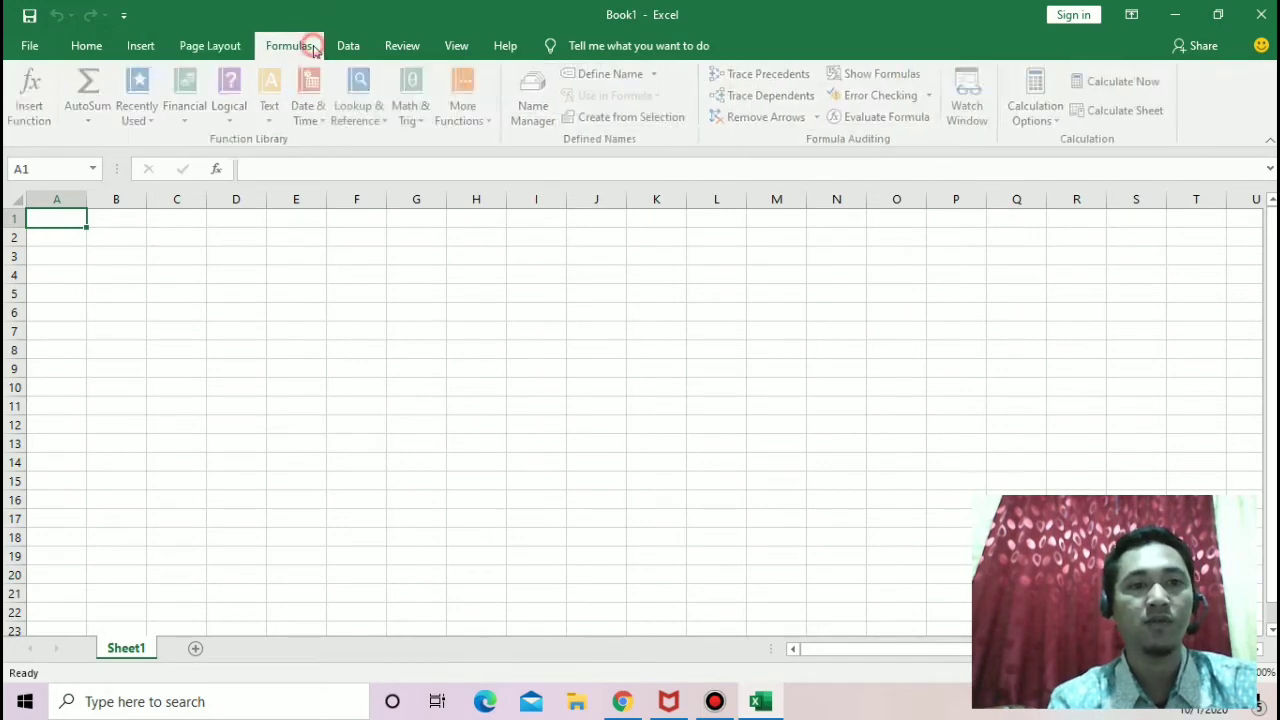
click(352, 47)
click(403, 47)
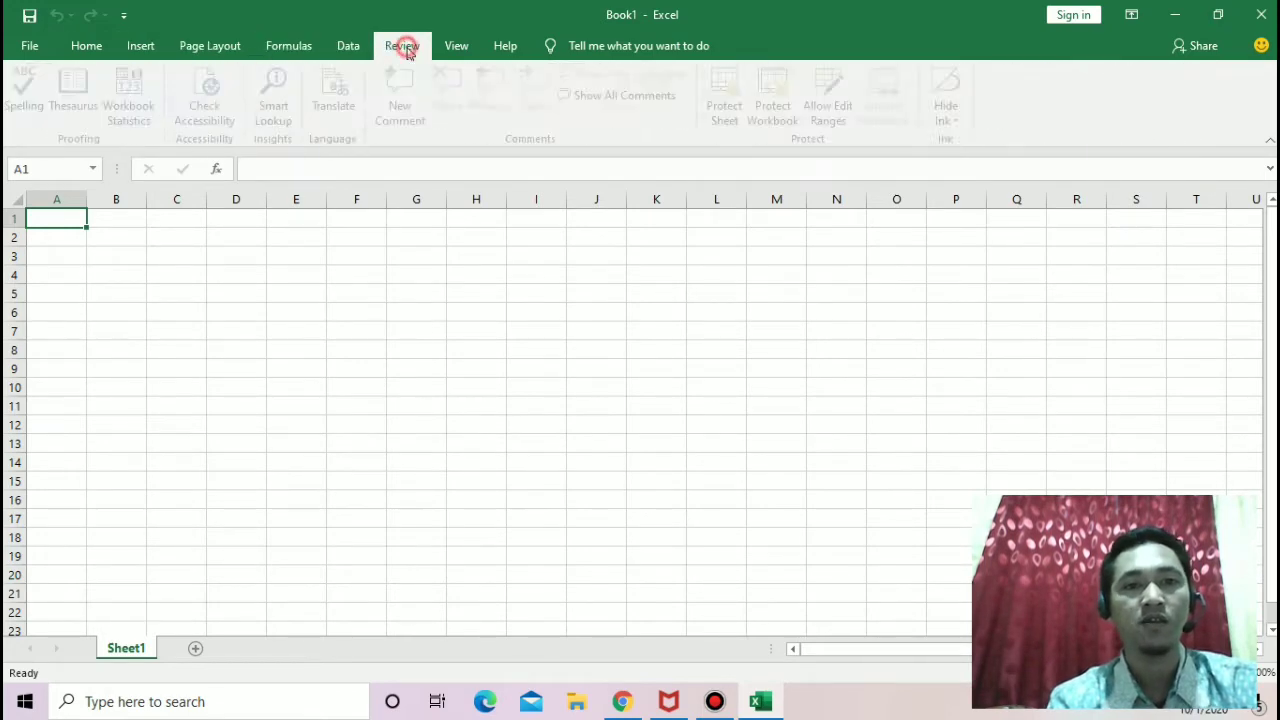
click(456, 47)
click(505, 48)
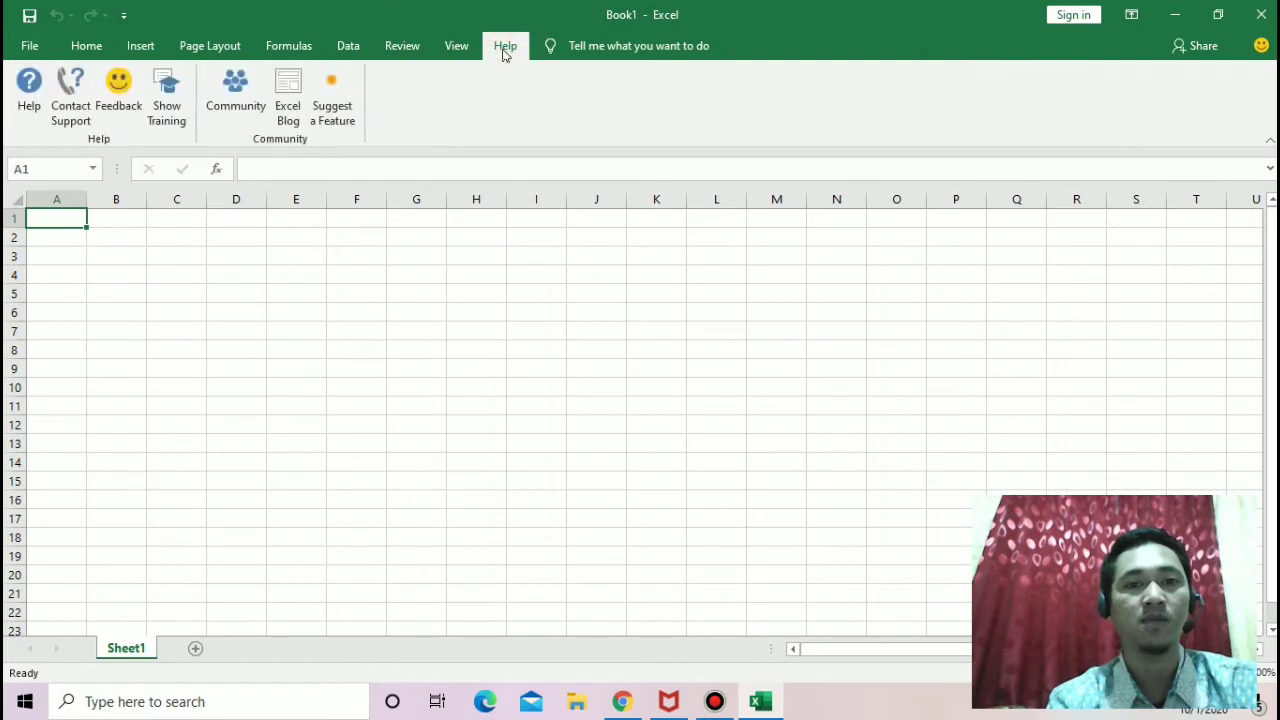
click(88, 47)
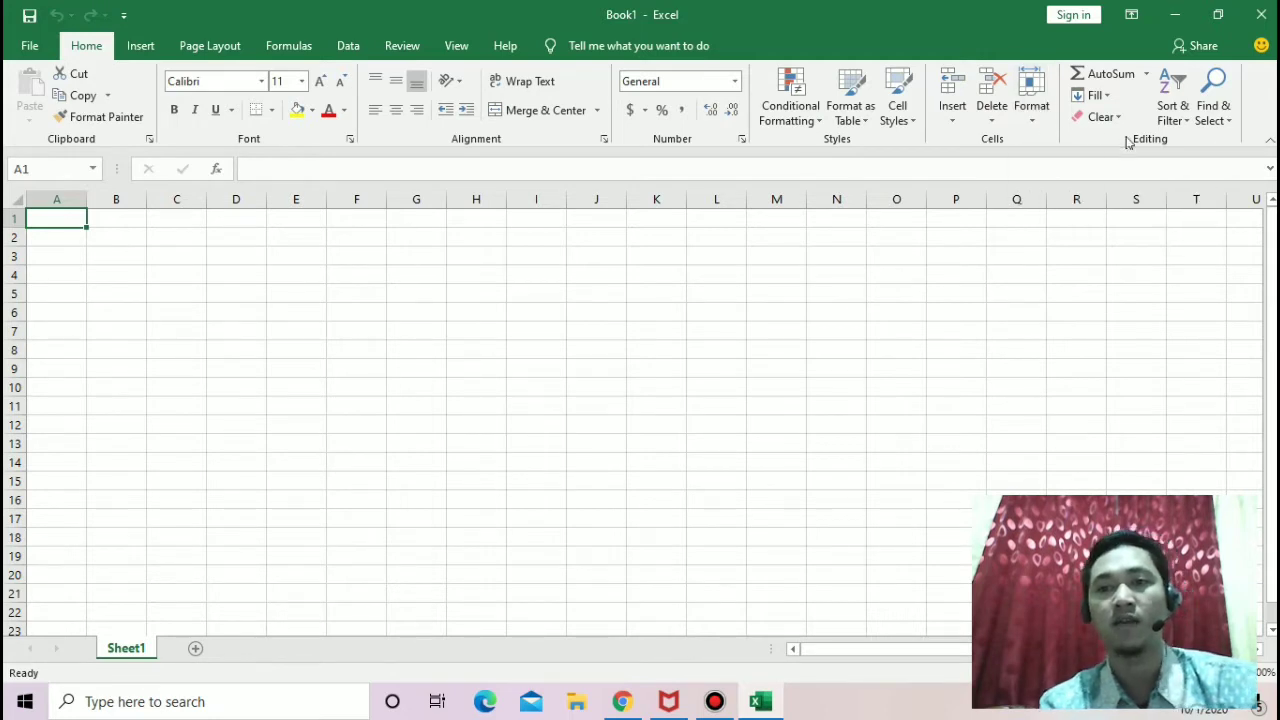
Step: Look at the Format Painter and the list of available cell border styles without applying any
click(105, 117)
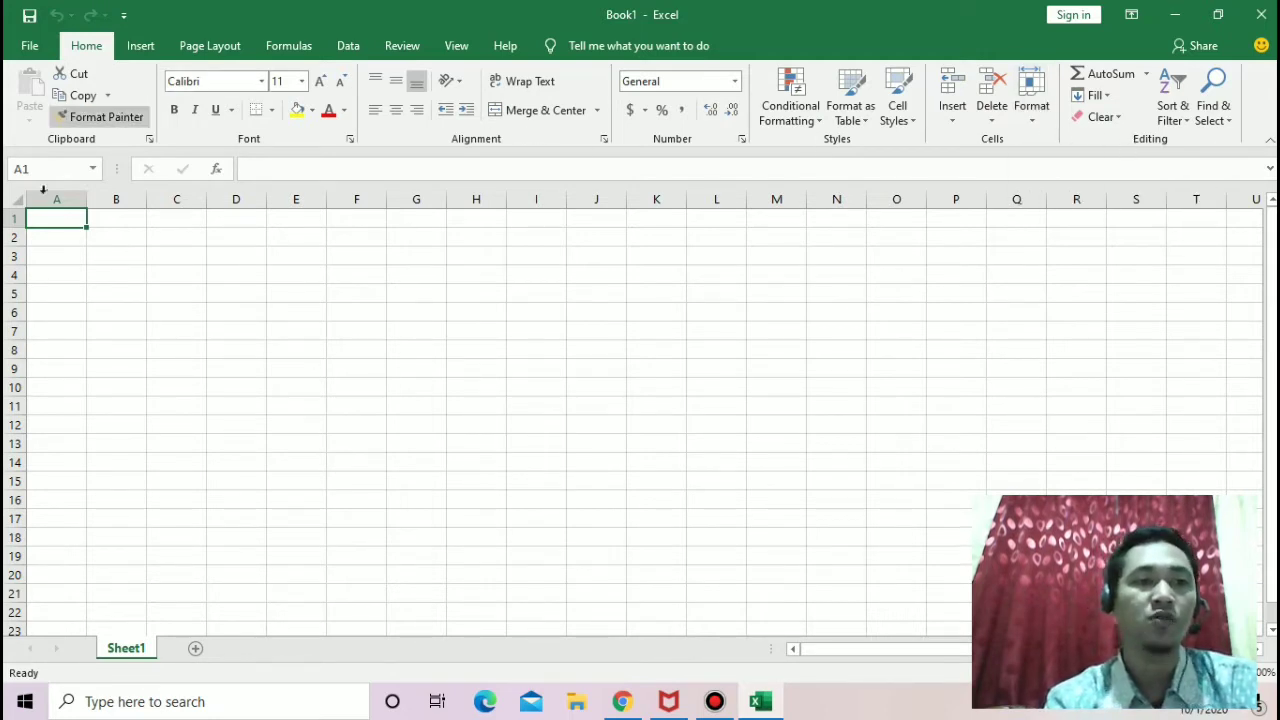
key(Escape)
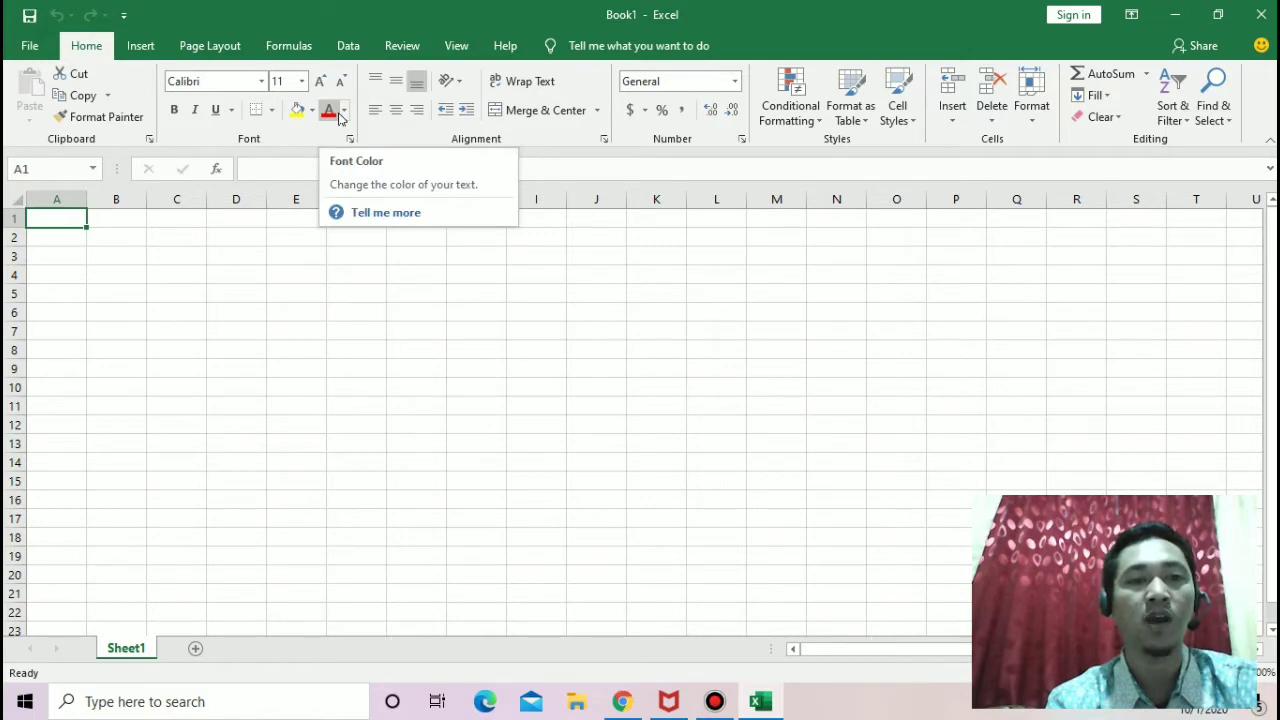
click(272, 112)
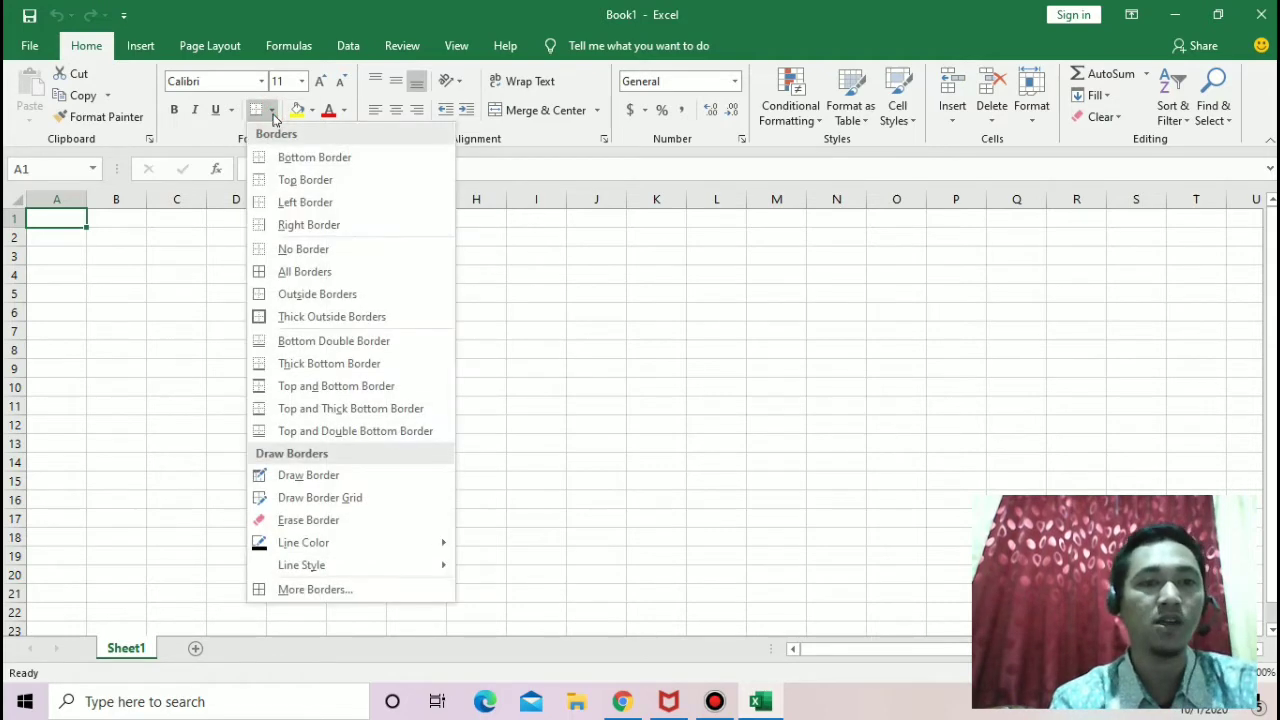
click(273, 113)
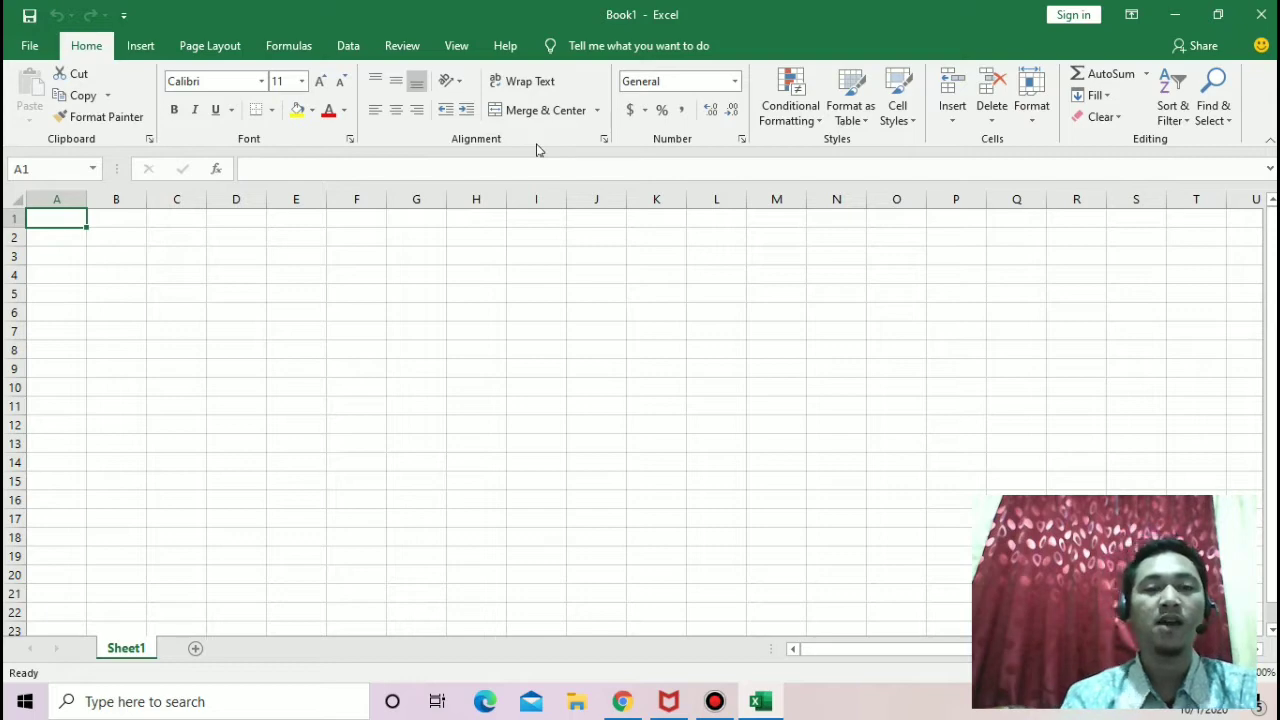
Step: Try the top, middle and bottom vertical alignments on cell A1
click(377, 86)
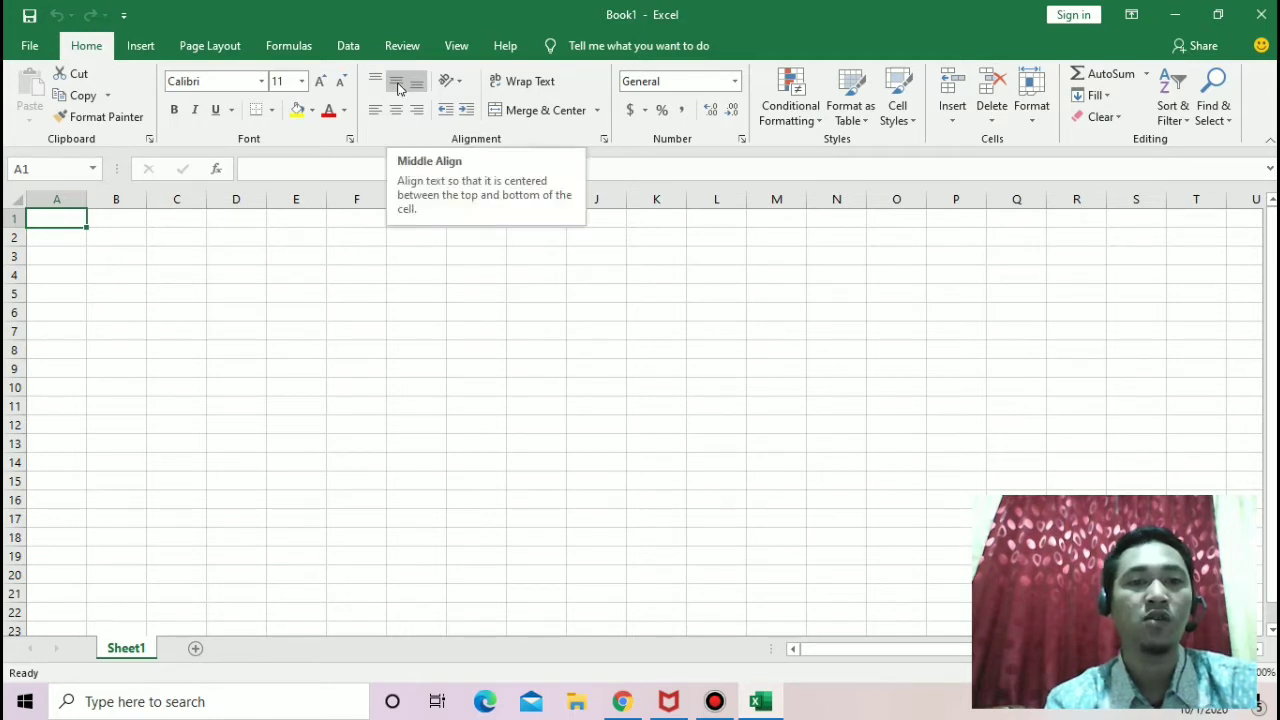
click(398, 89)
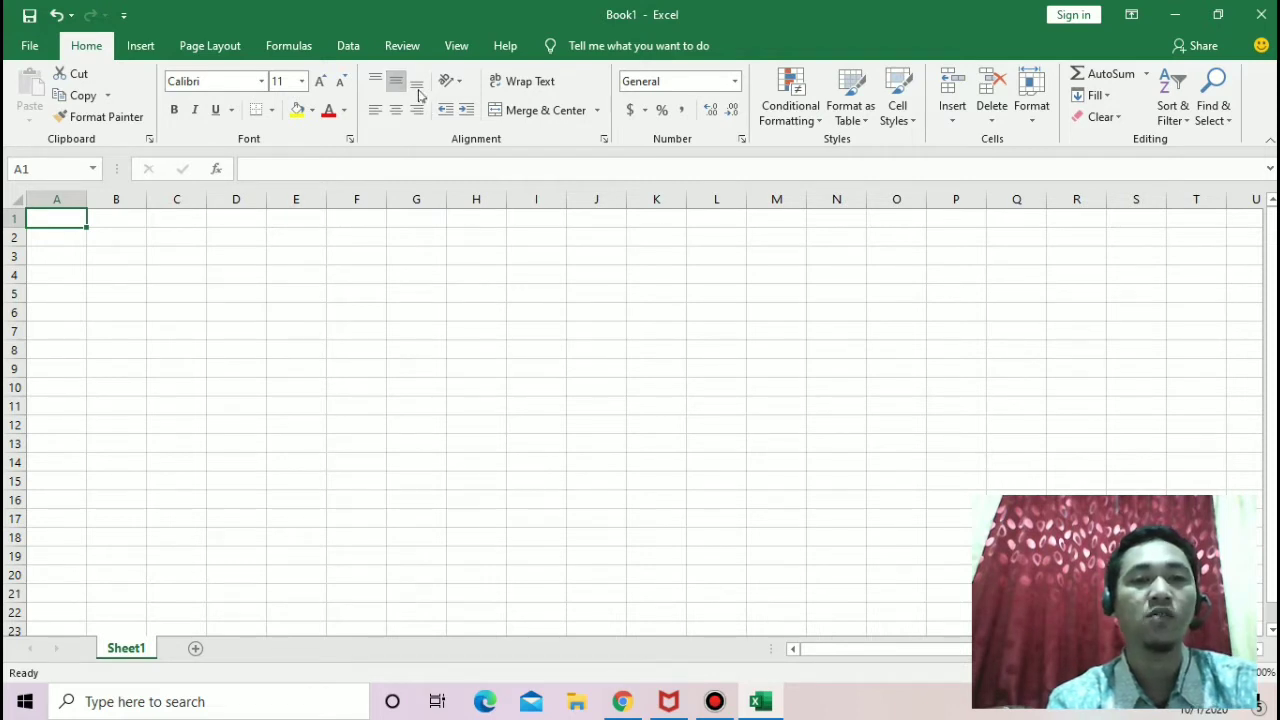
click(418, 89)
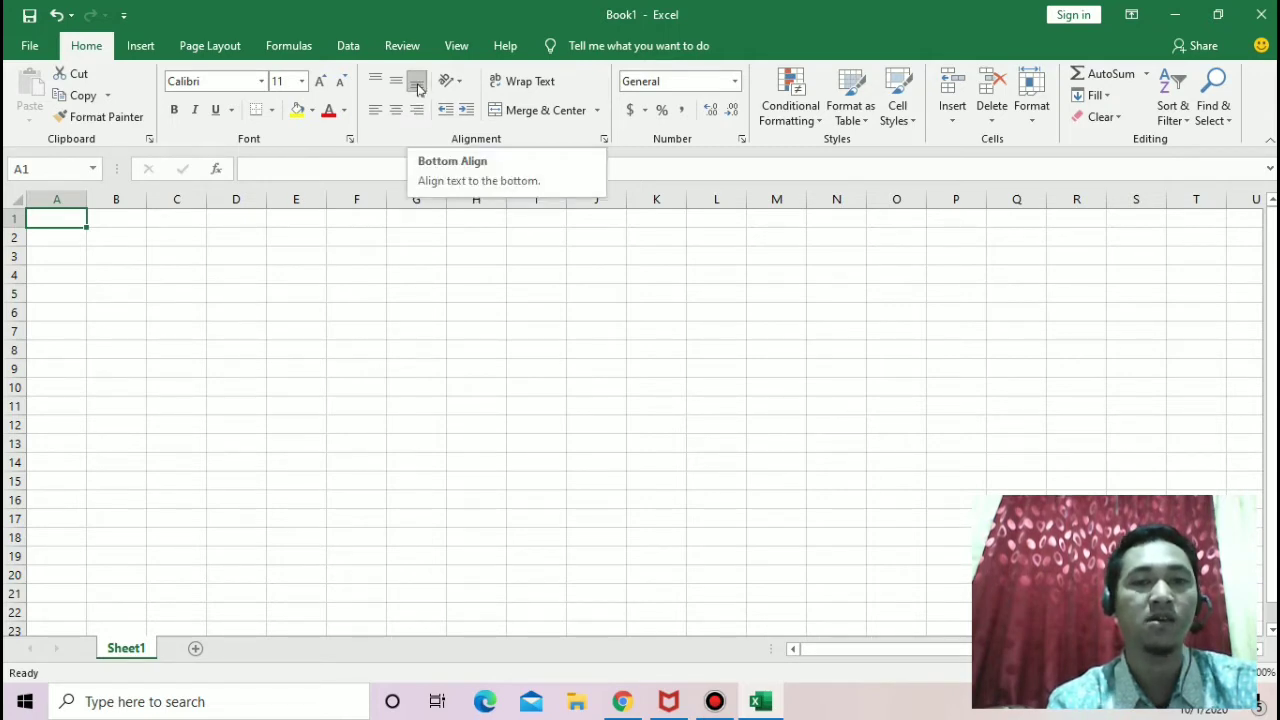
Step: Try left and center horizontal alignment on cell A1 and finish with right alignment
click(377, 117)
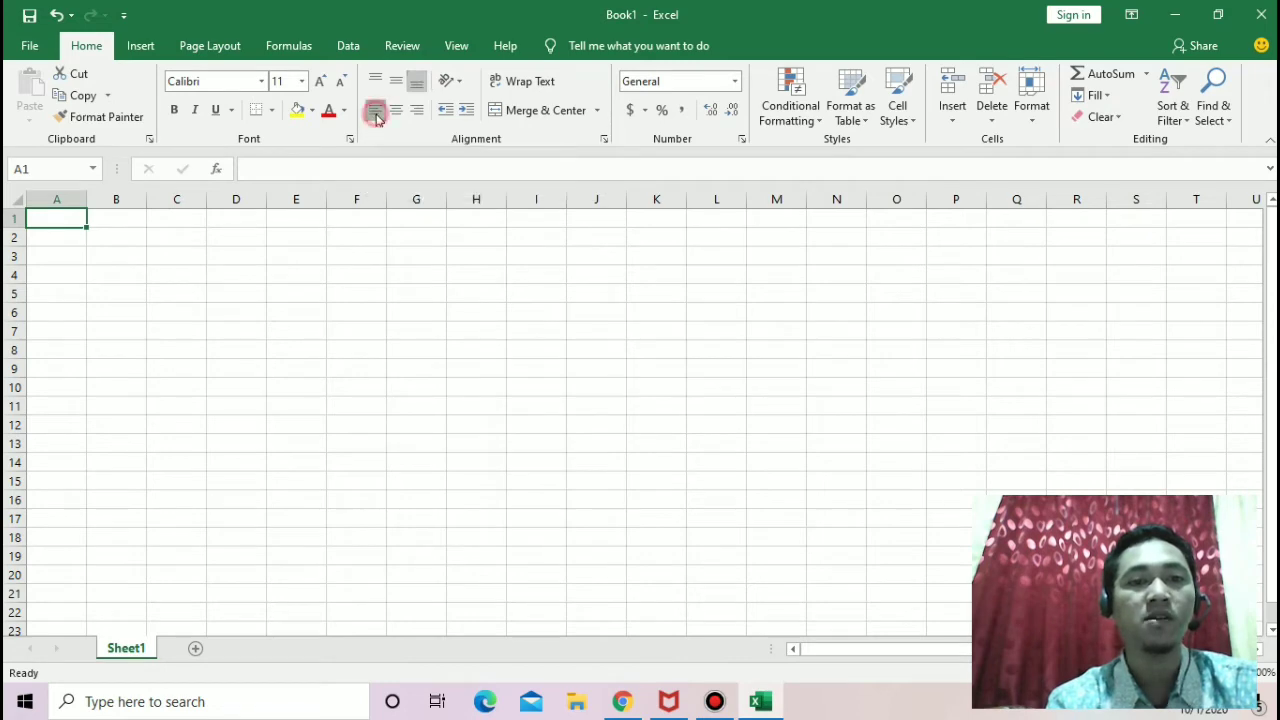
click(377, 117)
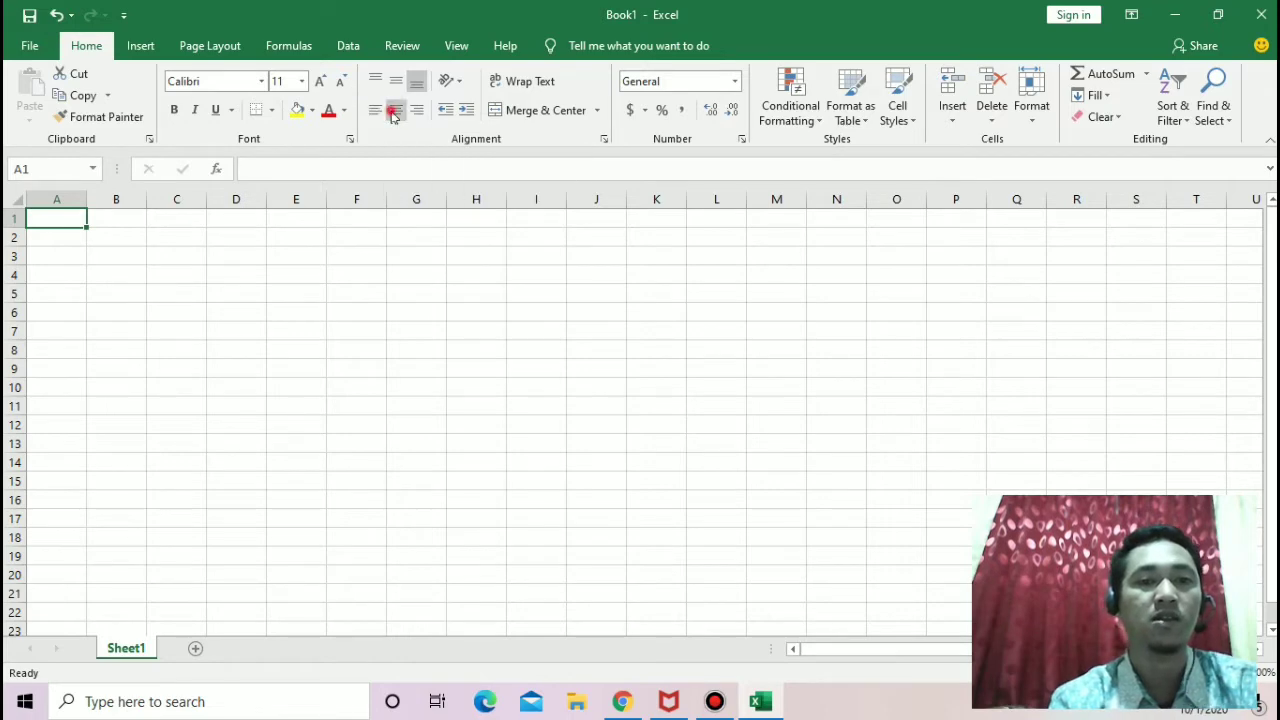
click(394, 112)
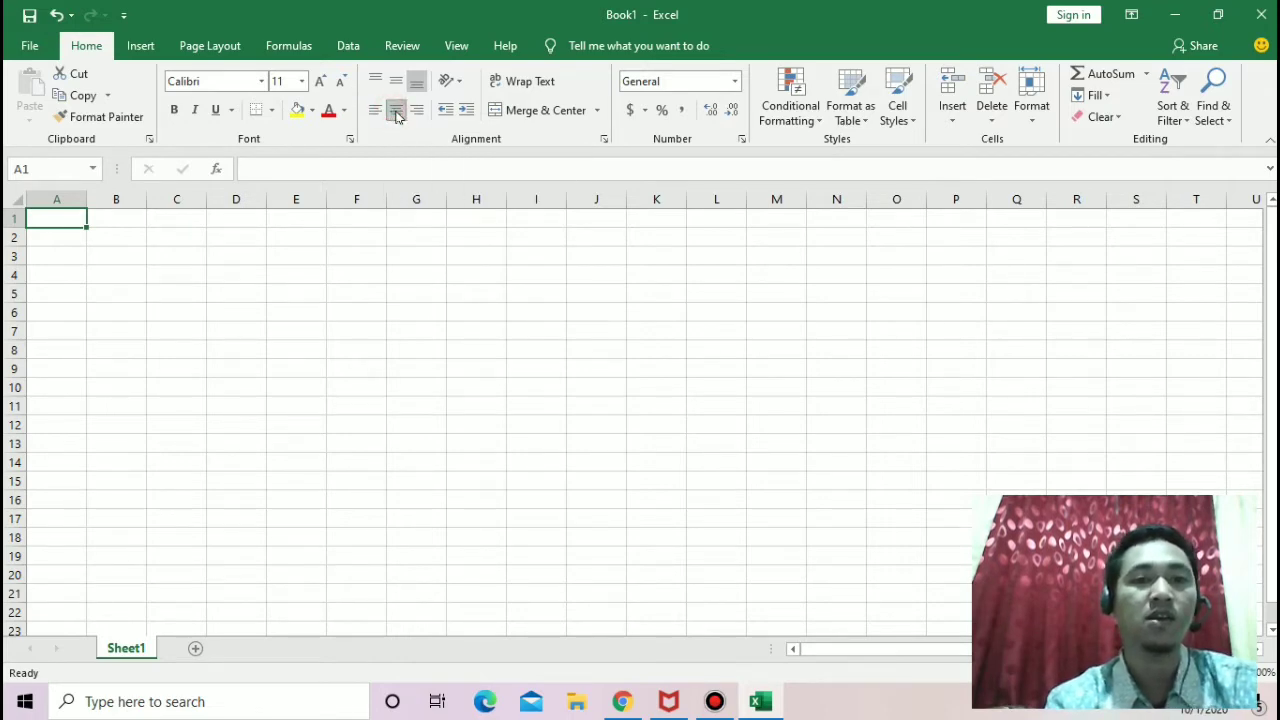
click(417, 111)
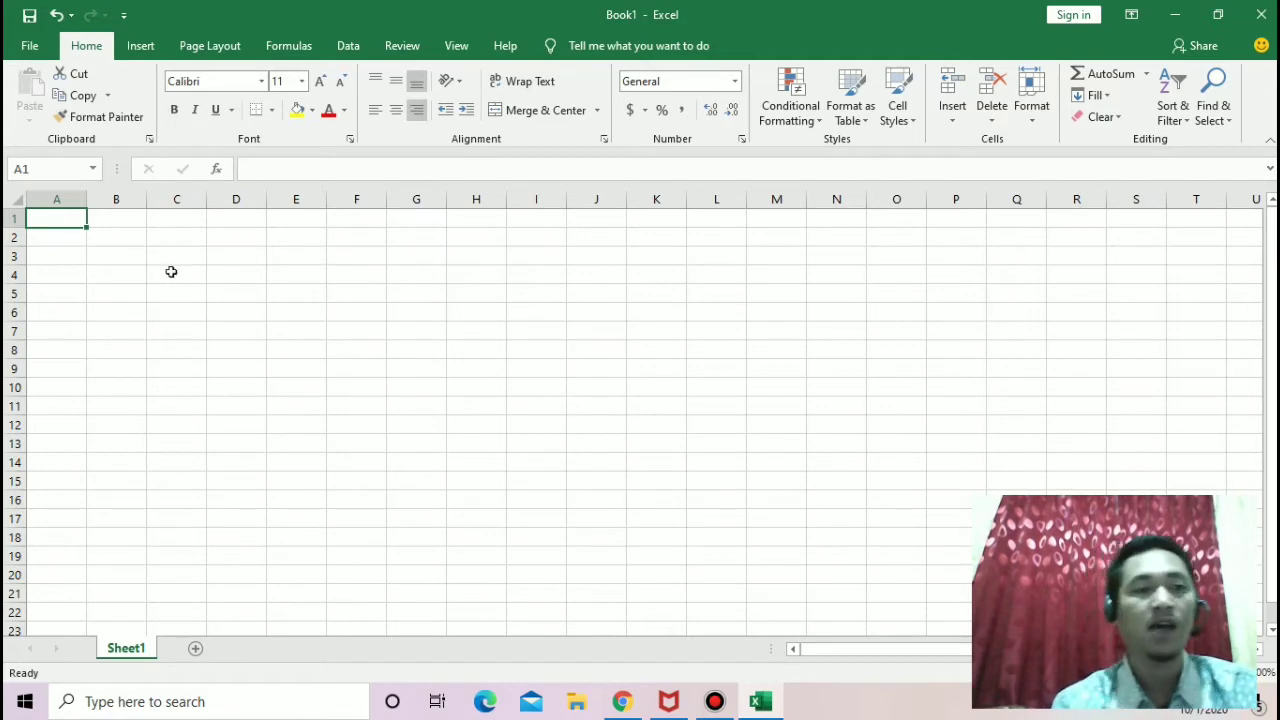
Step: Select columns A, B, C and D one after another to point out the worksheet's columns
click(76, 196)
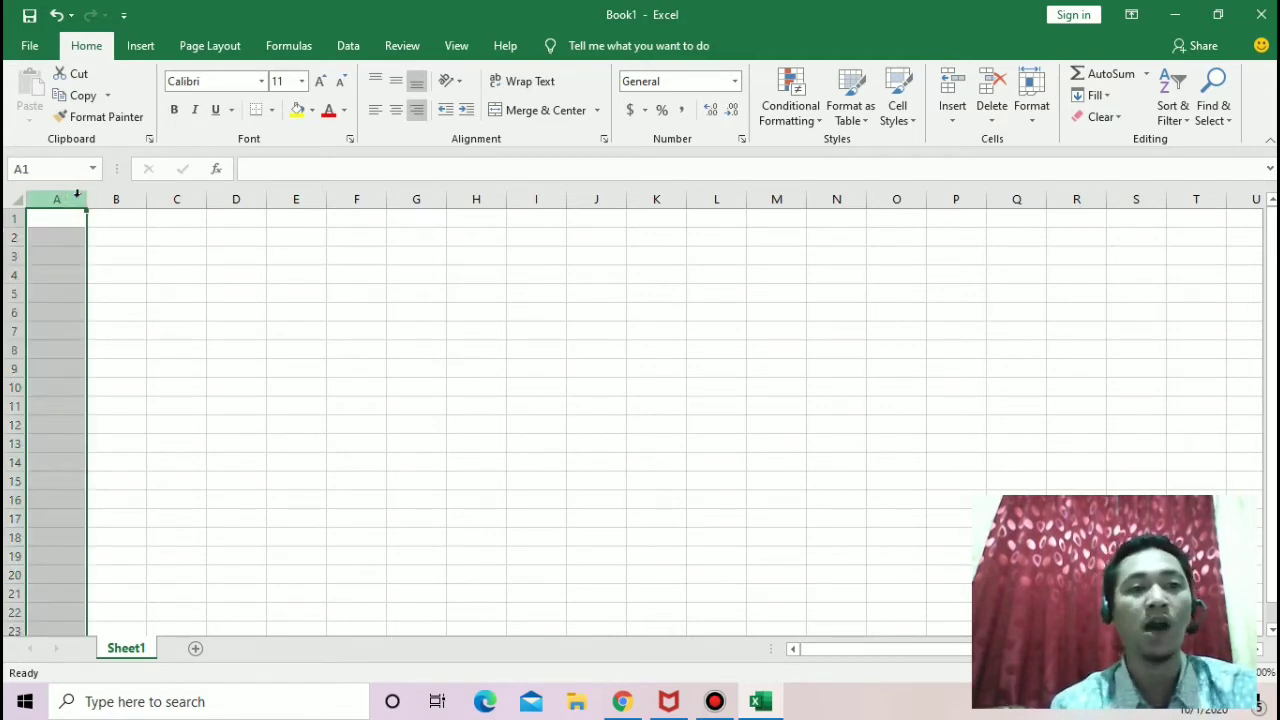
click(114, 197)
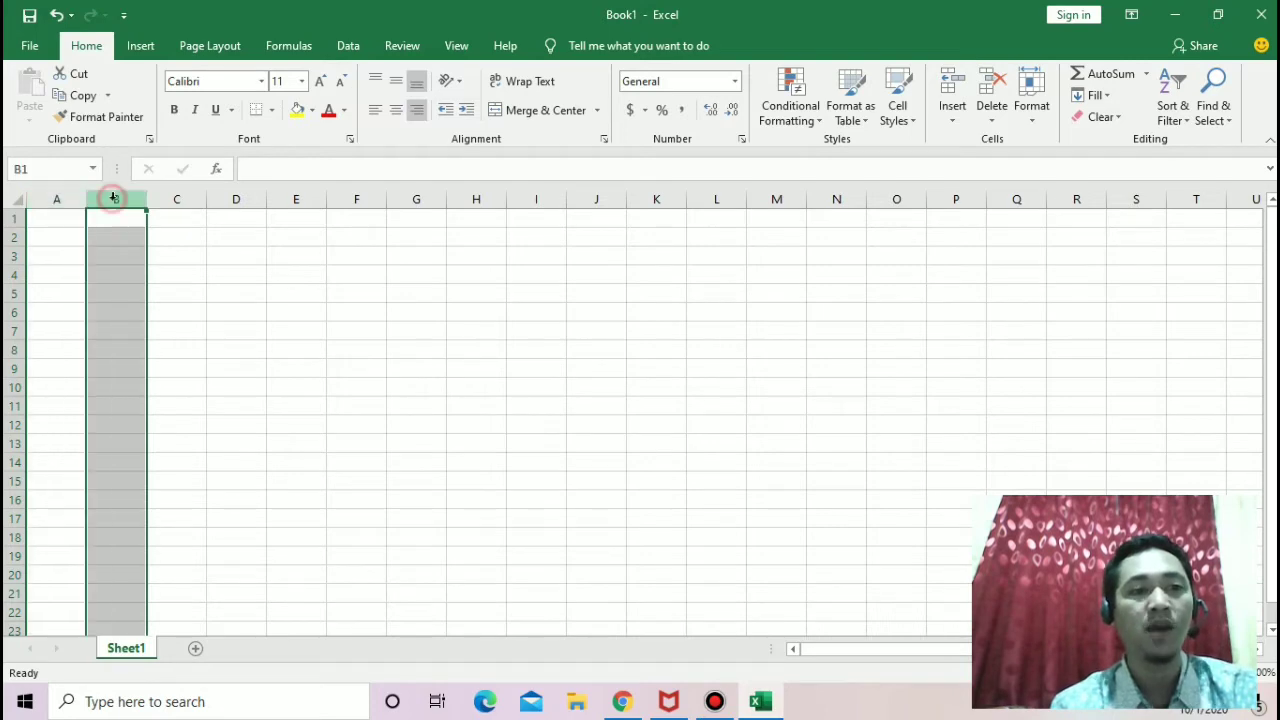
click(196, 193)
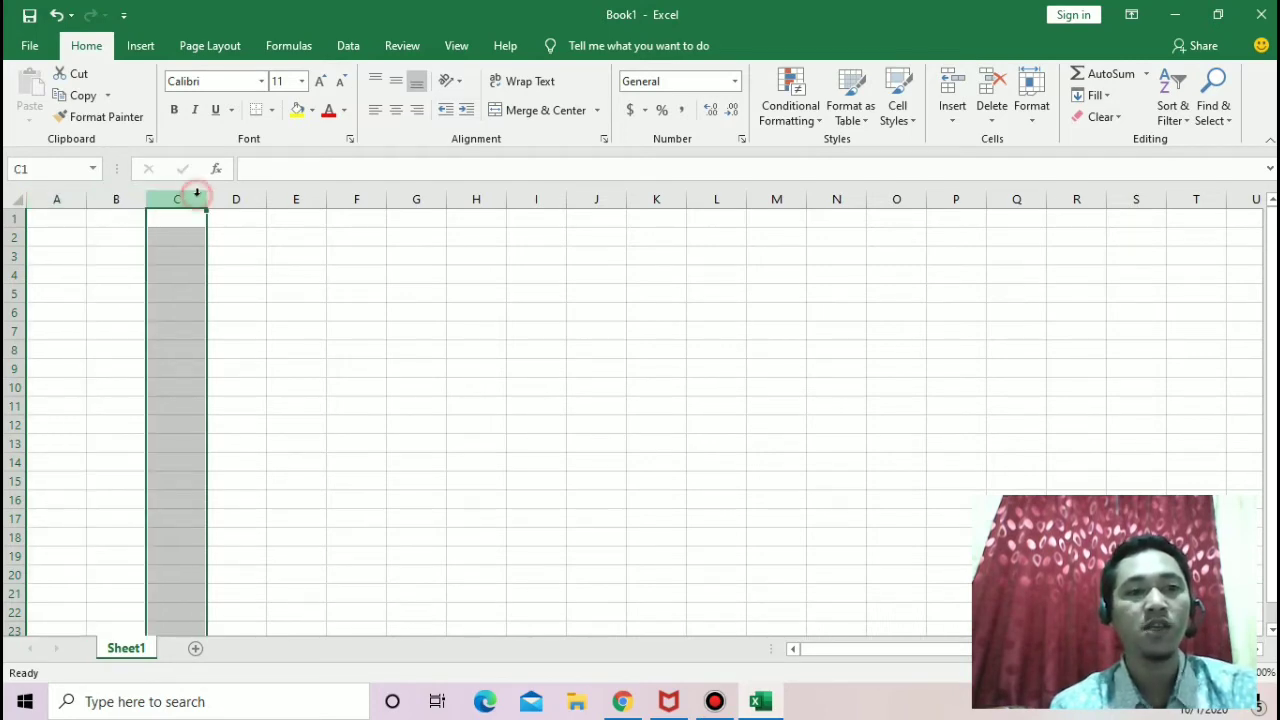
click(254, 192)
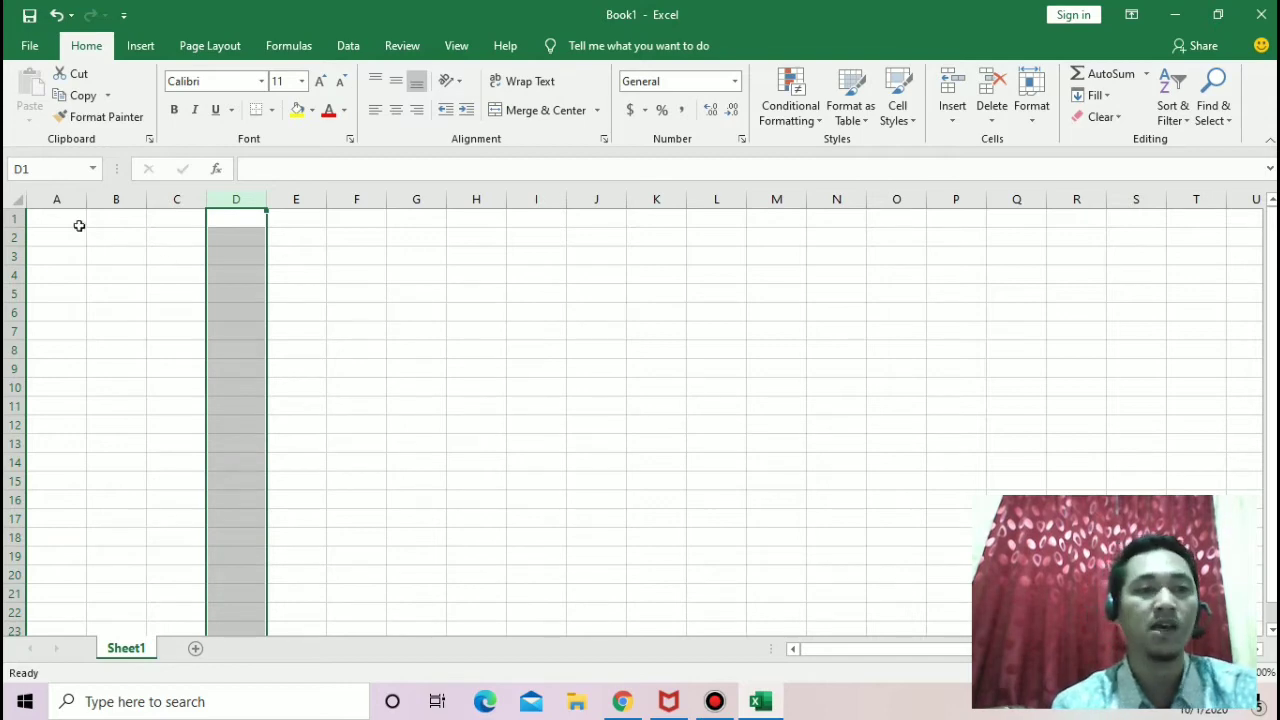
Step: Select rows 1, 2 and 3 one after another to point out the worksheet's rows
click(9, 219)
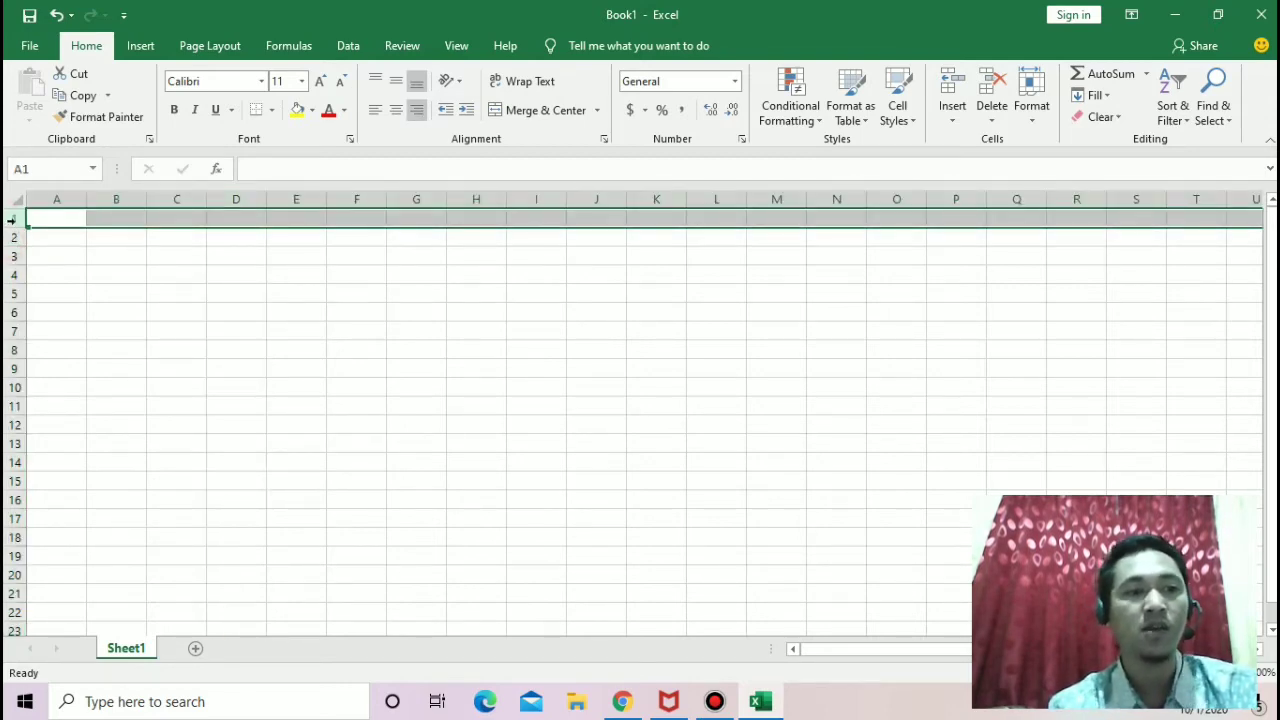
click(13, 237)
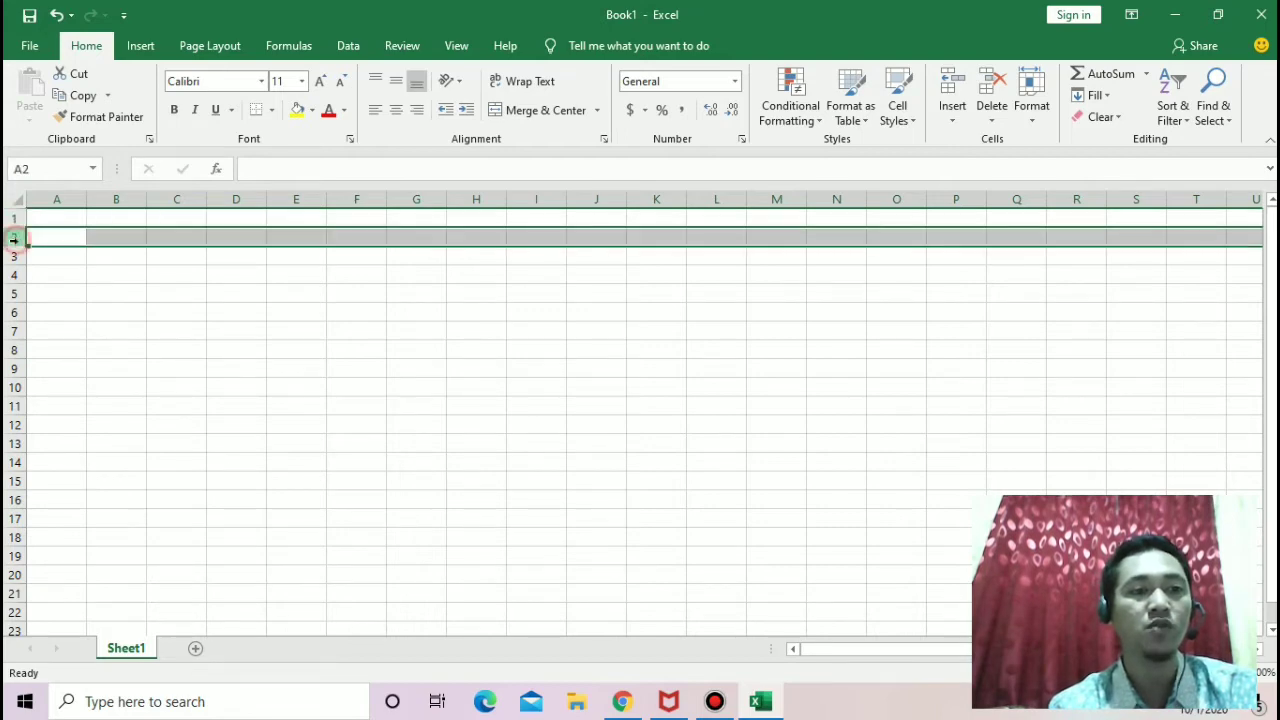
click(8, 256)
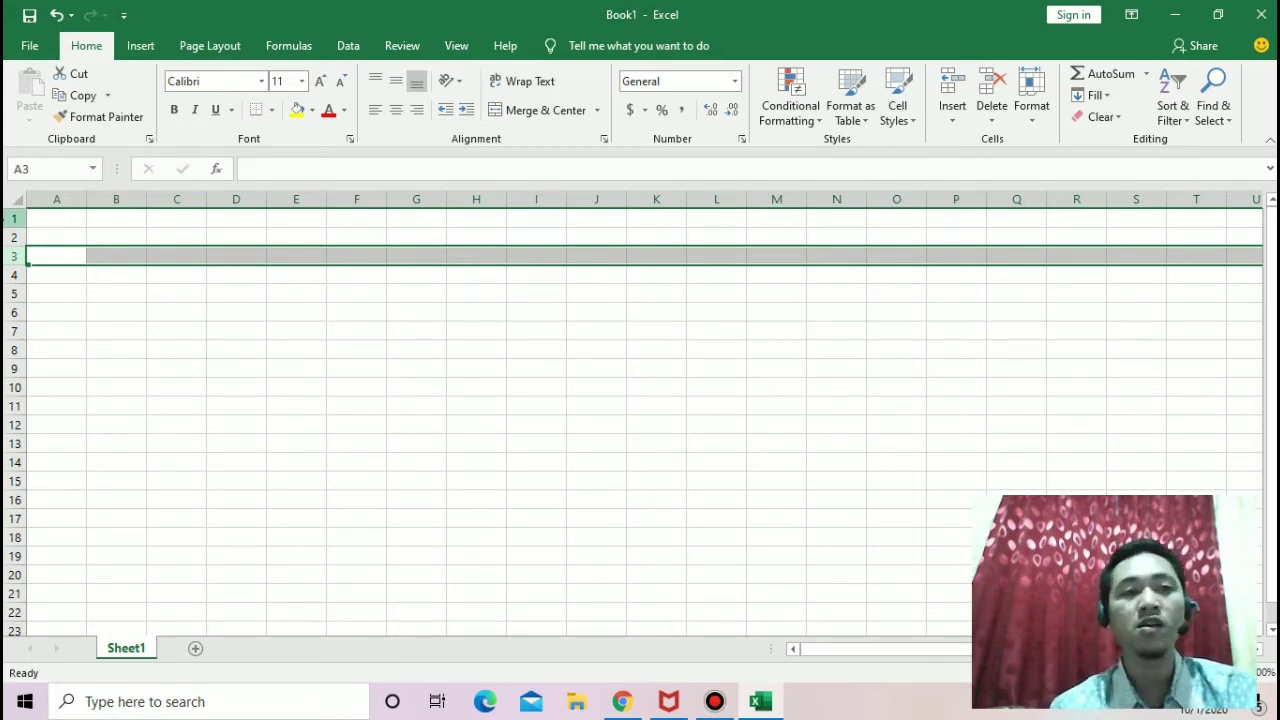
Step: Select single cells across the sheet to point out individual cells, including A1, H7, H6 and H4
click(62, 214)
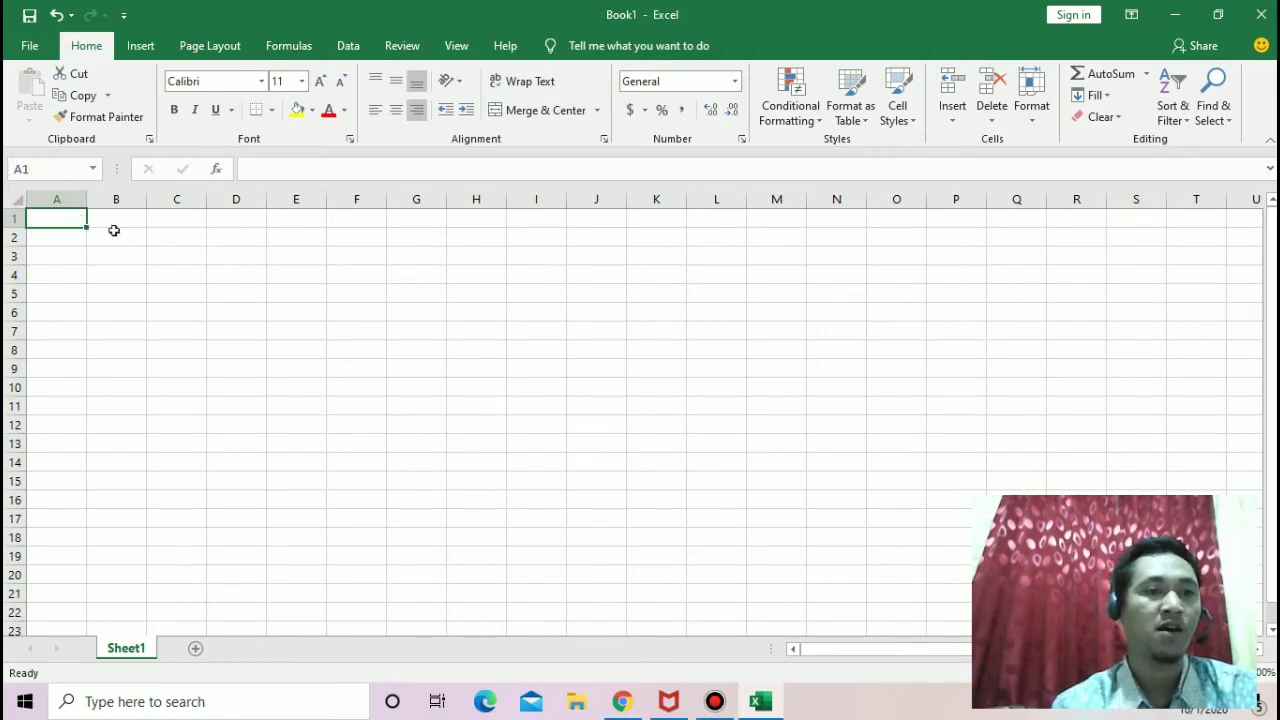
click(499, 335)
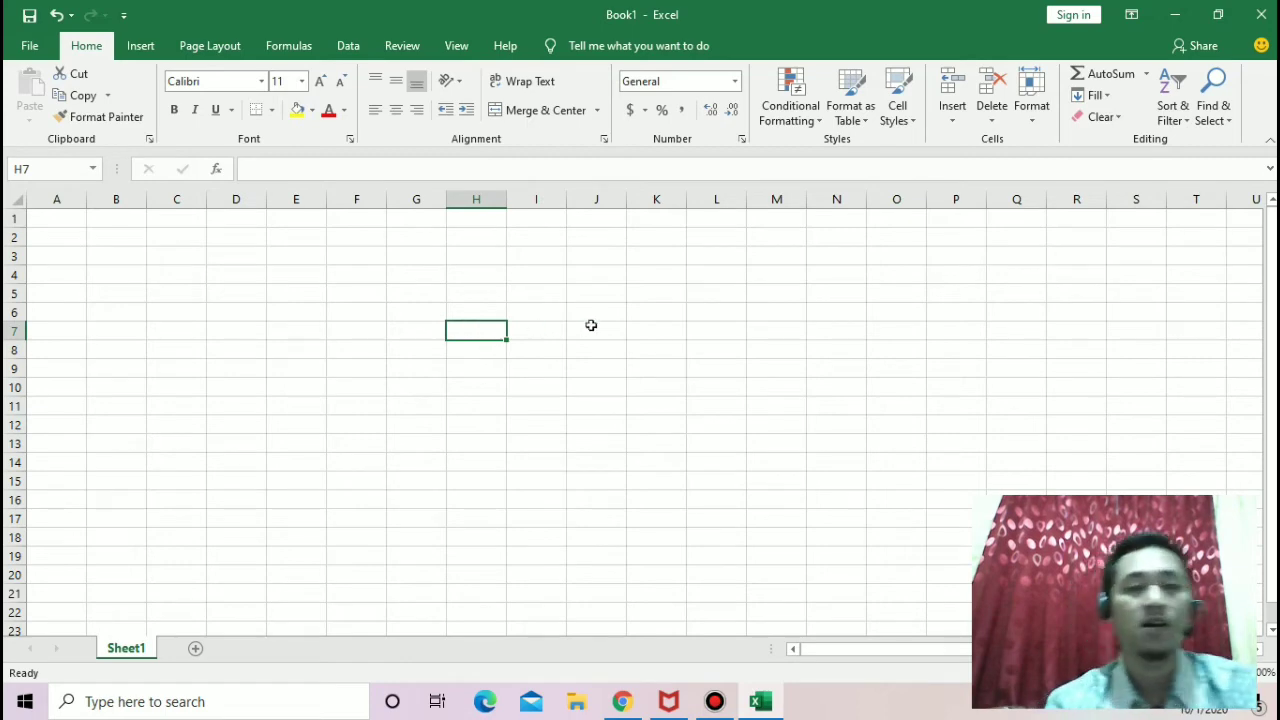
click(591, 324)
click(487, 307)
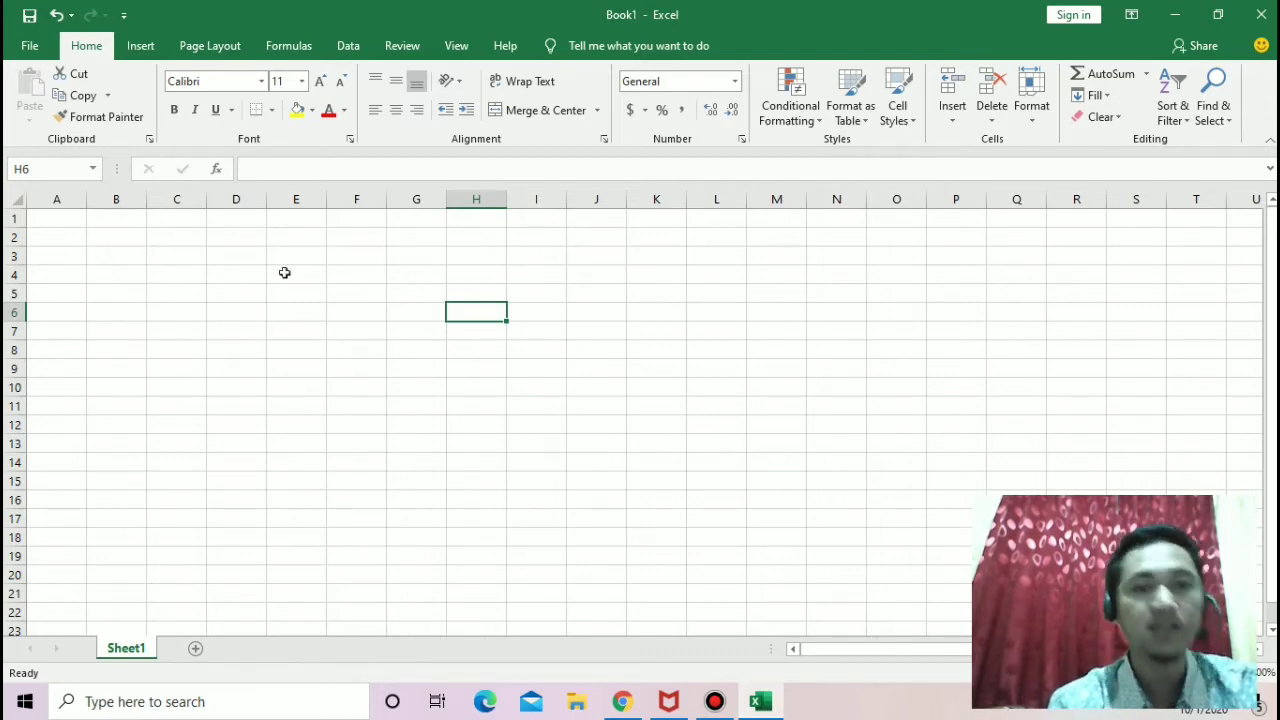
click(400, 286)
click(475, 272)
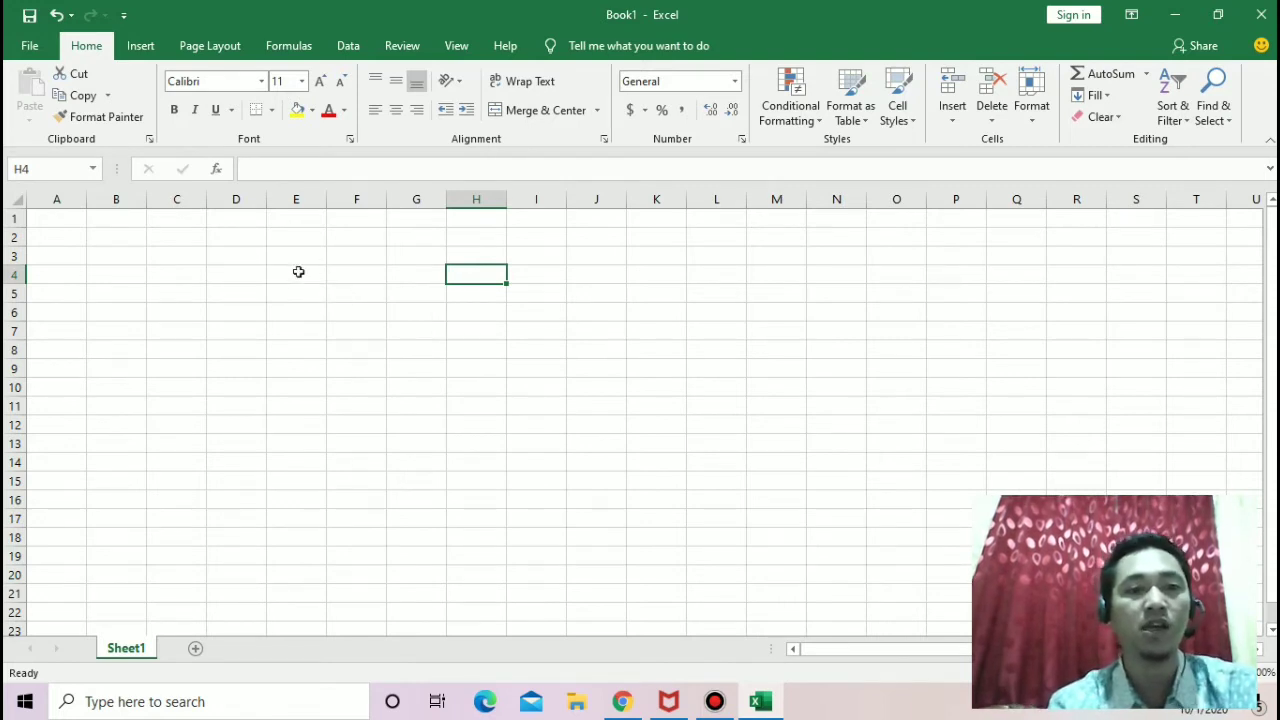
Step: Select the cell range E4:H8 to point out a range, and replace it with single-cell selections of F2 and D2
drag(302, 274, 482, 344)
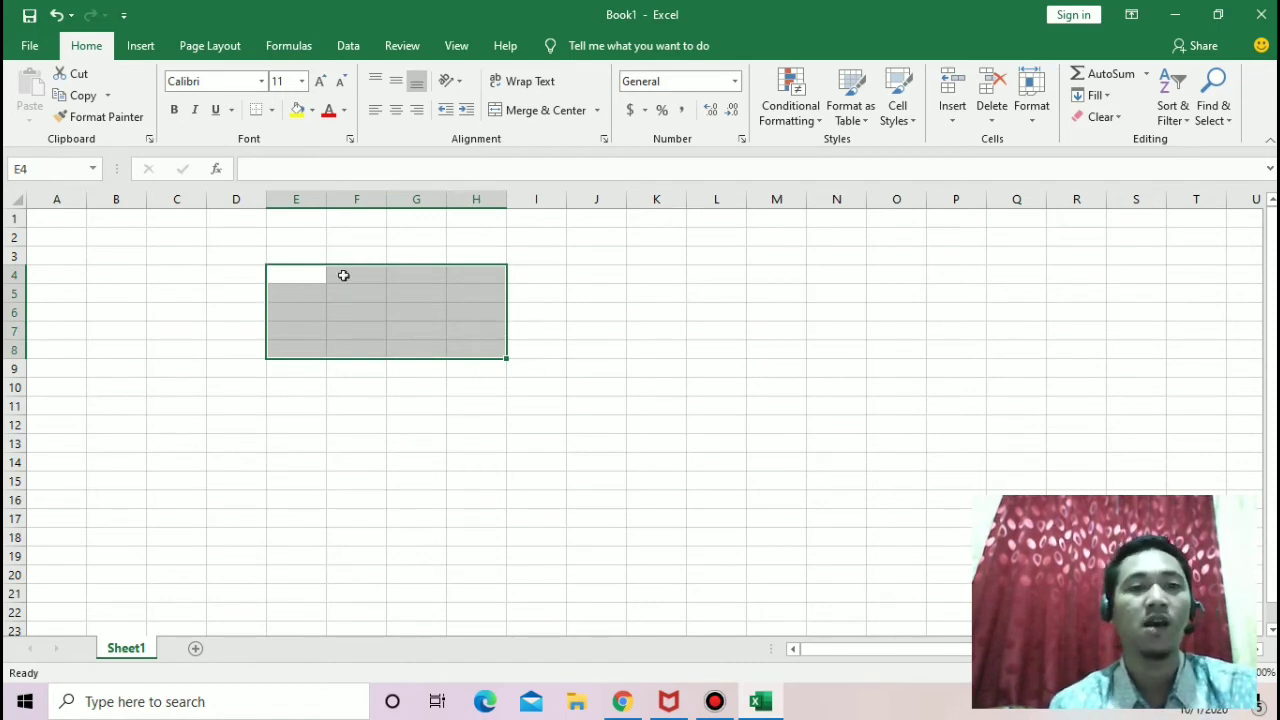
click(349, 243)
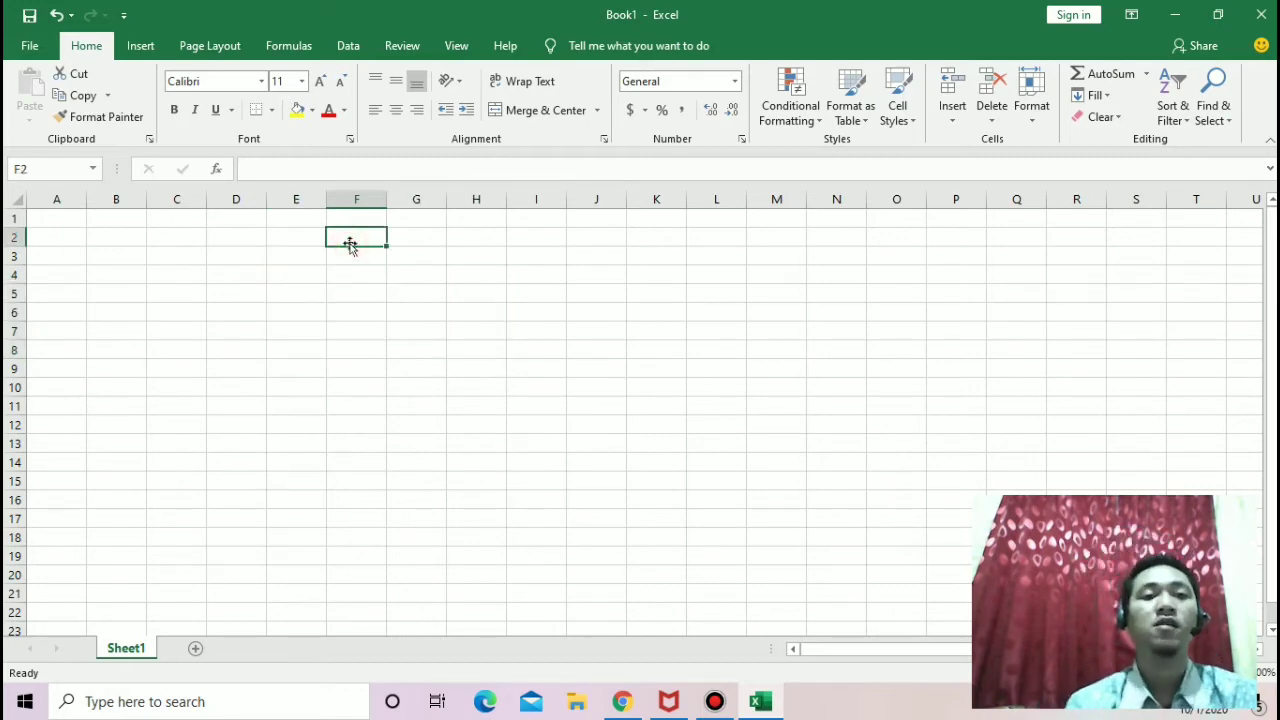
click(236, 247)
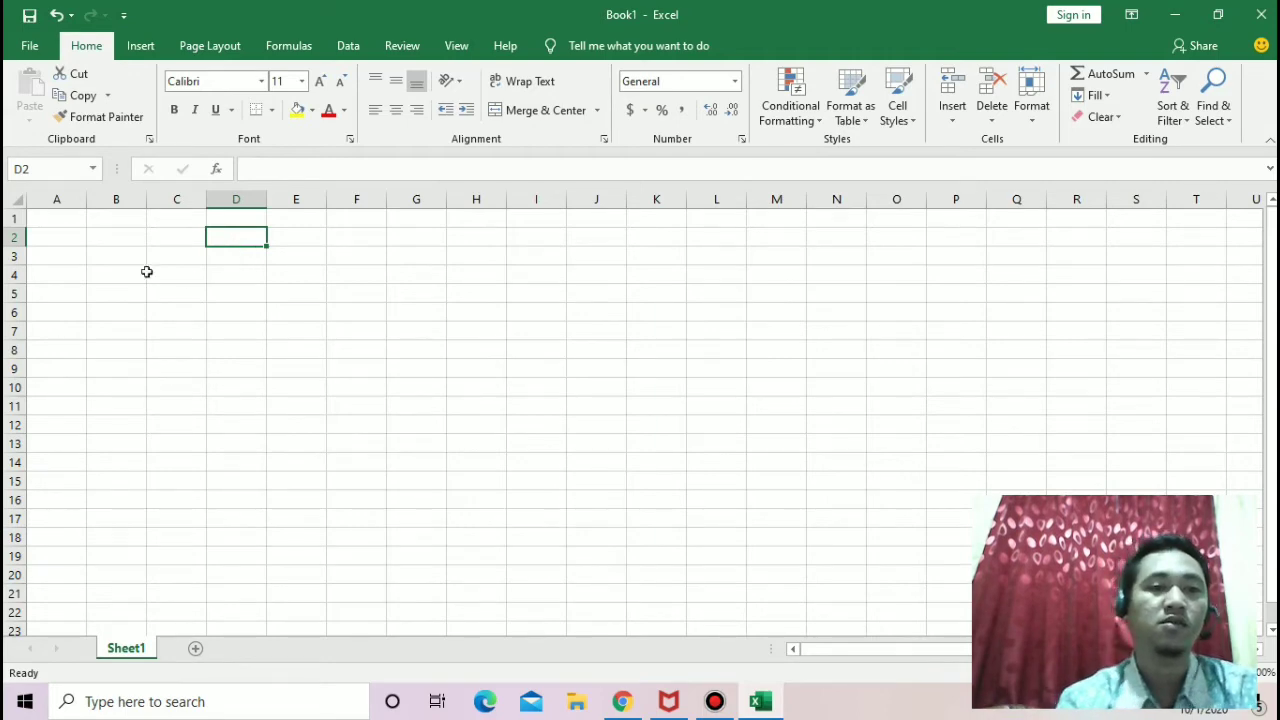
Step: Enter the text "daftar nilai" in cell A1
click(142, 272)
click(216, 252)
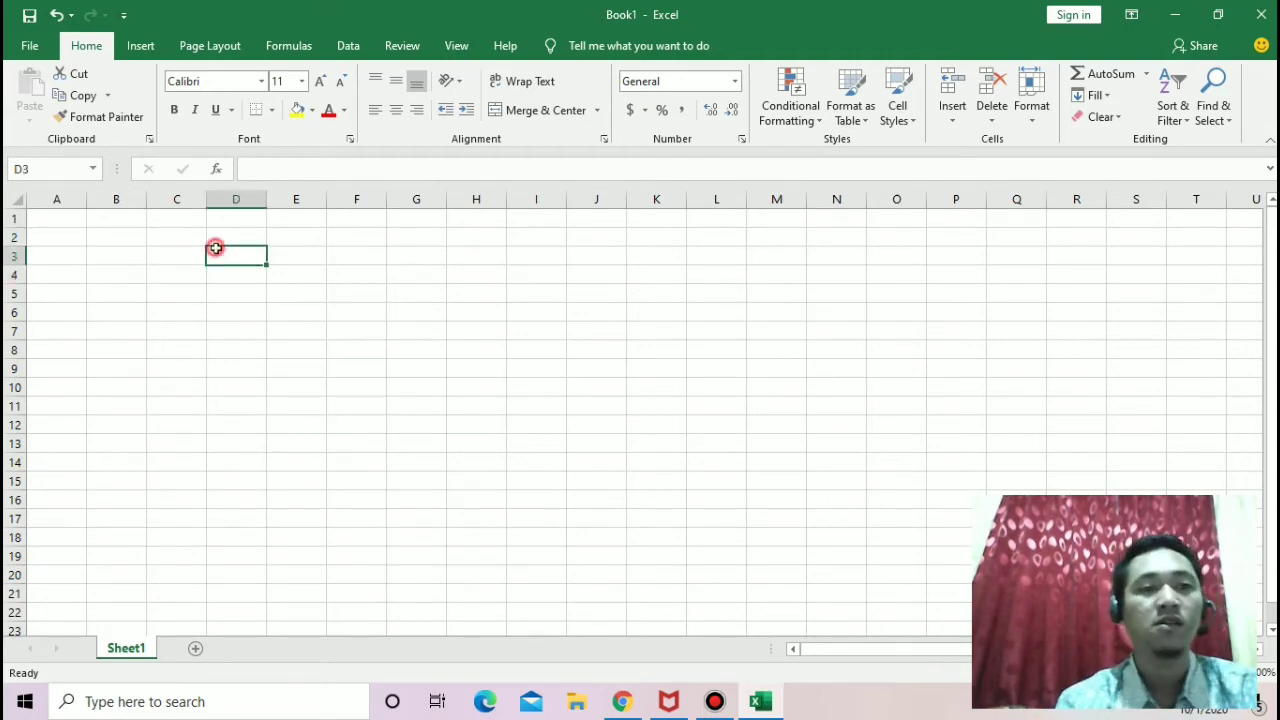
click(45, 222)
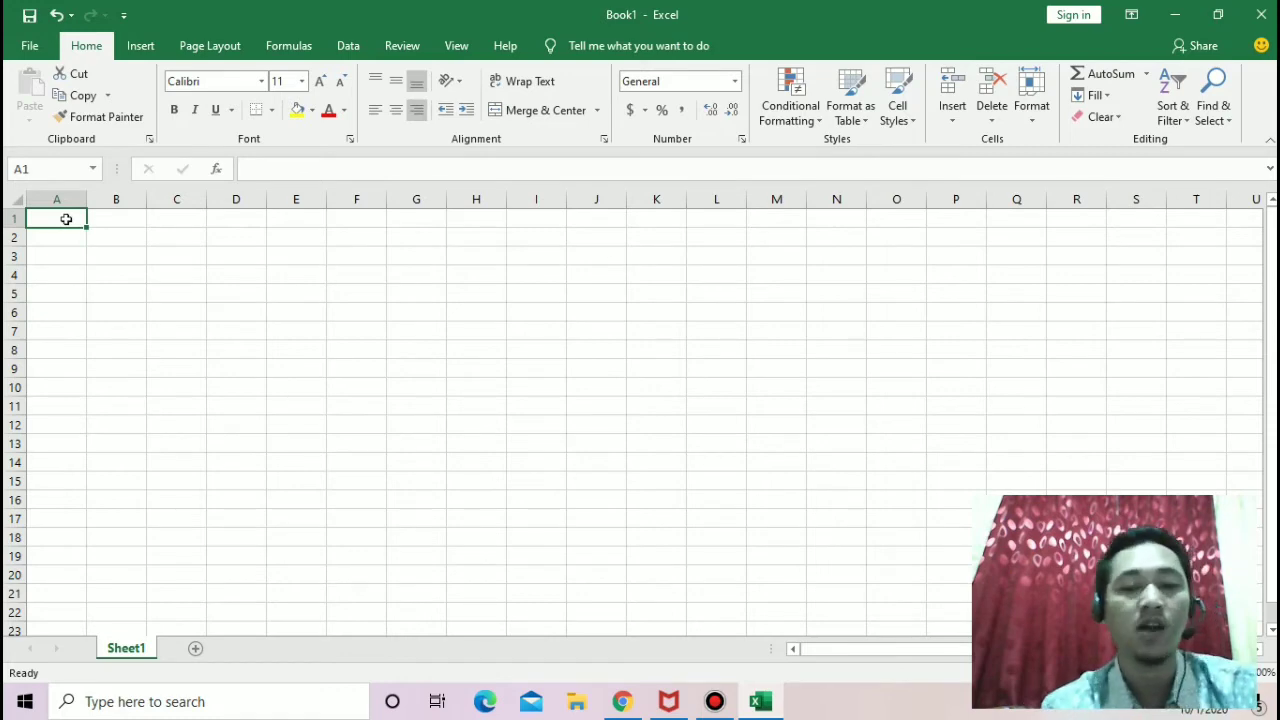
text(dafta)
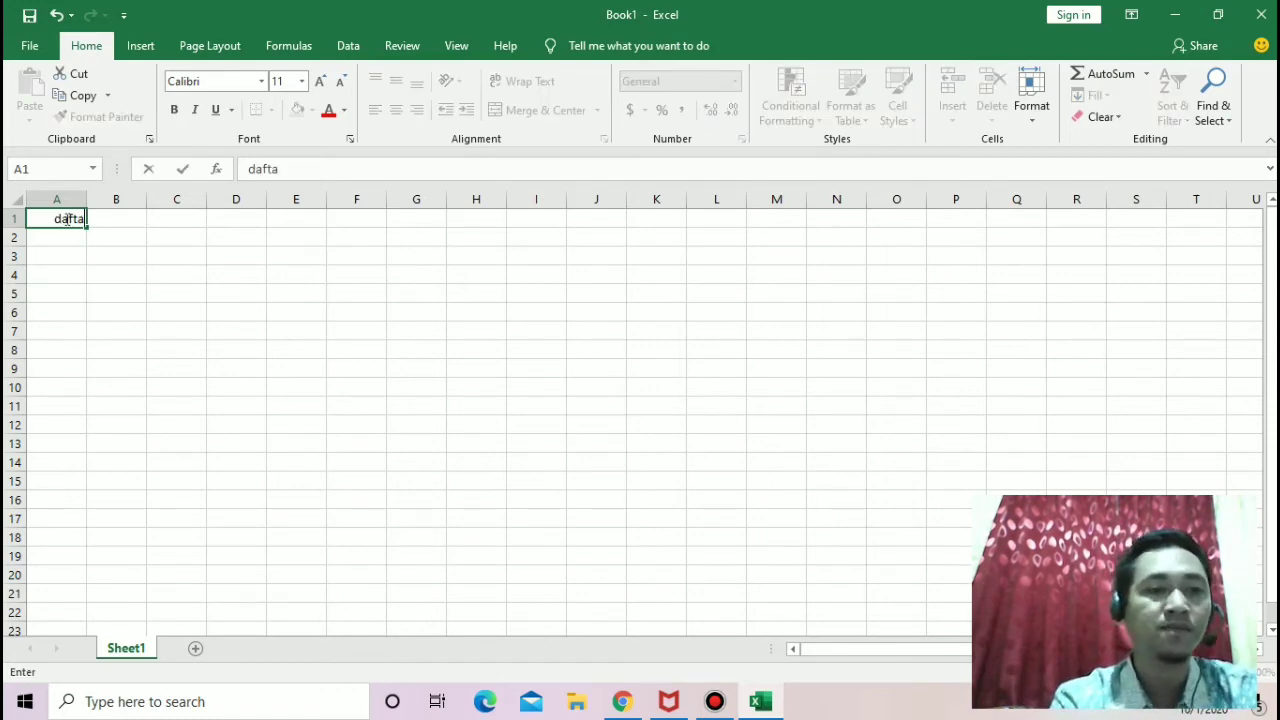
text(r)
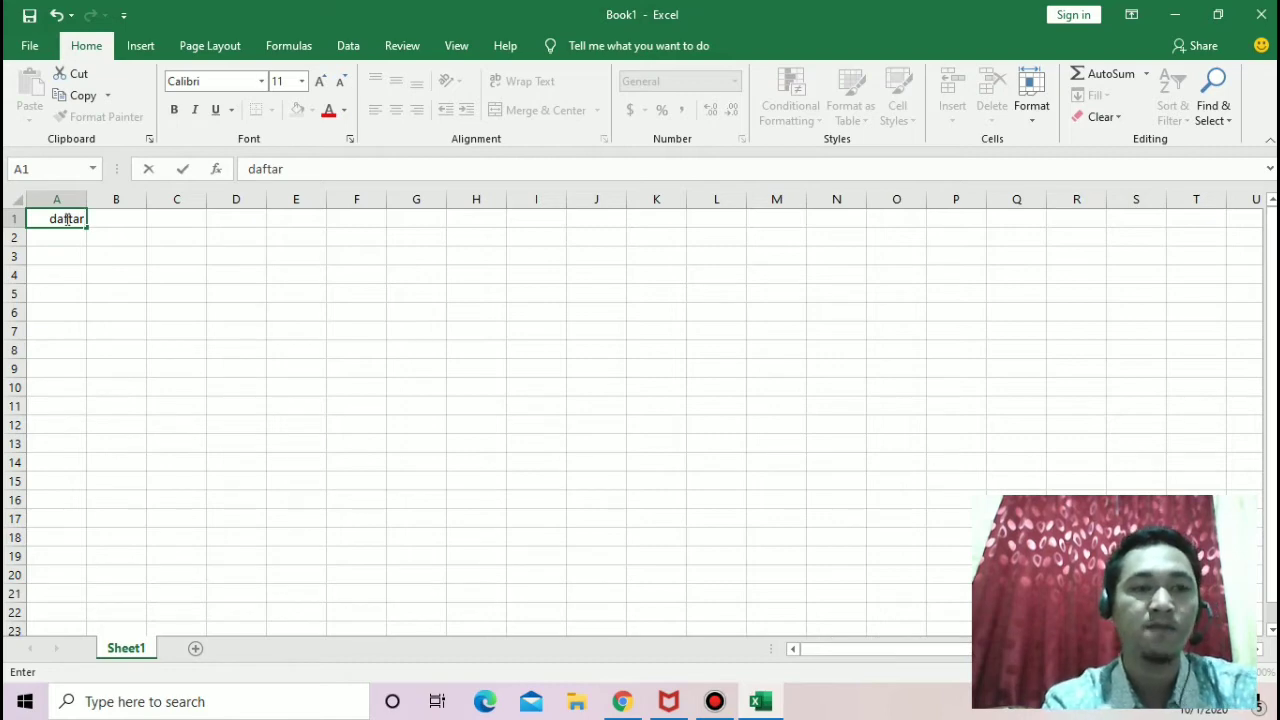
text( nilai)
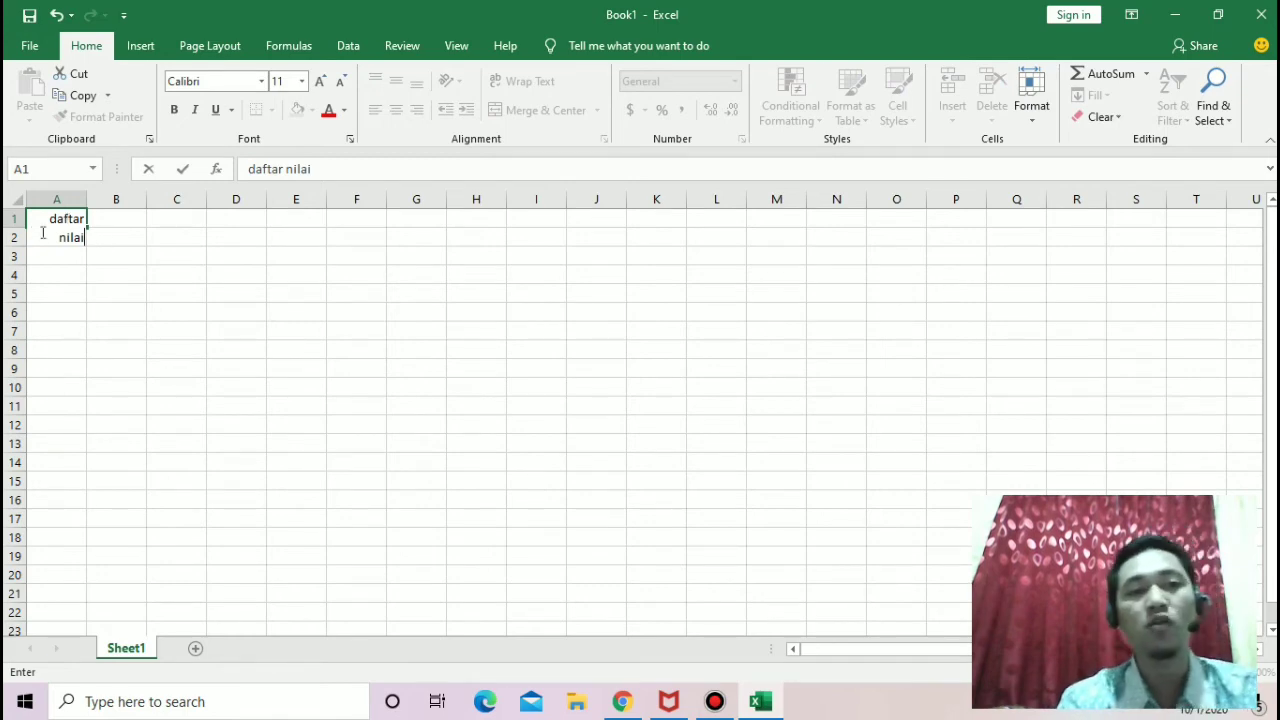
click(105, 218)
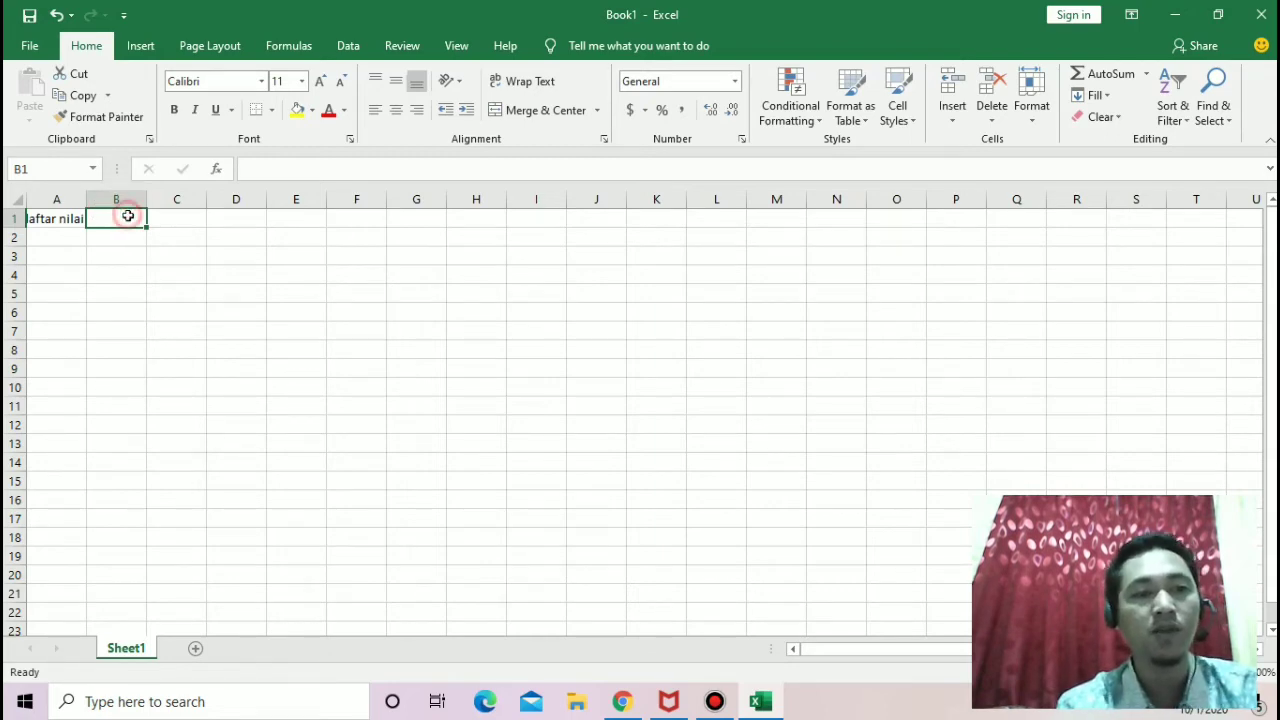
Step: Replace the text in cell A1 with the uppercase title "DAFTAR NILAI KOMPUTER KELAS 6"
click(57, 218)
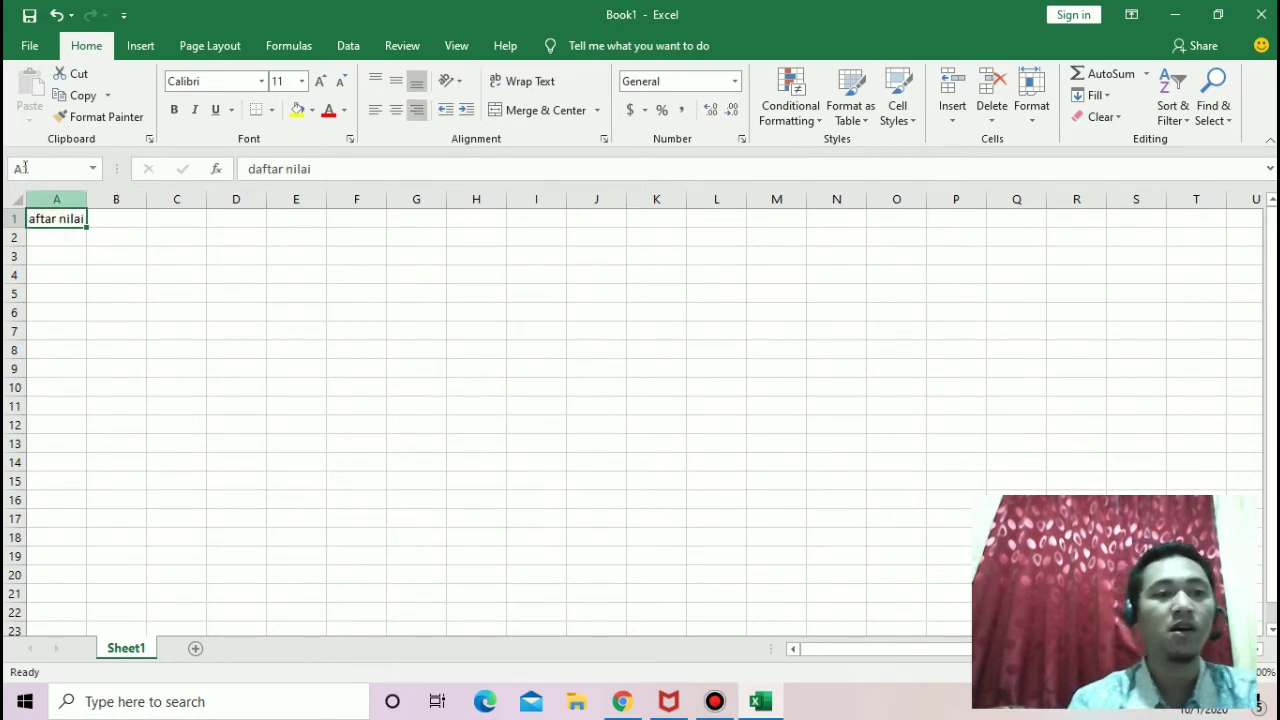
click(347, 168)
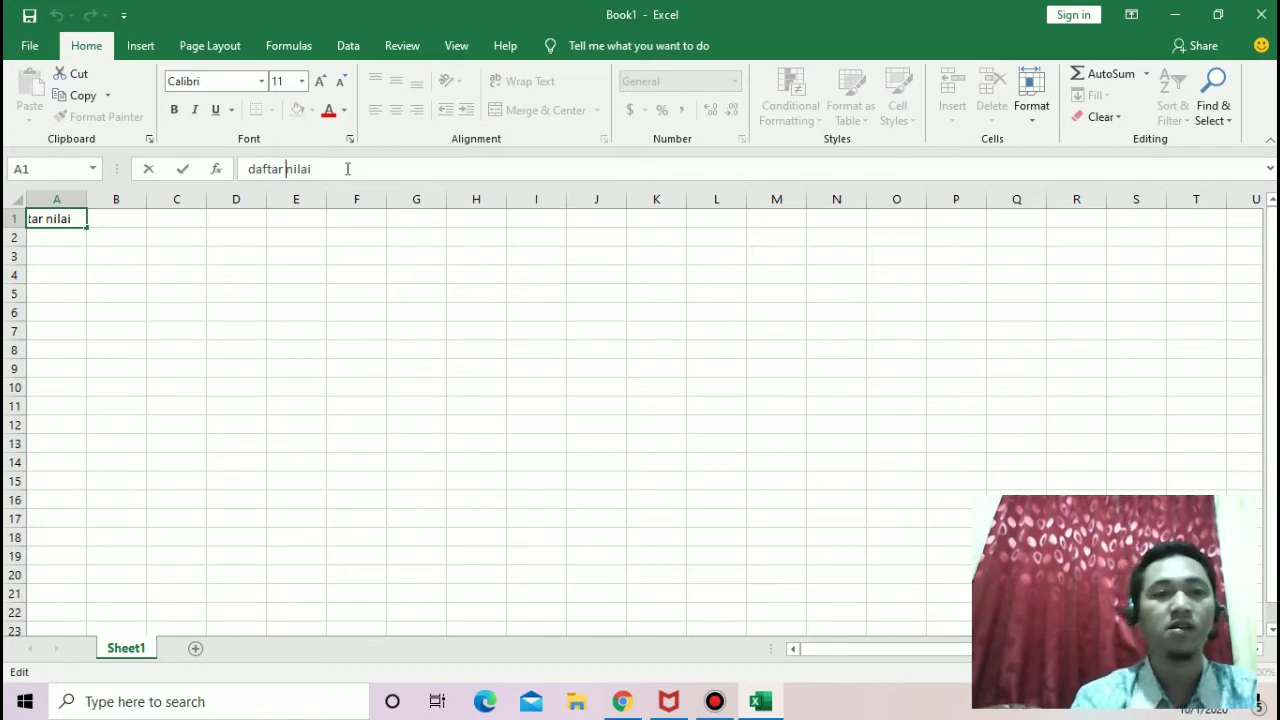
key(Right)
key(Right)
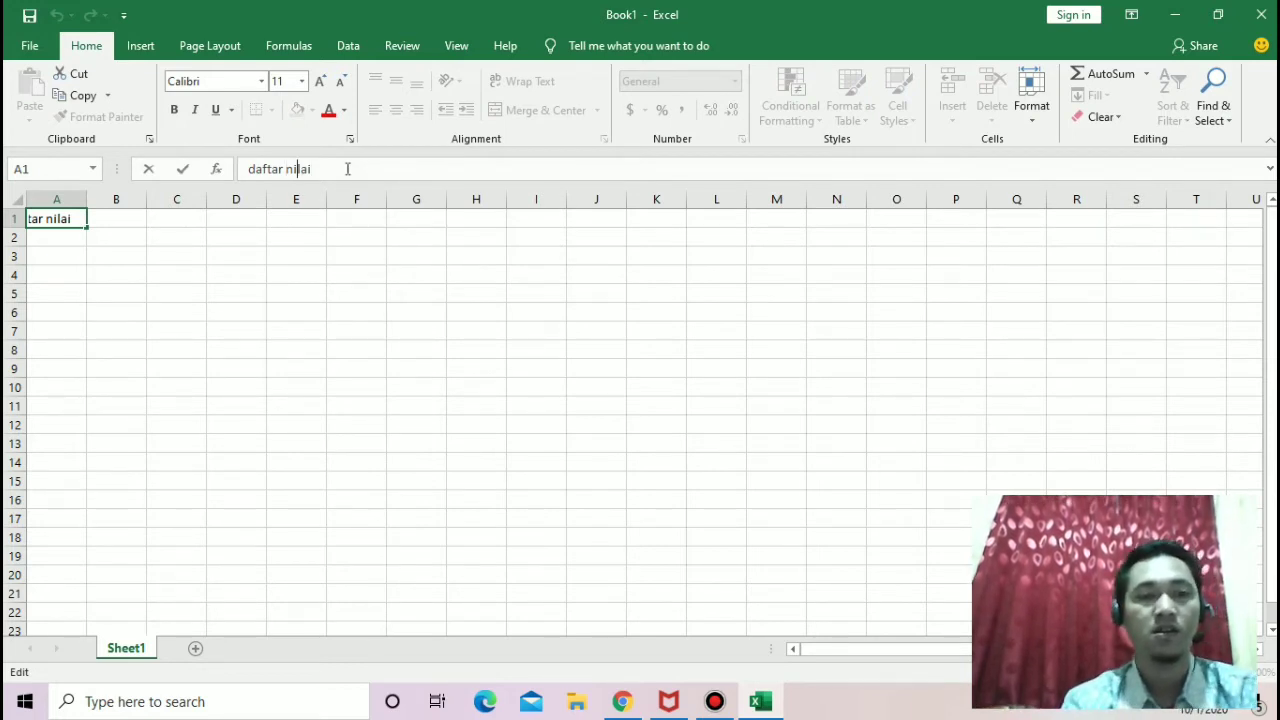
drag(312, 169, 284, 170)
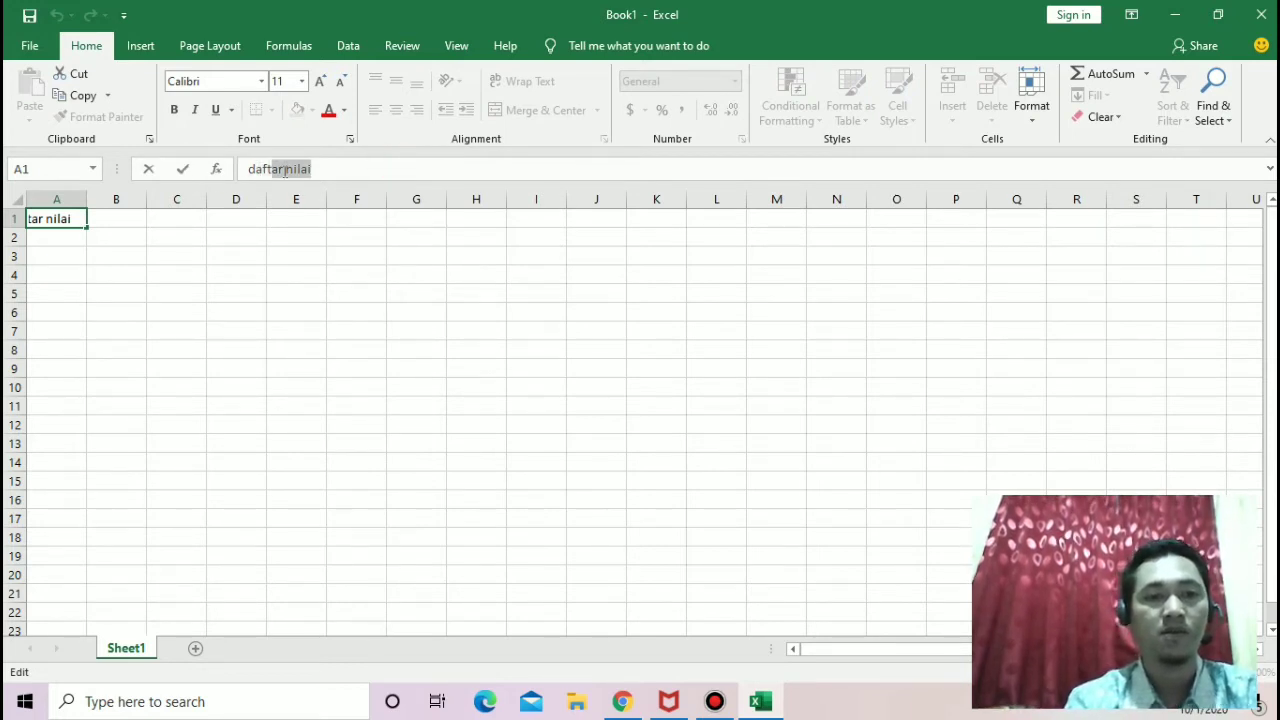
key(BackSpace)
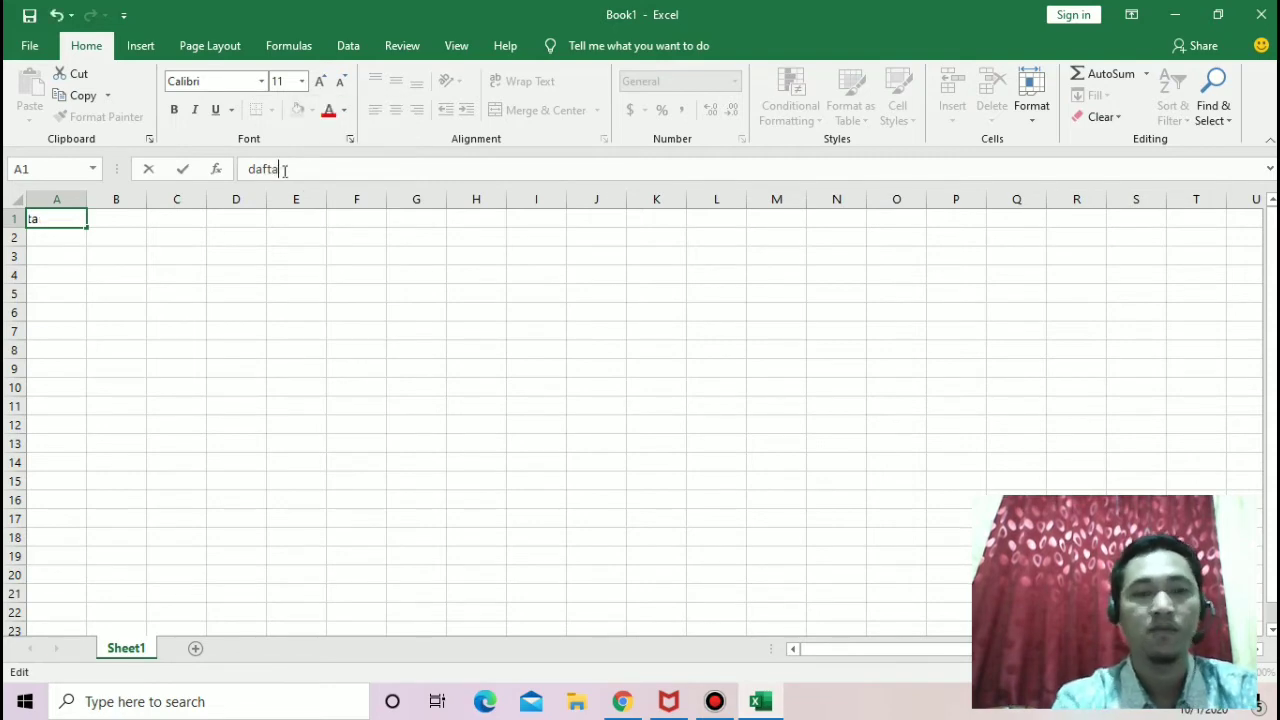
key(BackSpace)
key(BackSpace)
key(BackSpace)
key(BackSpace)
key(BackSpace)
text(D)
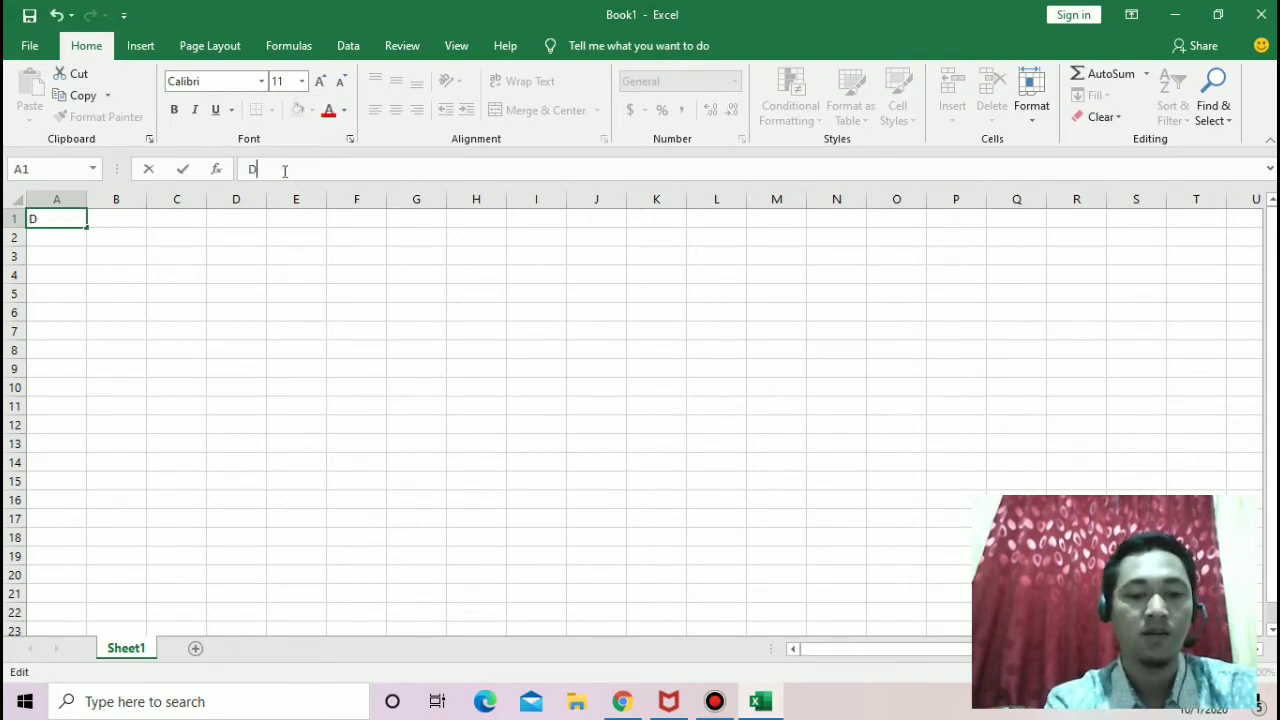
text(AFTAR NIL)
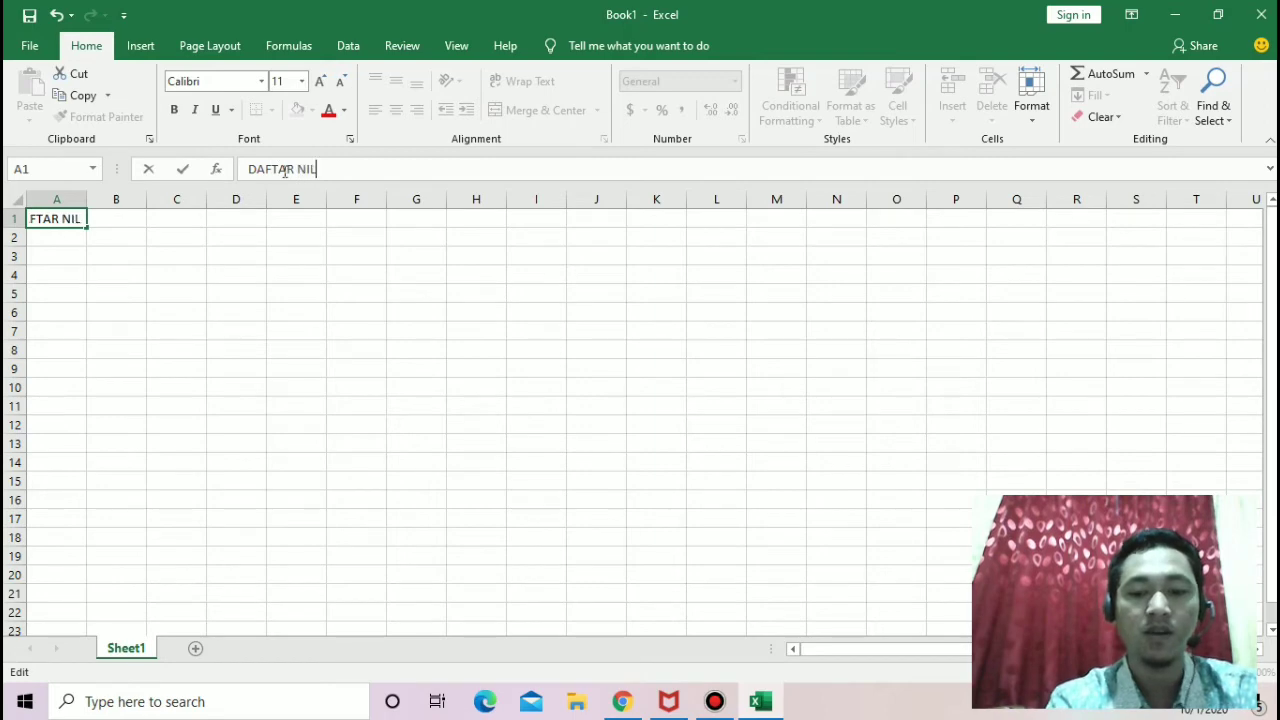
text(AI KOMPU)
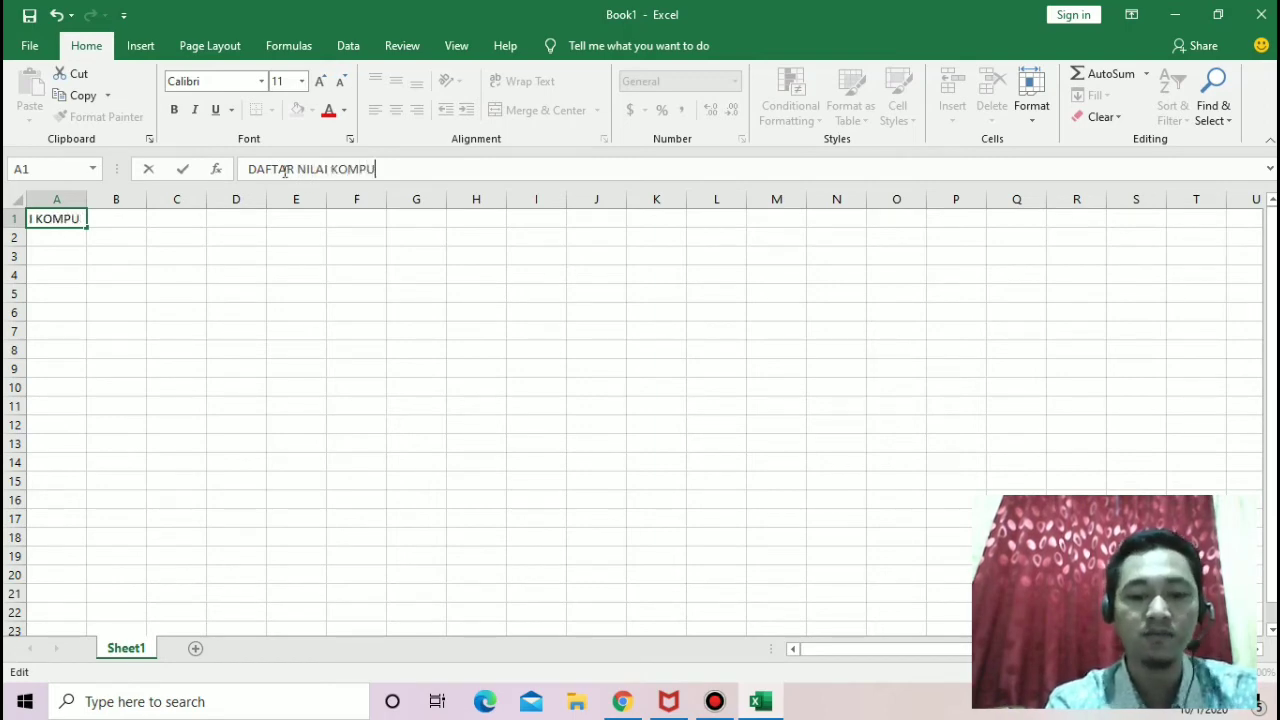
text(TER KELAS)
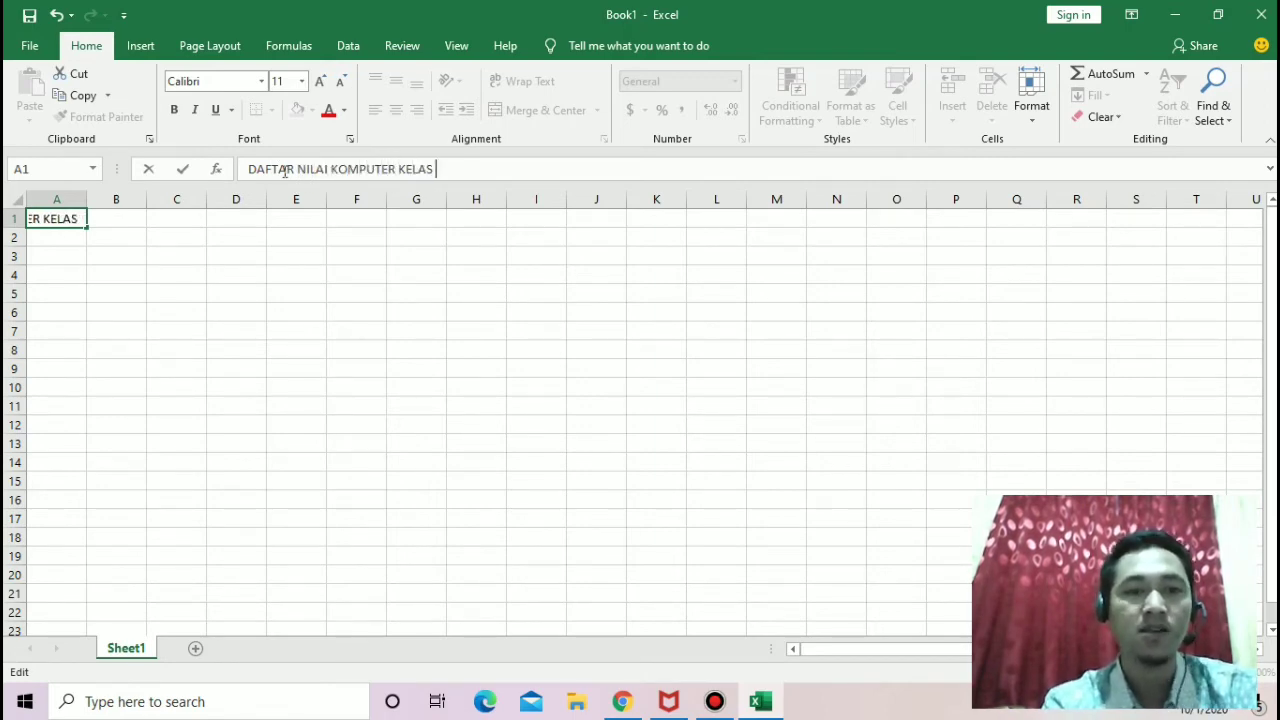
text( 6)
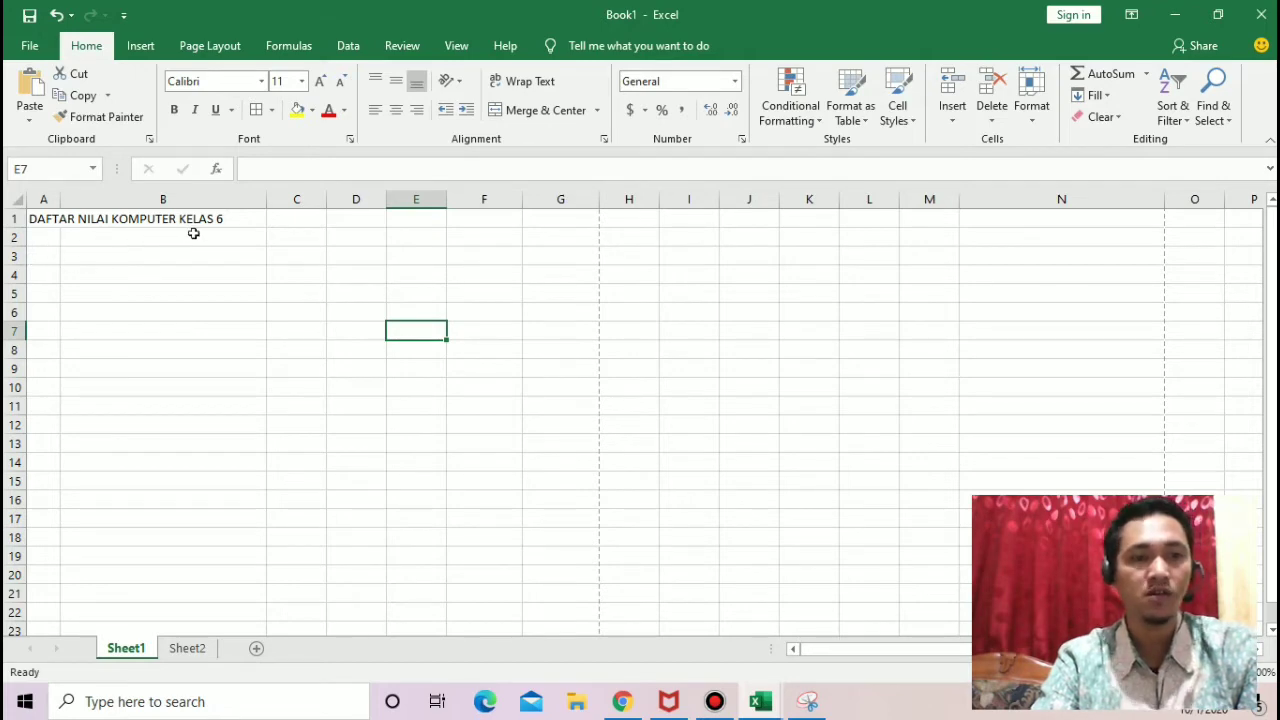
Step: Enter the school line "SDI AS SALAM JOGLO" in uppercase in cell A2
click(35, 239)
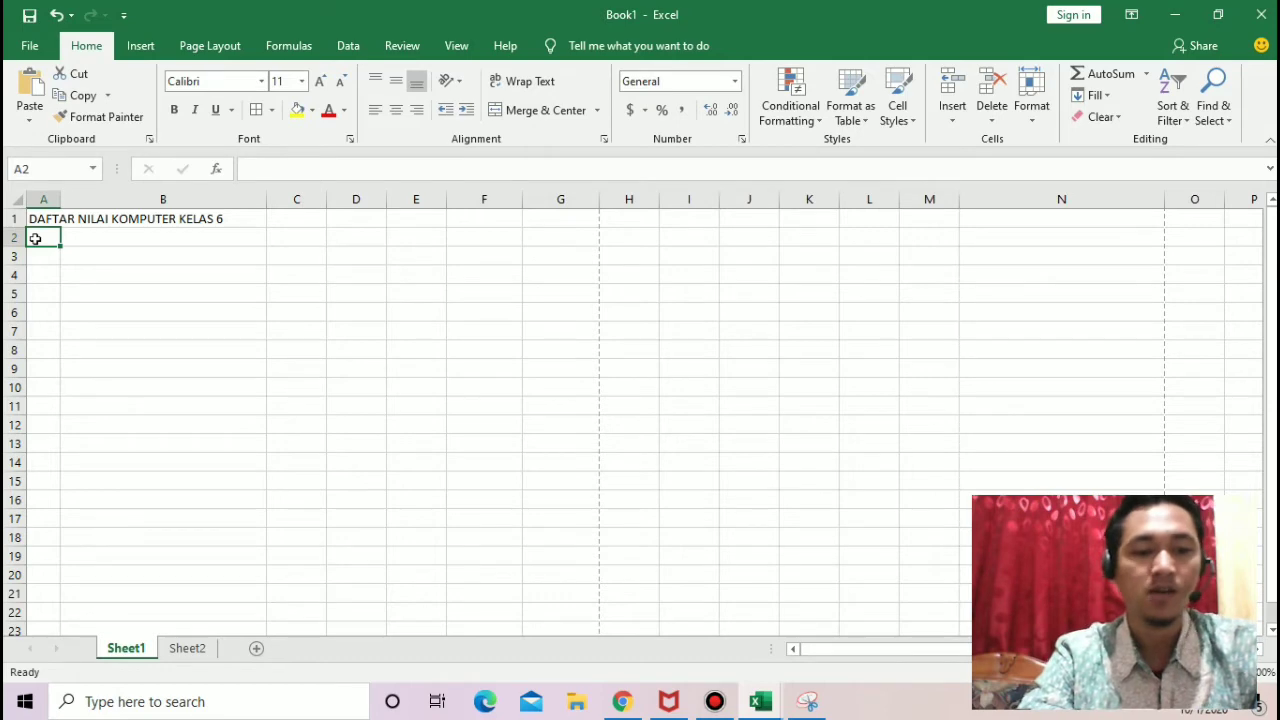
text(sdi)
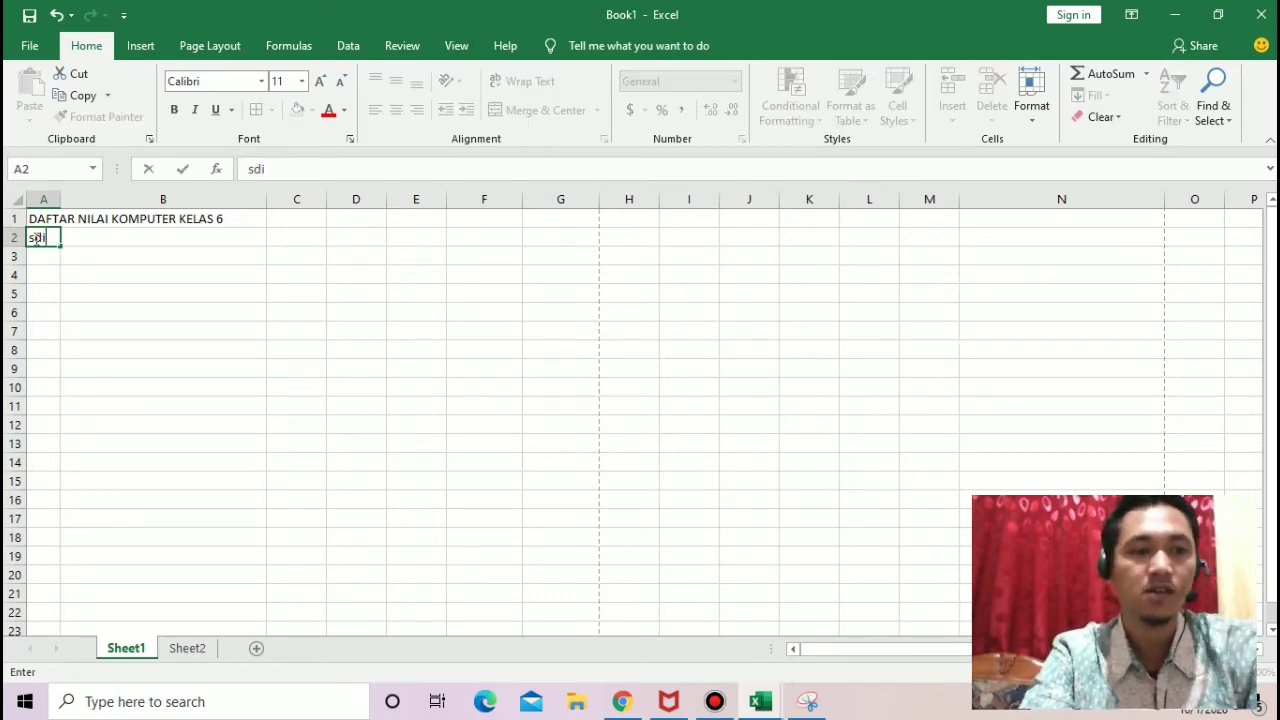
key(BackSpace)
key(BackSpace)
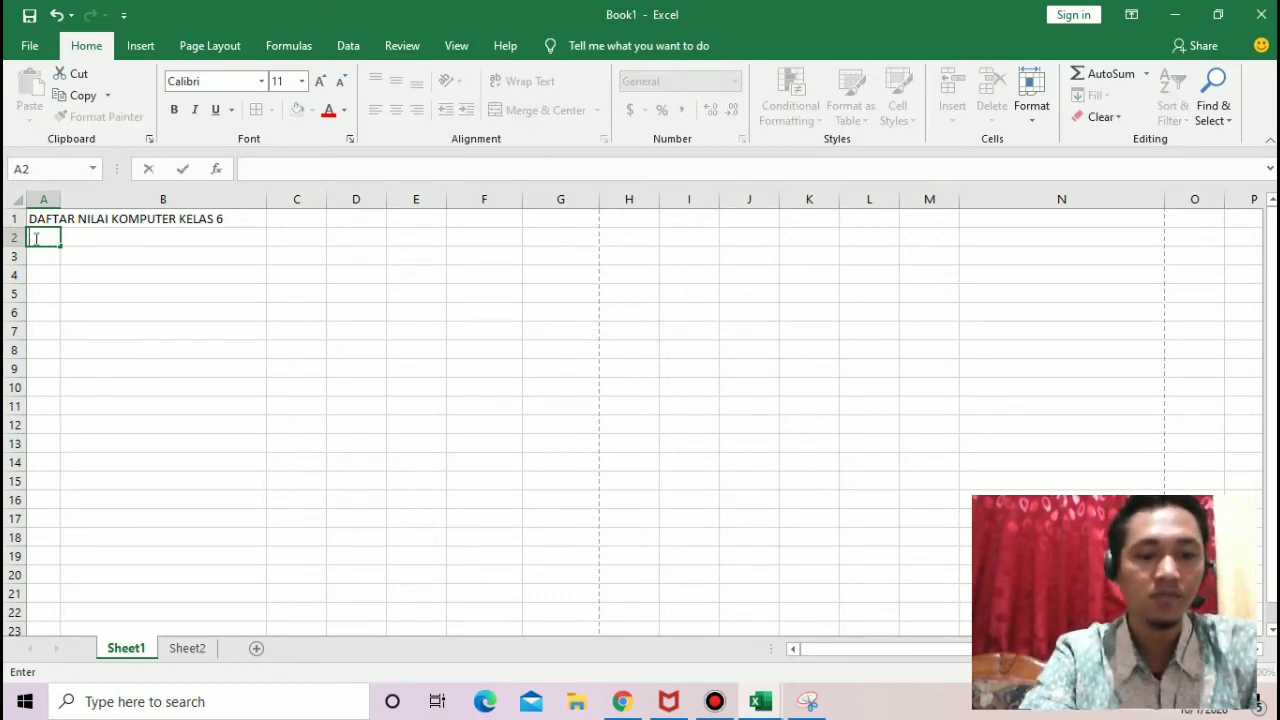
text(SDI AS SA)
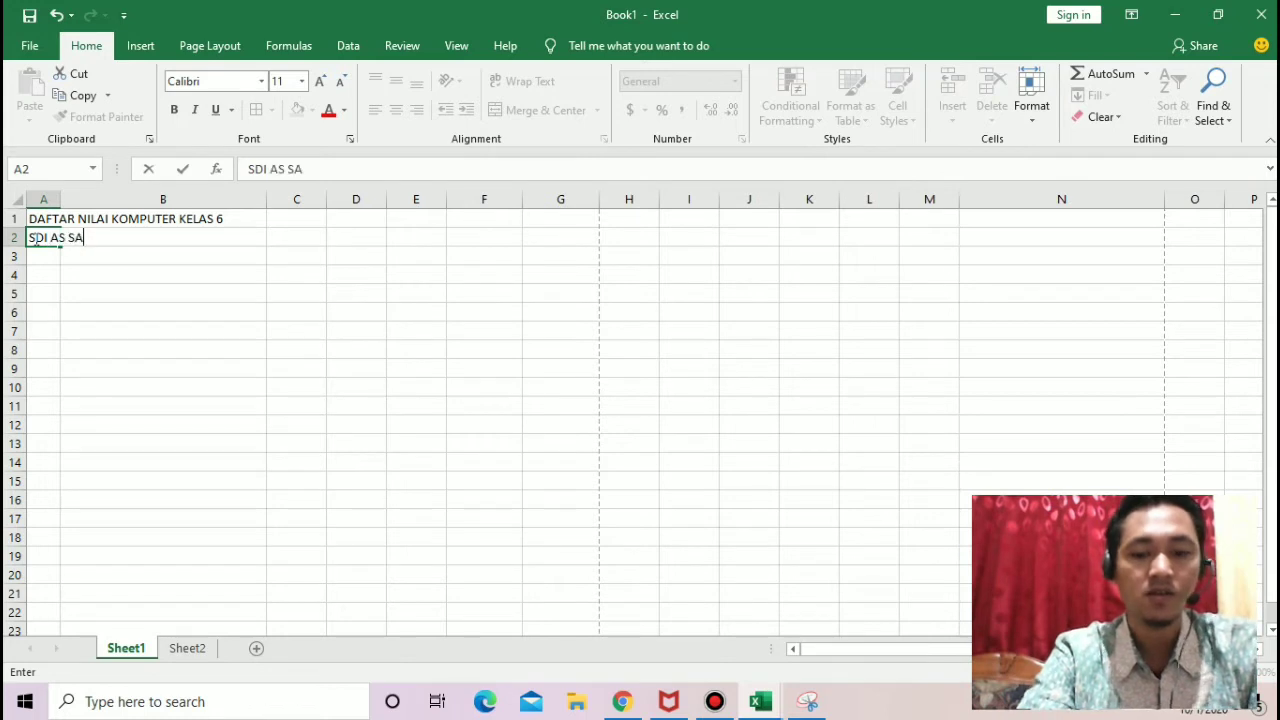
text(LAM JOGLO)
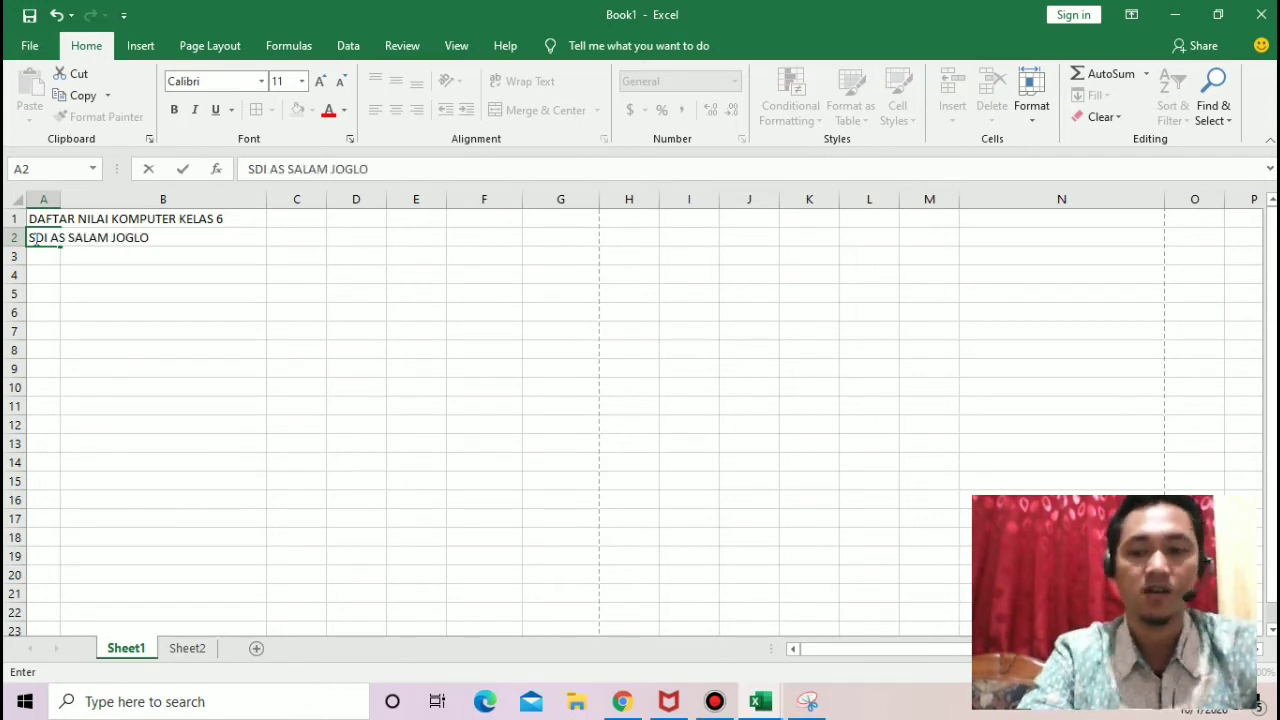
key(Return)
Step: Enter the school-year line "TAHUN PELAJARAN 2020/2021" in cell A3
text(TAHUN)
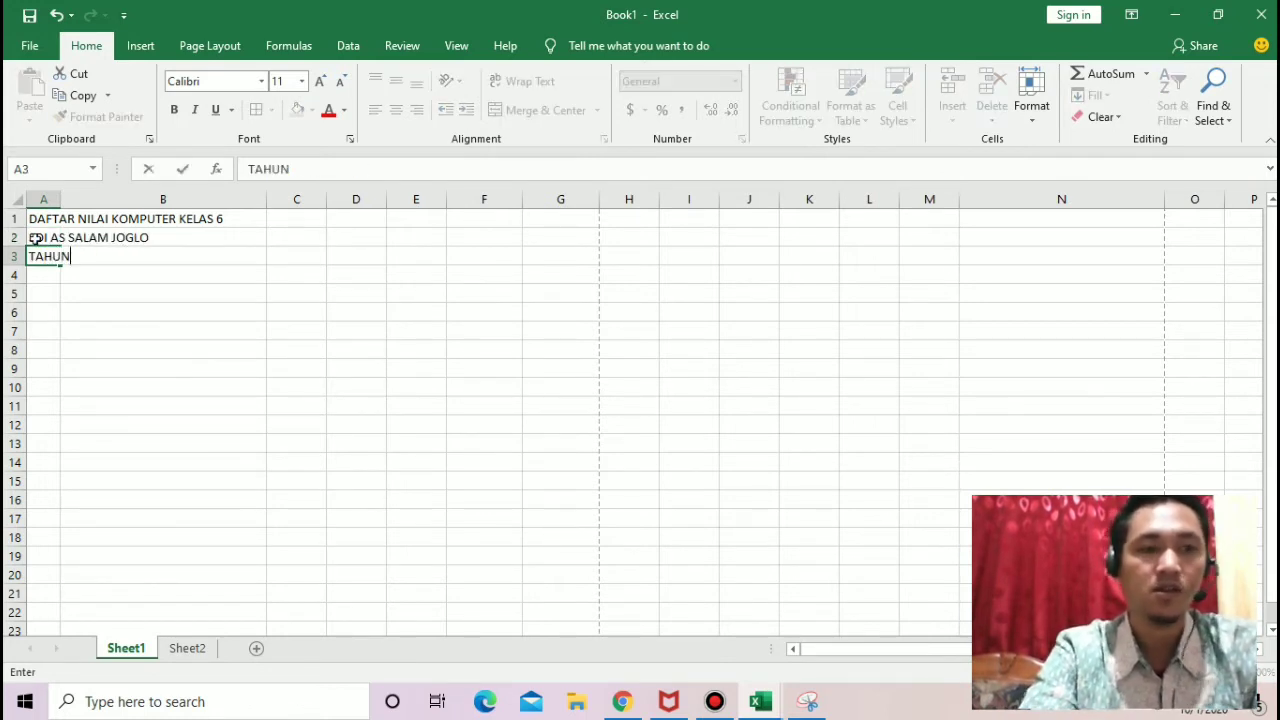
text( PELAJARA)
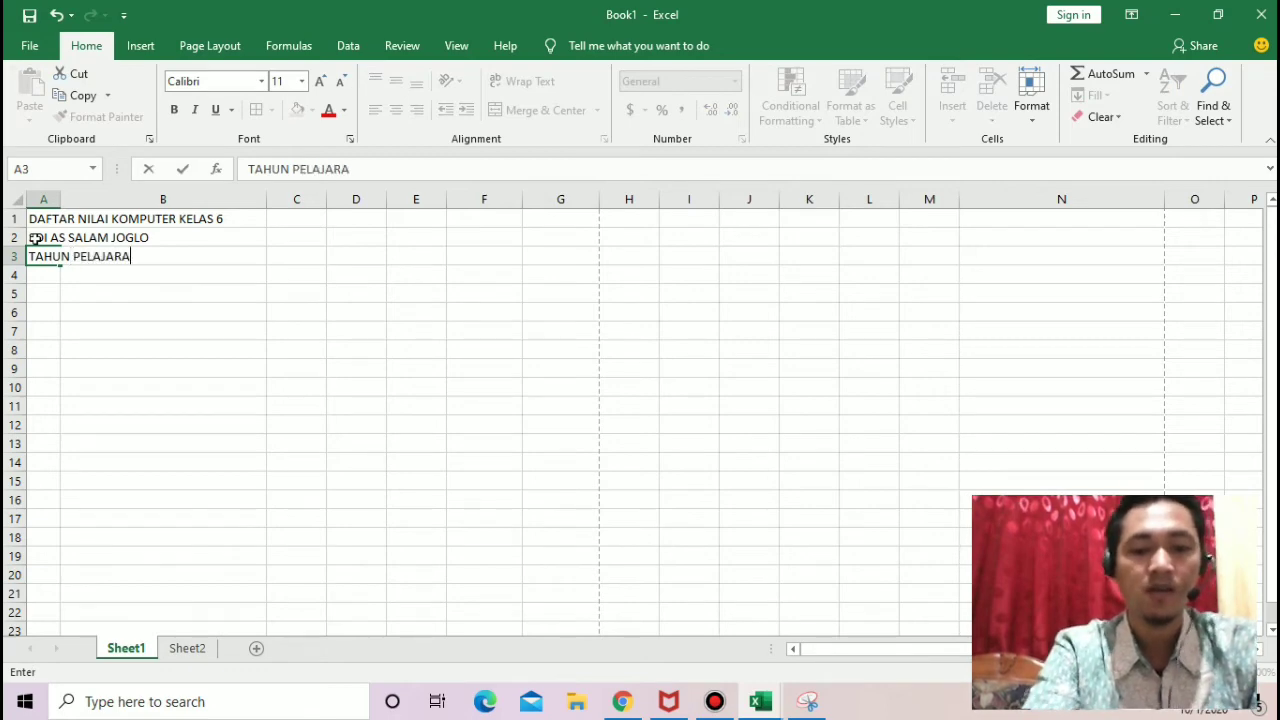
text(N 2020)
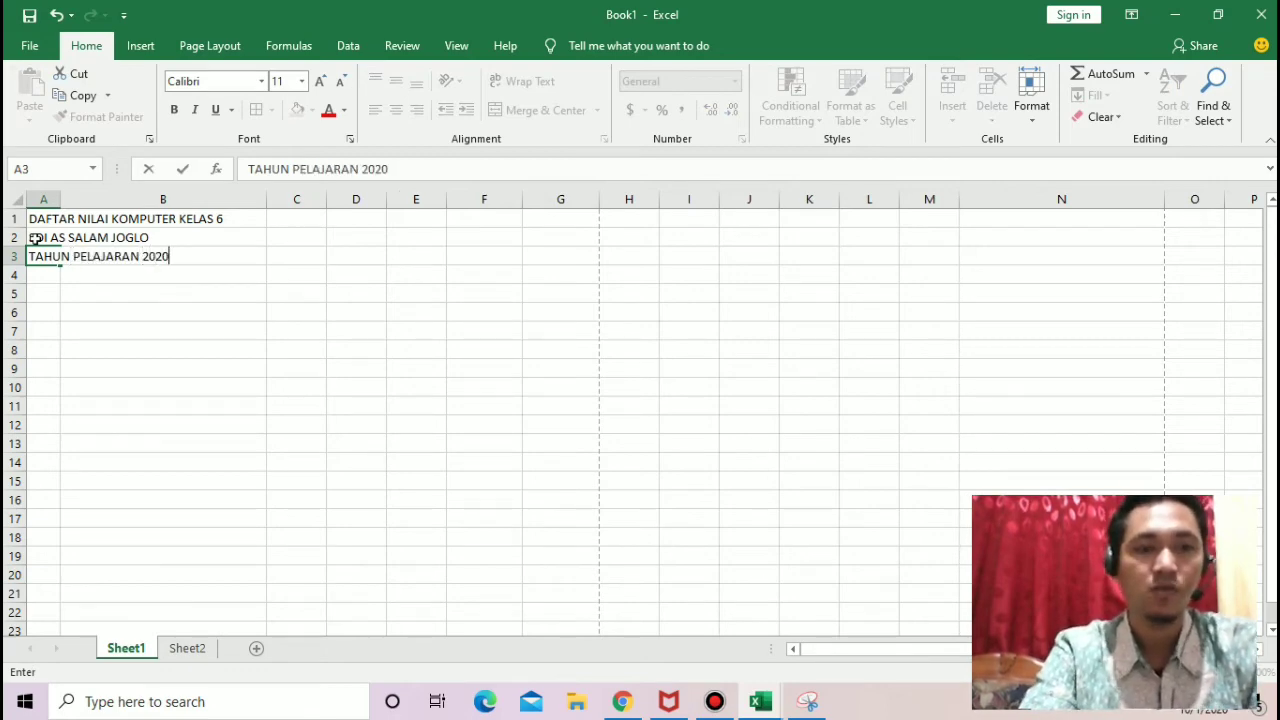
text(/2021)
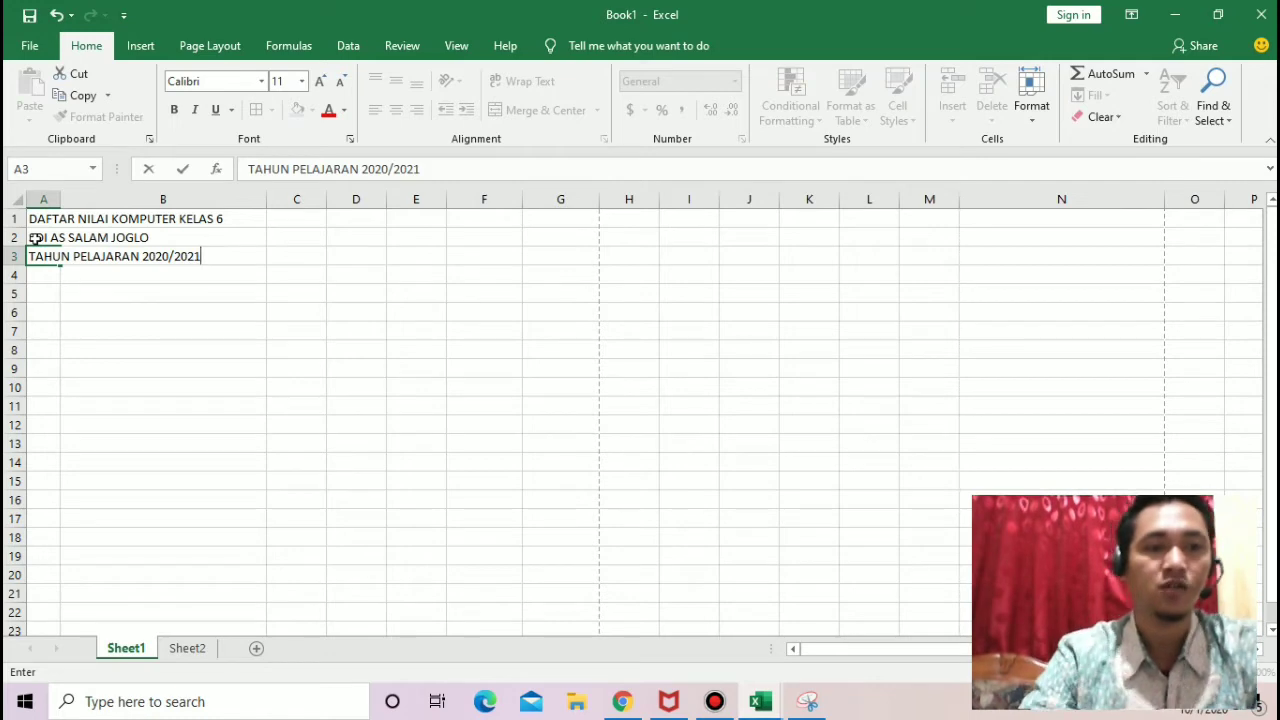
click(186, 310)
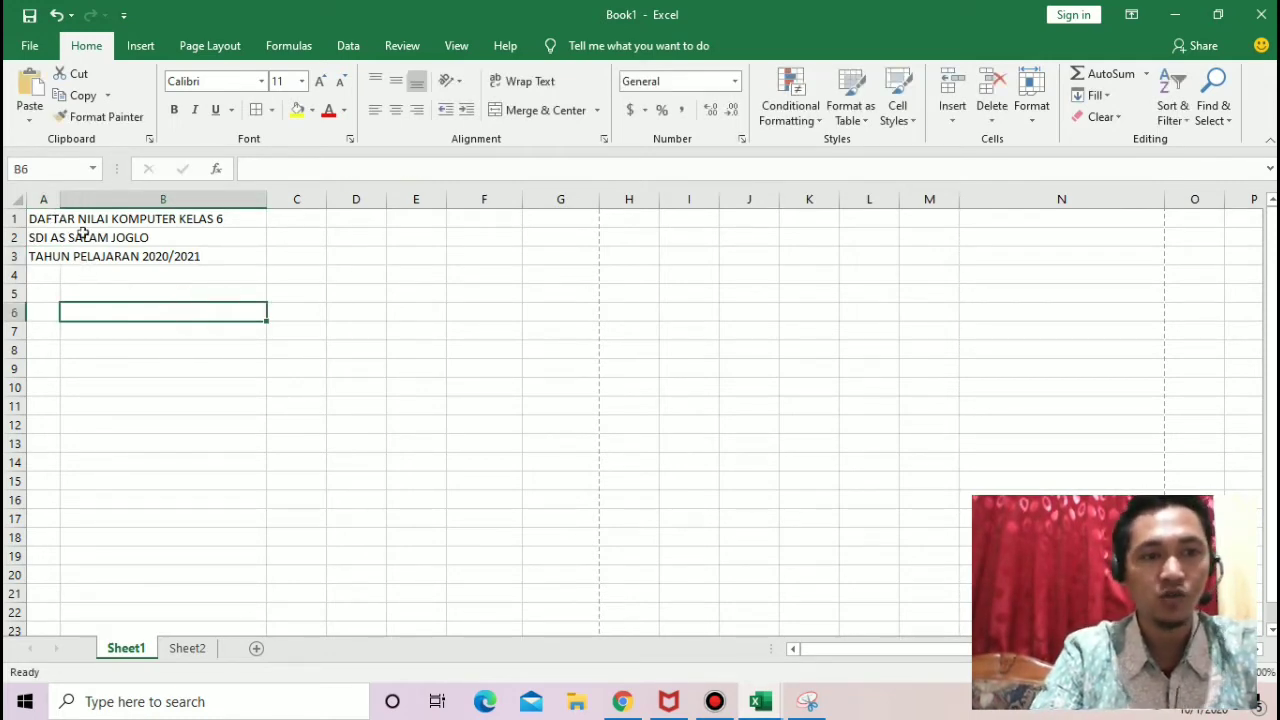
Step: Select cells A1 to A3 and B1 to B3 one at a time to check which cells hold the title text
click(52, 218)
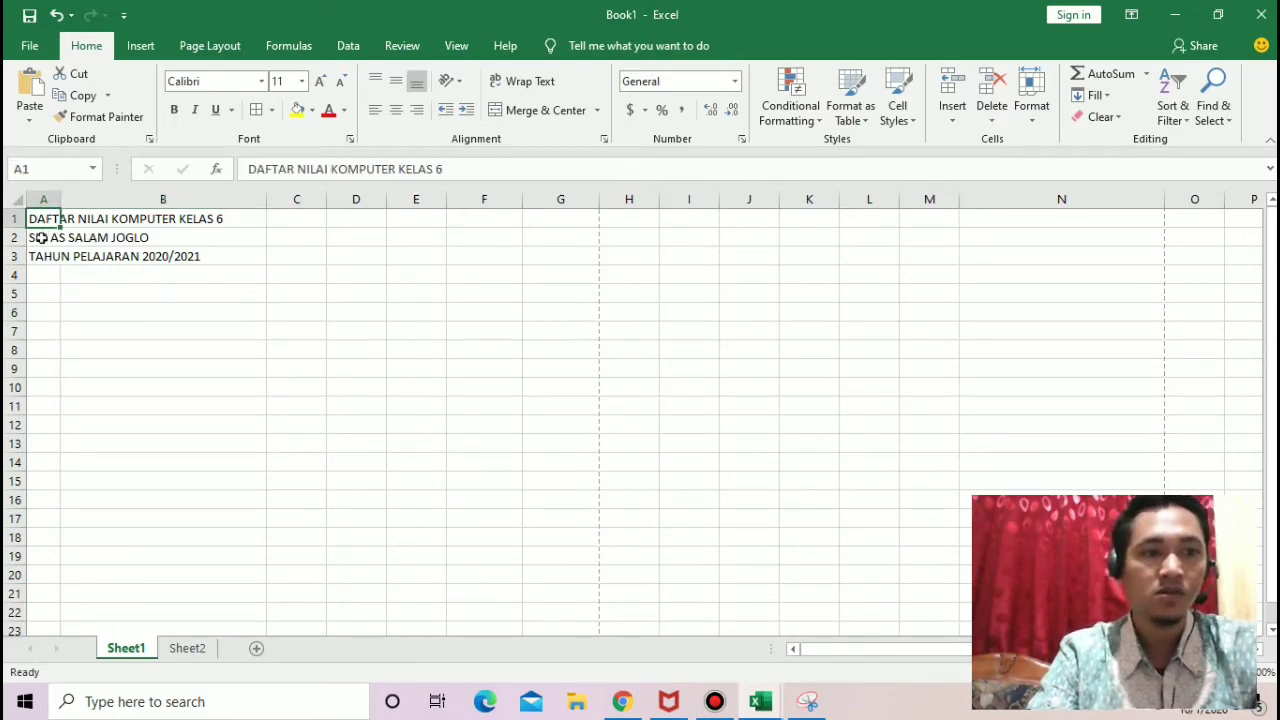
click(41, 237)
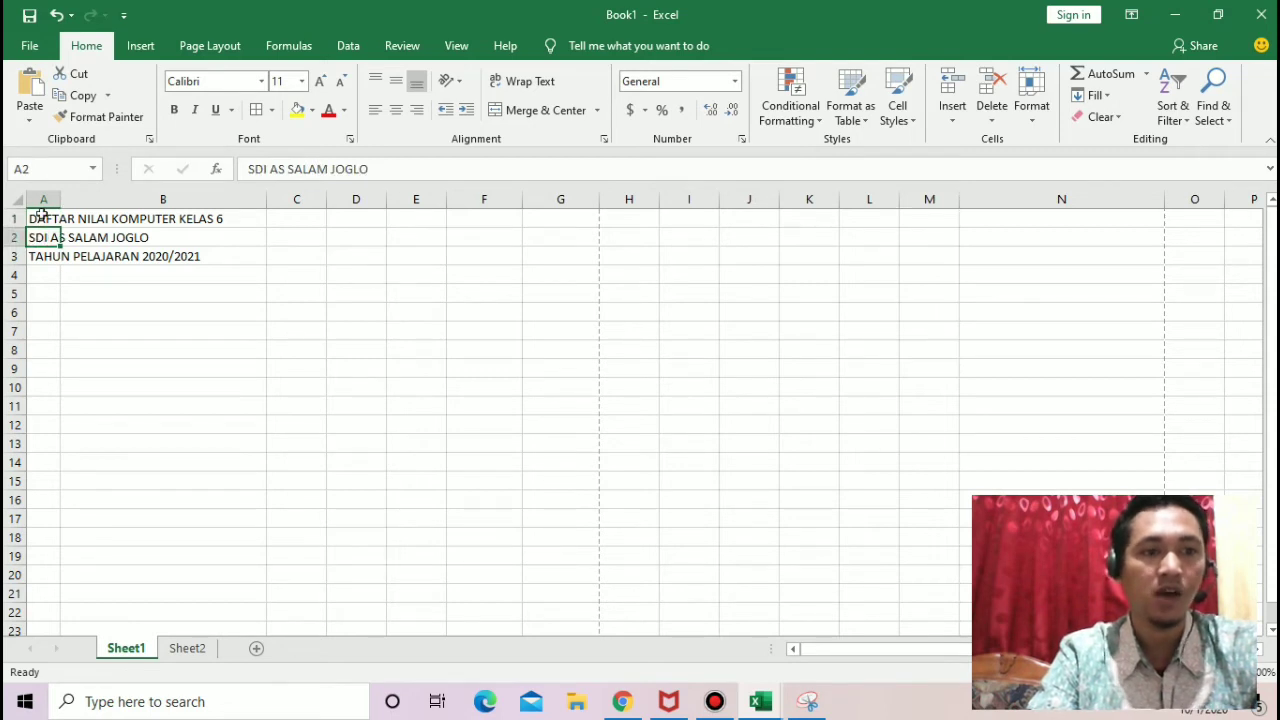
click(40, 257)
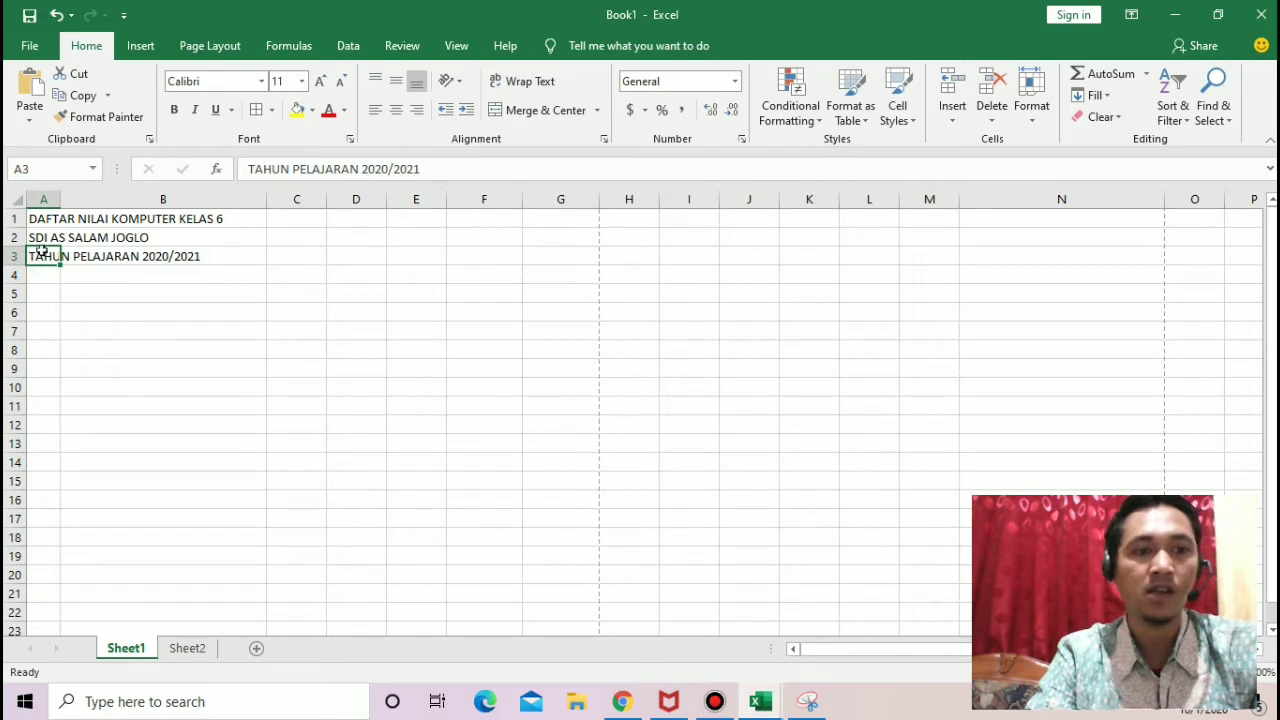
click(121, 213)
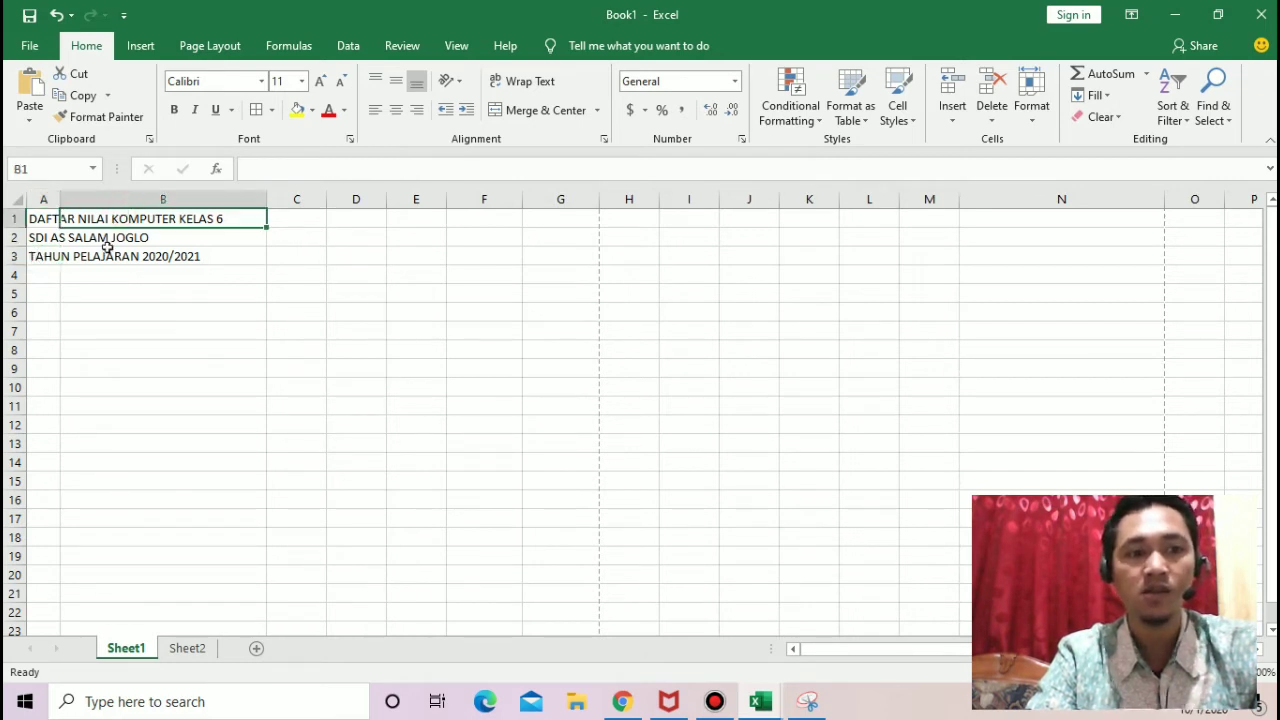
click(106, 251)
click(105, 240)
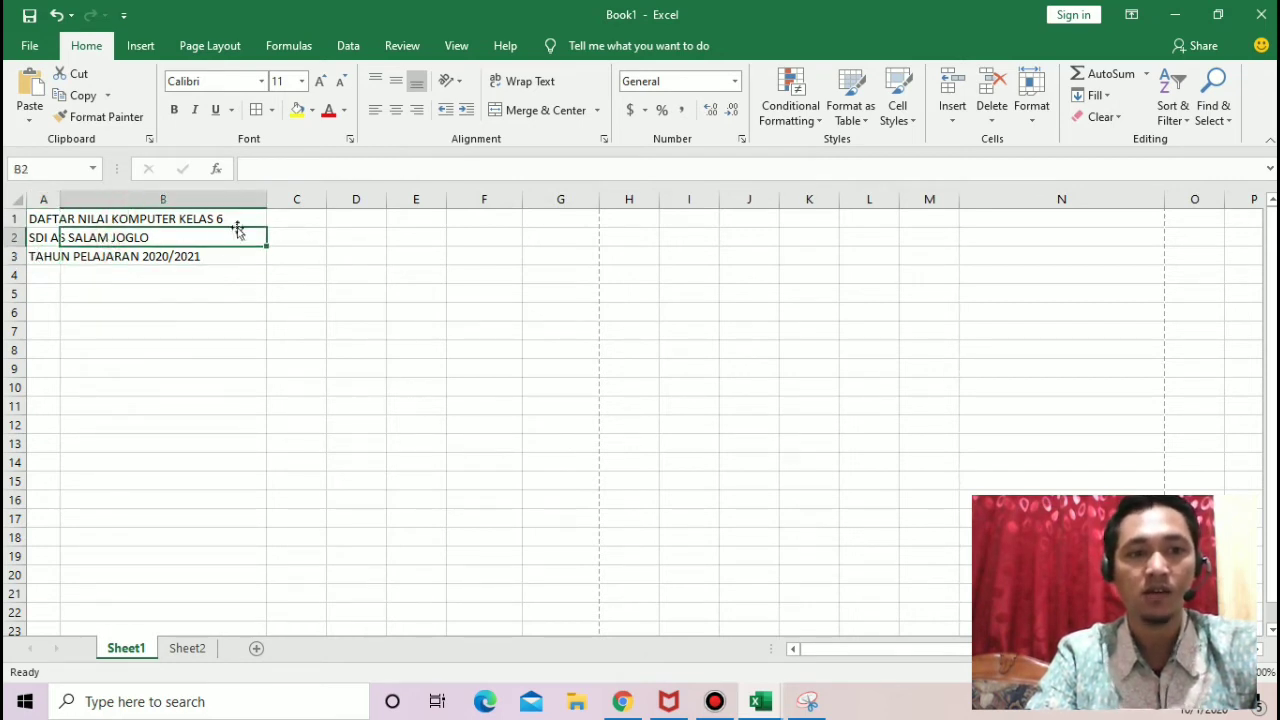
click(34, 215)
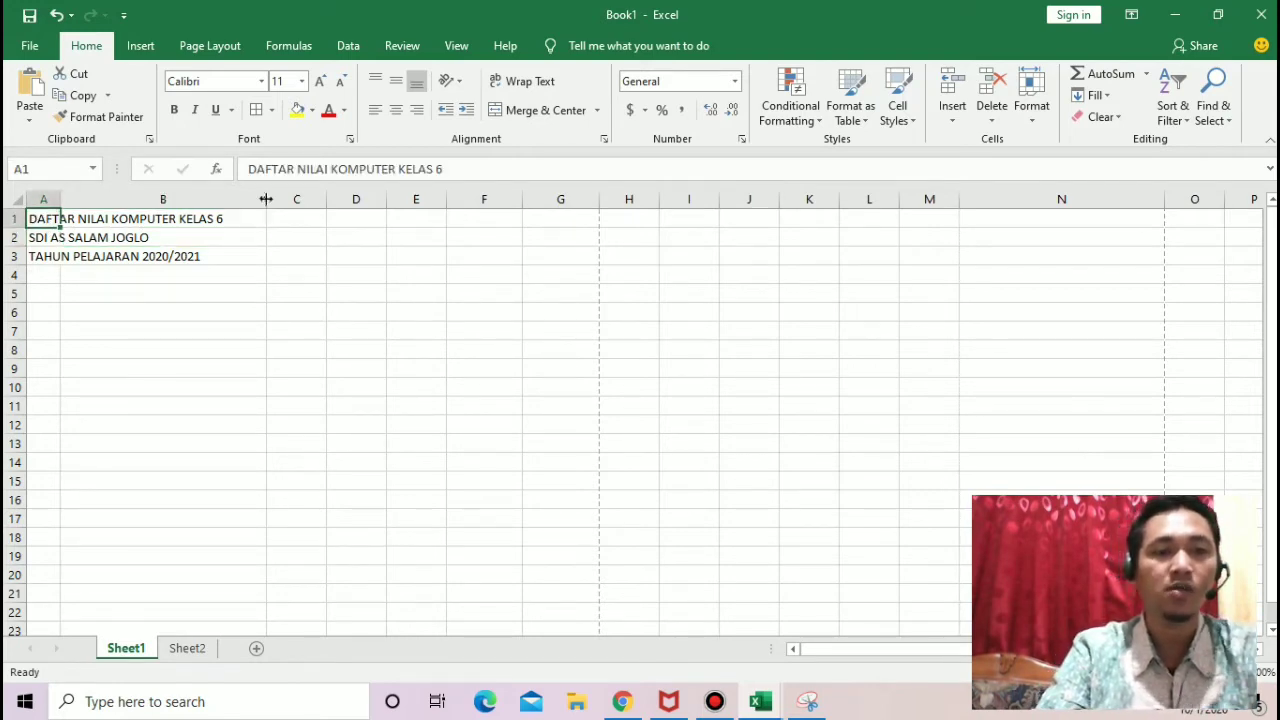
Step: Narrow column B until it is only slightly wider than column A, and select cell E3
drag(266, 199, 104, 221)
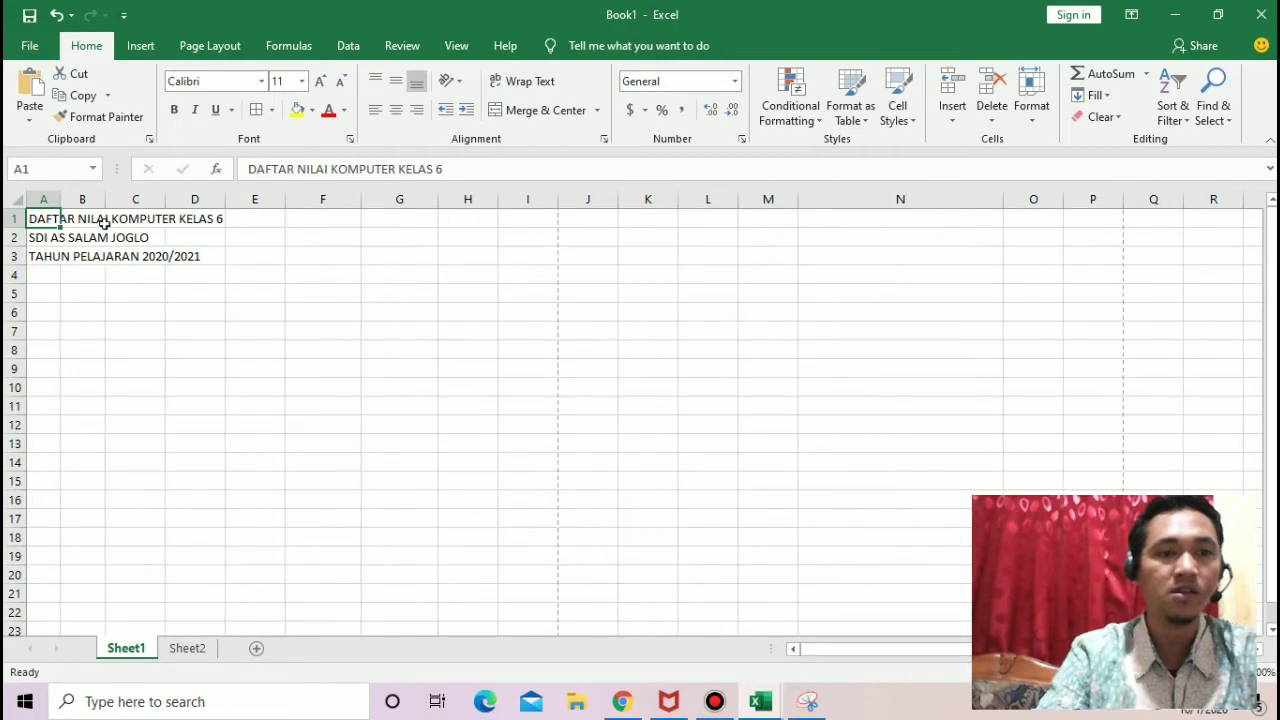
click(60, 197)
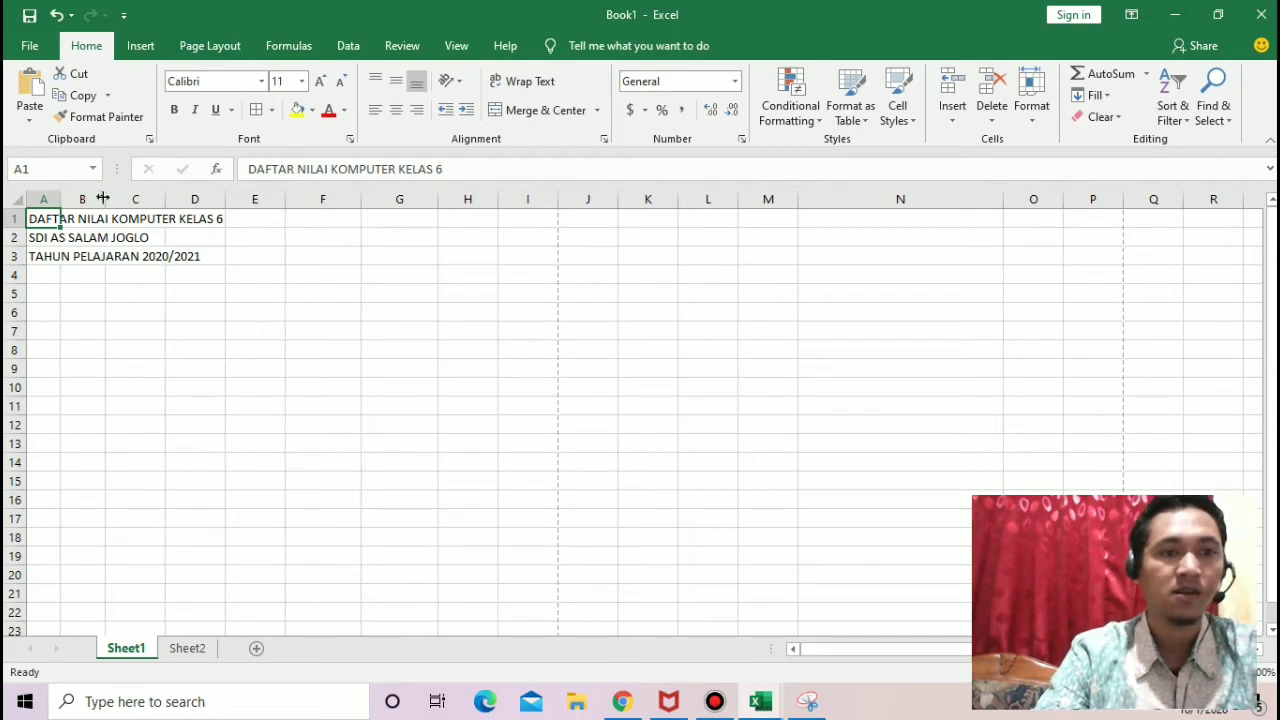
click(265, 254)
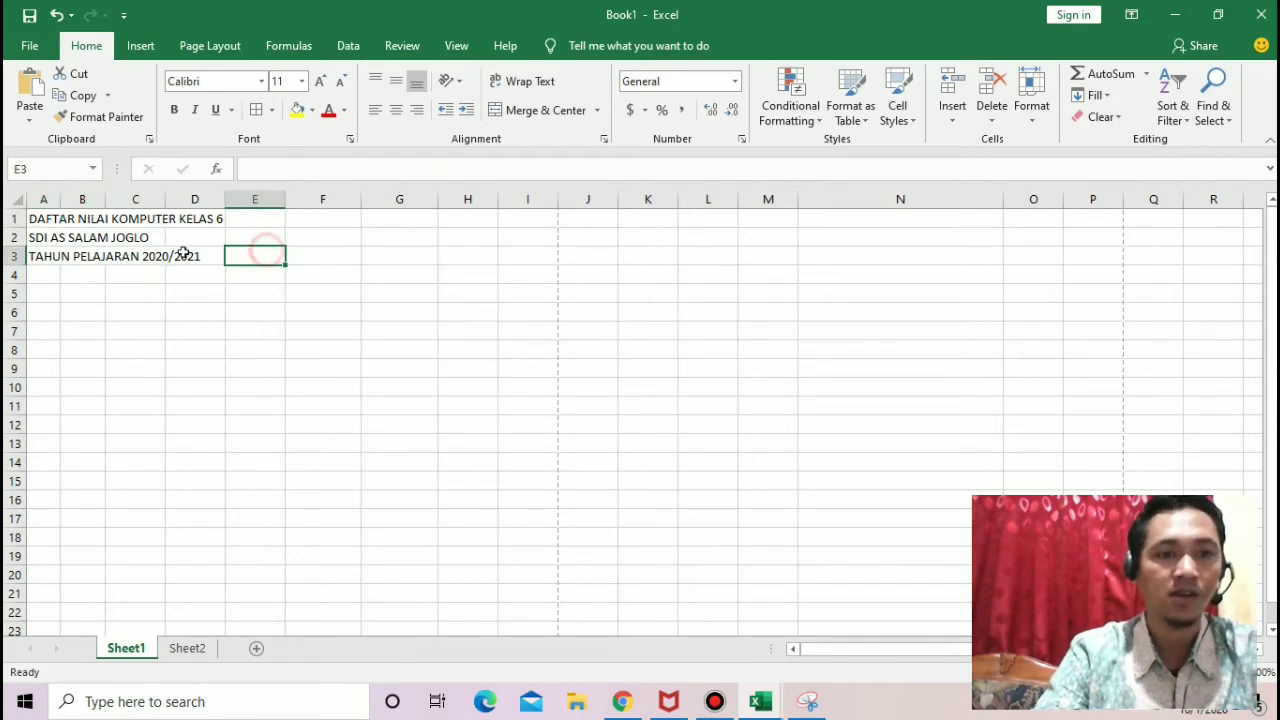
Step: Leave row 4 empty and enter the column headings "NO" in cell A5 and "NAMA" in cell B5
click(47, 224)
drag(286, 257, 63, 260)
click(51, 290)
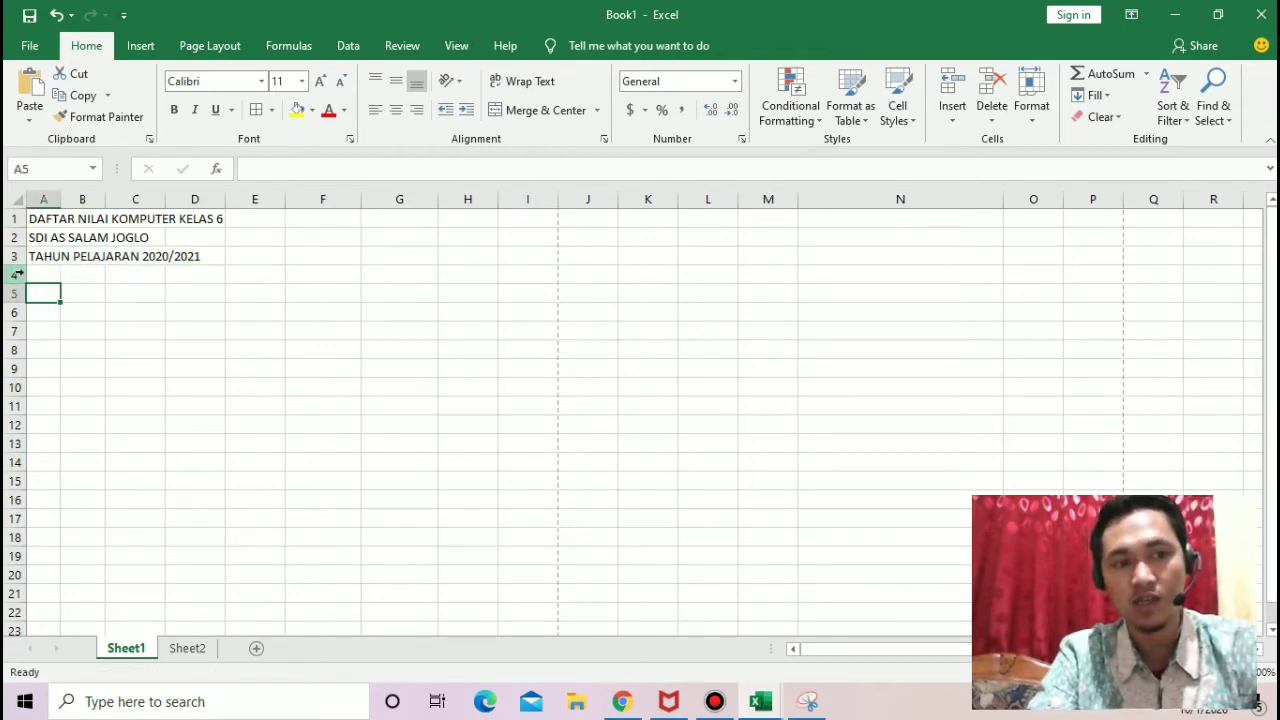
click(17, 274)
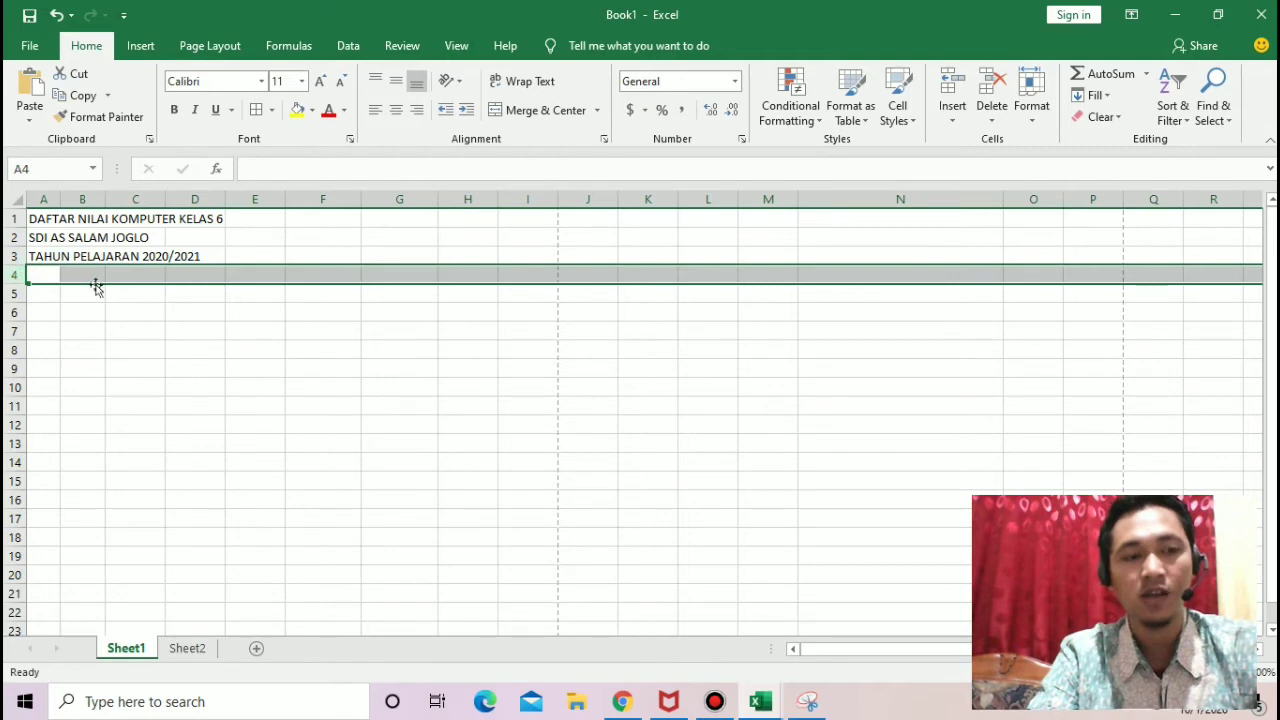
click(54, 291)
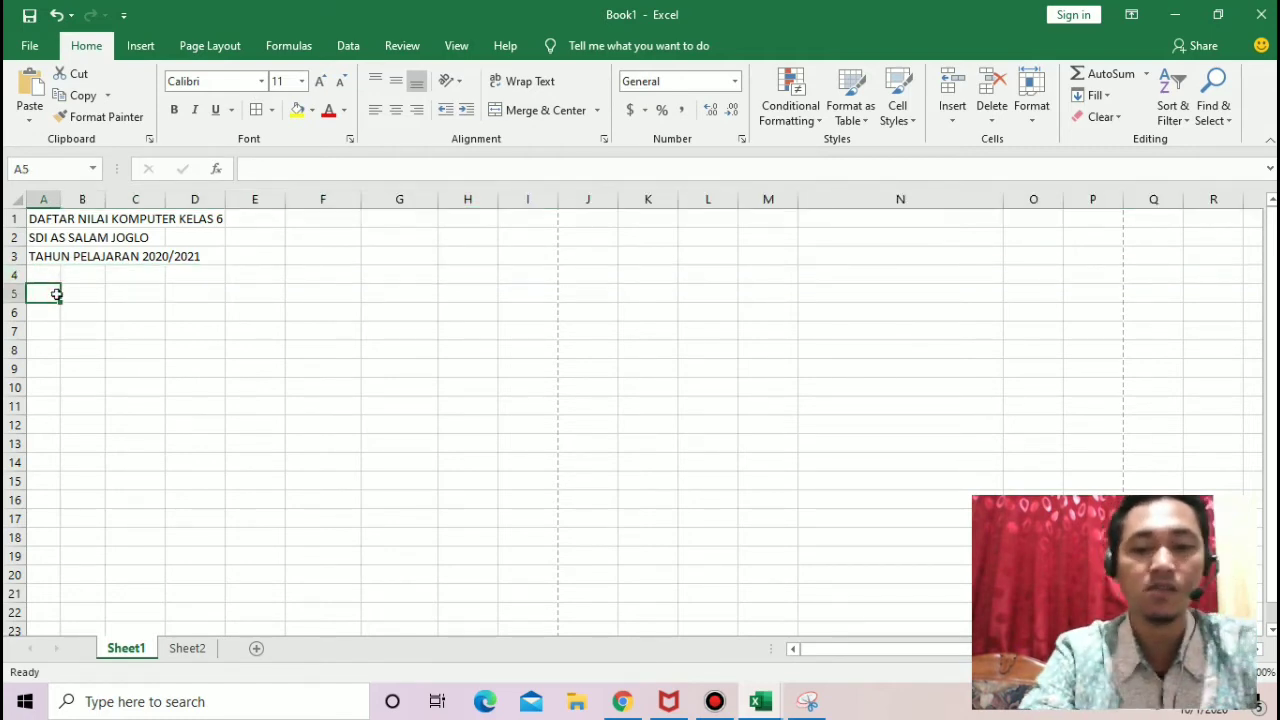
text(NO)
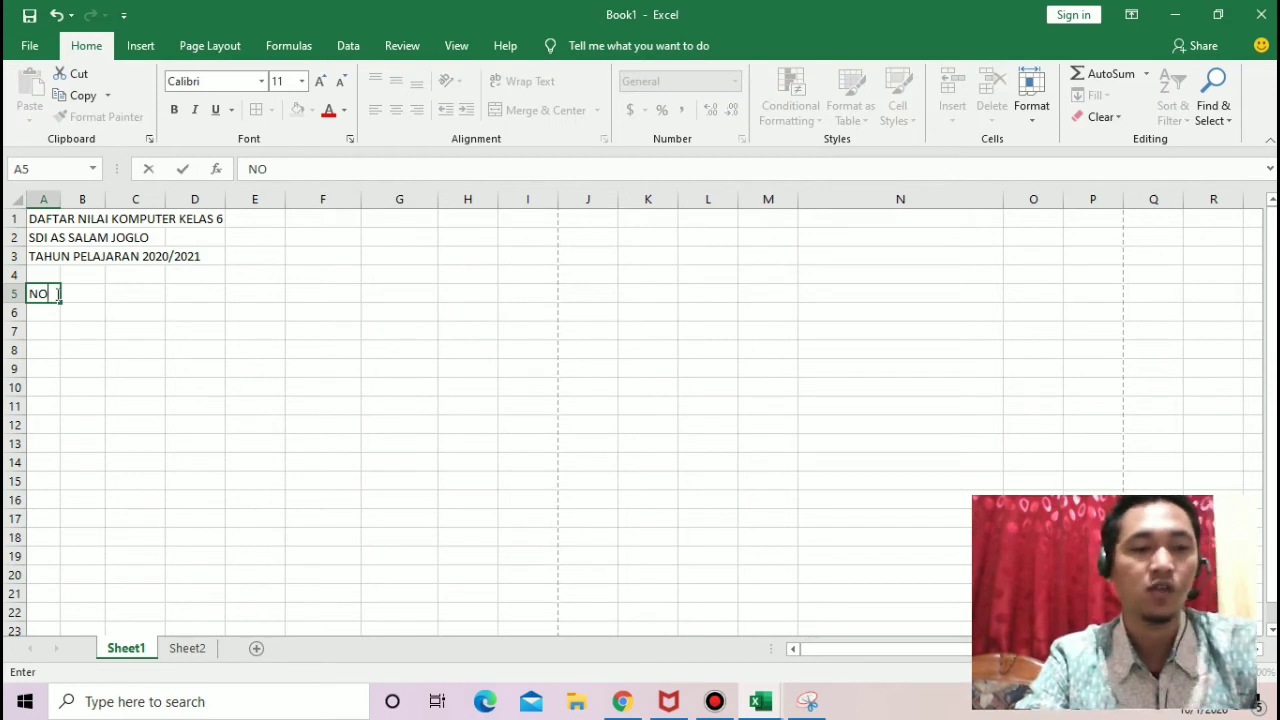
key(Tab)
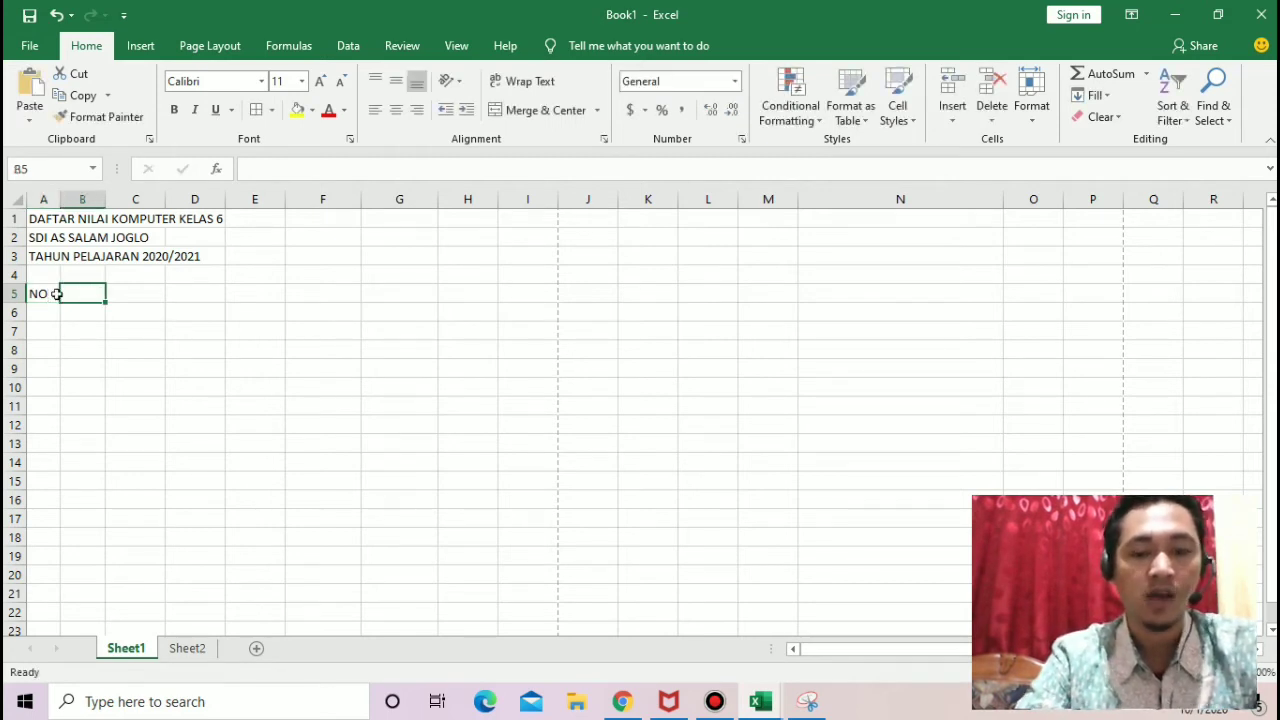
text(NAMA)
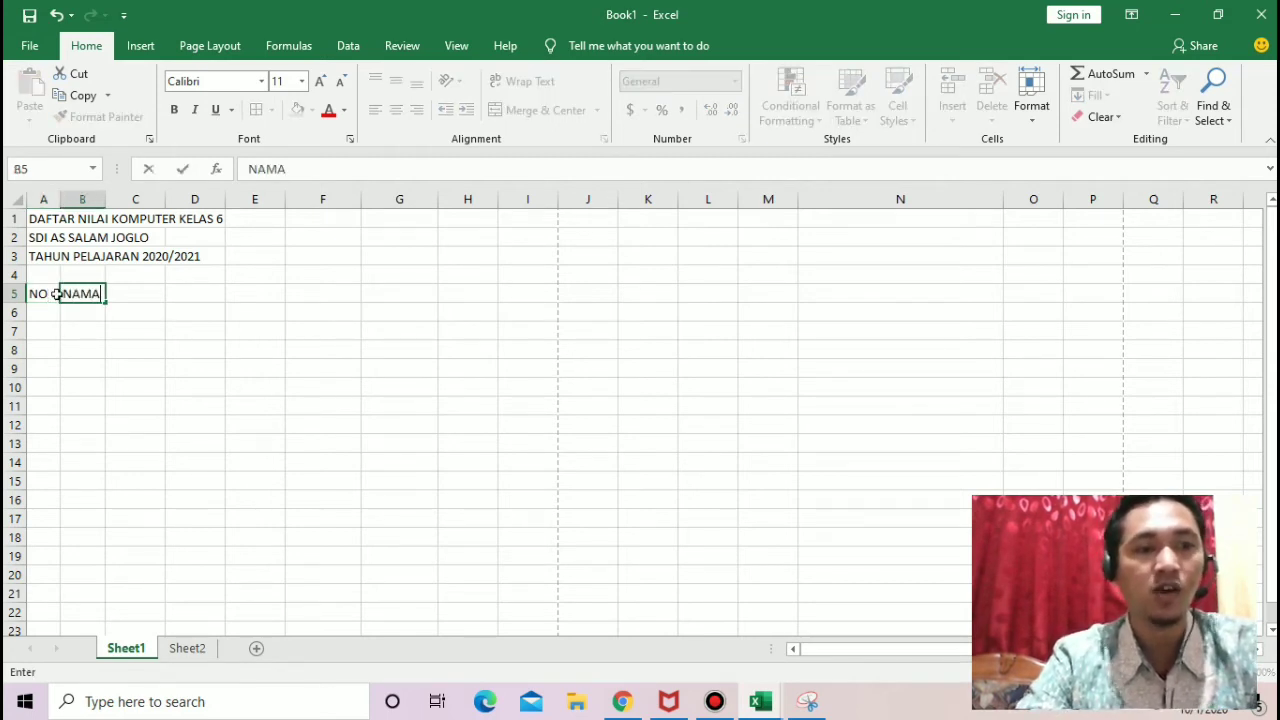
click(38, 293)
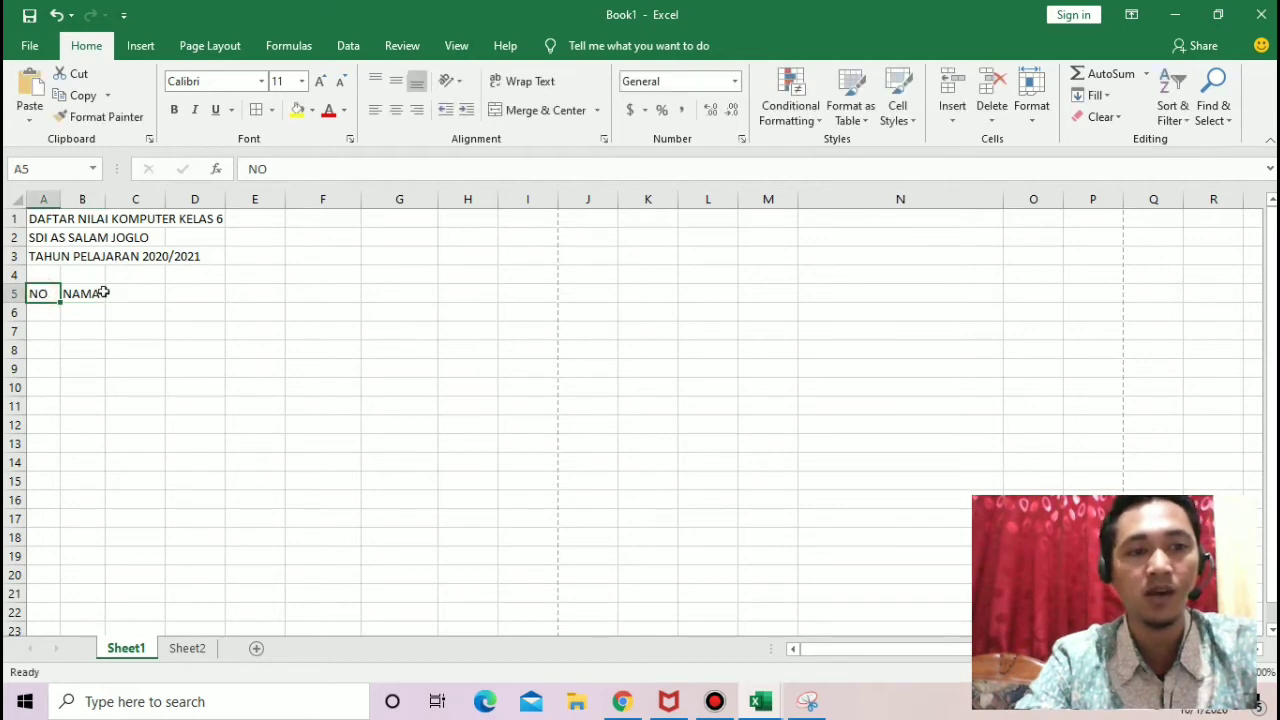
click(76, 294)
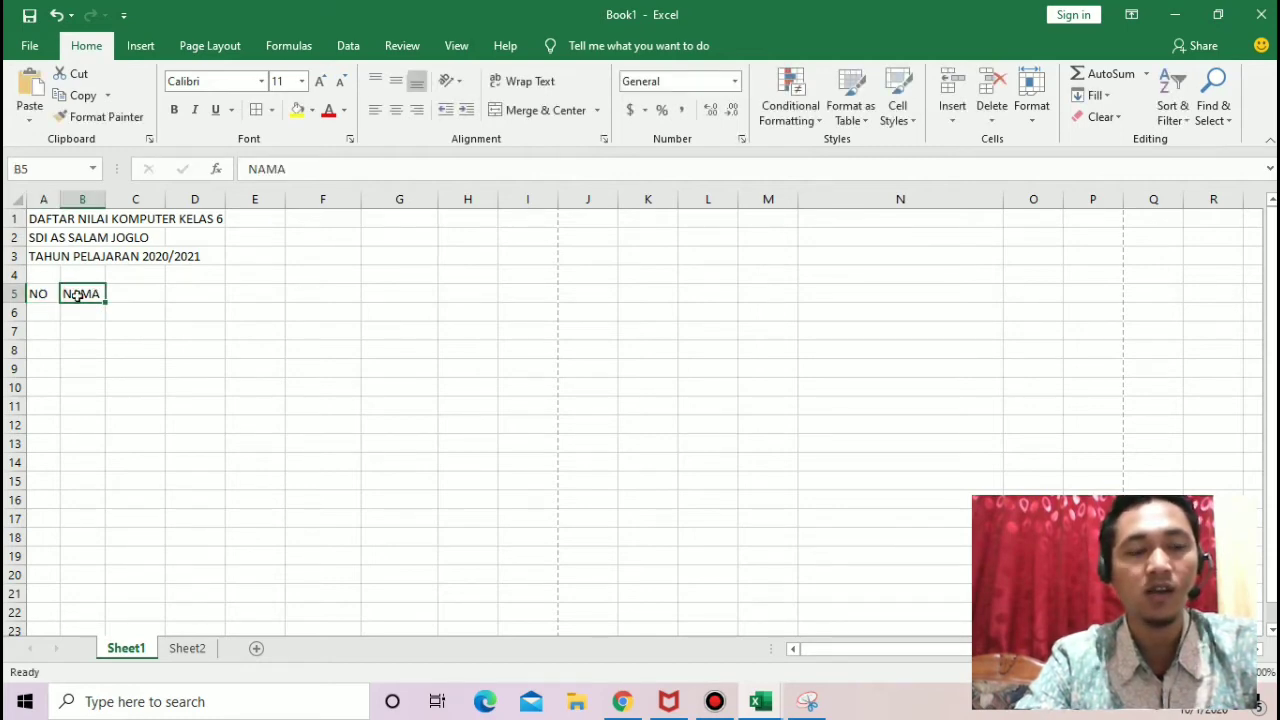
Step: Enter the heading "NILAI" in cell C5
click(139, 296)
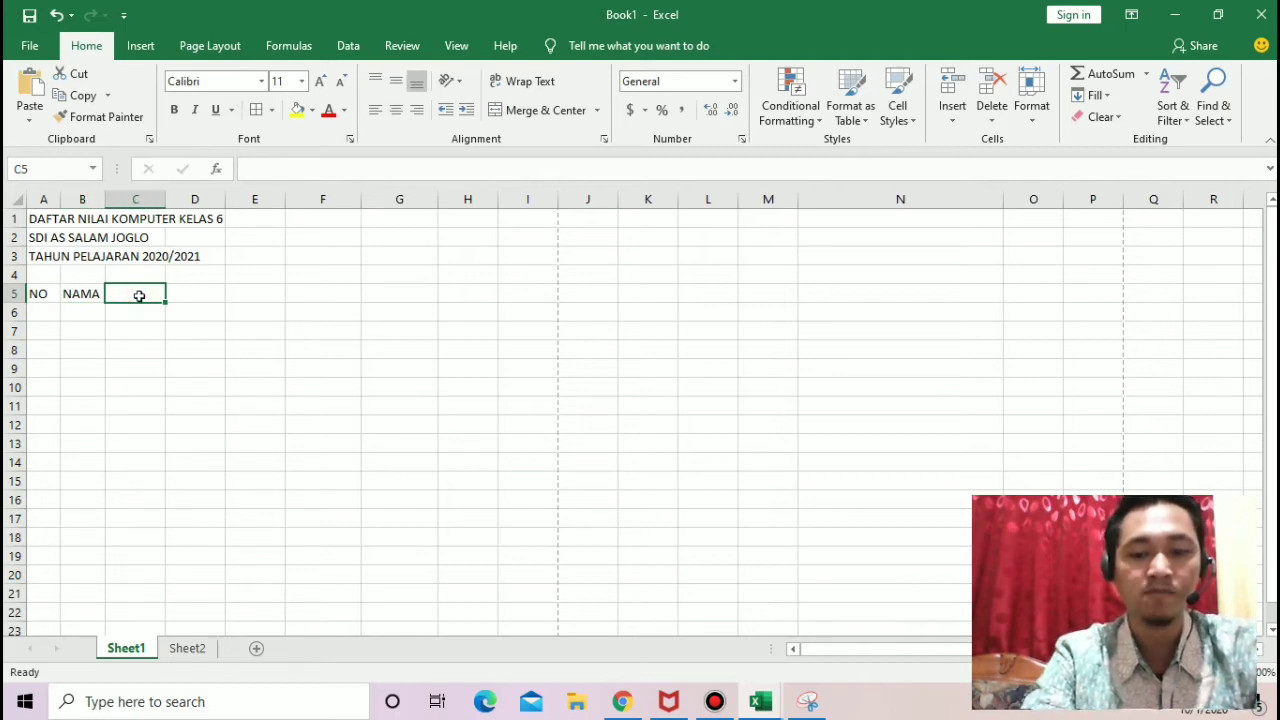
text(NILAI)
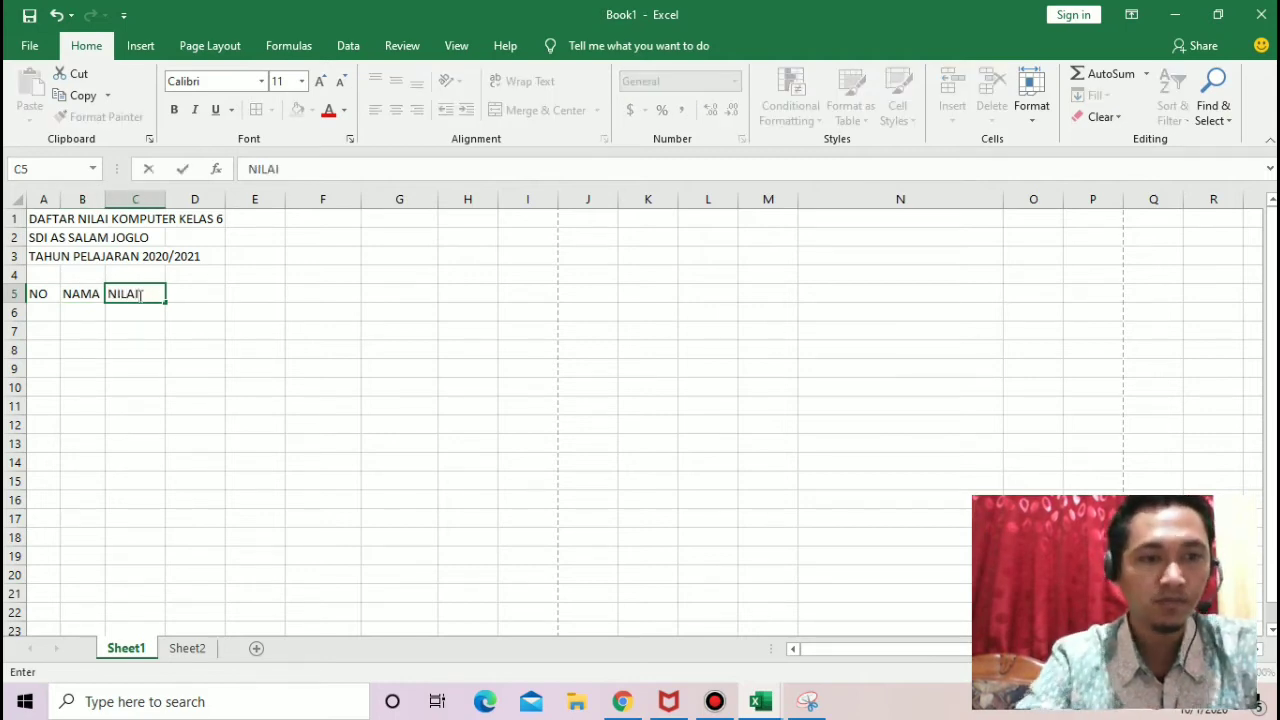
click(203, 296)
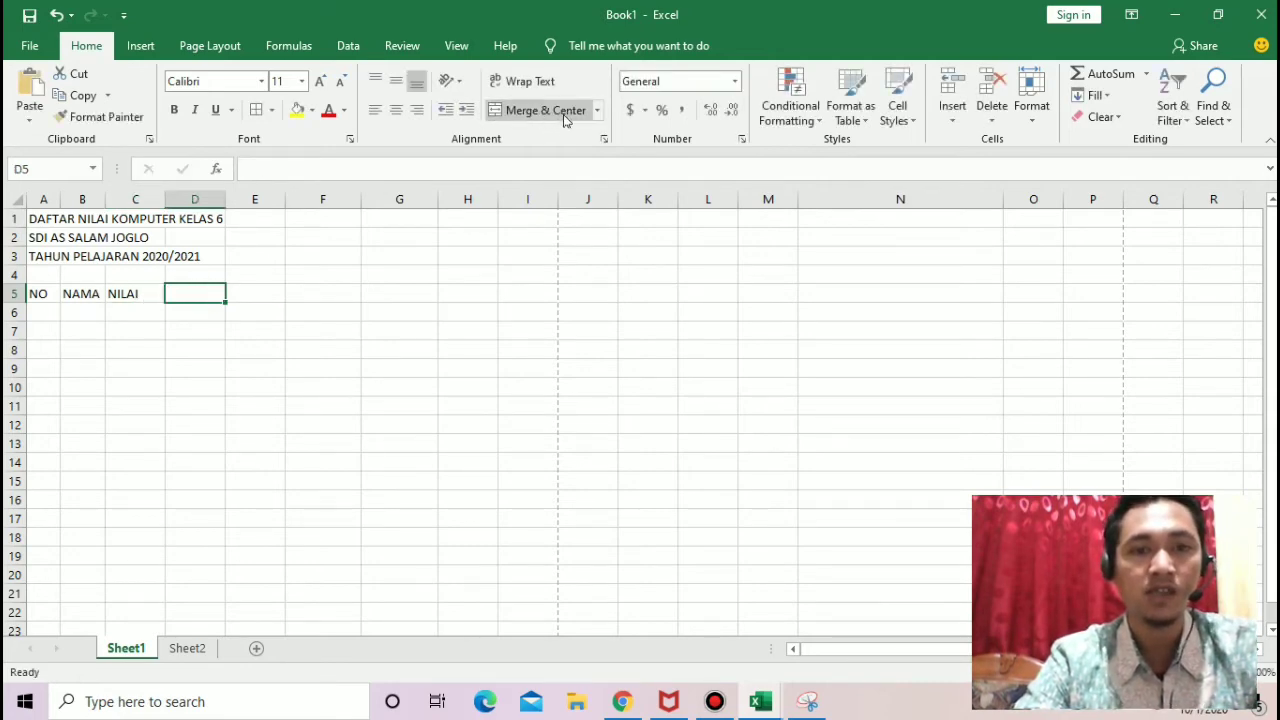
Step: Enter the subheadings "PH1", "PH2" and "PTS" in cells C6 to E6 under the NILAI heading
click(146, 311)
text(PH1)
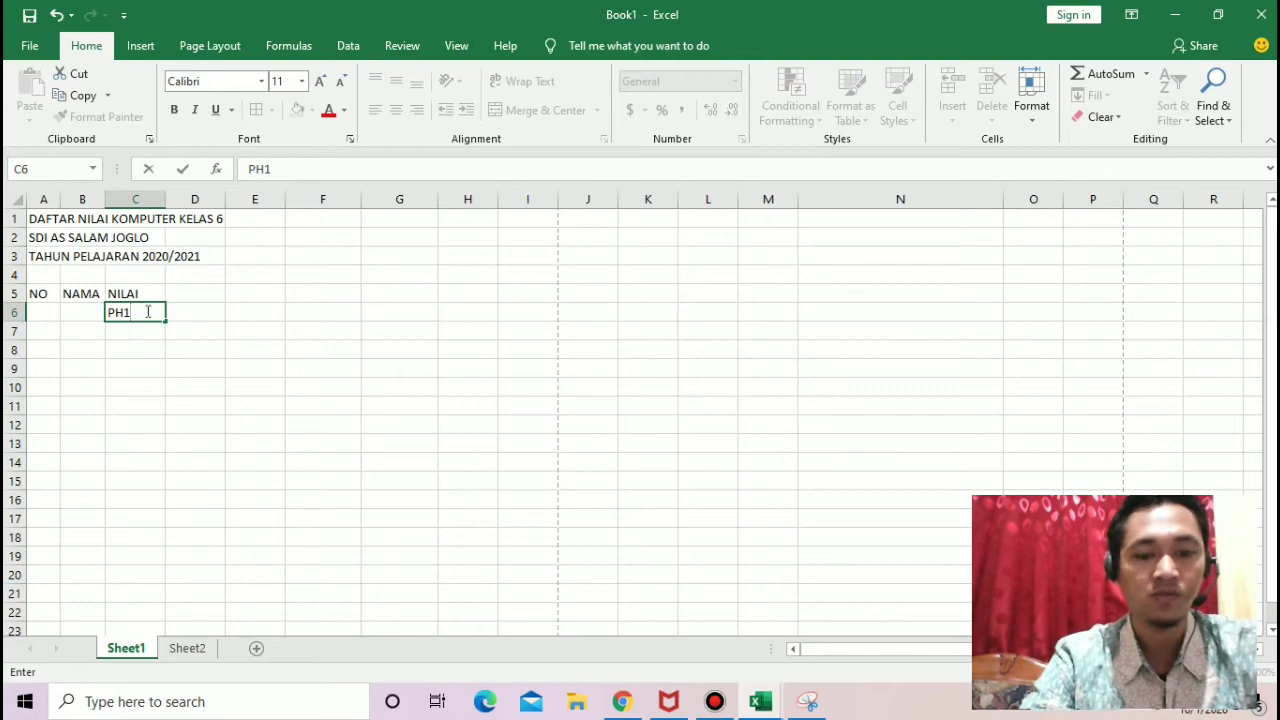
key(Tab)
text(PH)
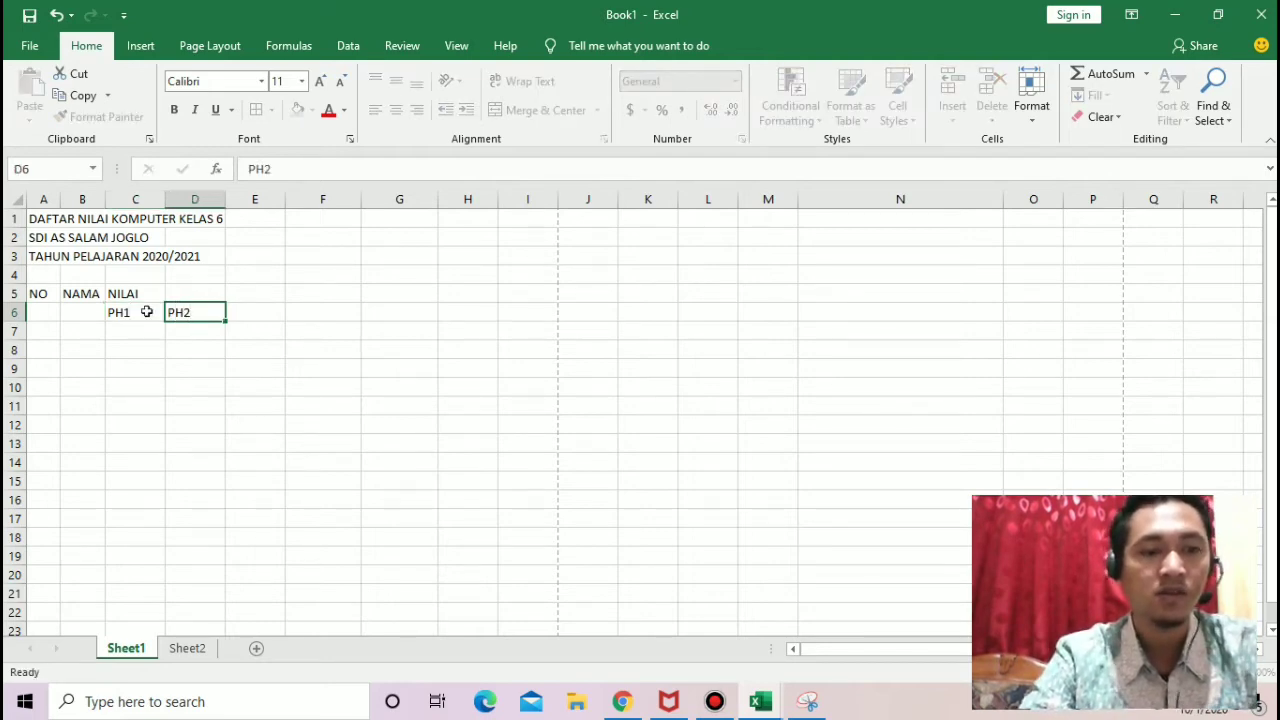
key(Tab)
text(PTS)
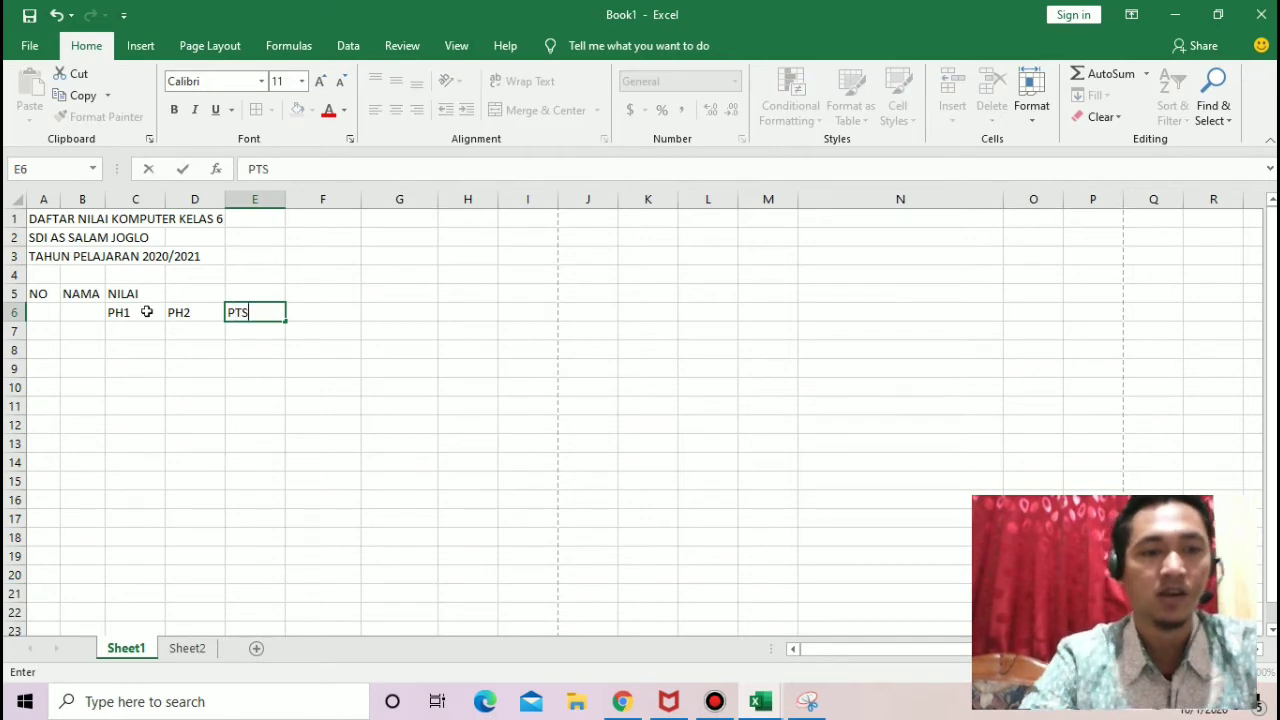
click(329, 384)
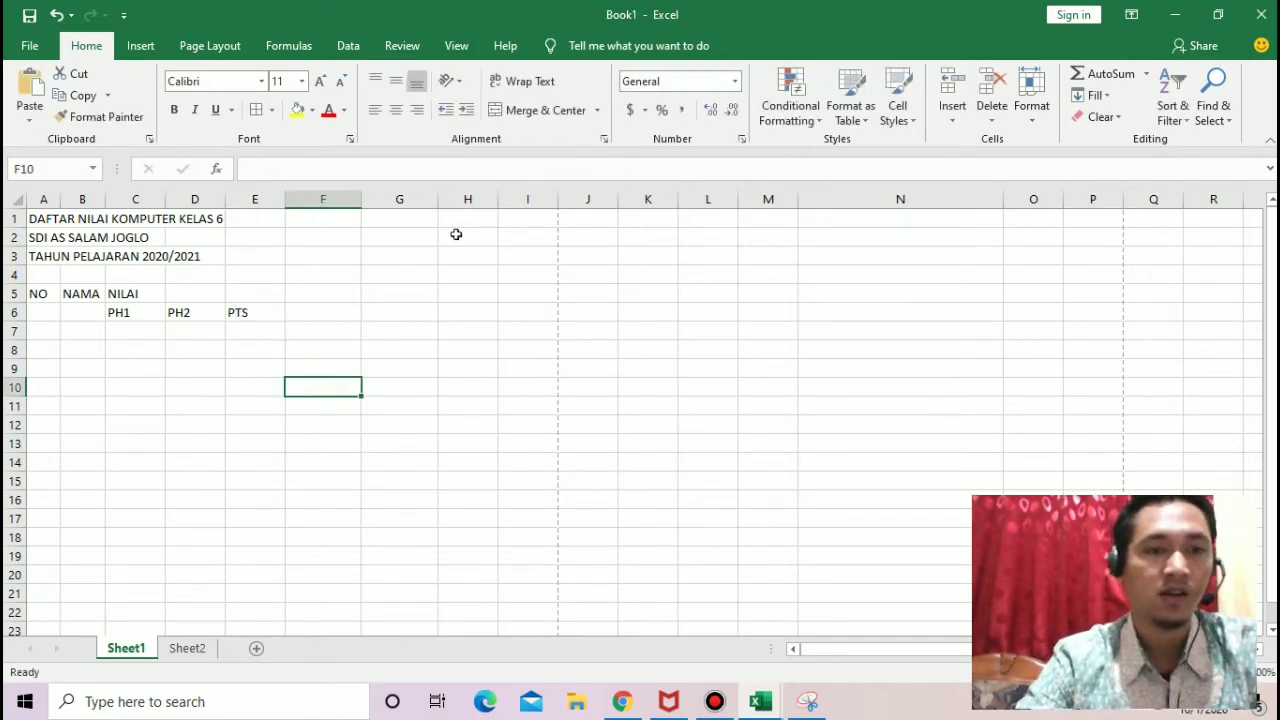
Step: Copy the sample grade table picture from Sheet2 into Sheet1 and place it beside the new table, starting around column I
click(190, 652)
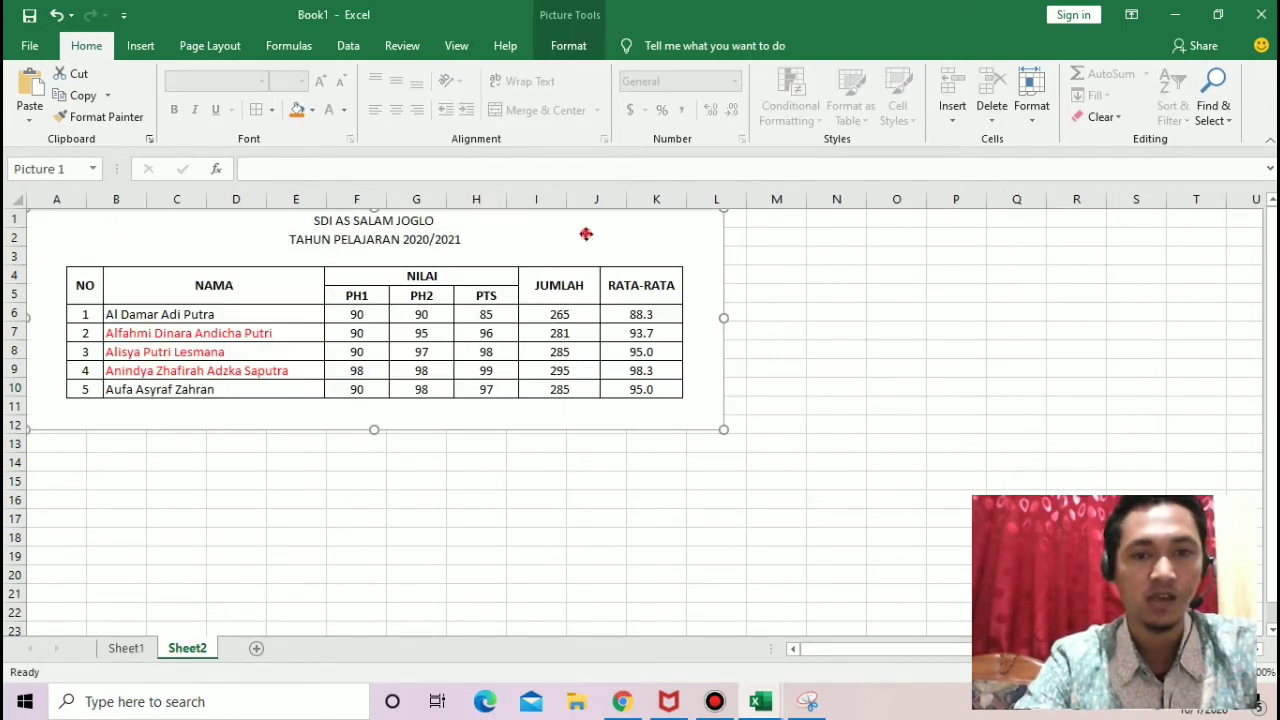
click(140, 650)
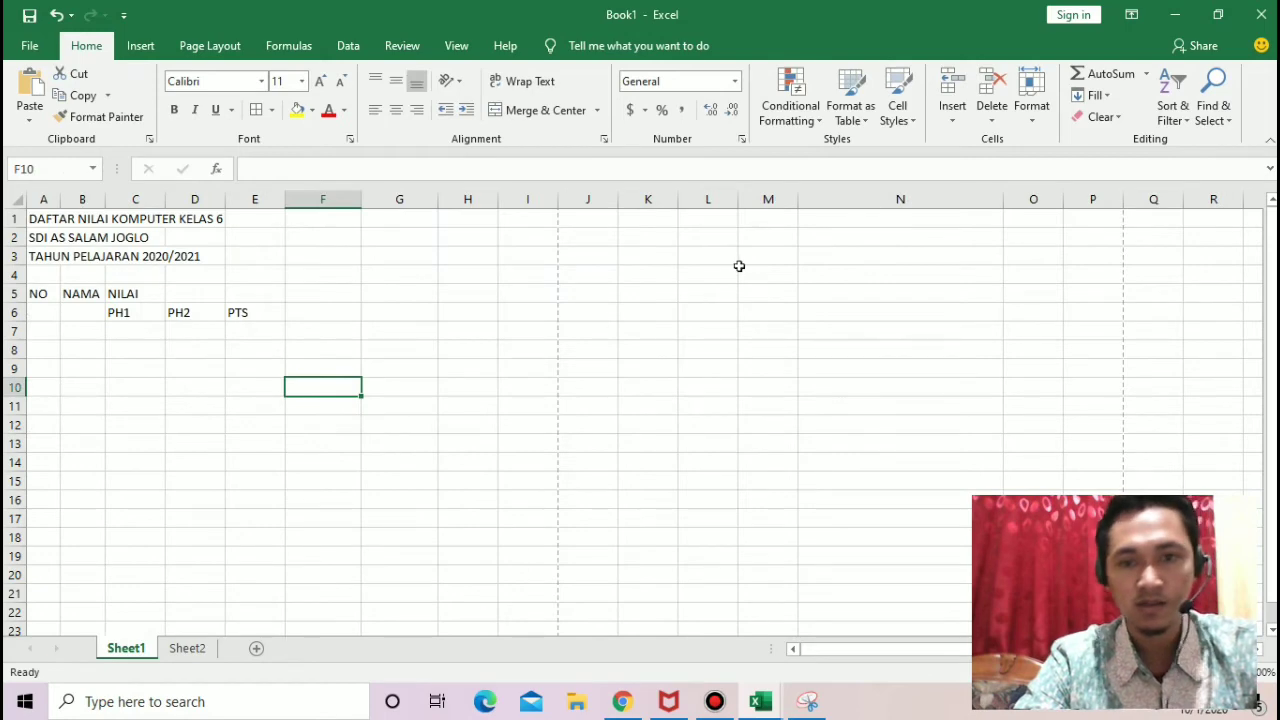
click(738, 268)
key(ctrl+v)
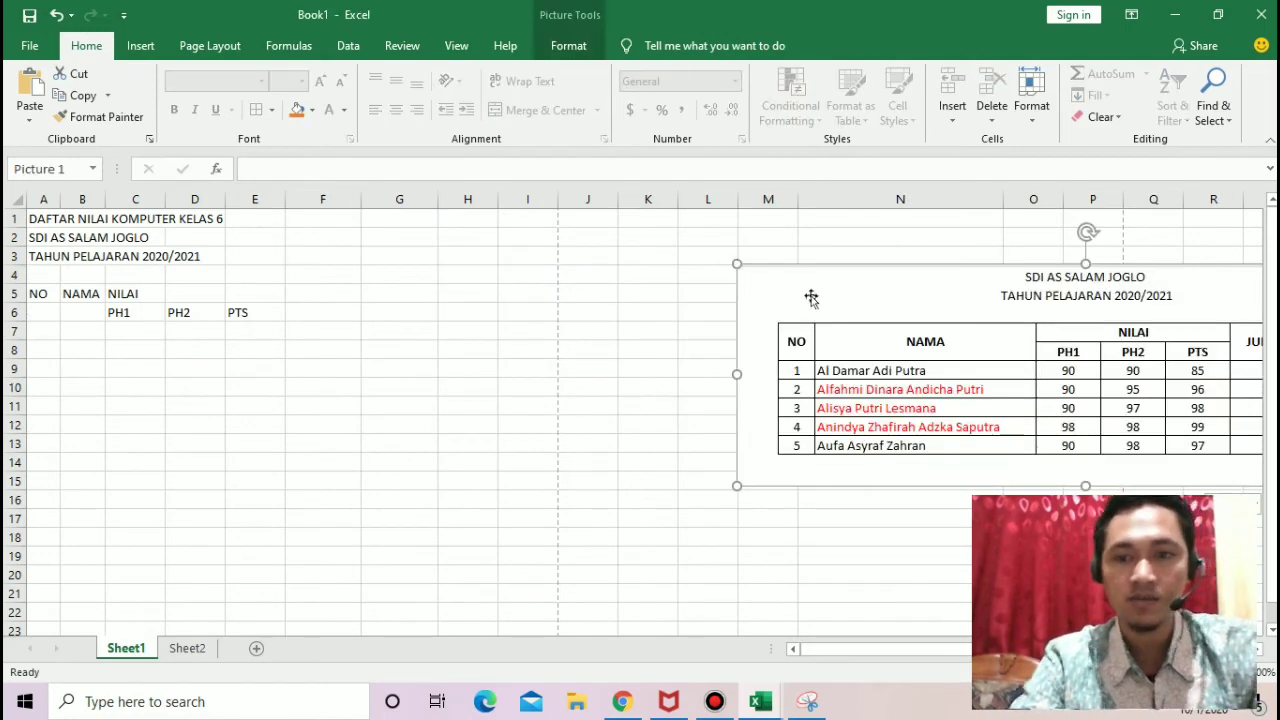
drag(811, 296, 523, 277)
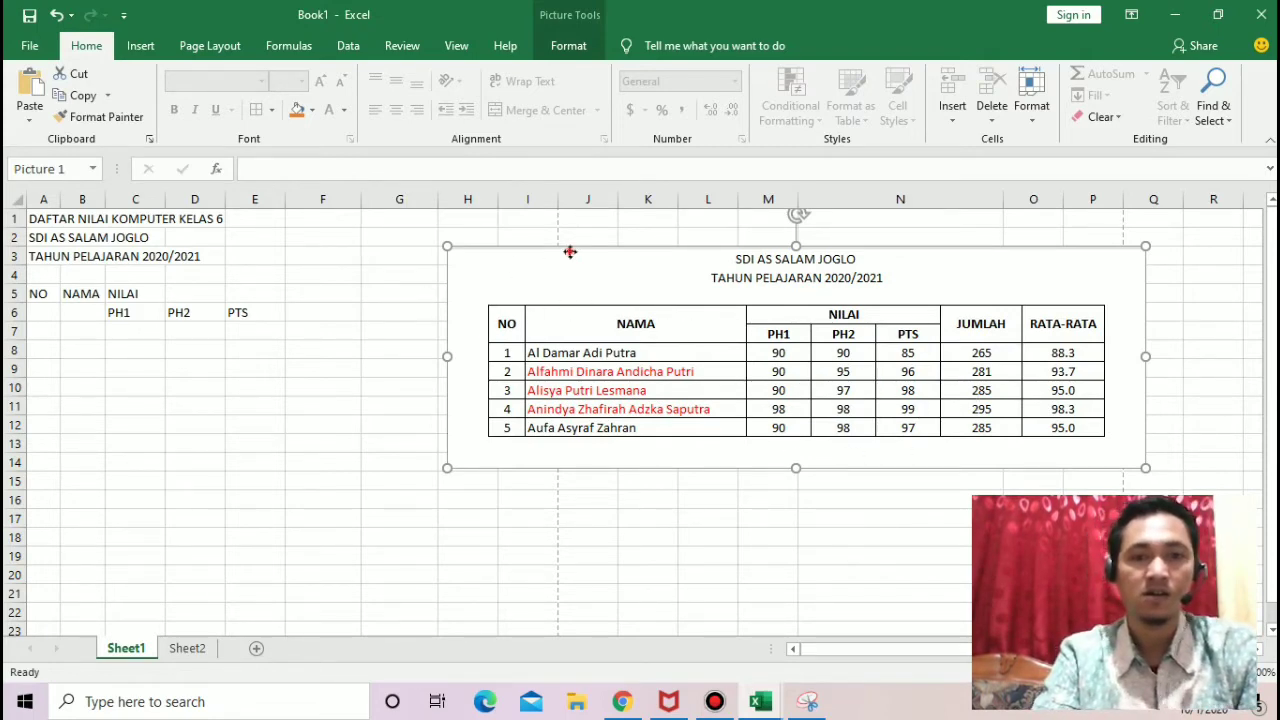
drag(570, 249, 623, 233)
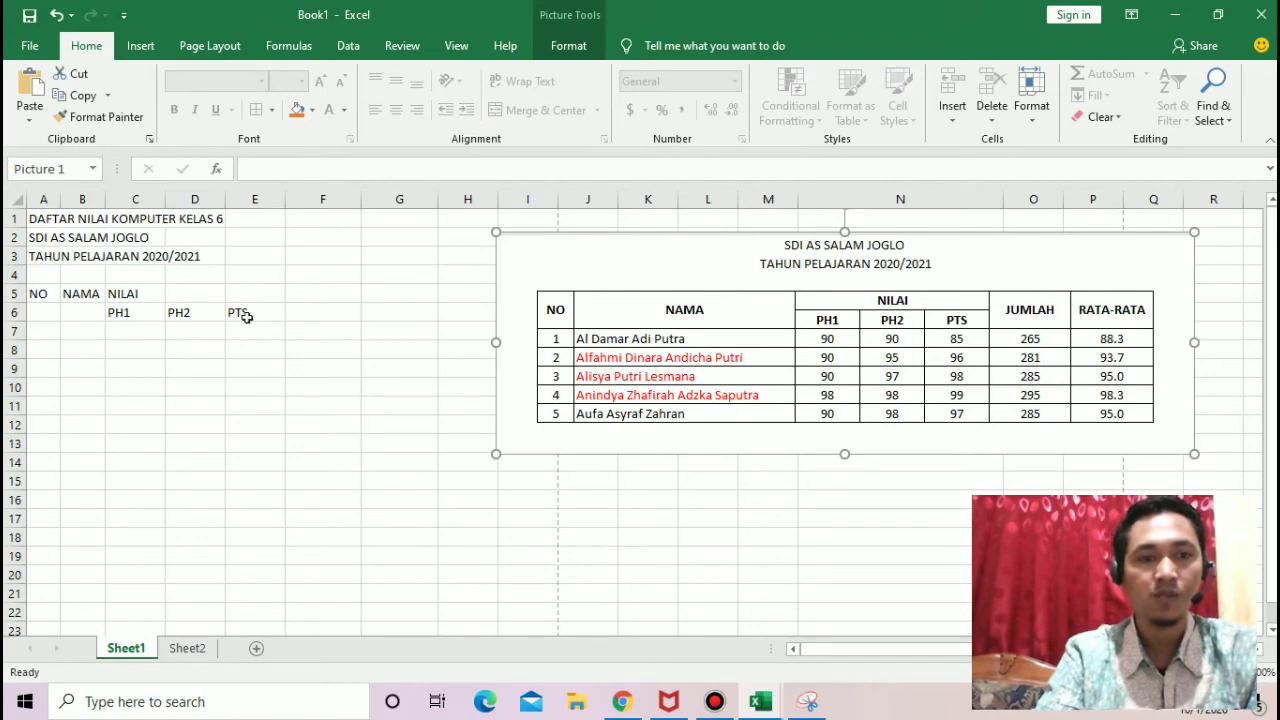
Step: Merge and center the NILAI heading across cells C5 to E5
click(144, 295)
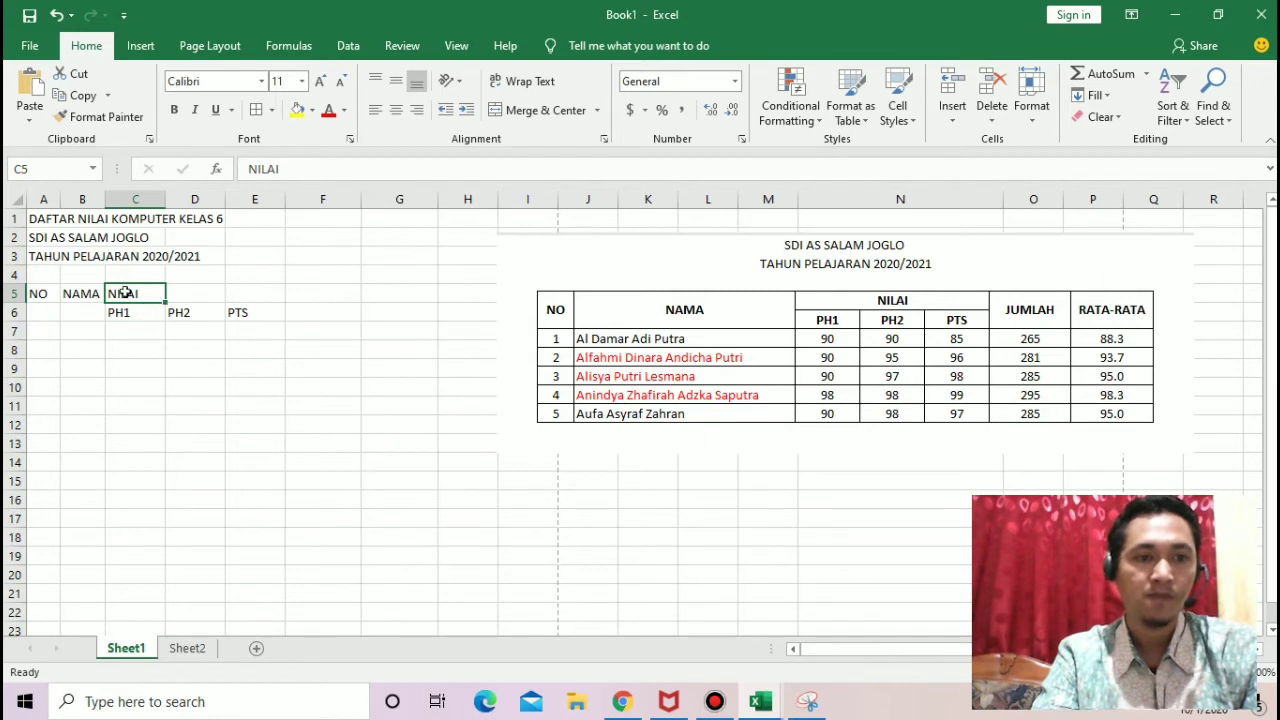
drag(155, 294, 240, 297)
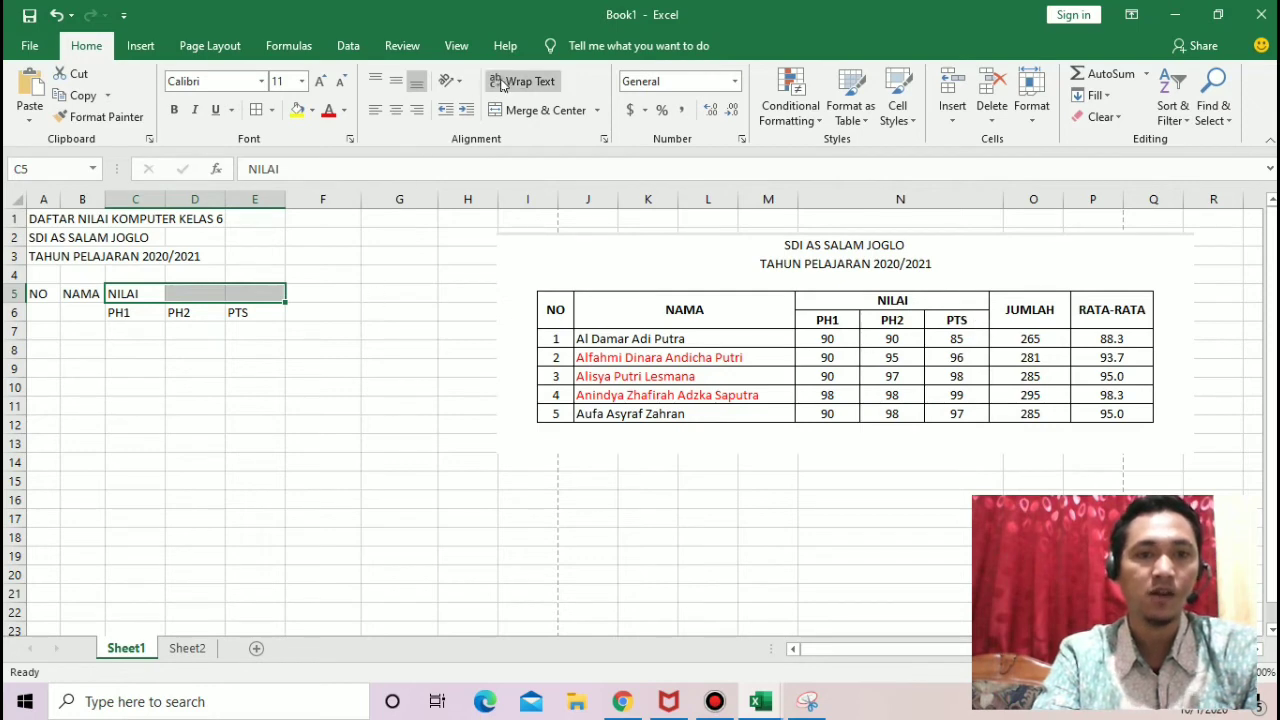
click(510, 112)
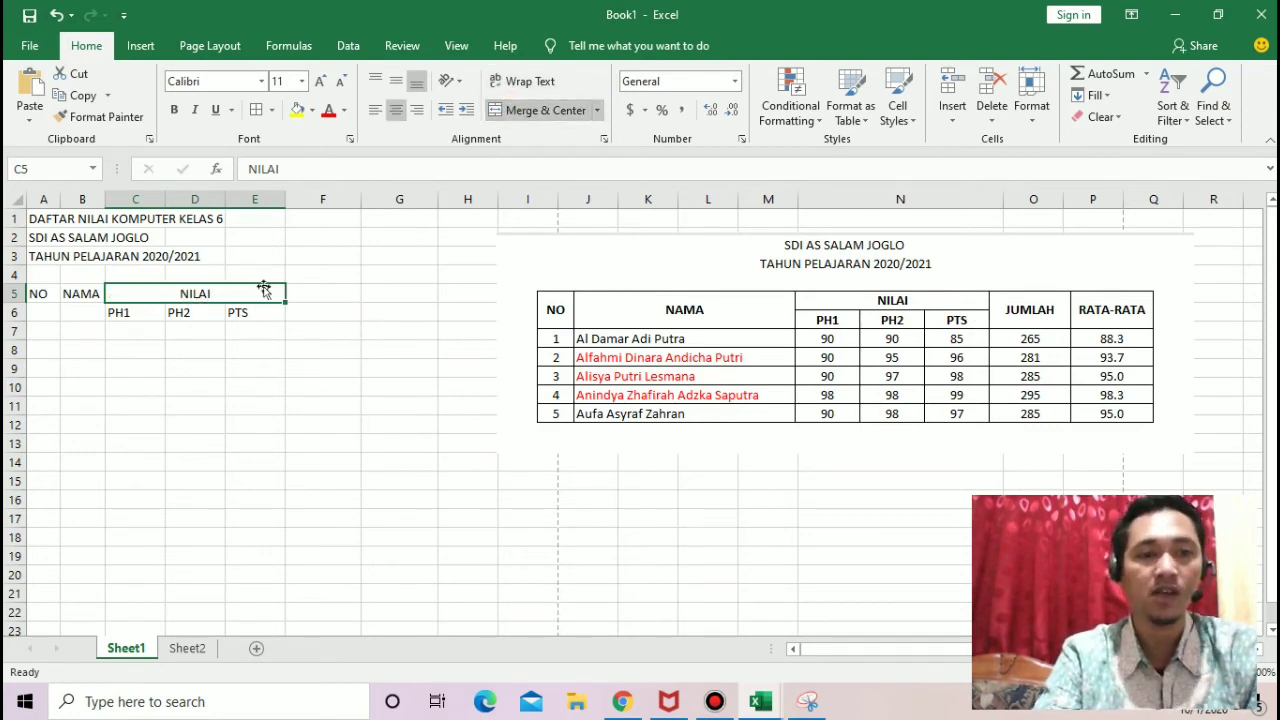
click(205, 312)
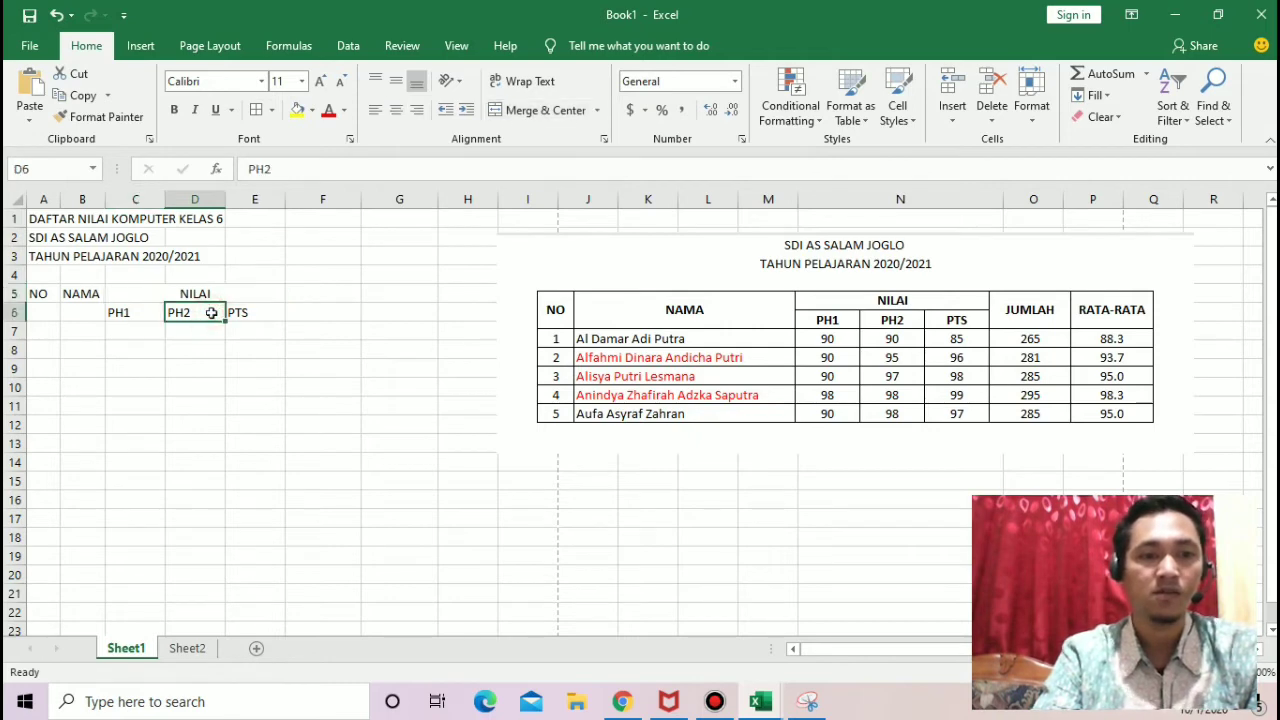
click(133, 296)
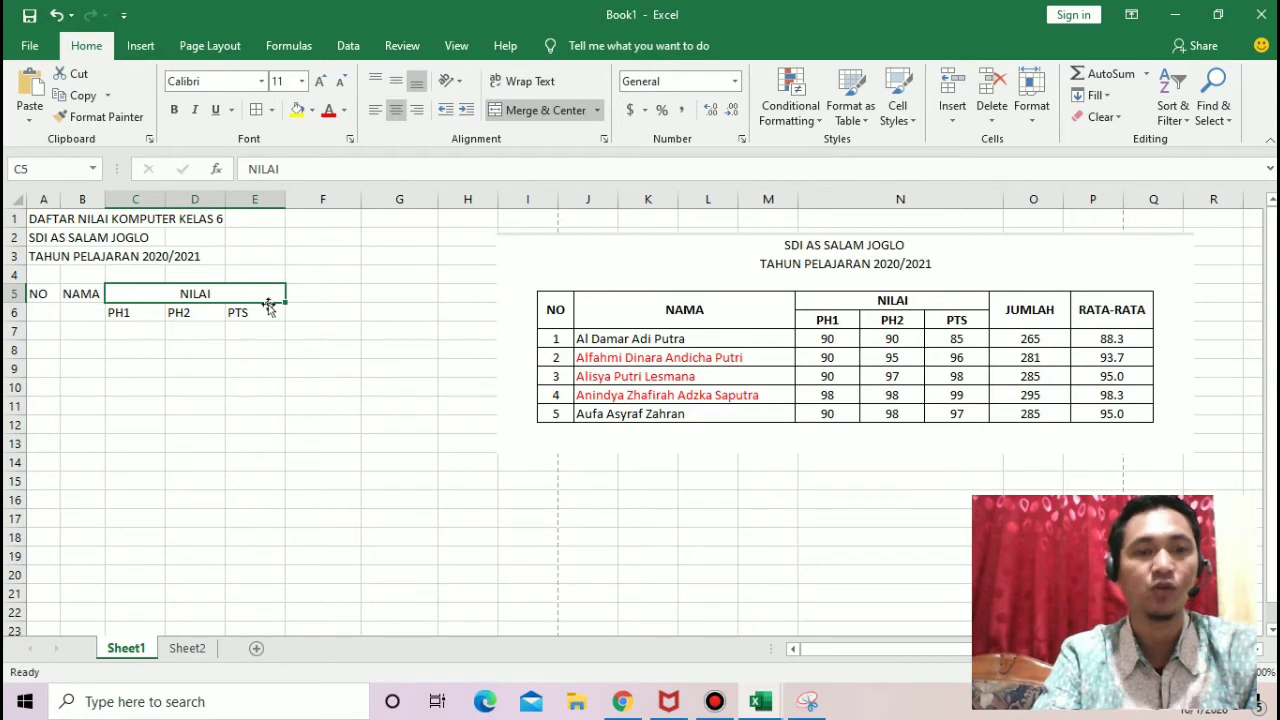
Step: Enter the headings "JUMLAH" in cell F5 and "RATA-RATA" in cell G5
click(322, 293)
text(JU)
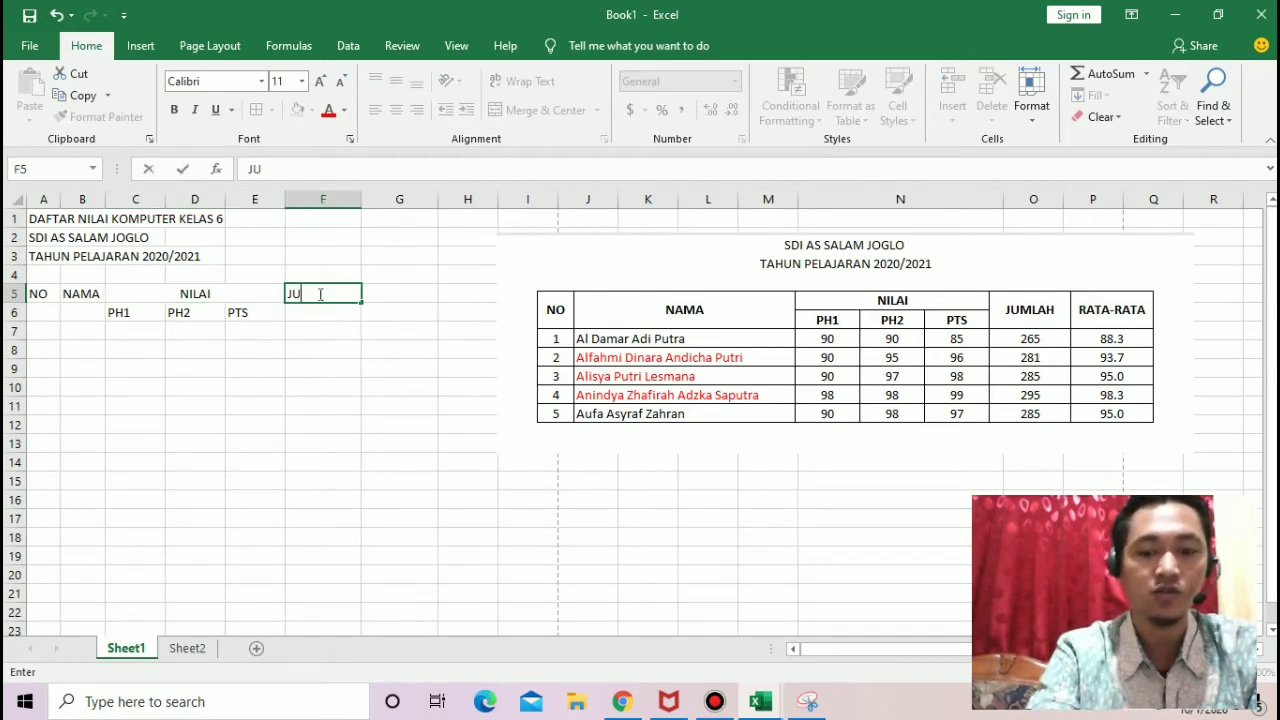
text(MLAH)
key(Tab)
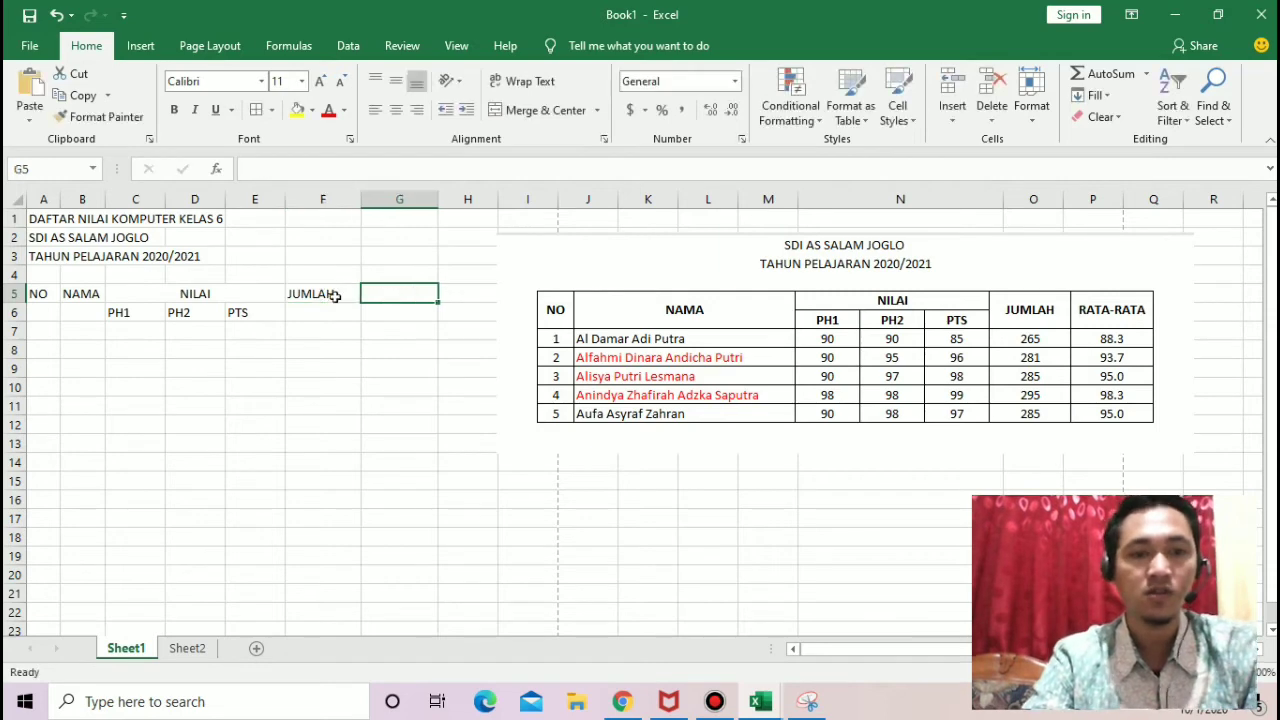
text(RATA-)
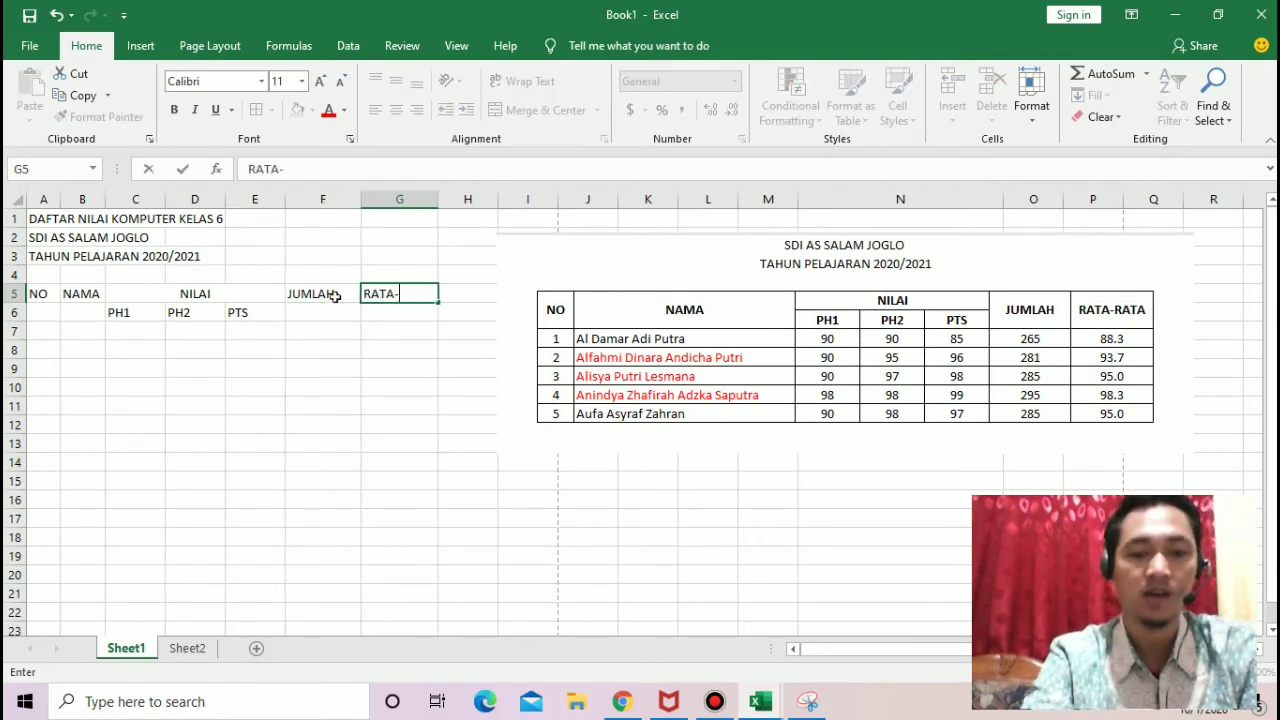
text(RATA)
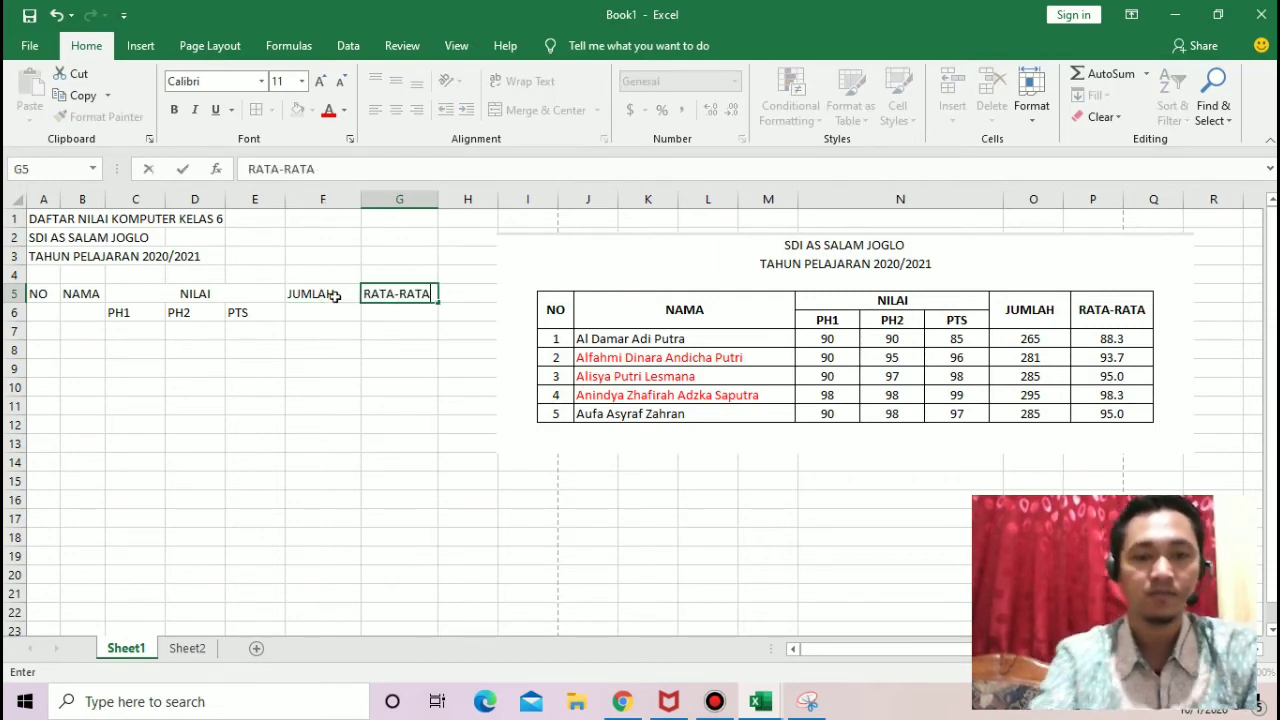
key(Return)
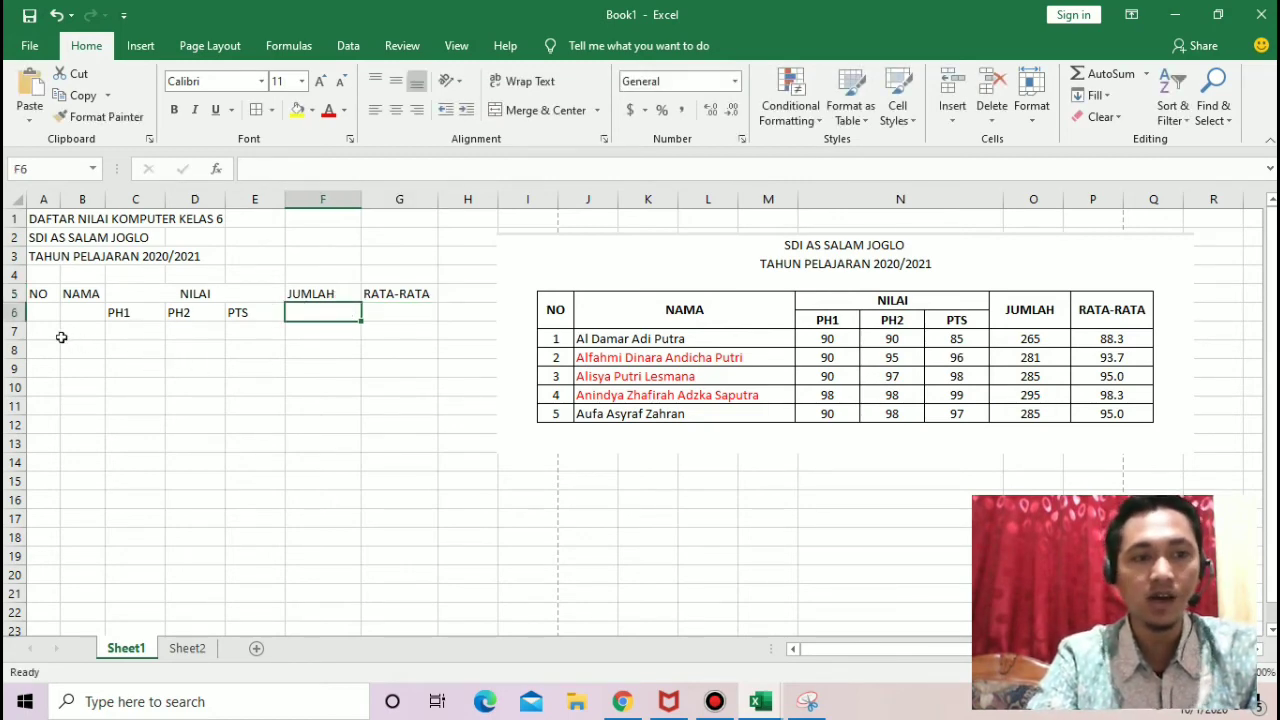
click(48, 311)
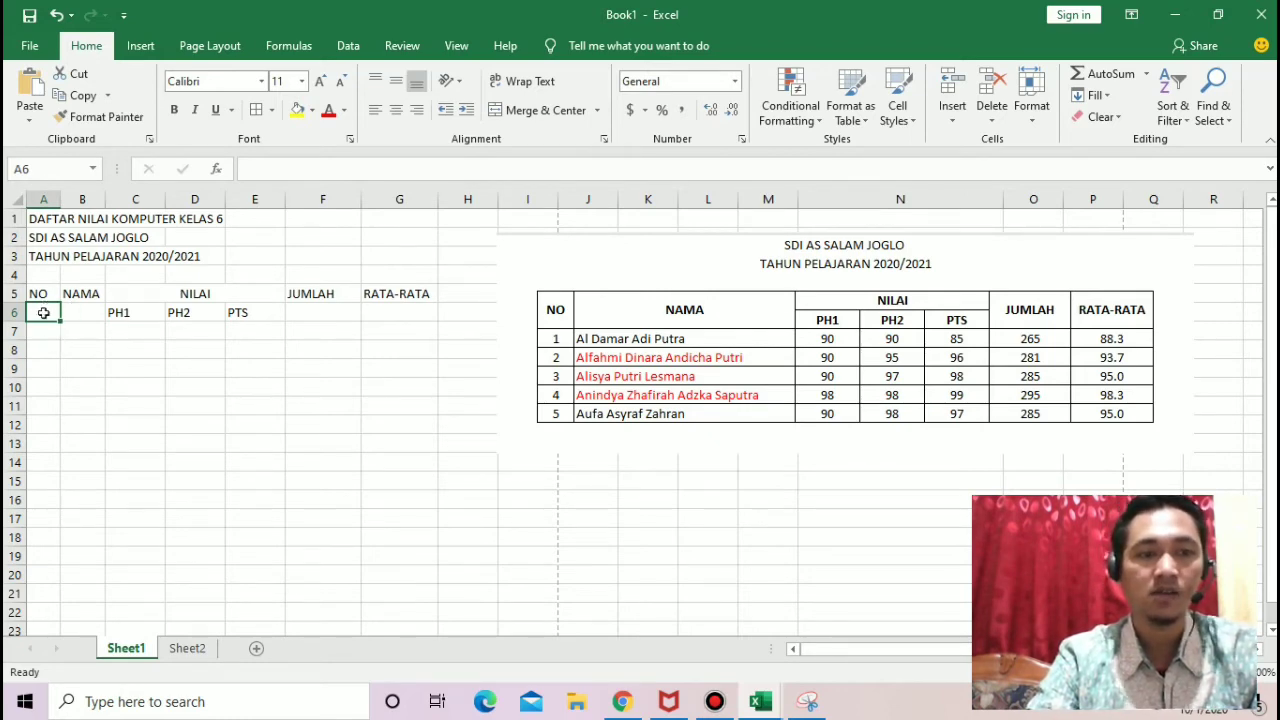
click(44, 334)
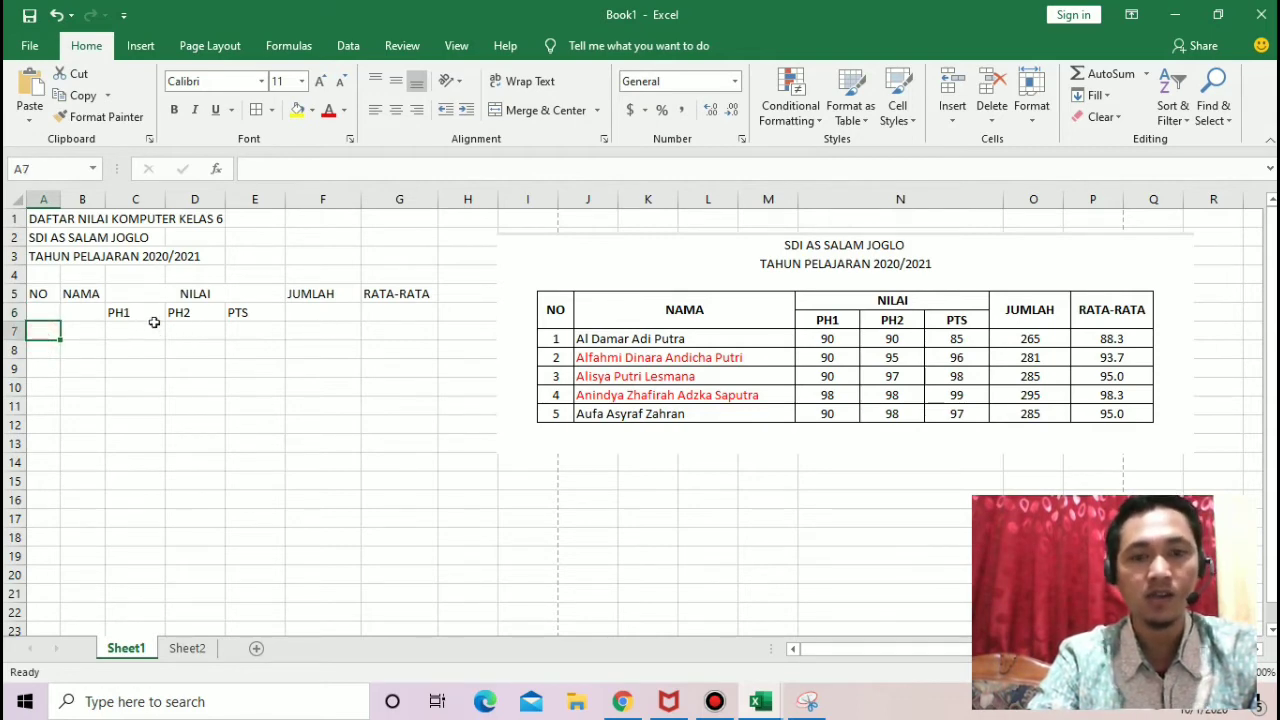
click(120, 312)
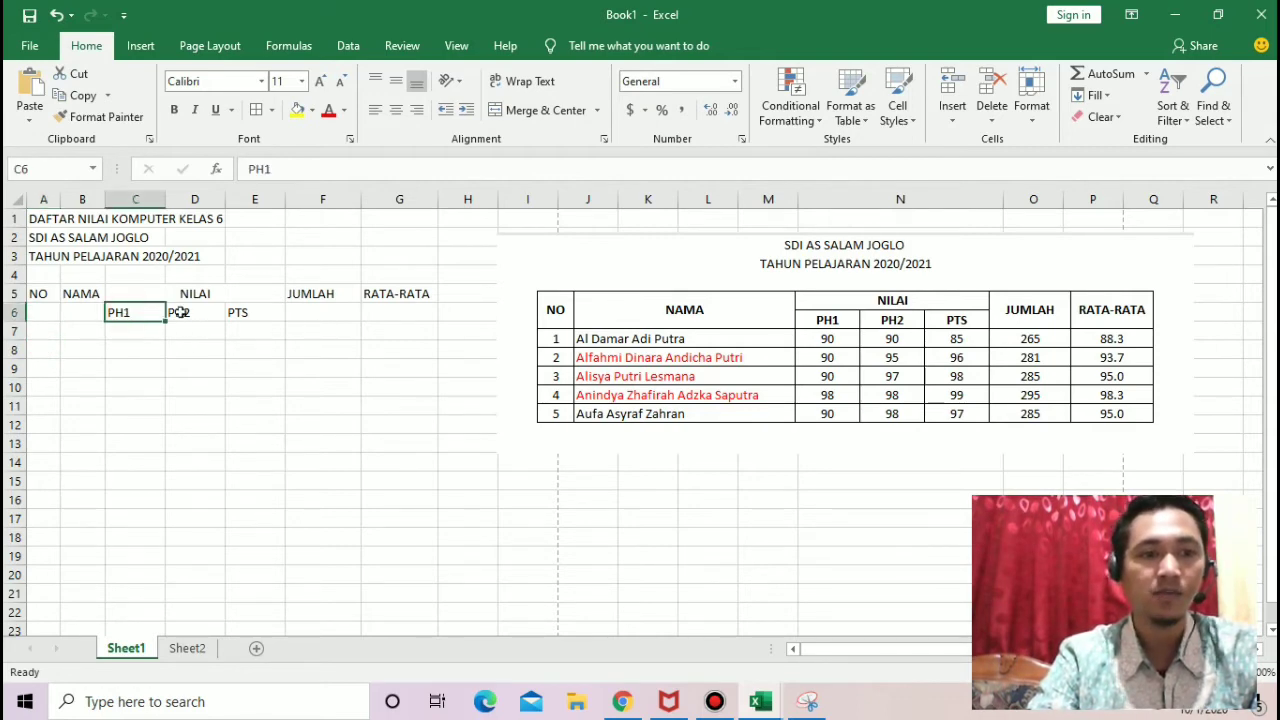
drag(195, 312, 240, 322)
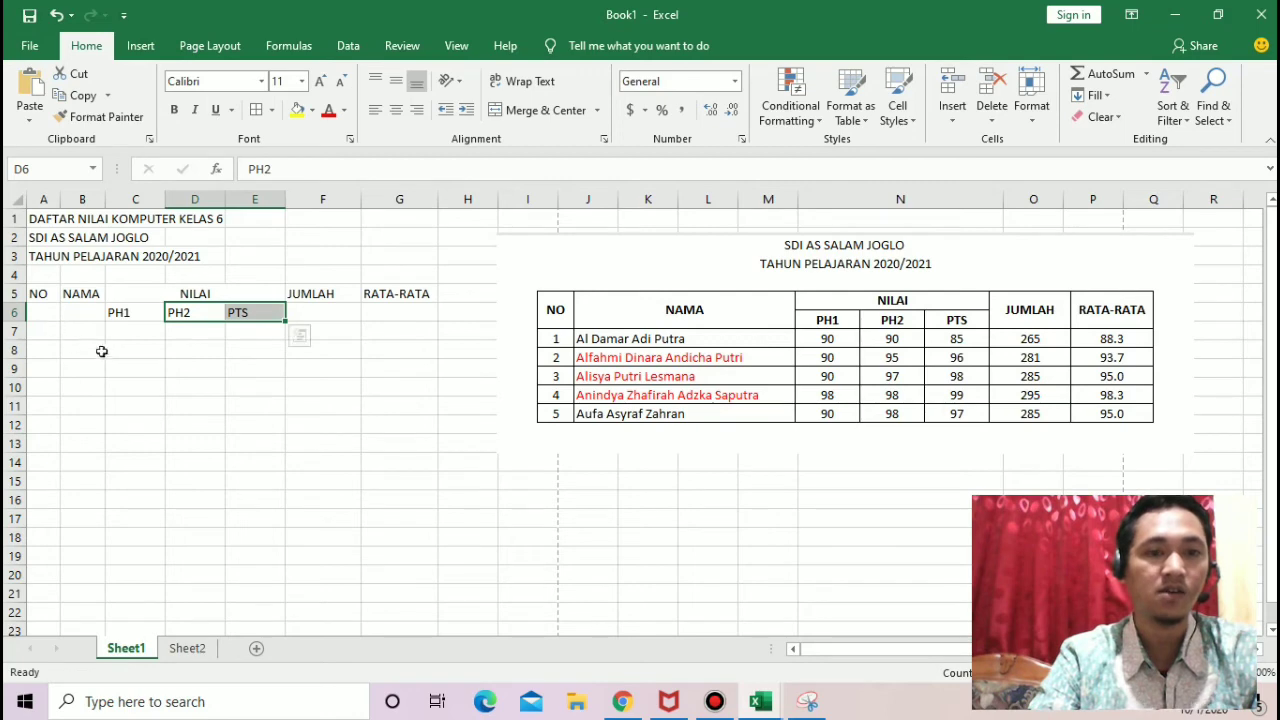
click(45, 295)
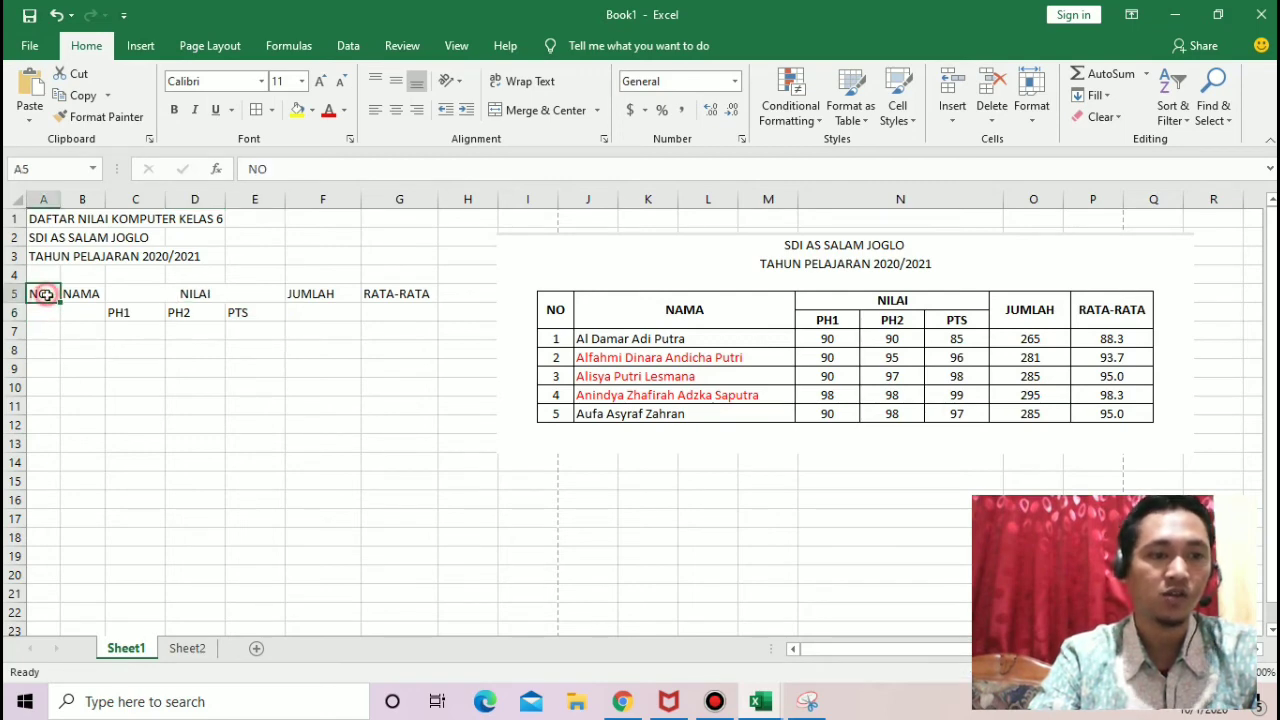
Step: Merge and center the NO heading across cells A5 to A6 and the NAMA heading across cells B5 to B6
drag(45, 295, 47, 310)
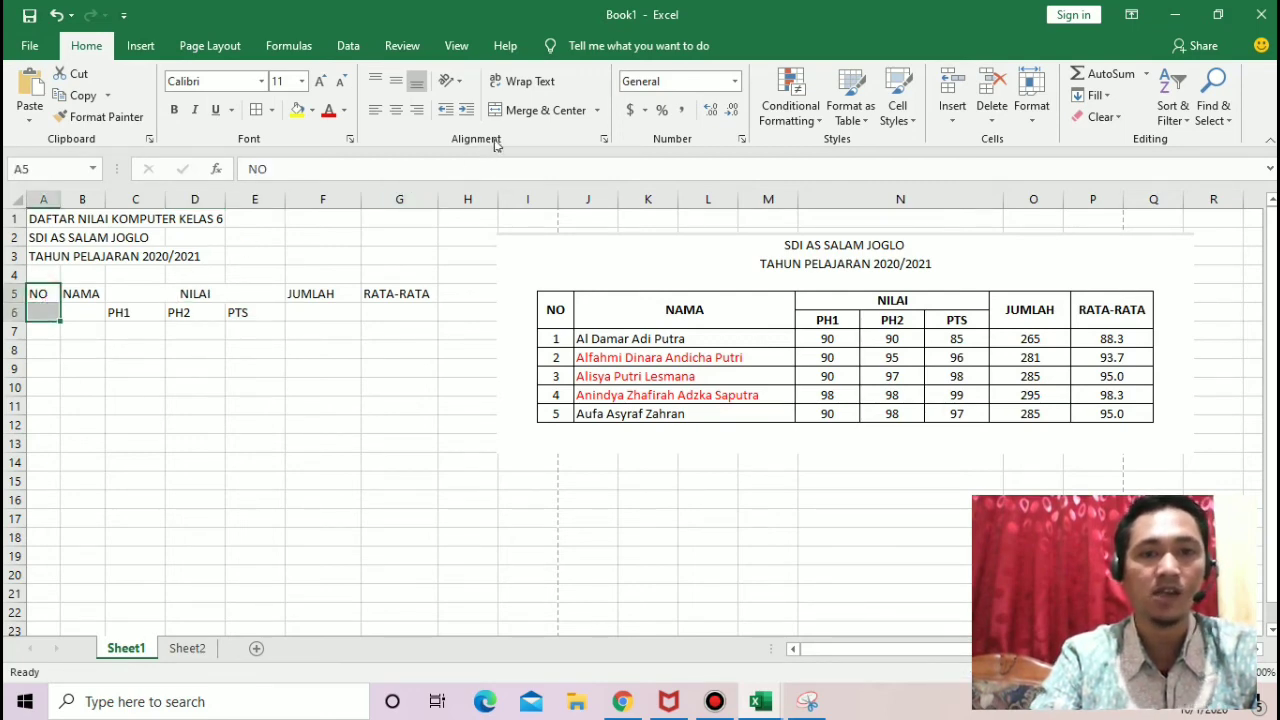
drag(135, 339, 47, 308)
click(50, 293)
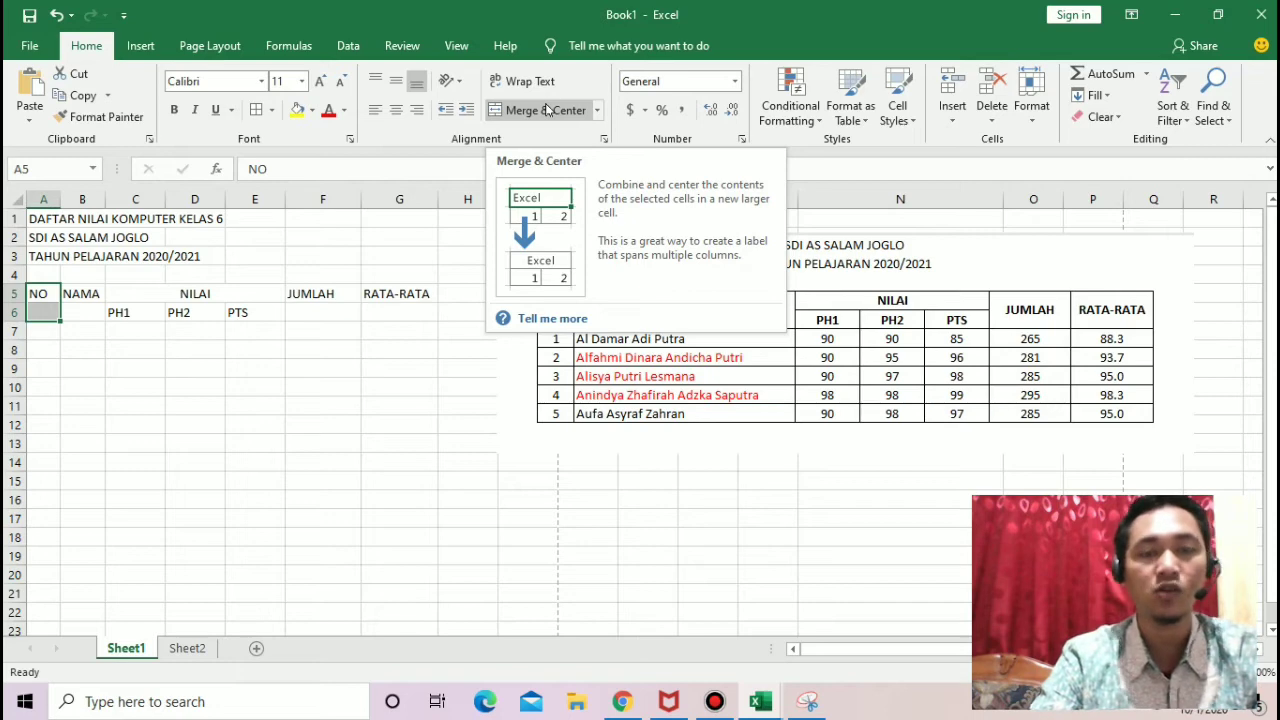
click(546, 110)
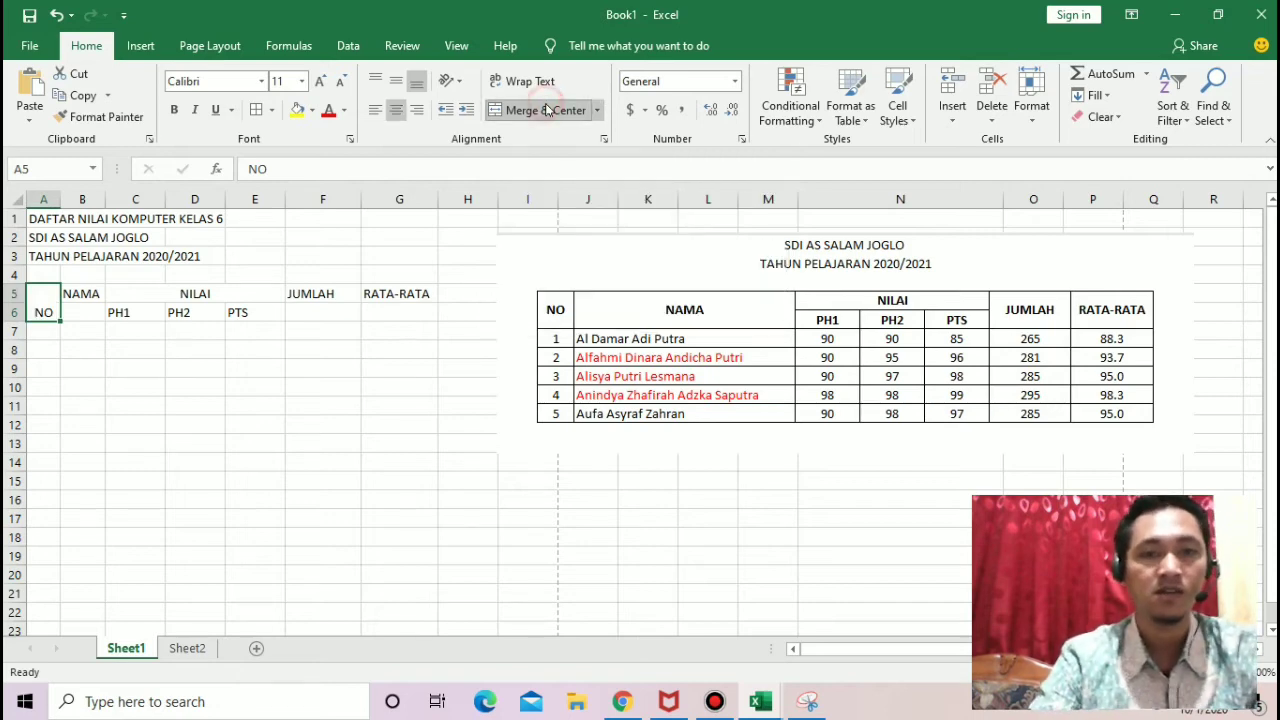
click(95, 296)
drag(95, 296, 97, 312)
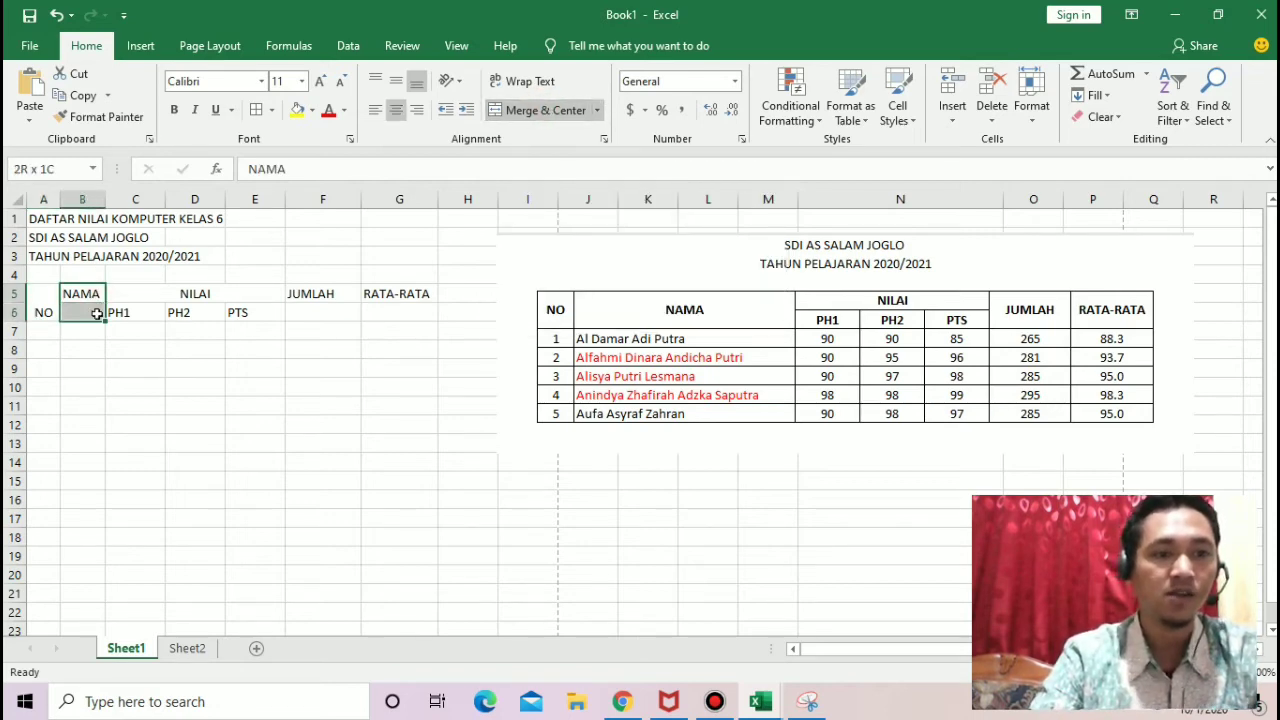
click(529, 116)
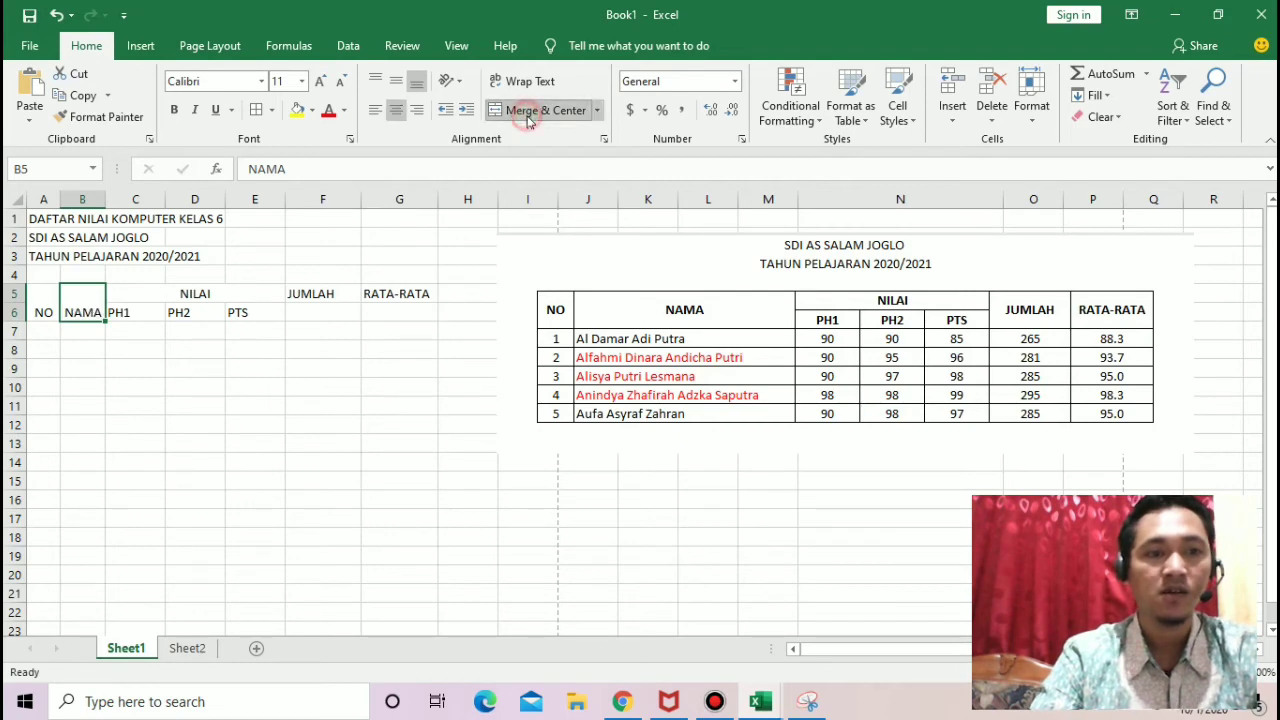
Step: Widen the NAMA column B enough to hold the full student names shown in the sample table
drag(206, 348, 88, 312)
click(88, 312)
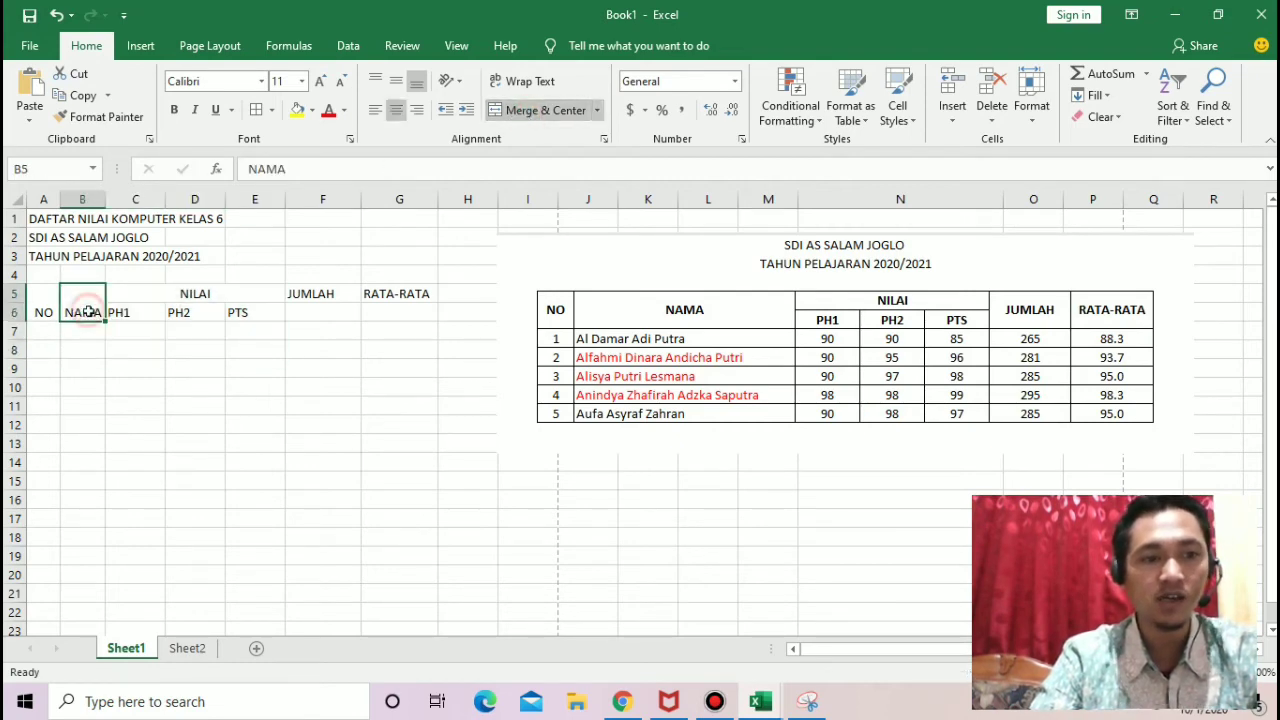
drag(103, 199, 231, 218)
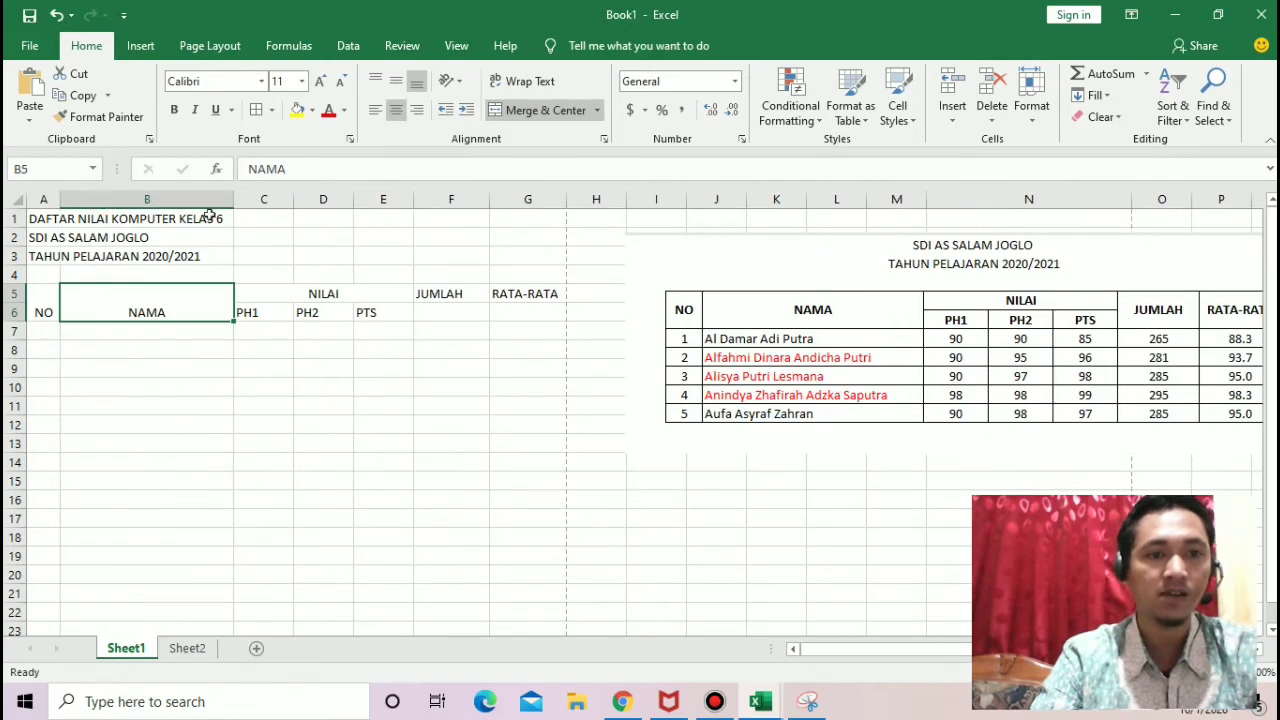
click(166, 199)
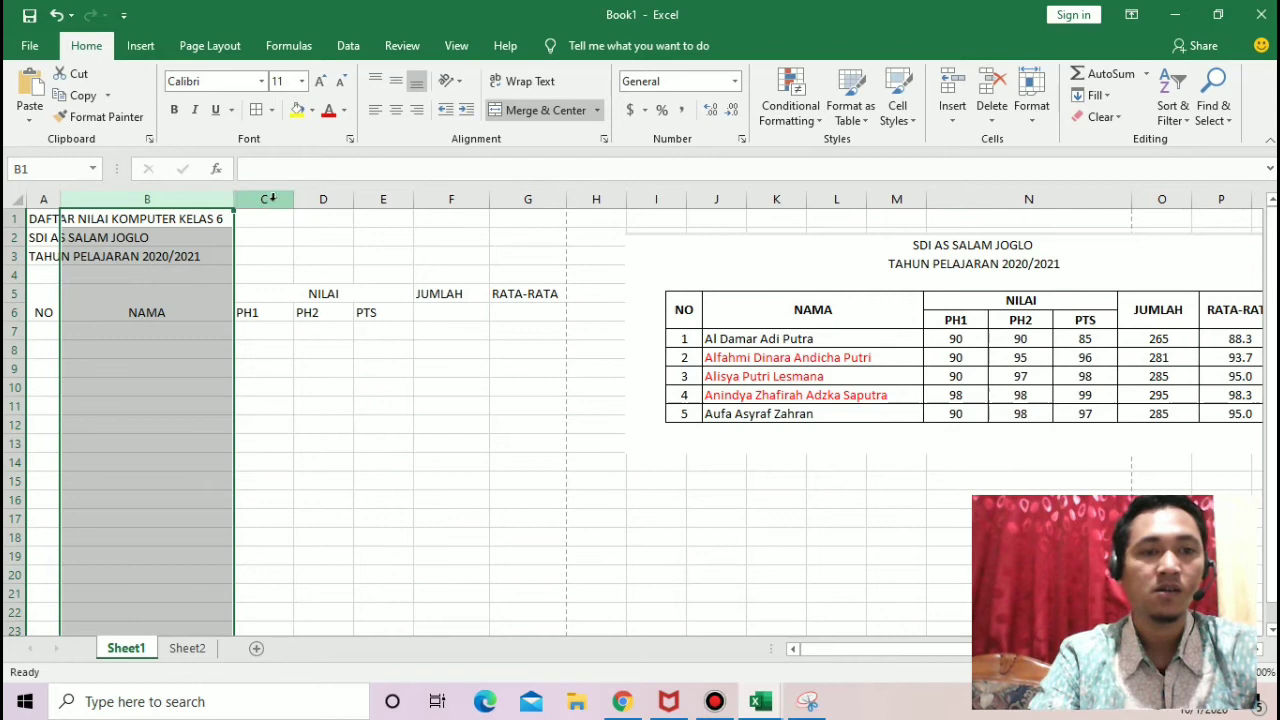
click(198, 199)
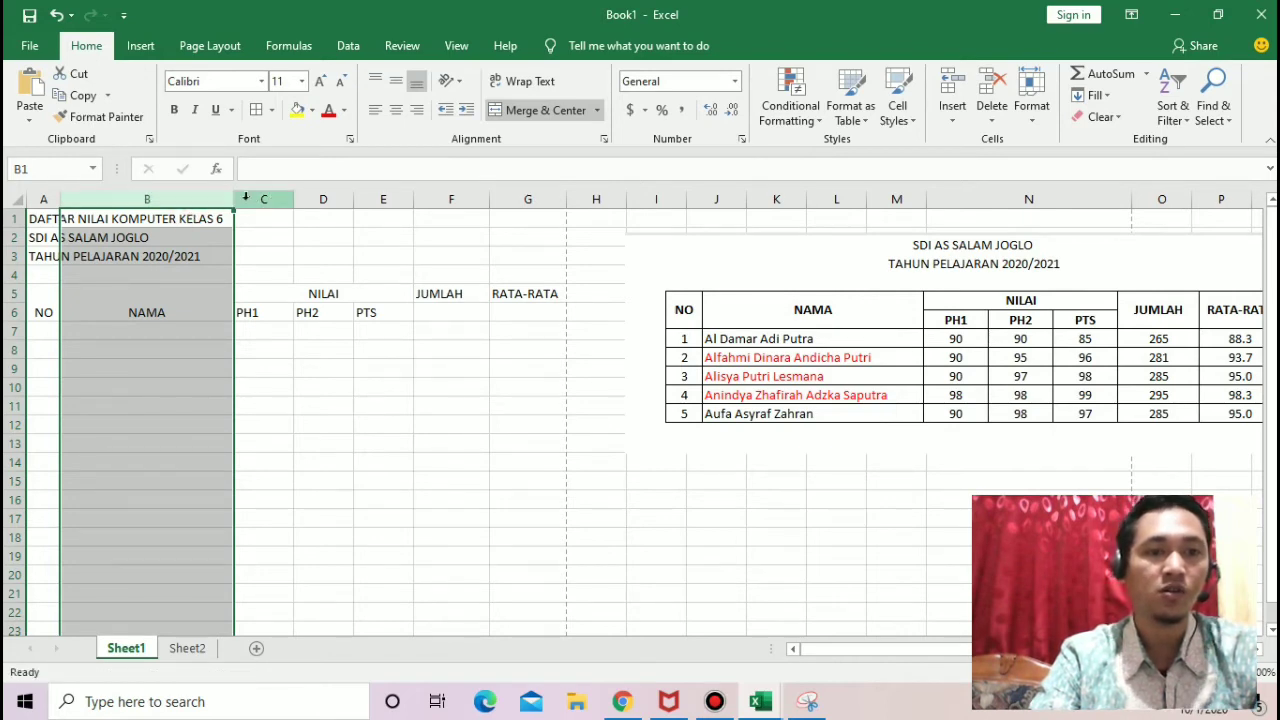
drag(234, 200, 256, 201)
click(134, 366)
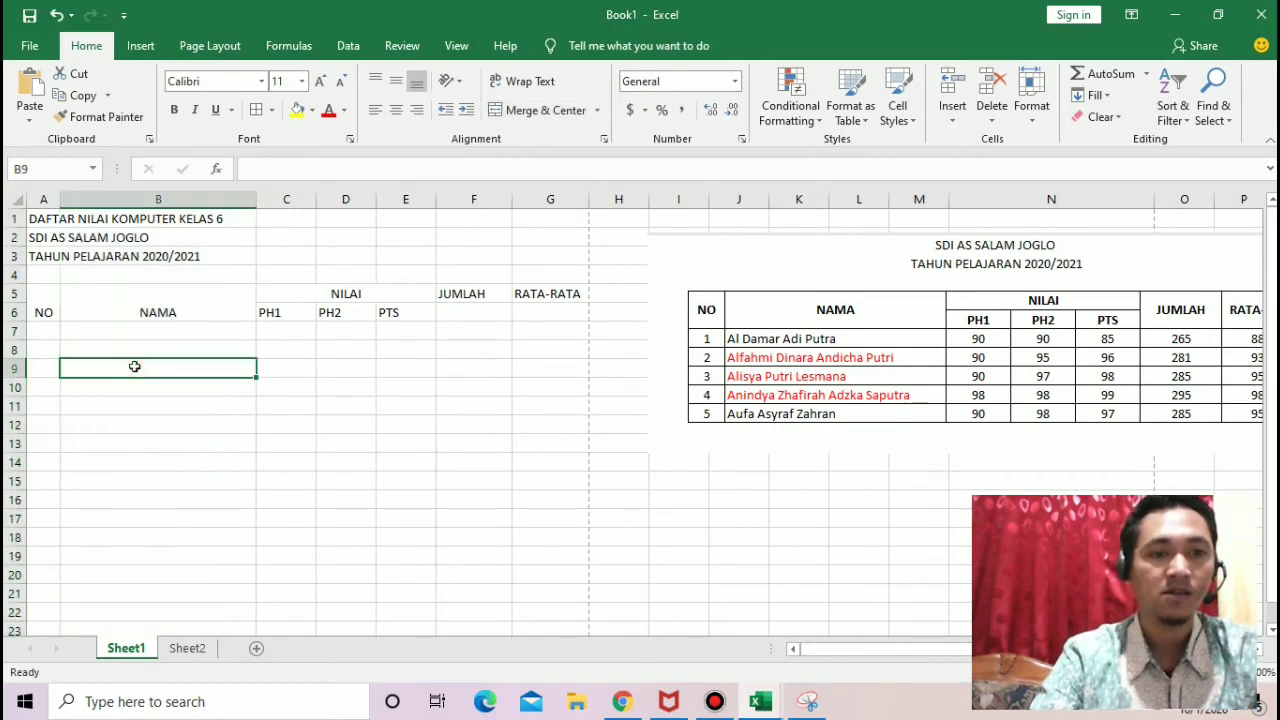
drag(256, 196, 267, 196)
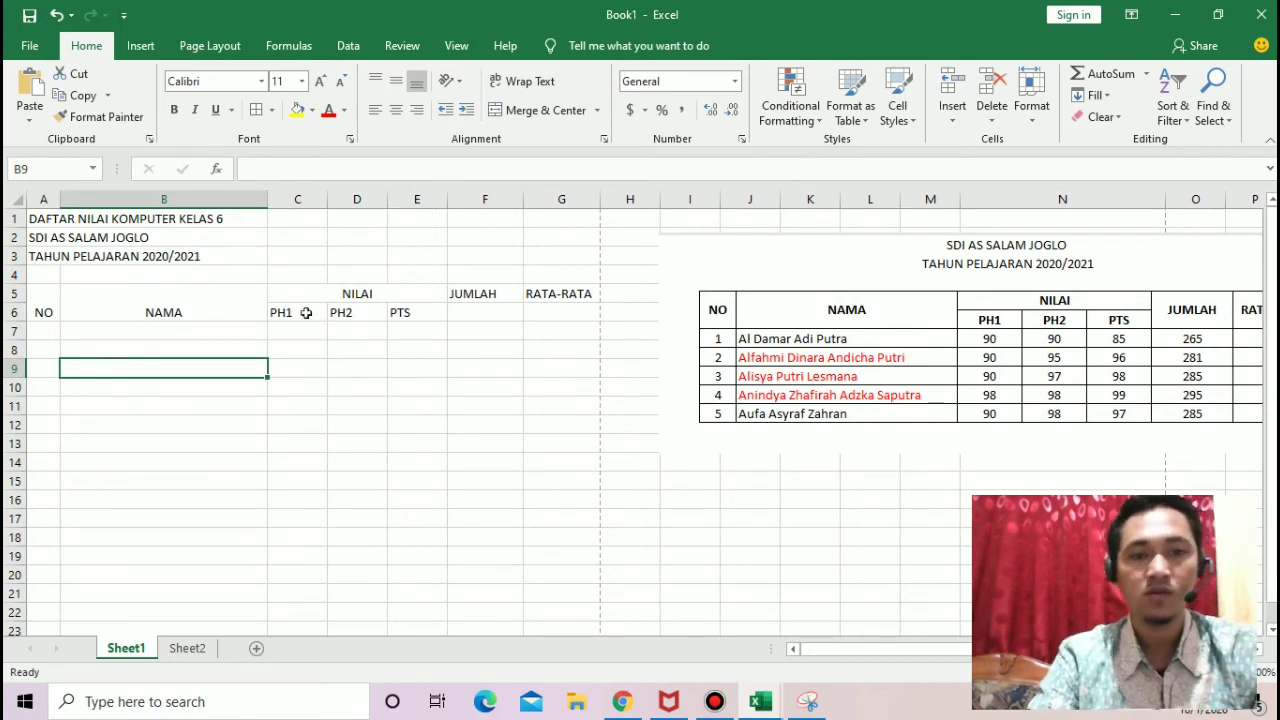
Step: Merge and center the JUMLAH heading across cells F5 to F6 and the RATA-RATA heading across cells G5 to G6
click(484, 310)
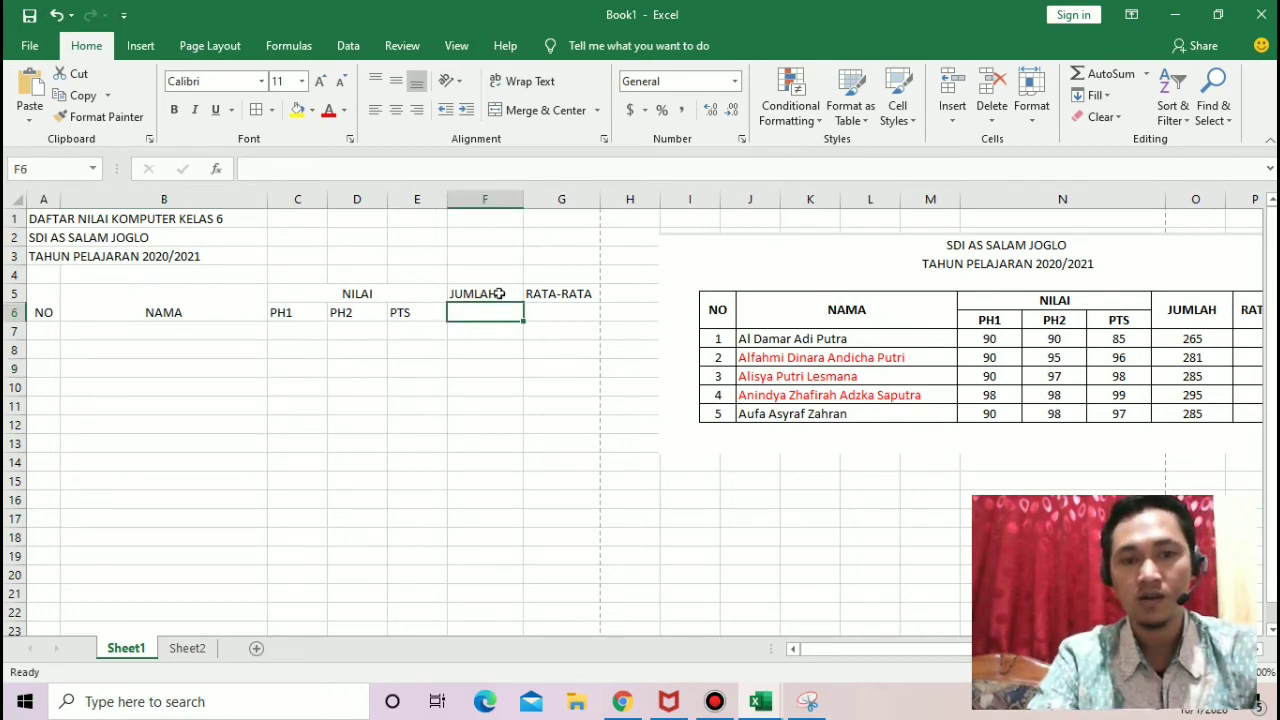
drag(499, 291, 500, 303)
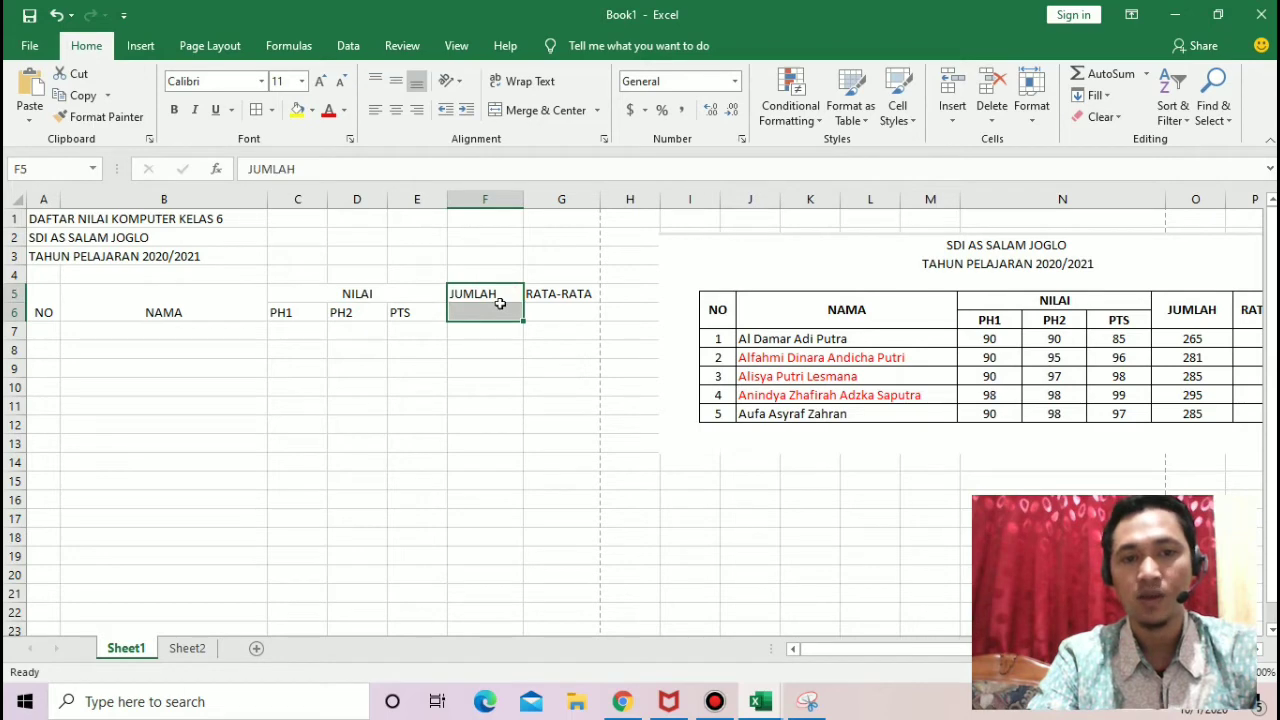
click(527, 113)
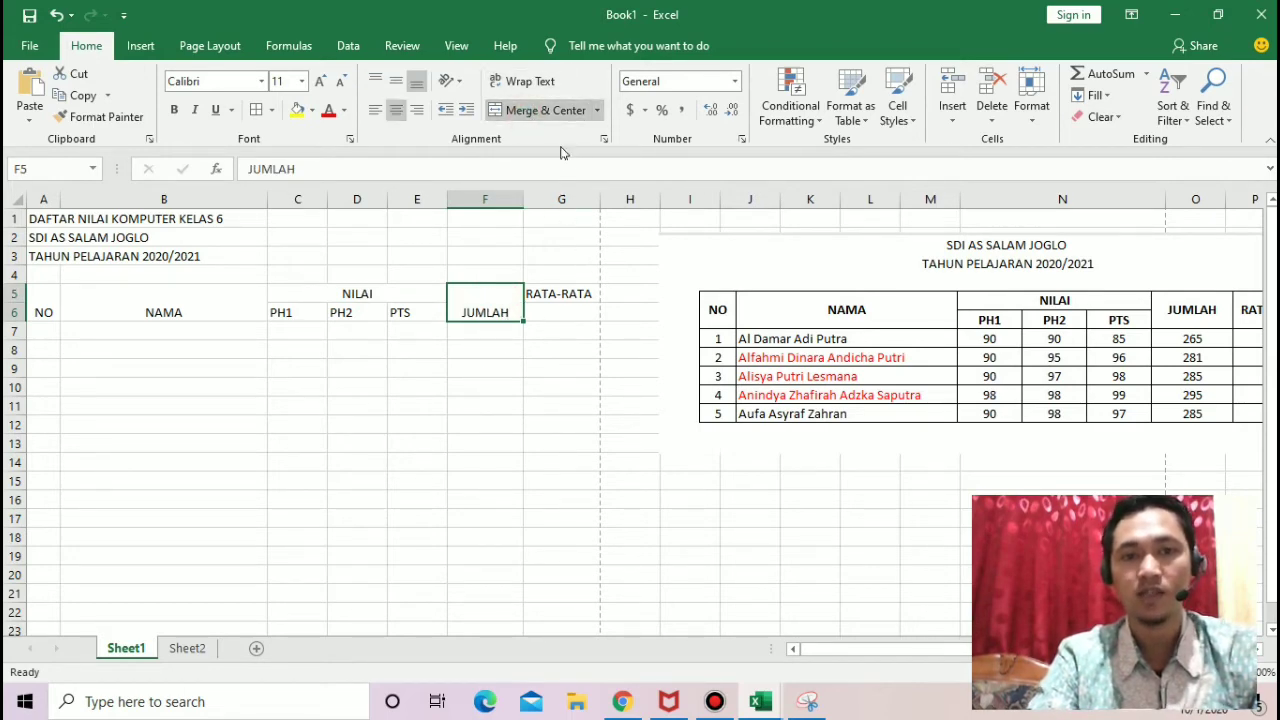
drag(566, 295, 566, 308)
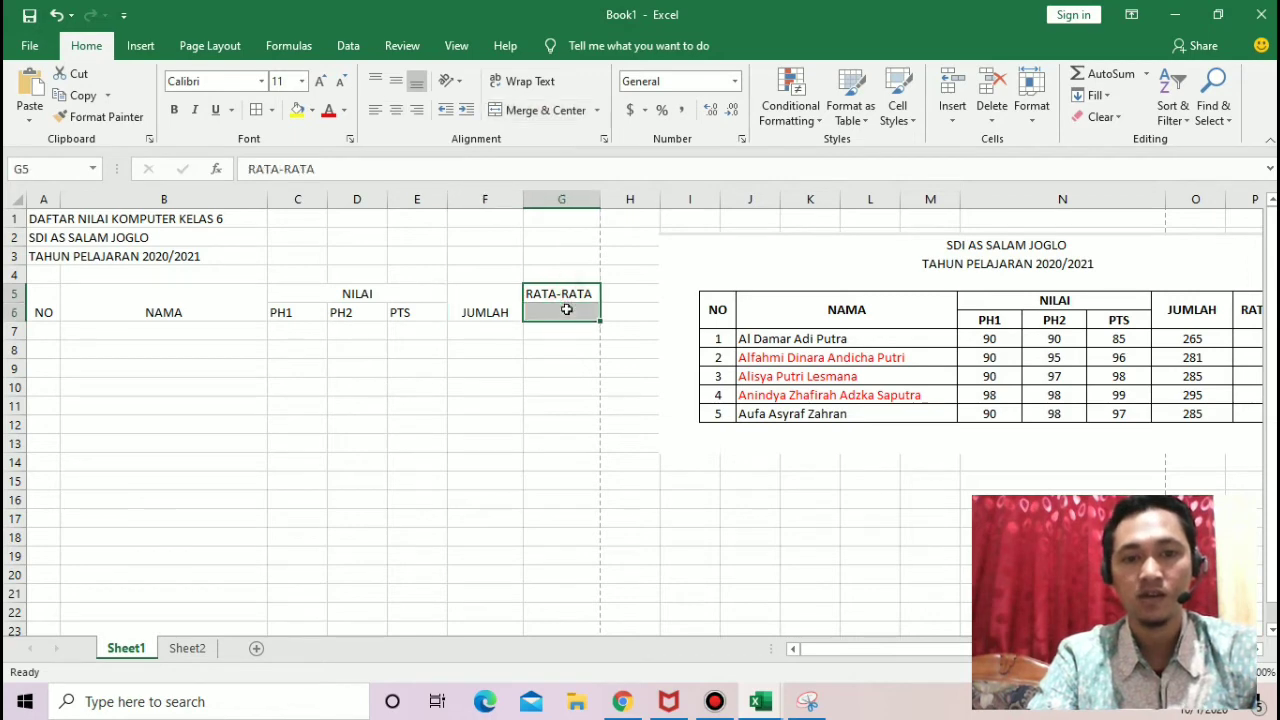
click(541, 110)
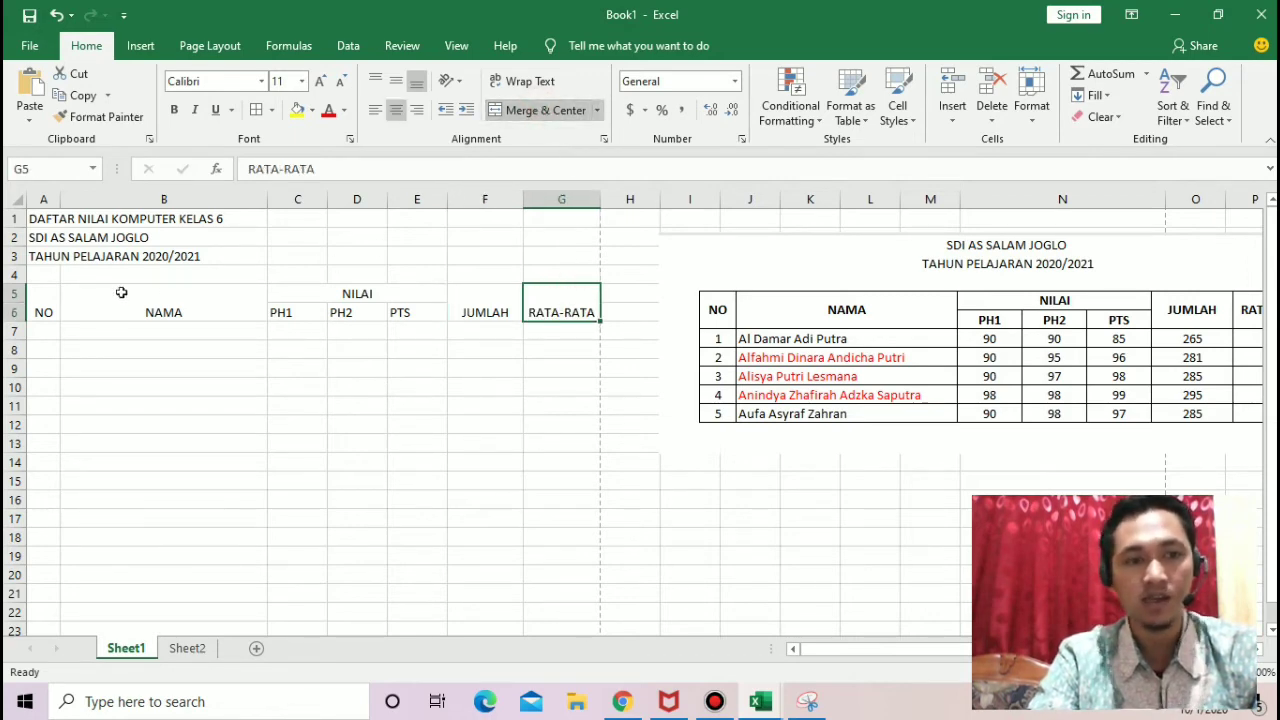
click(44, 309)
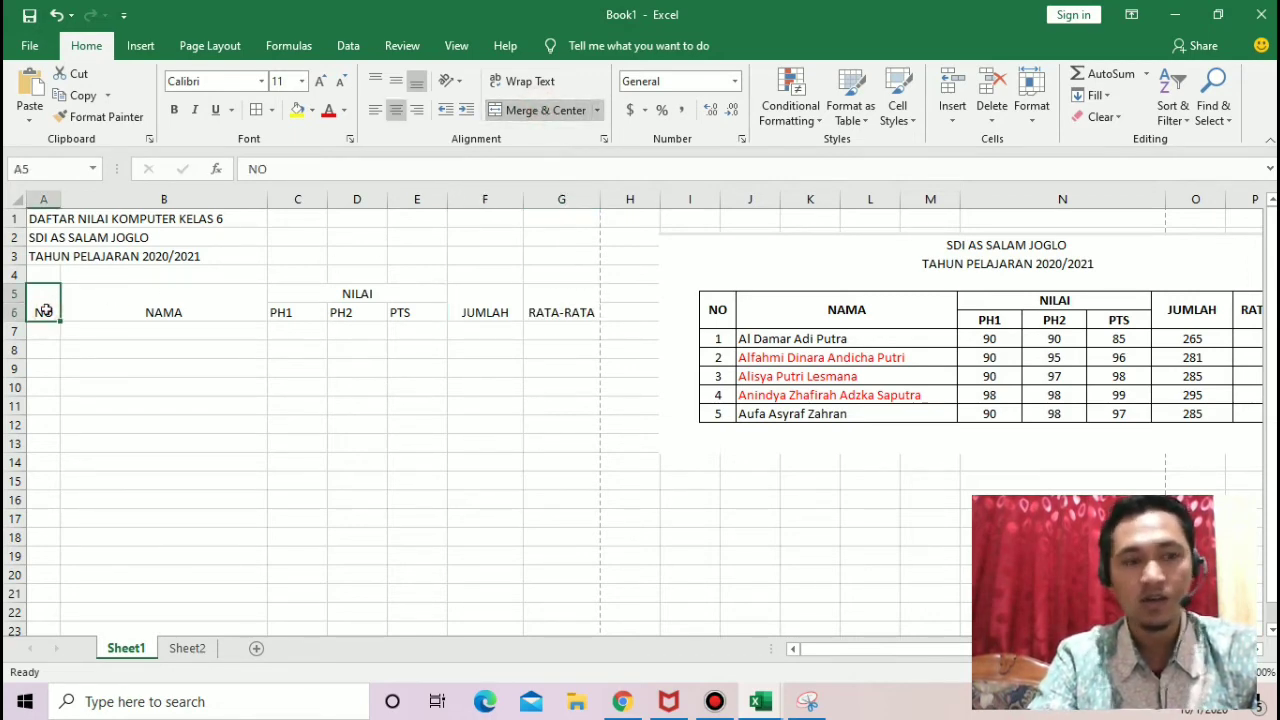
key(Right)
key(Right)
key(Down)
key(Right)
key(Right)
key(Right)
key(Right)
key(Right)
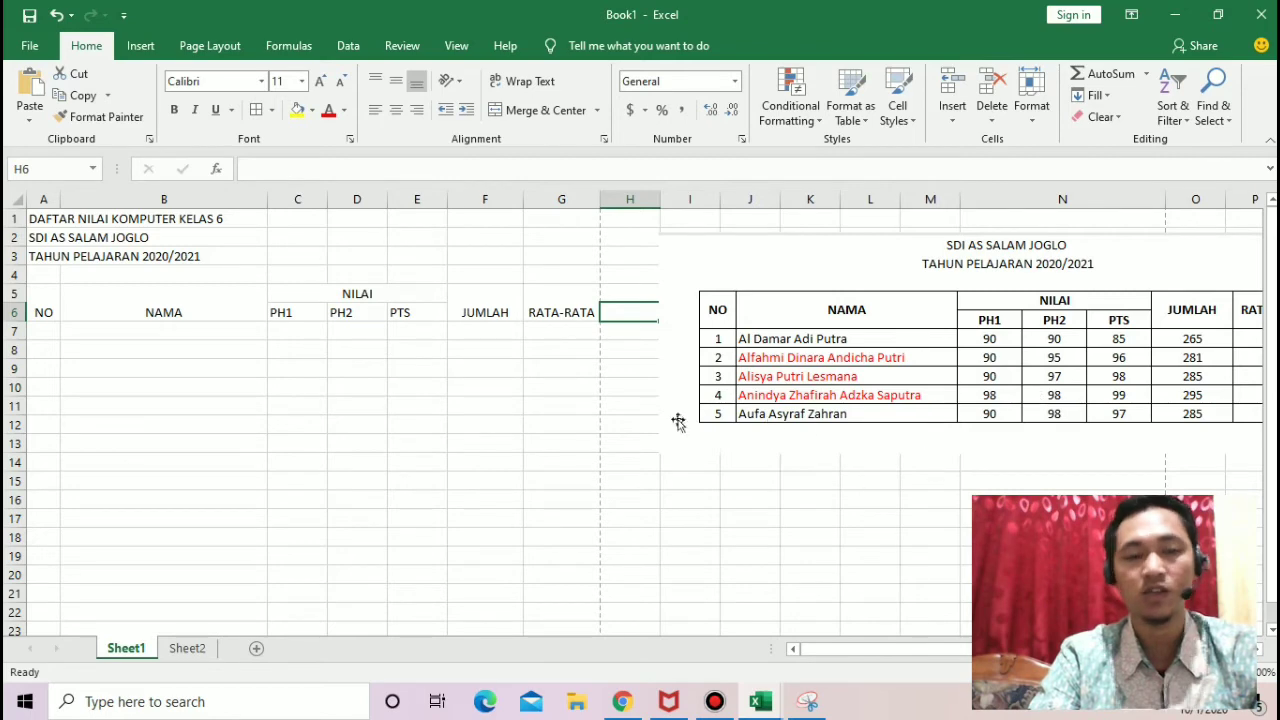
Step: Enter the row numbers 1 and 2 in cells A7 and A8 under the NO heading
click(36, 333)
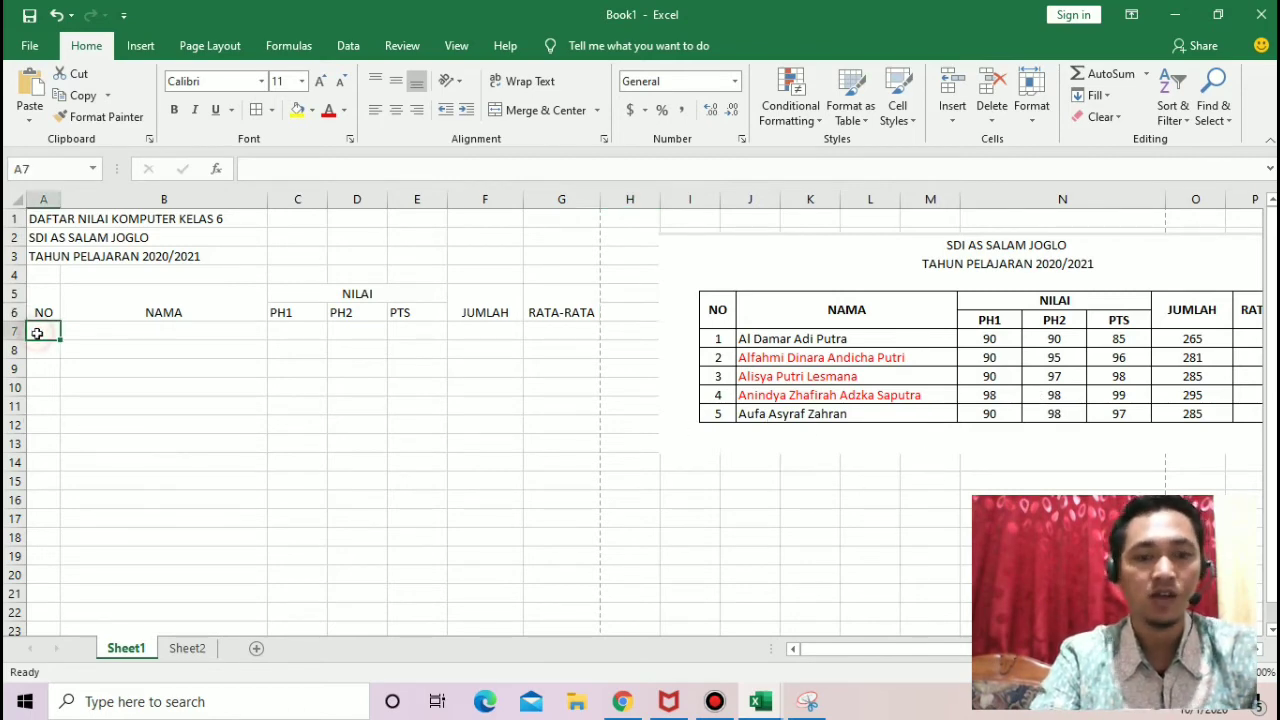
text(1)
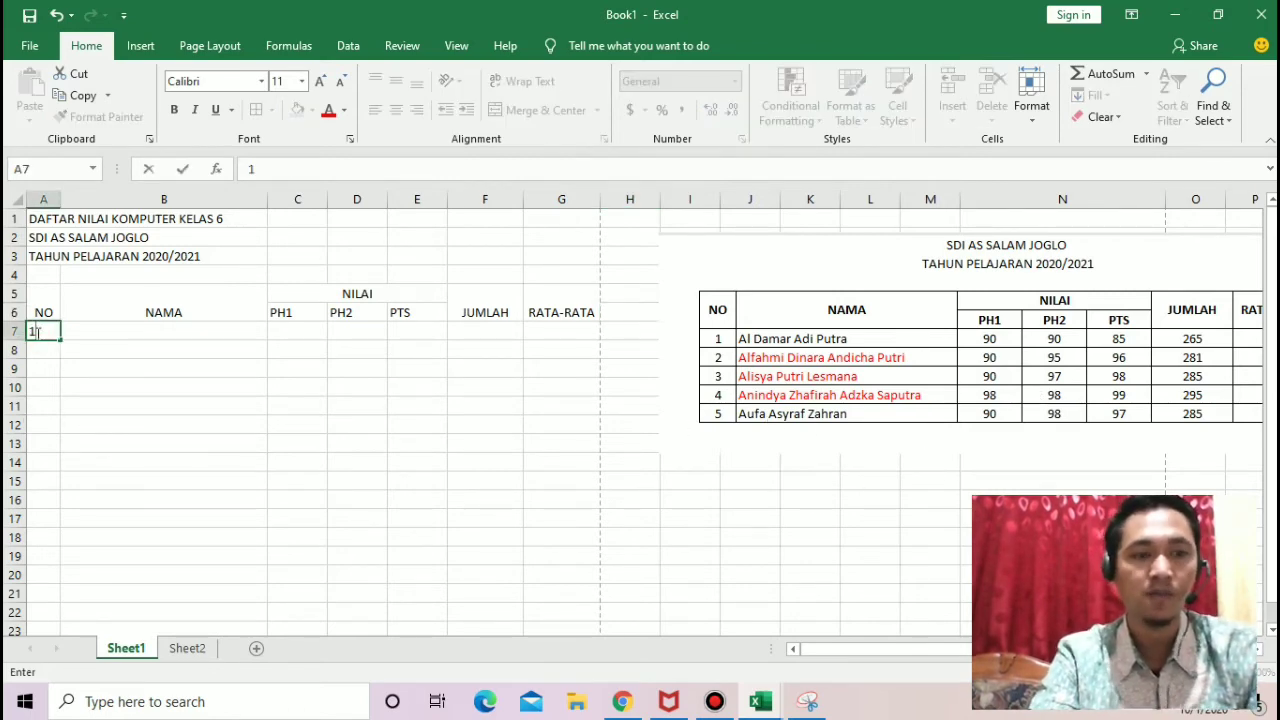
key(Return)
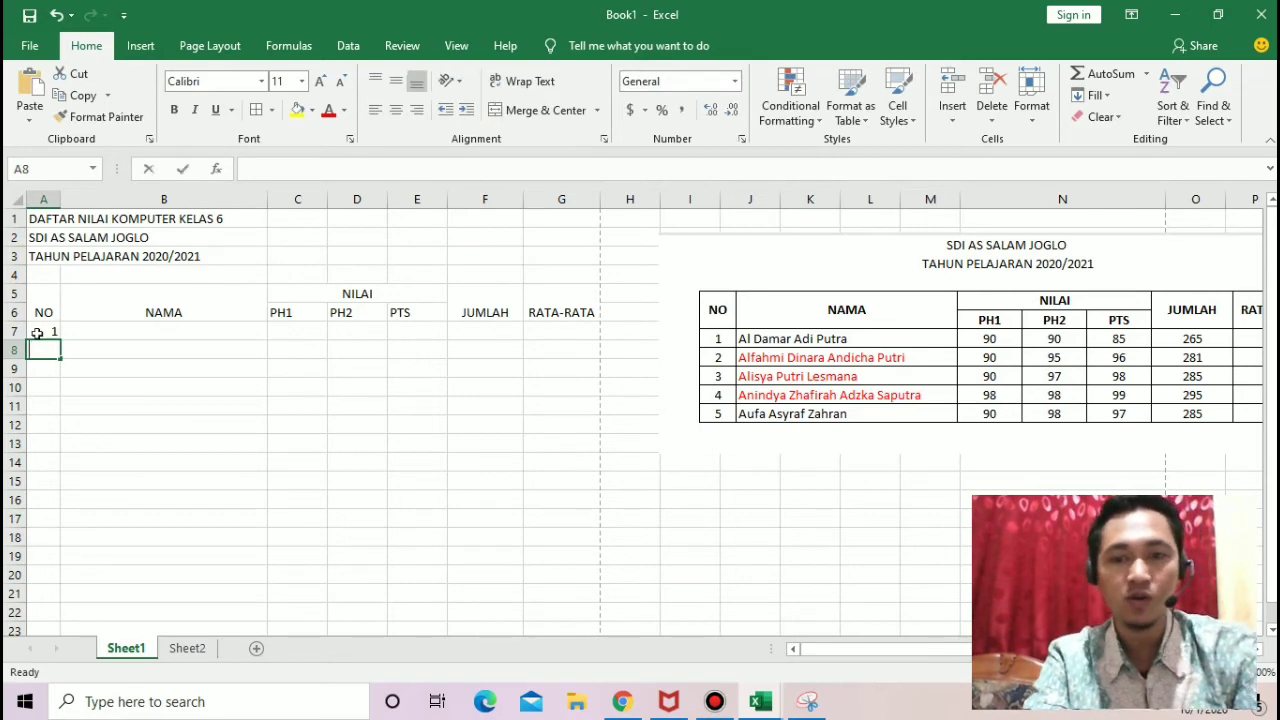
text(2)
key(Return)
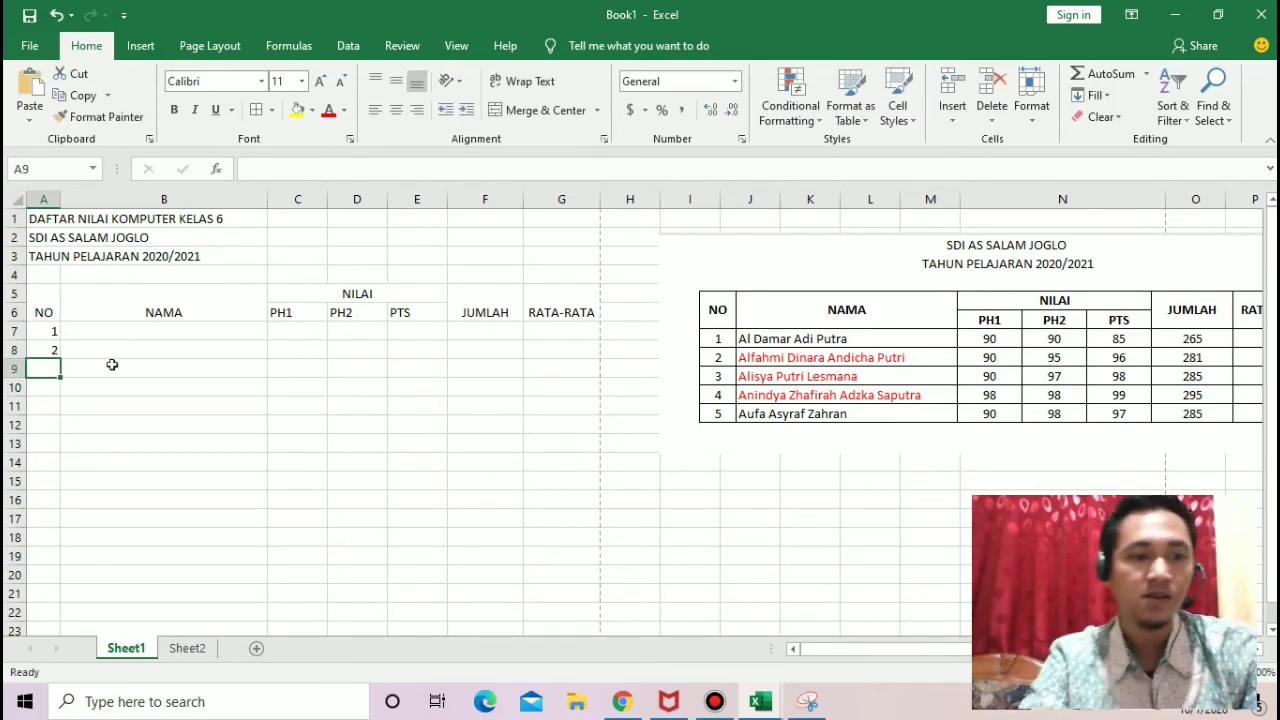
Step: Extend the number series from cells A7 and A8 down to A11 so the rows are numbered 1 to 5
click(116, 432)
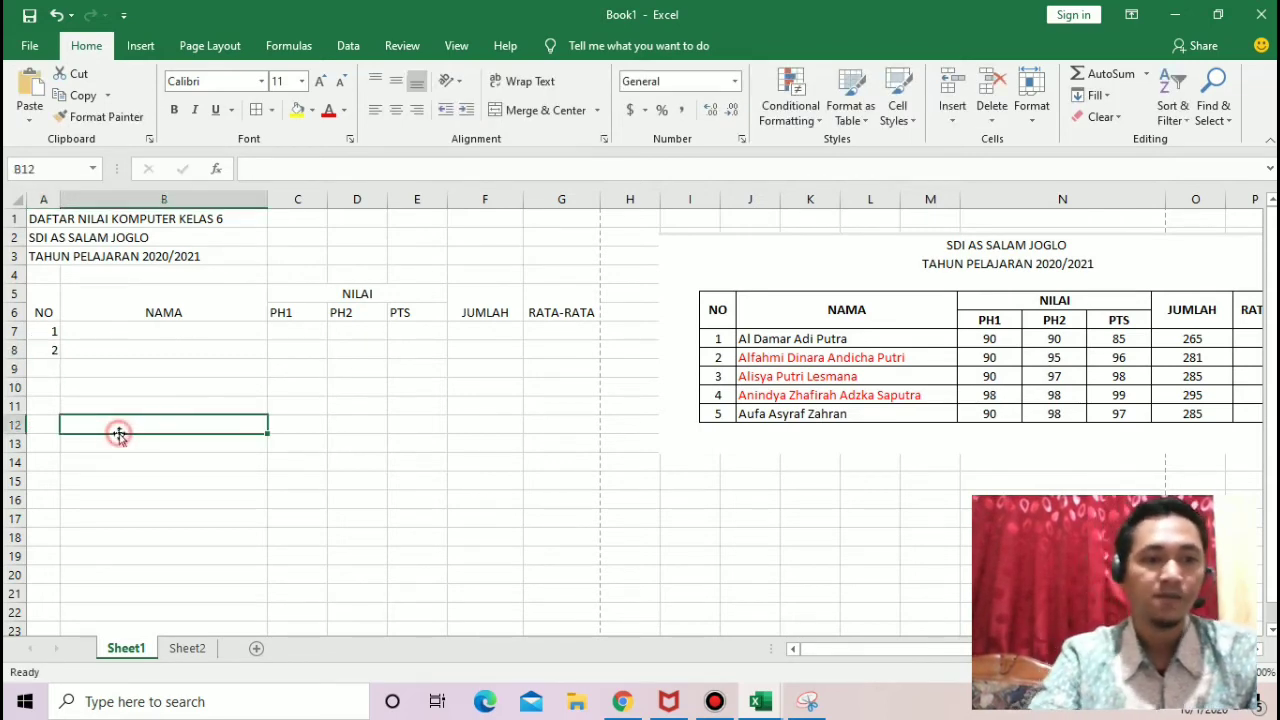
click(43, 370)
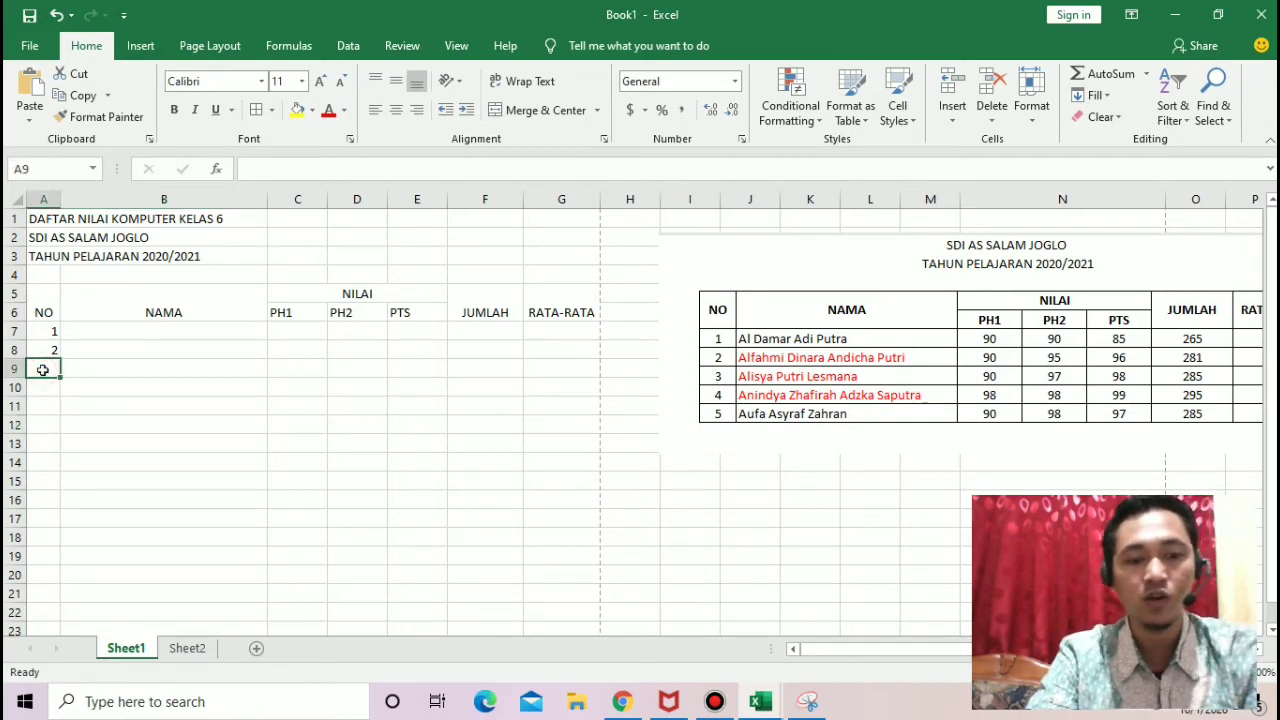
click(150, 386)
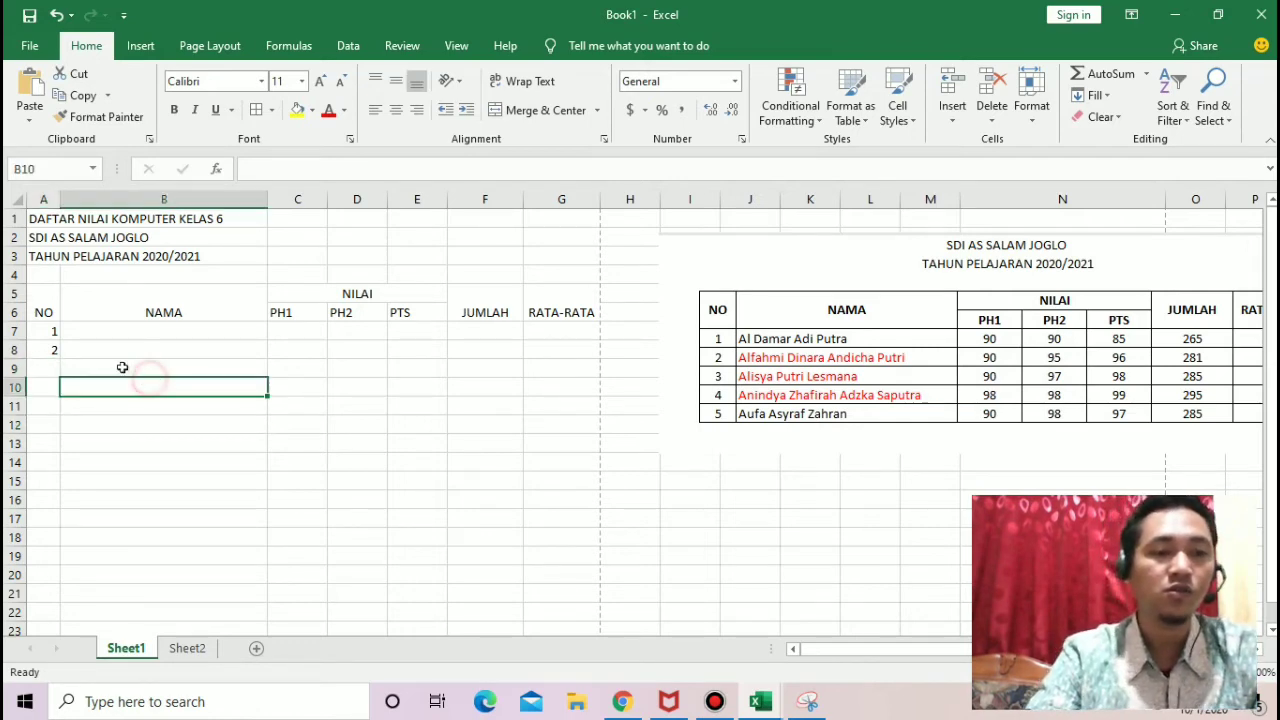
click(50, 334)
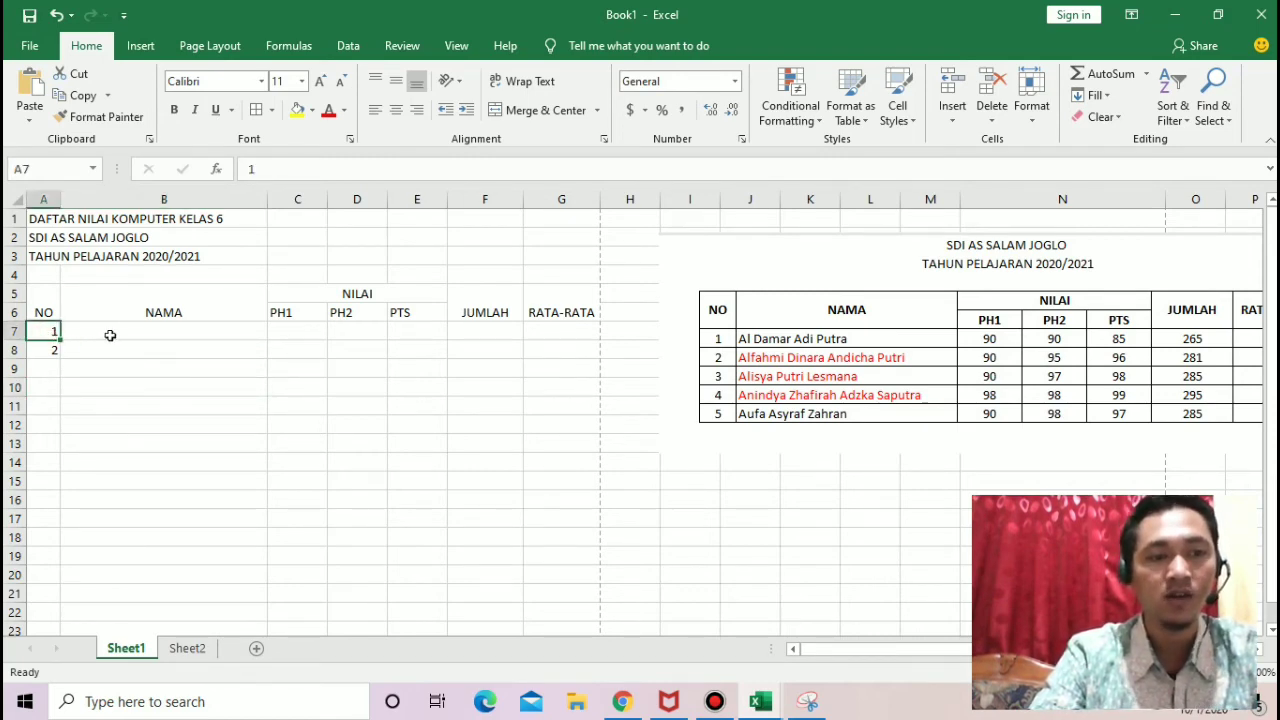
drag(42, 335, 43, 352)
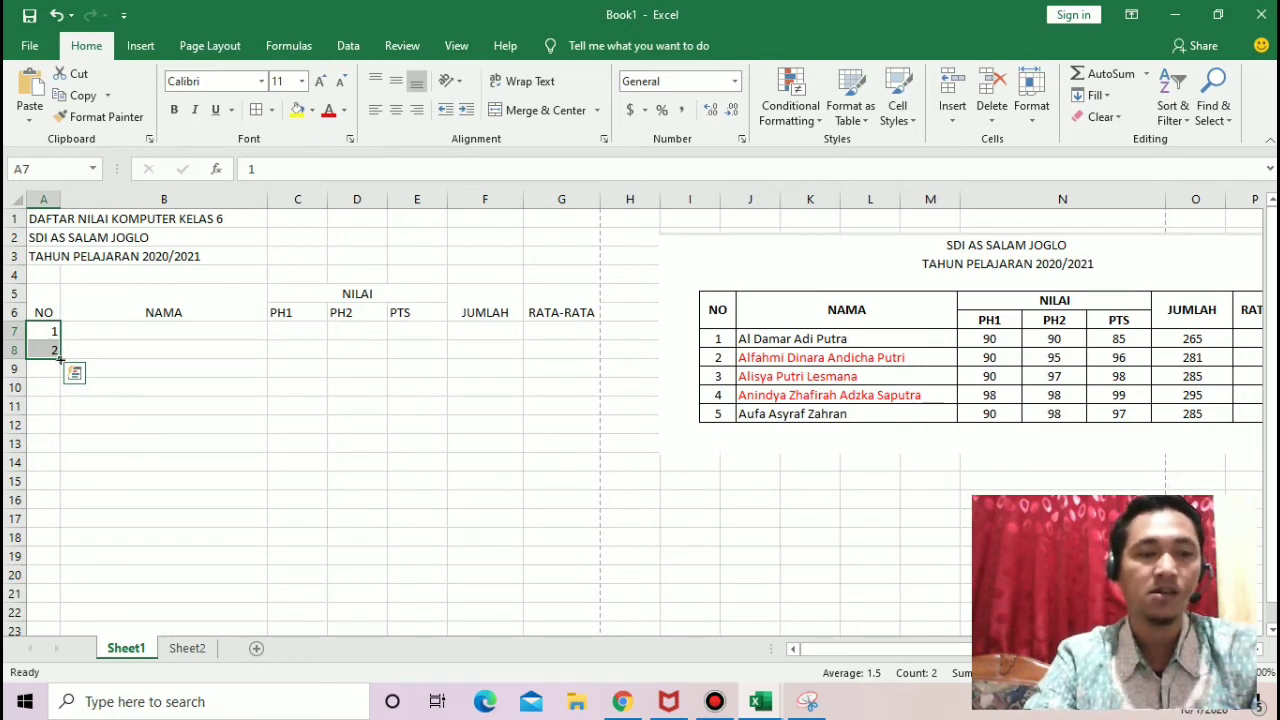
drag(60, 357, 60, 414)
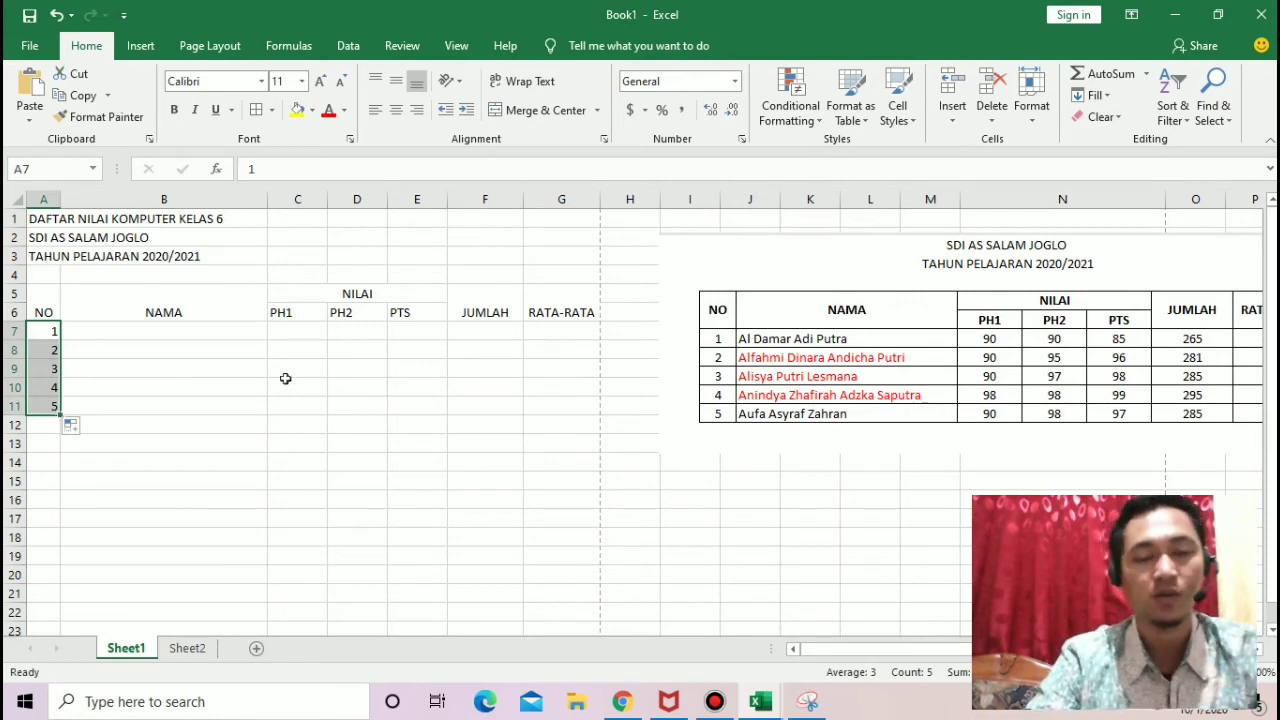
Step: Enter the first student's full name from the sample table in cell B7 under the NAMA heading
click(156, 362)
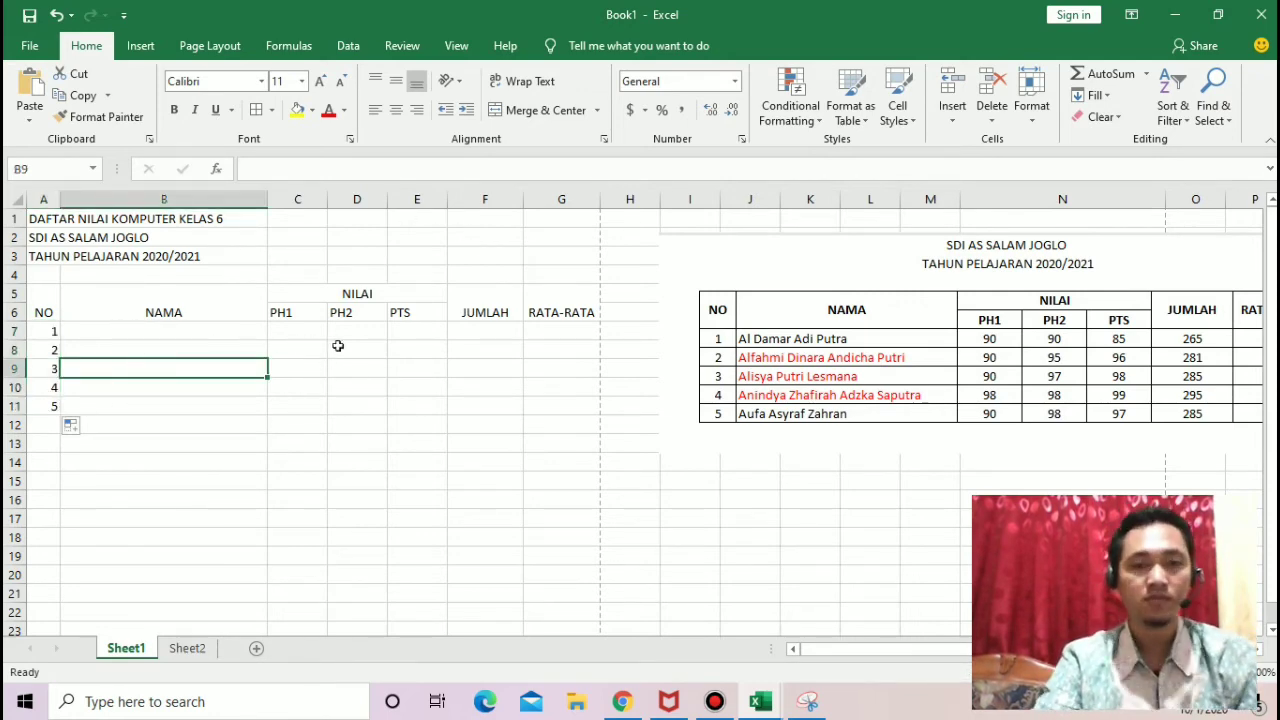
click(201, 327)
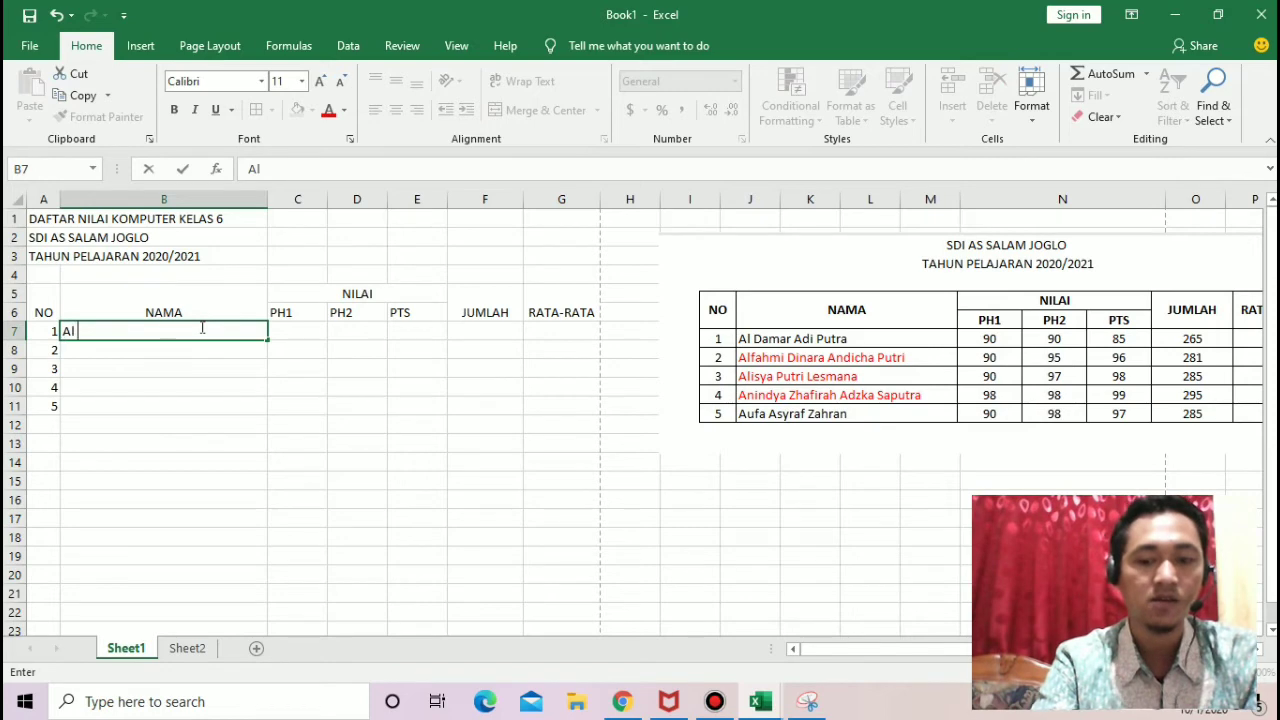
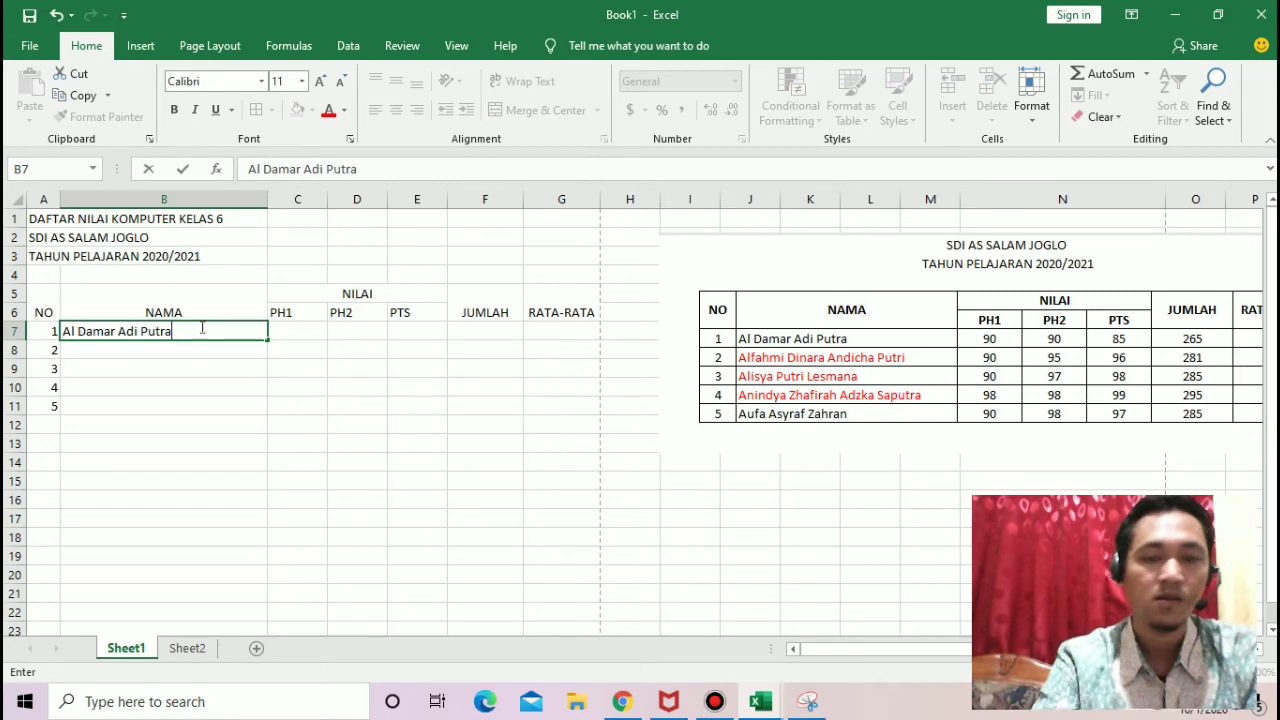
key(Return)
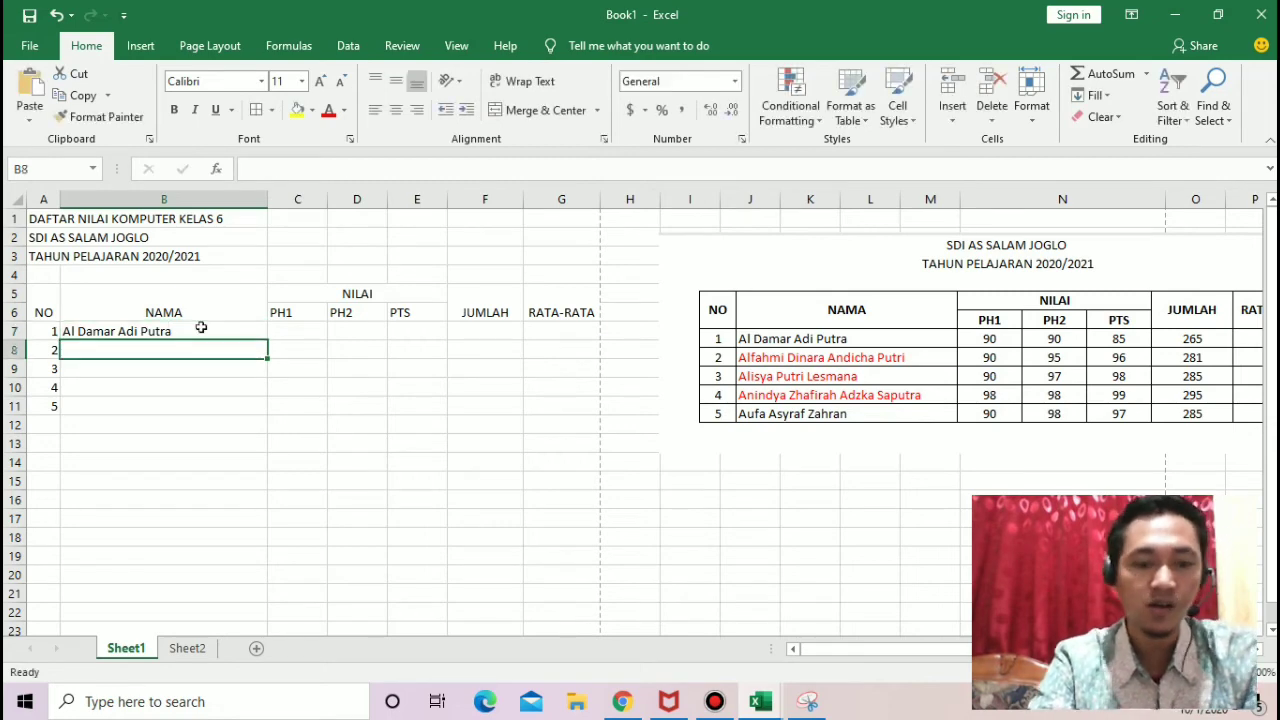
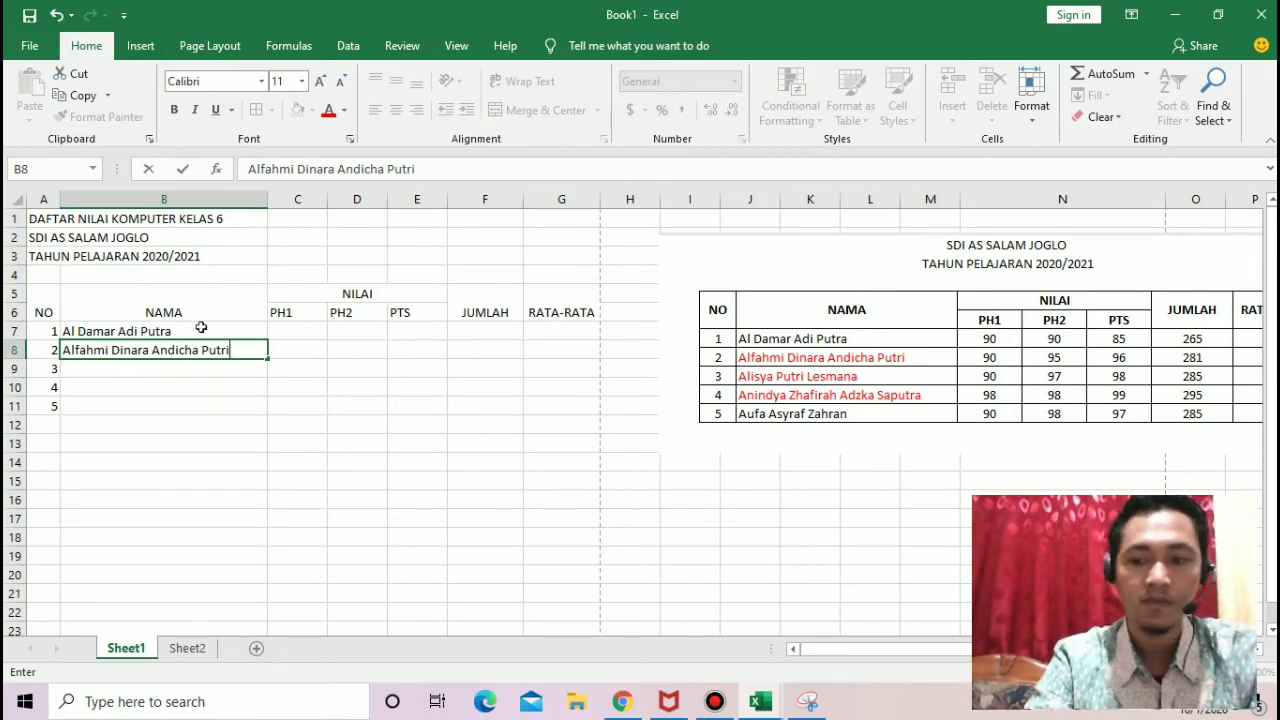
Step: Enter the second student's full name from the sample table in cell B8
key(Return)
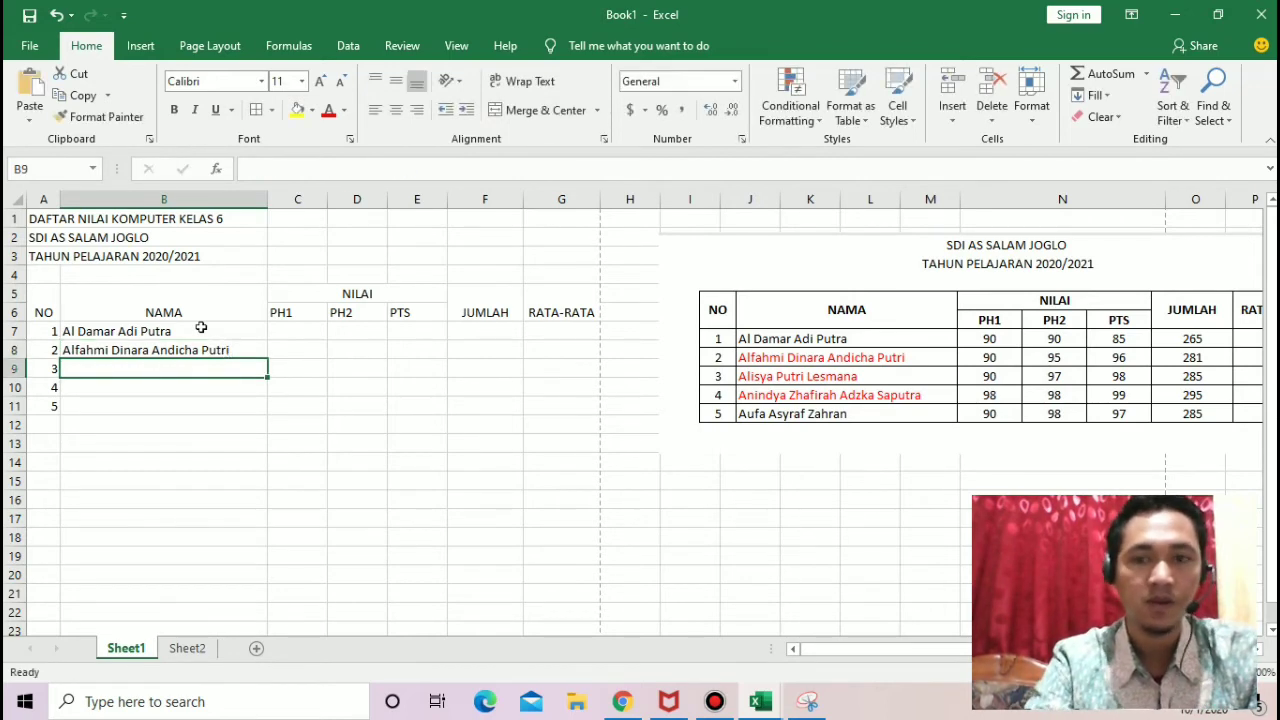
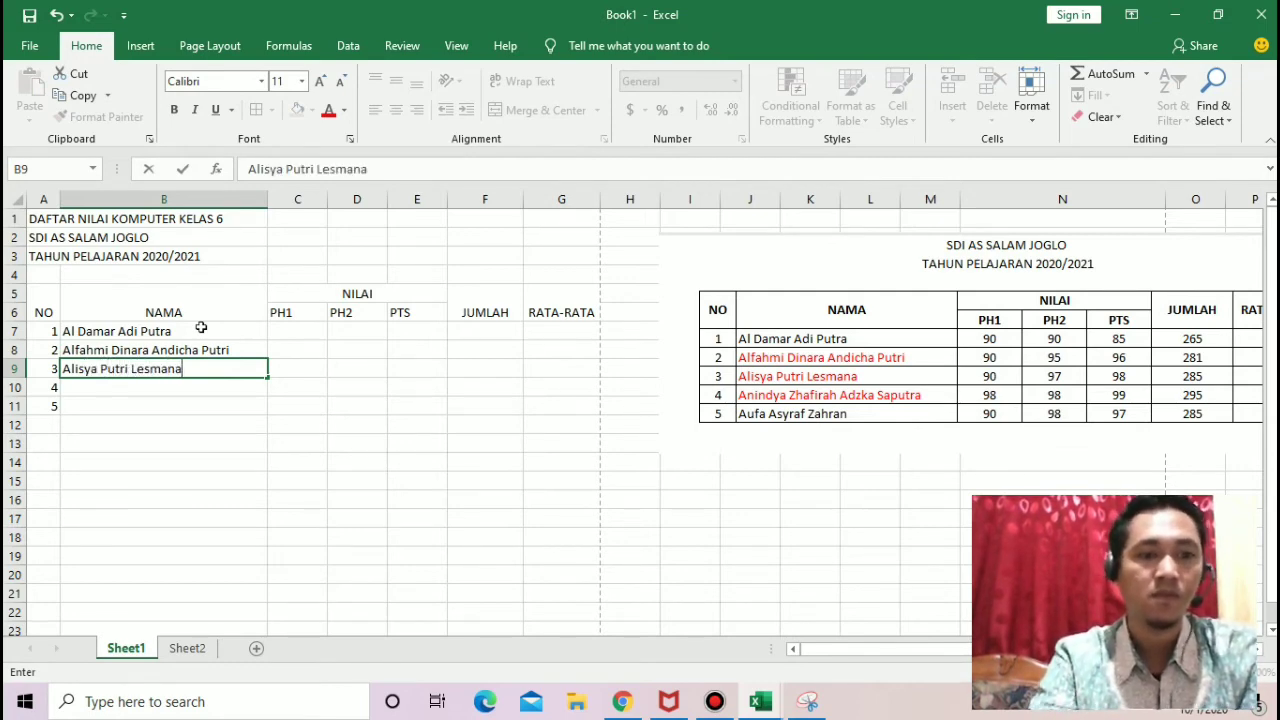
Step: Enter the third student's full name from the sample table in cell B9
key(Return)
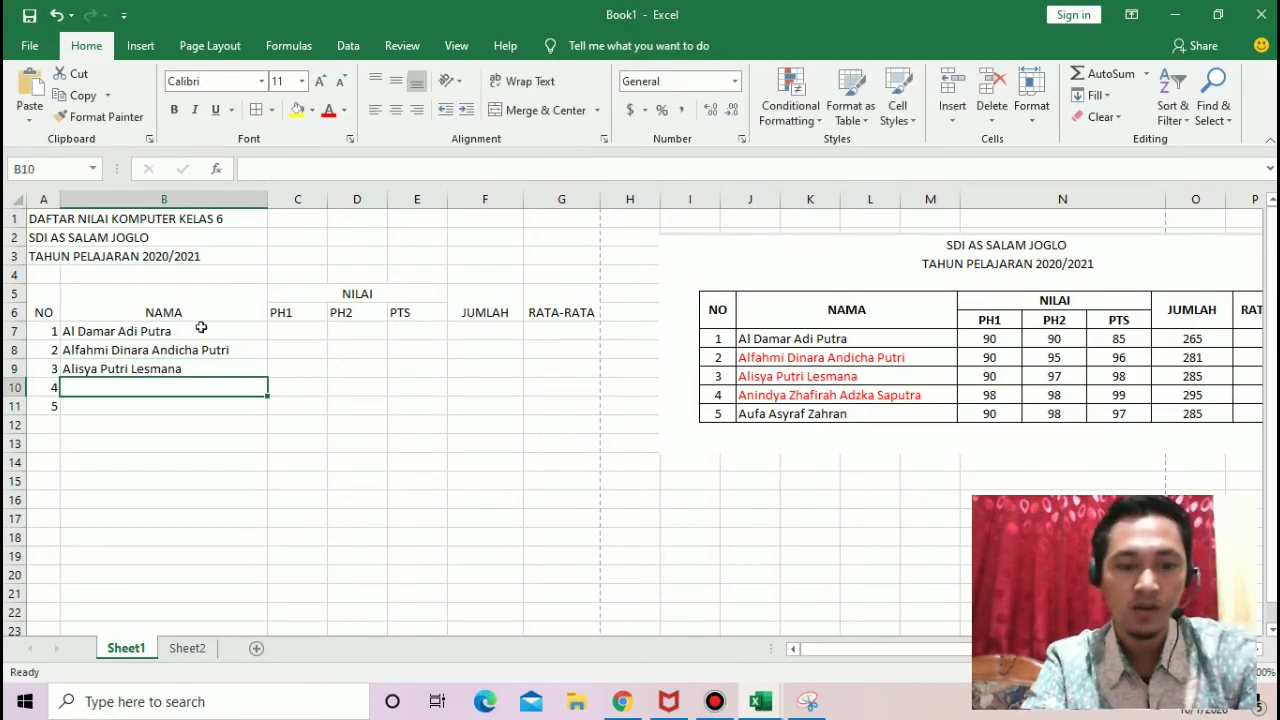
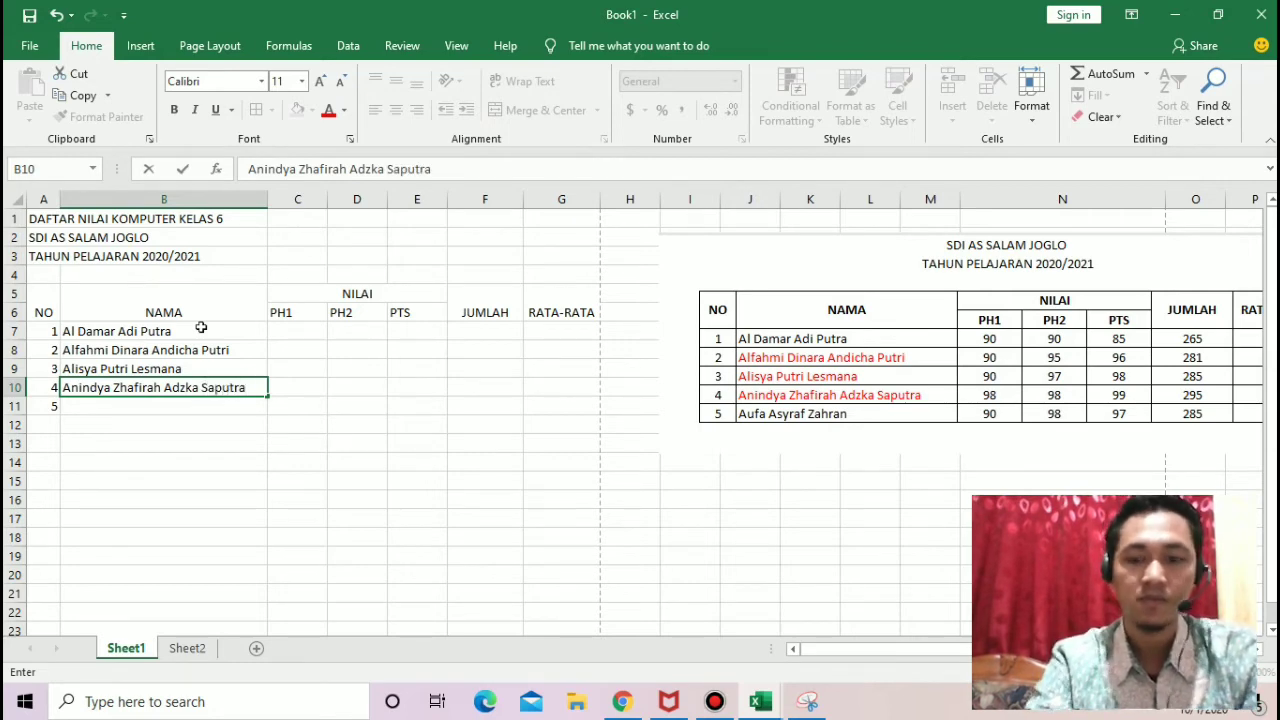
Step: Enter the fourth student's full name from the sample table in cell B10
key(Return)
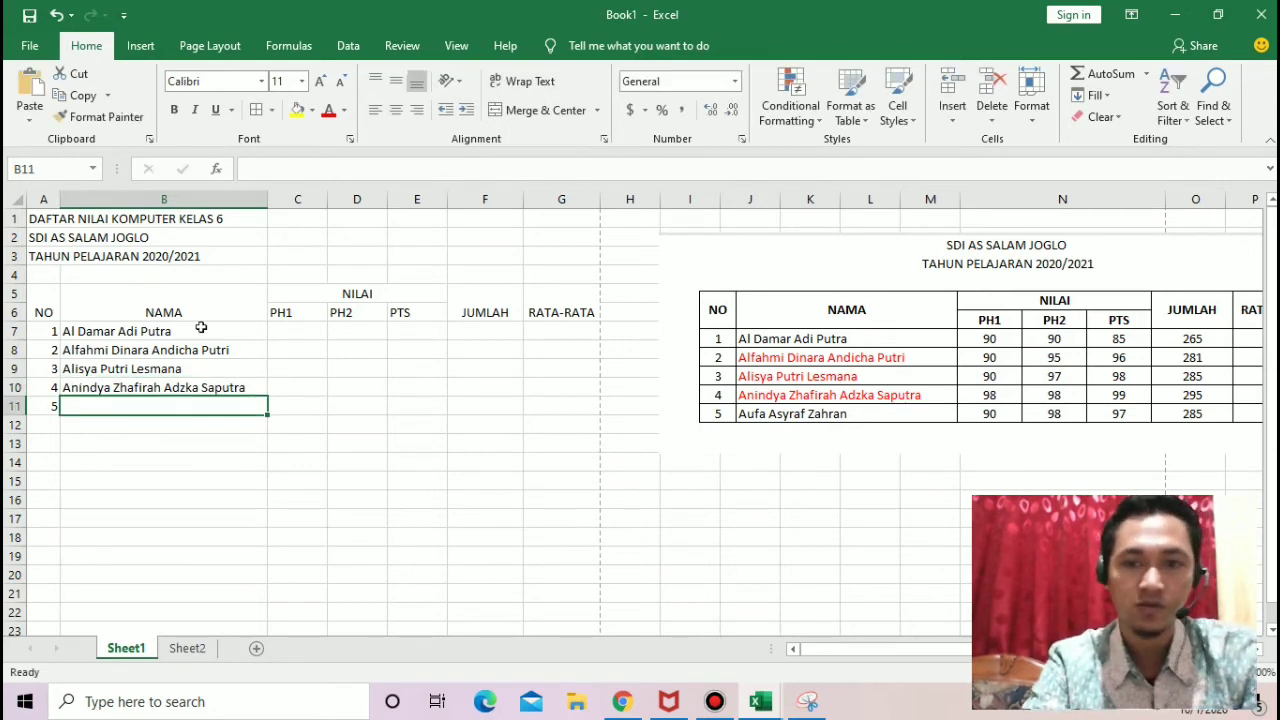
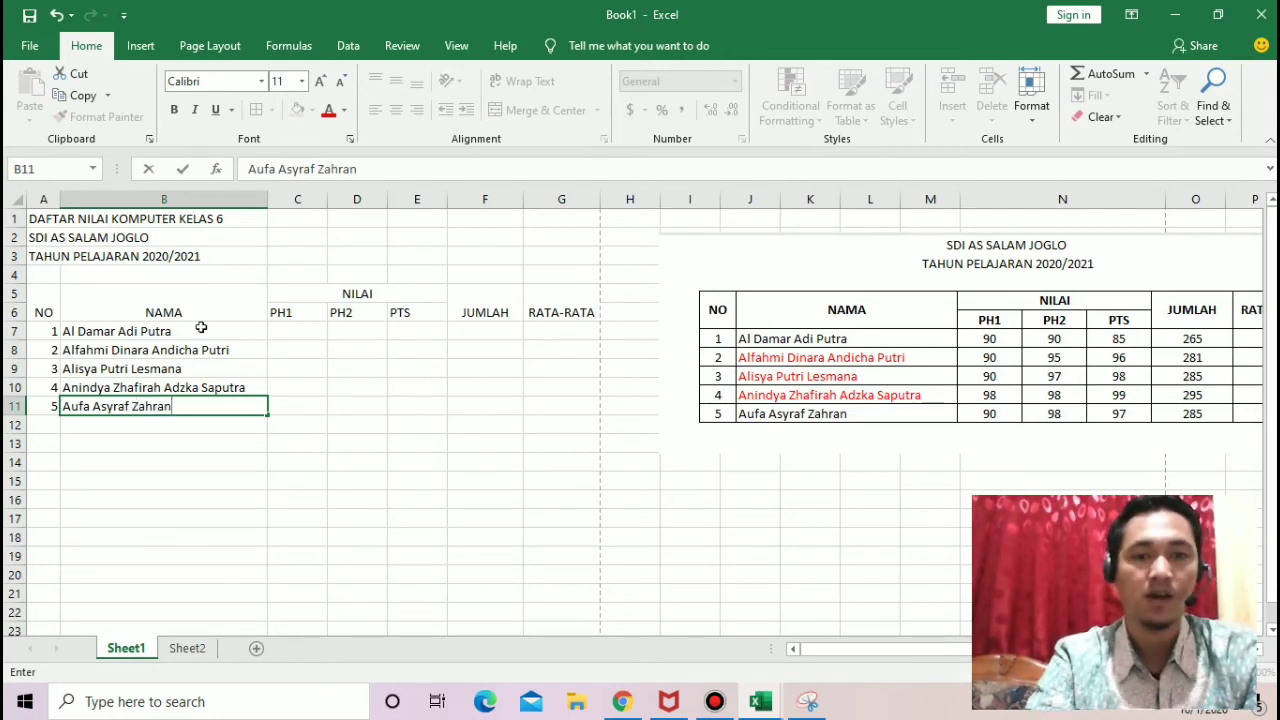
Step: Enter the fifth student's full name from the sample table in cell B11
click(430, 422)
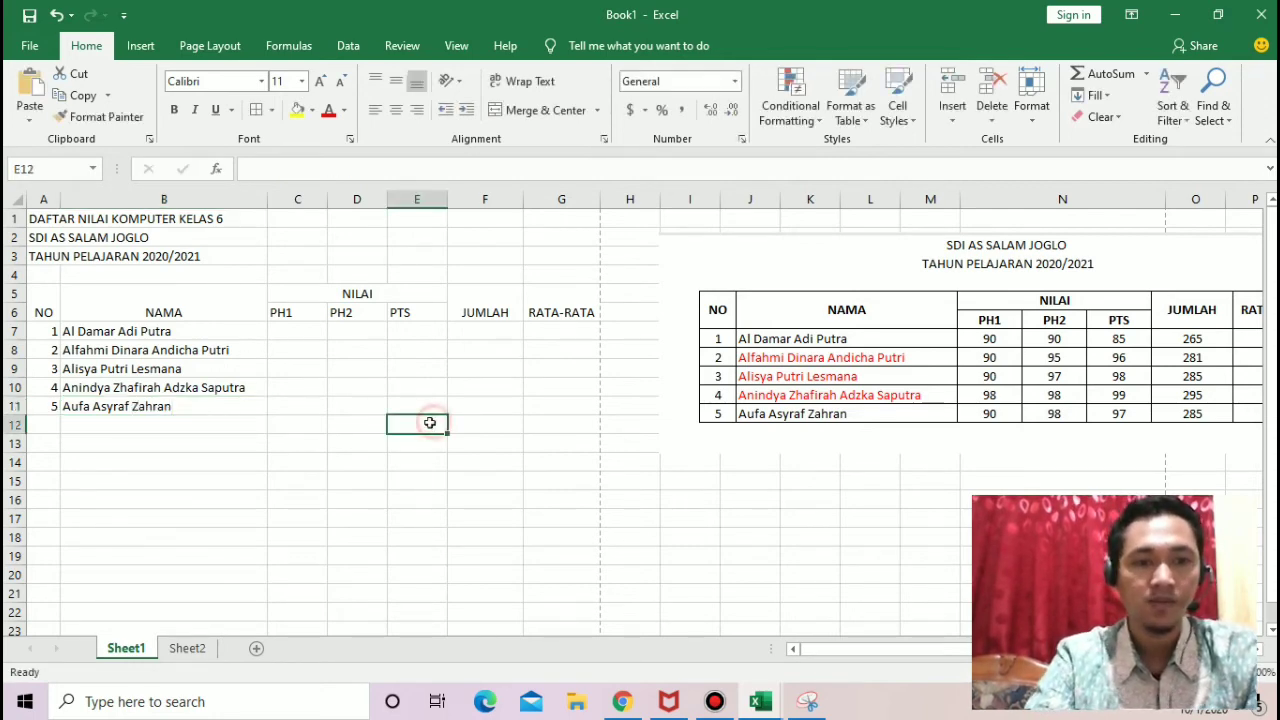
Step: Enter the first student's scores in row 7: PH1 90, PH2 90 and PTS 85
click(300, 332)
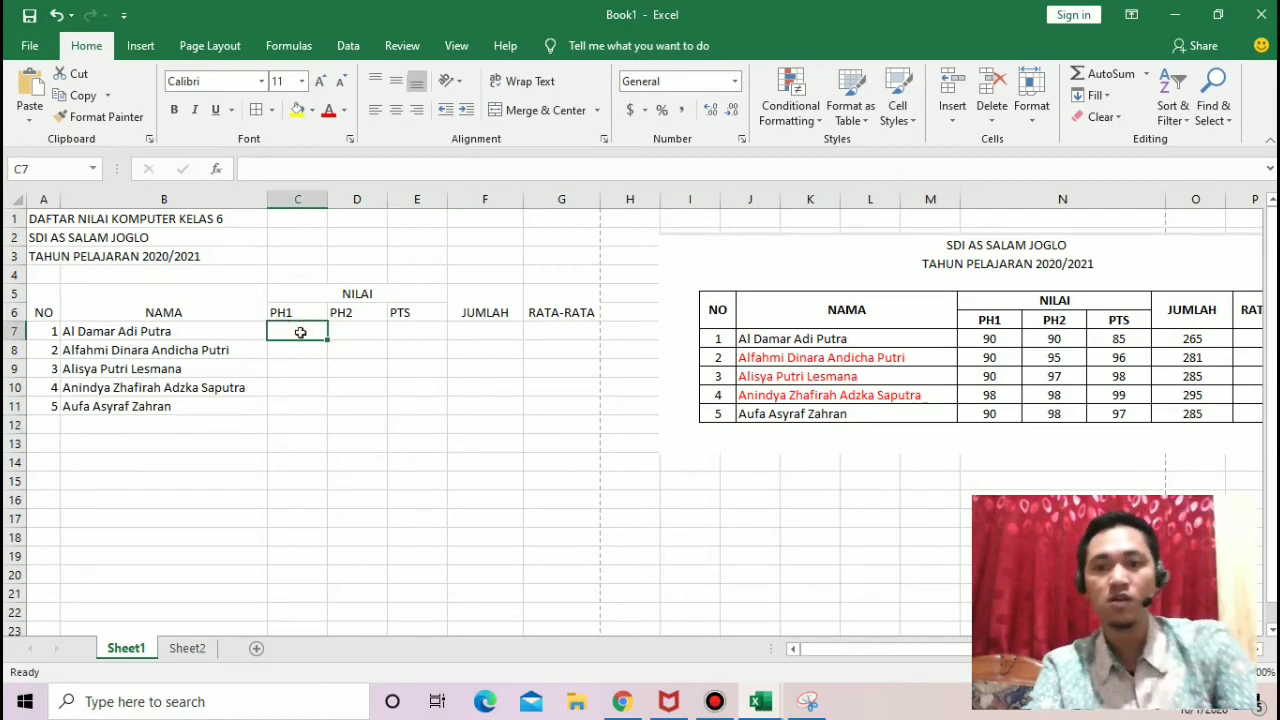
text(90)
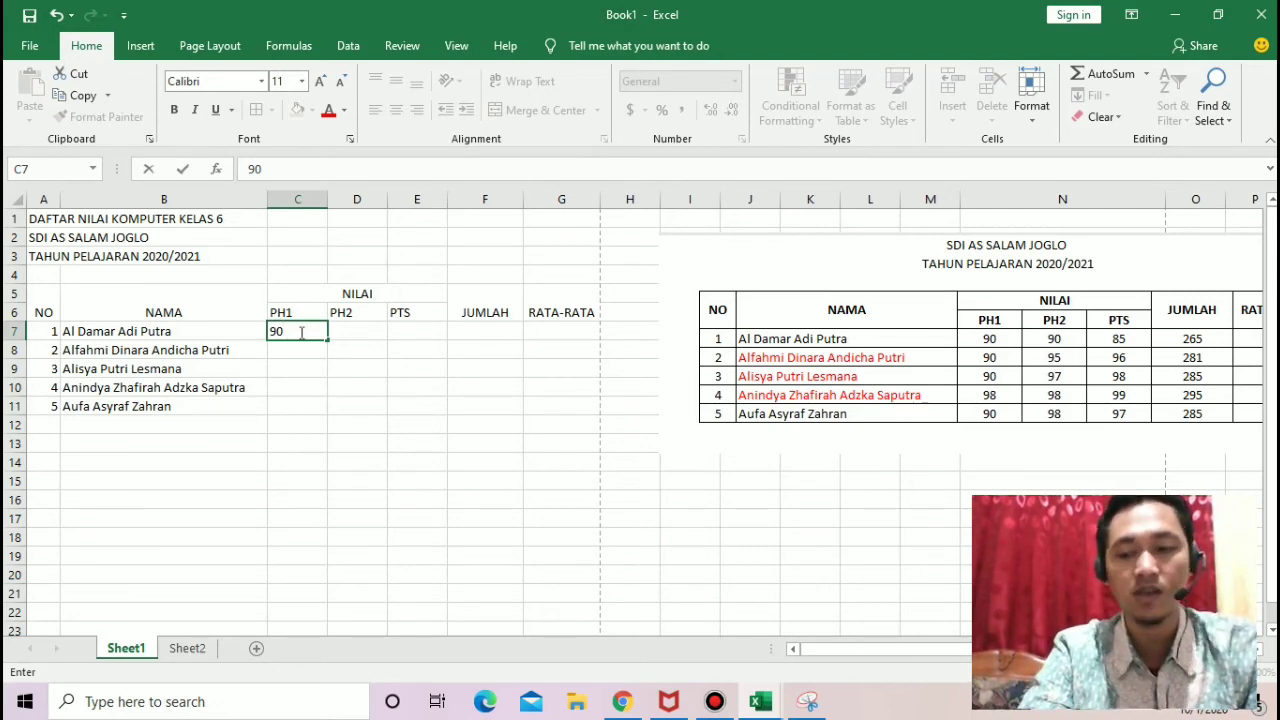
key(Tab)
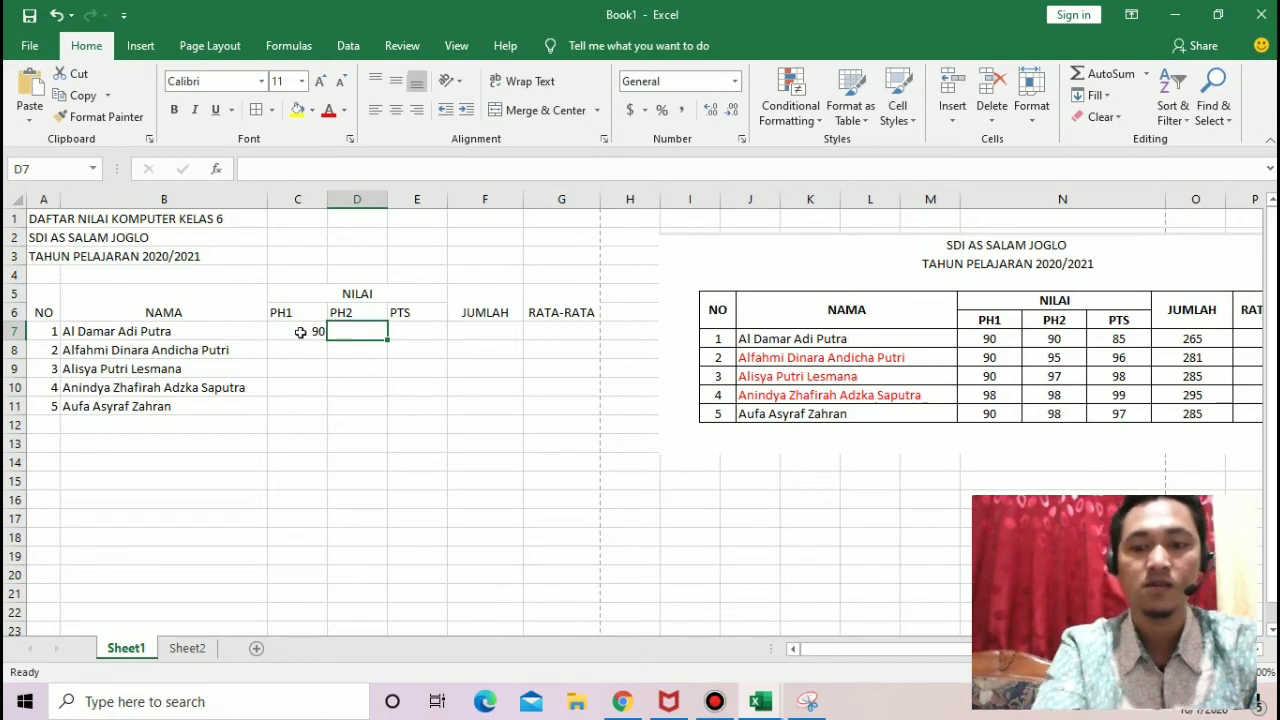
text(90)
key(Tab)
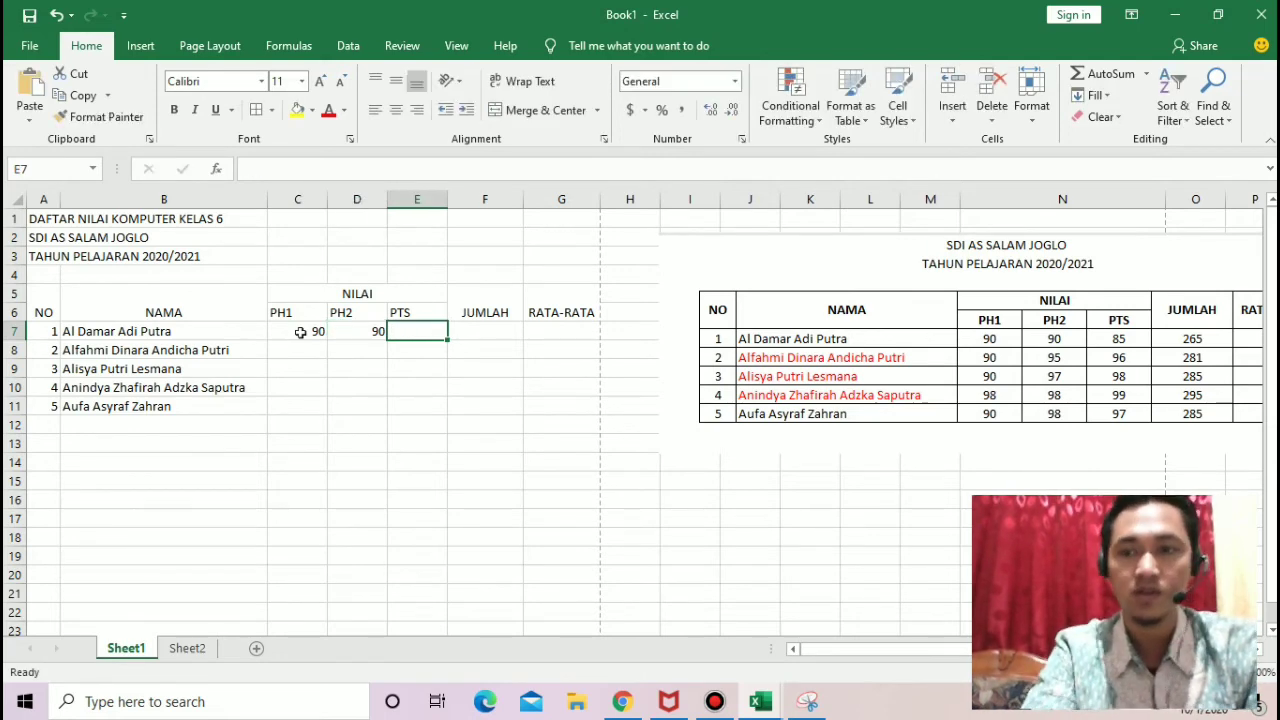
text(85)
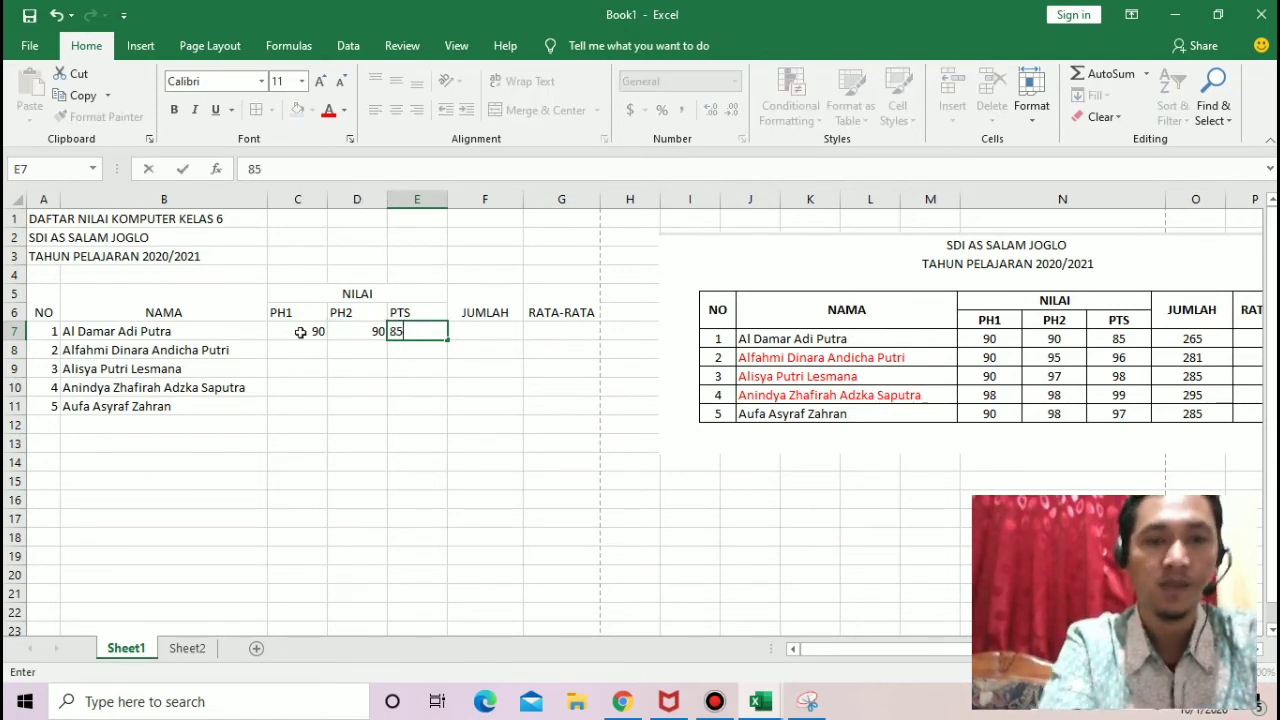
key(Return)
Step: Enter the second student's scores in row 8: PH1 90, PH2 95 and PTS 96
key(Left)
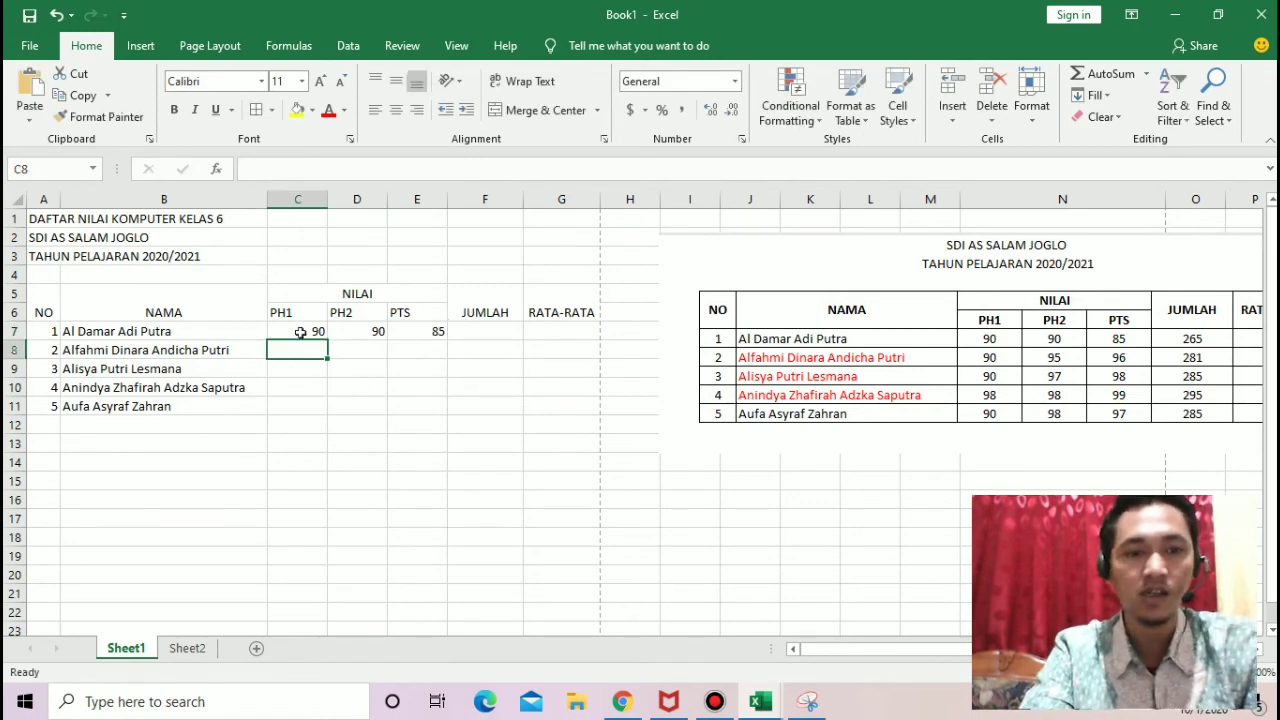
text(90)
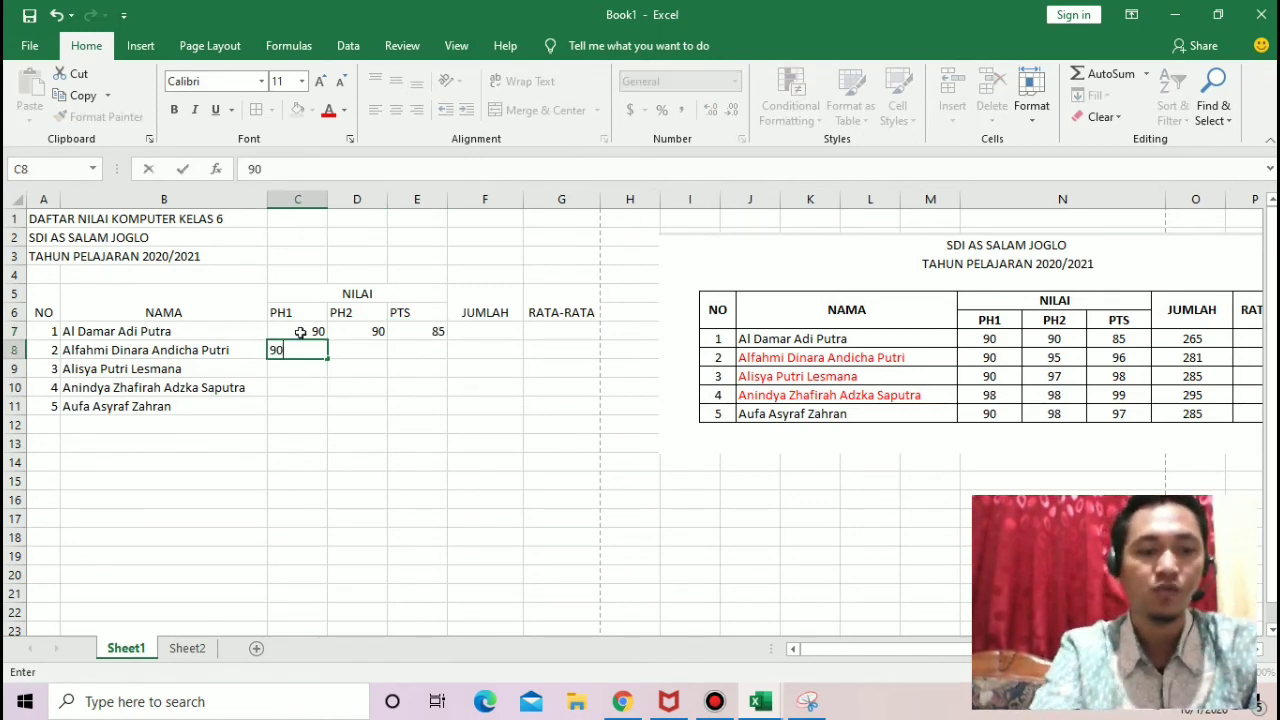
key(Tab)
text(95)
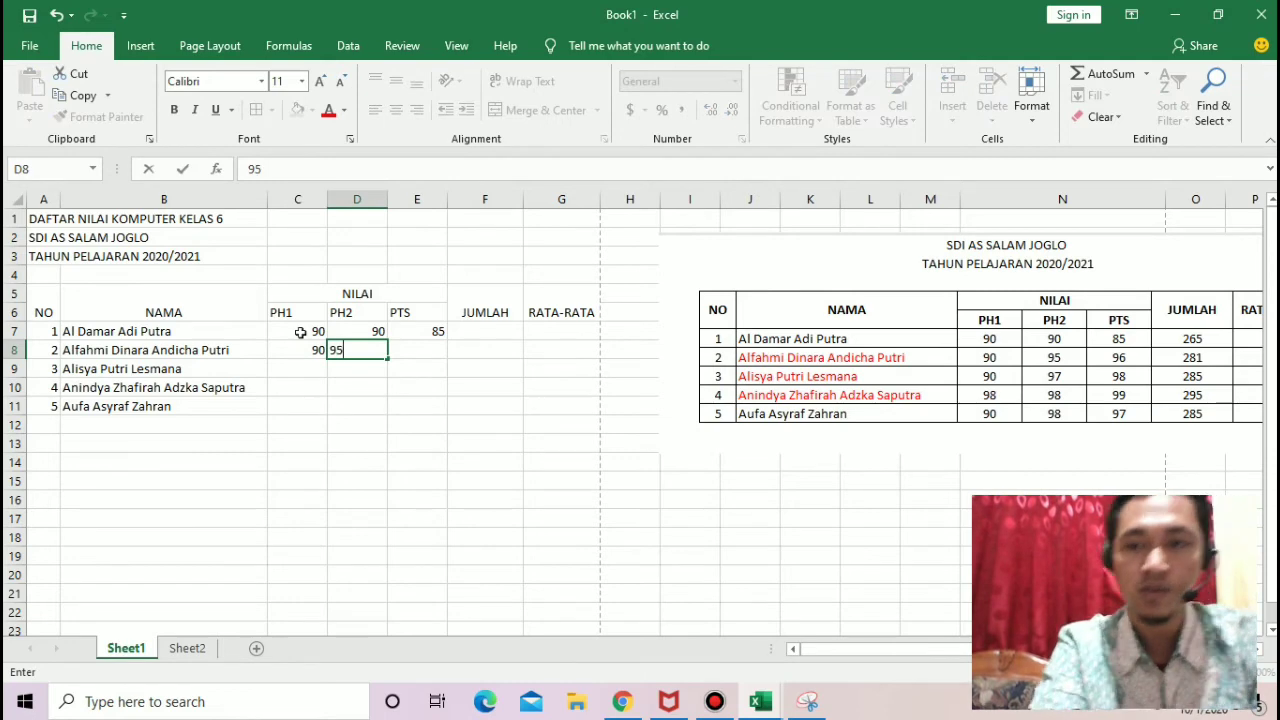
key(Tab)
text(9)
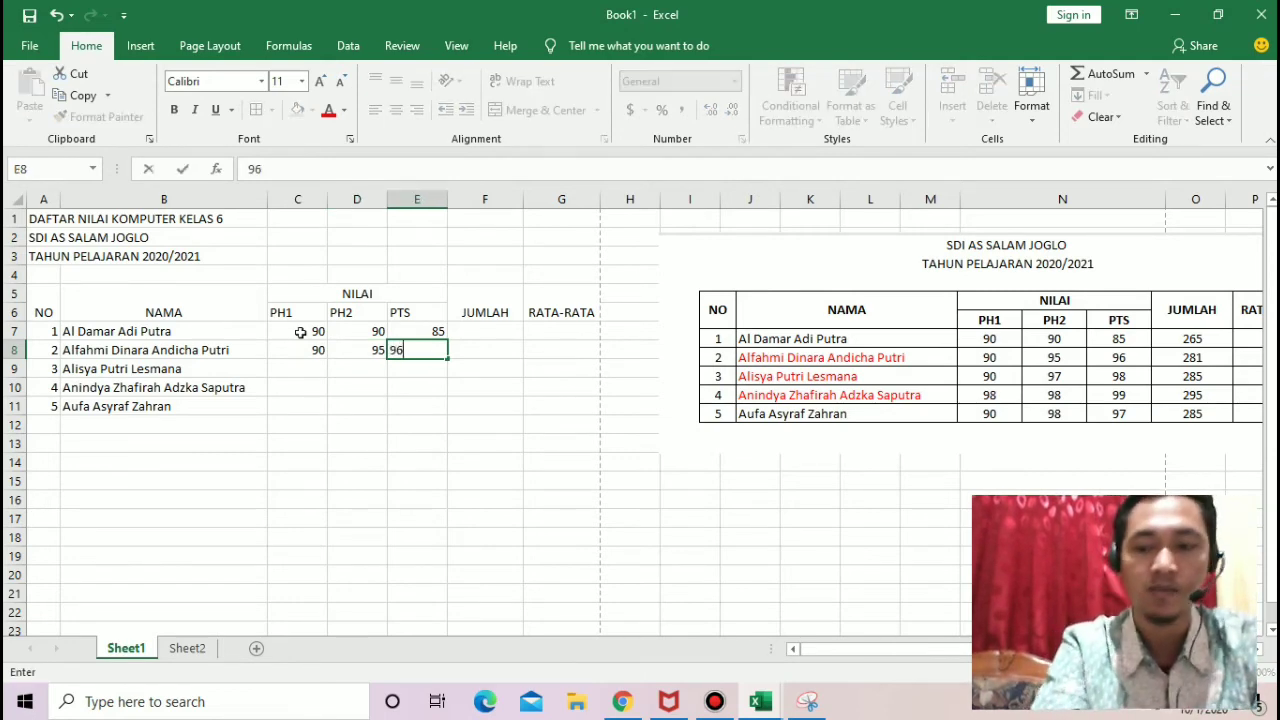
key(Return)
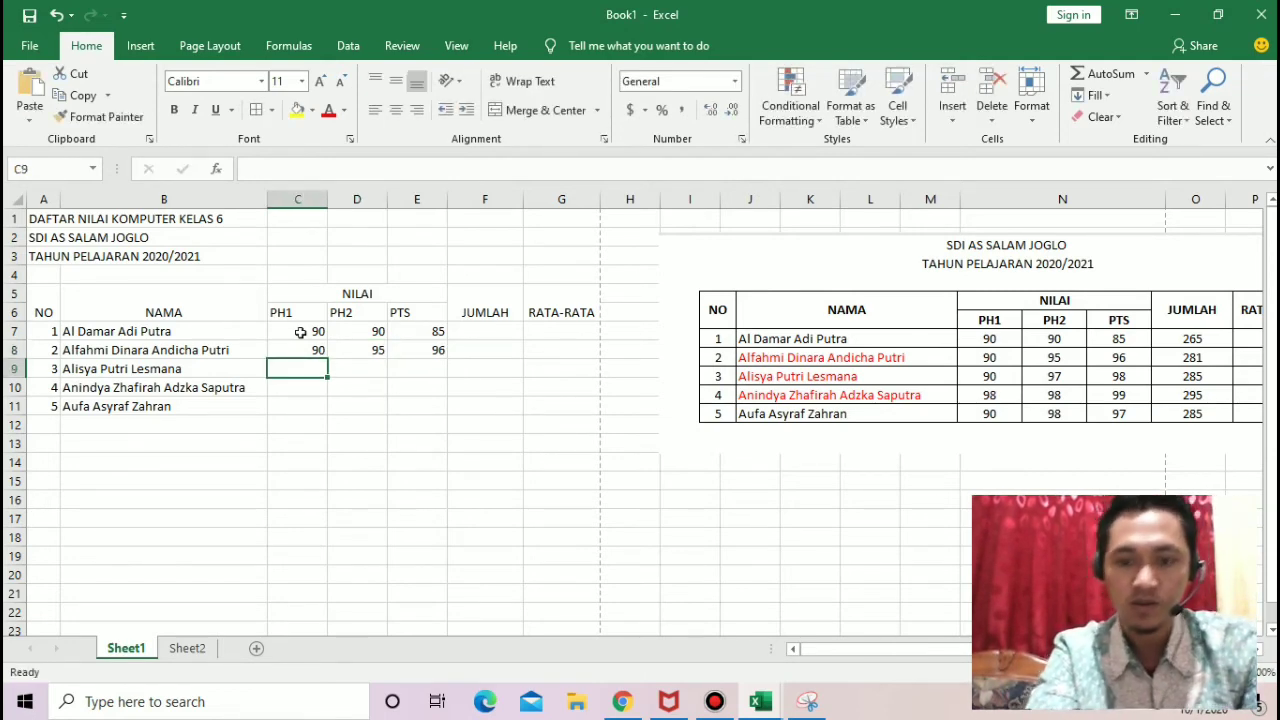
Step: Enter the third student's scores in row 9: PH1 90, PH2 97 and PTS 98
text(90)
key(Tab)
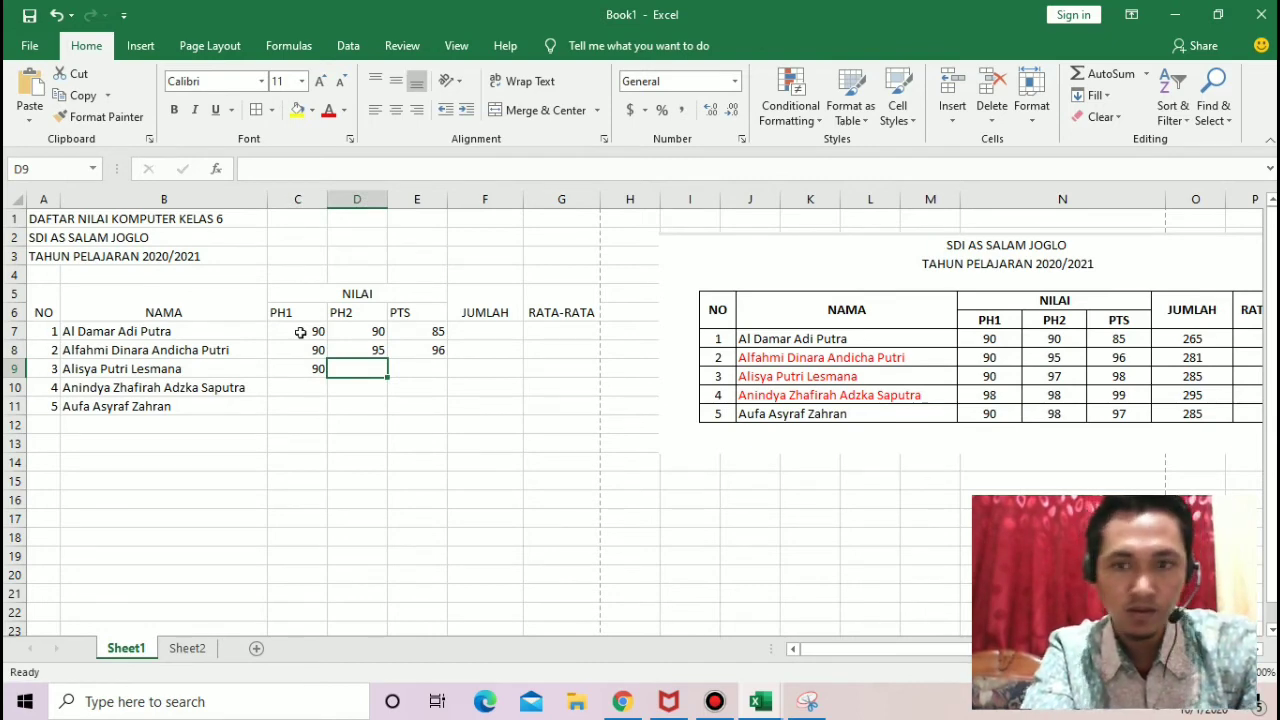
text(97)
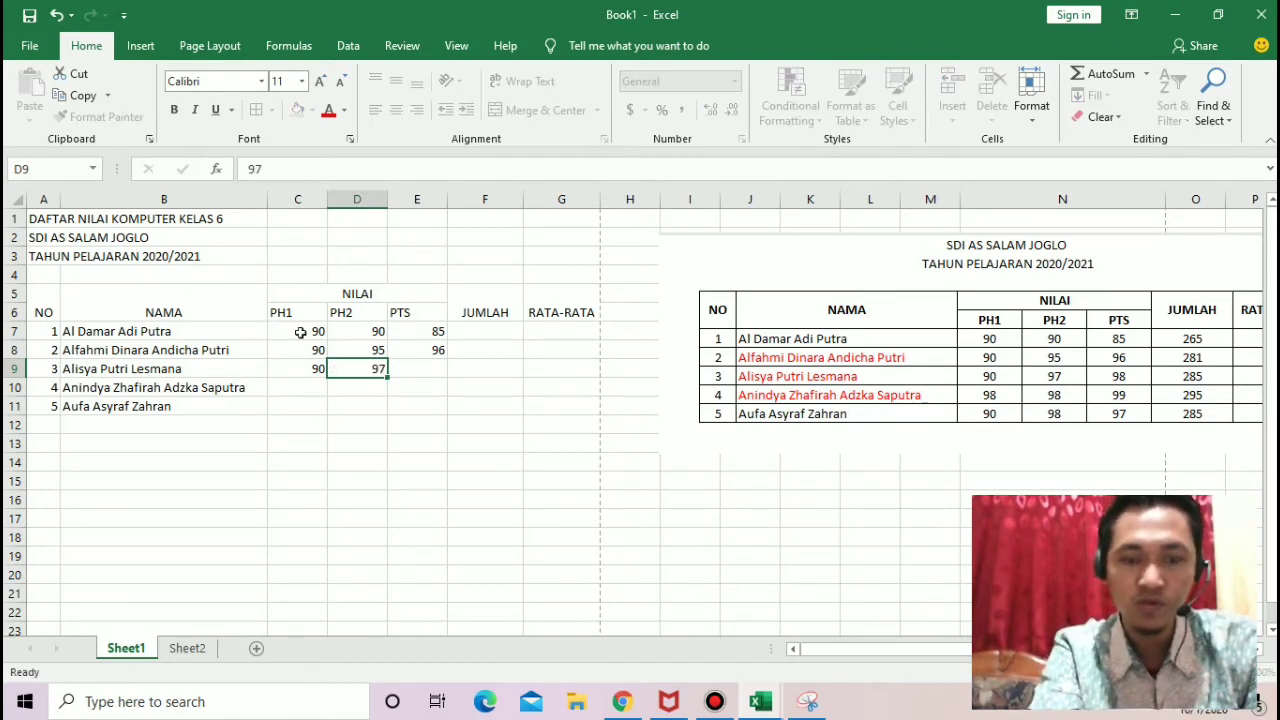
key(Tab)
text(98)
key(Return)
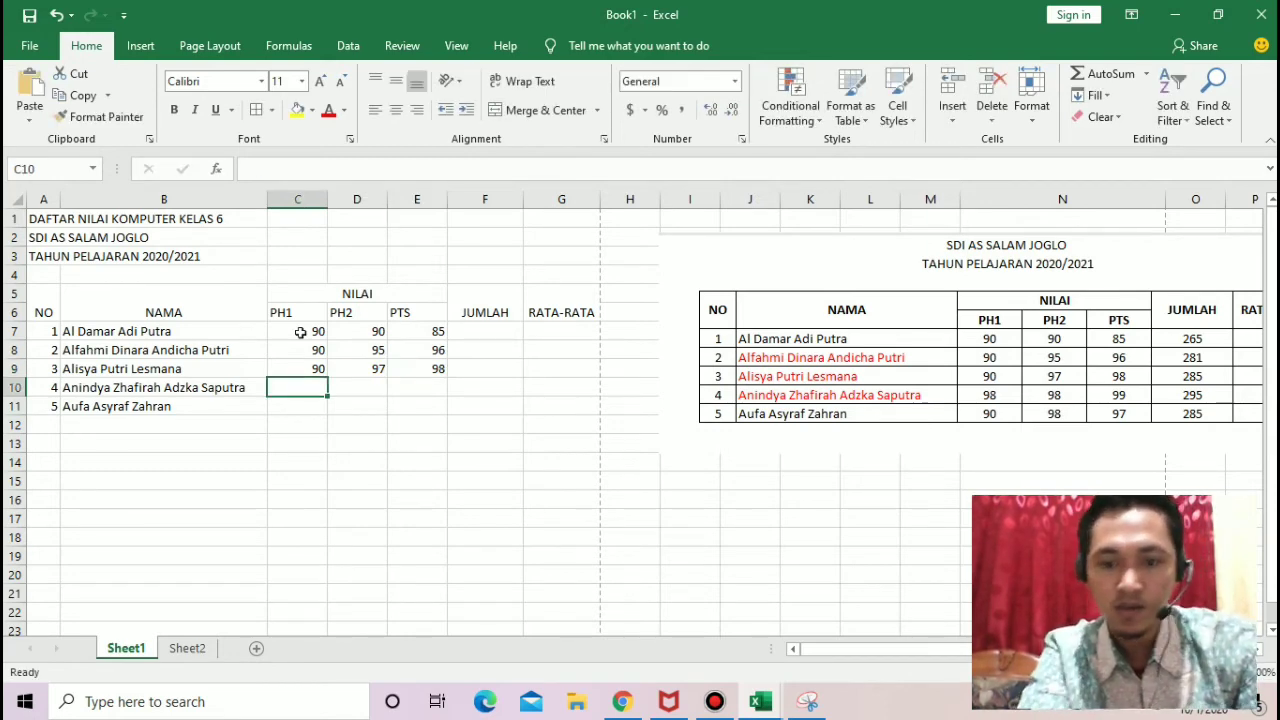
Step: Enter the fourth student's scores in row 10: PH1 98, PH2 98 and PTS 99
text(98)
key(Tab)
text(98)
key(Tab)
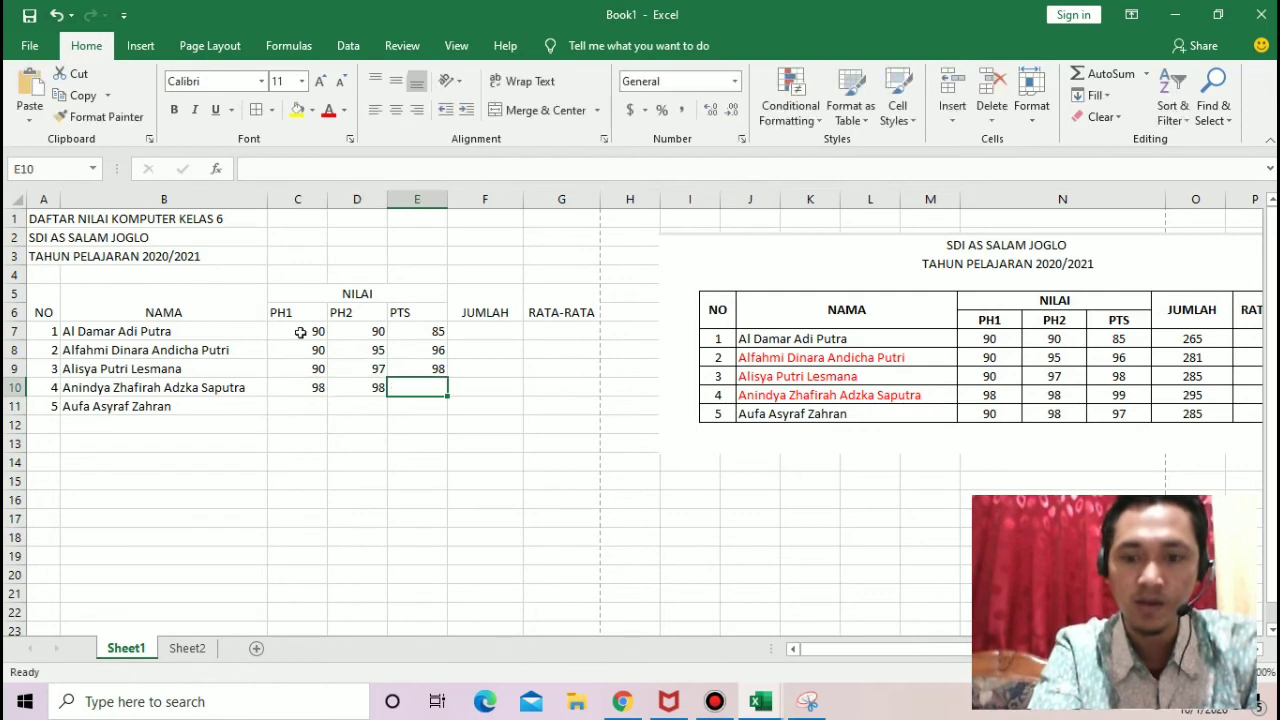
text(99)
key(Return)
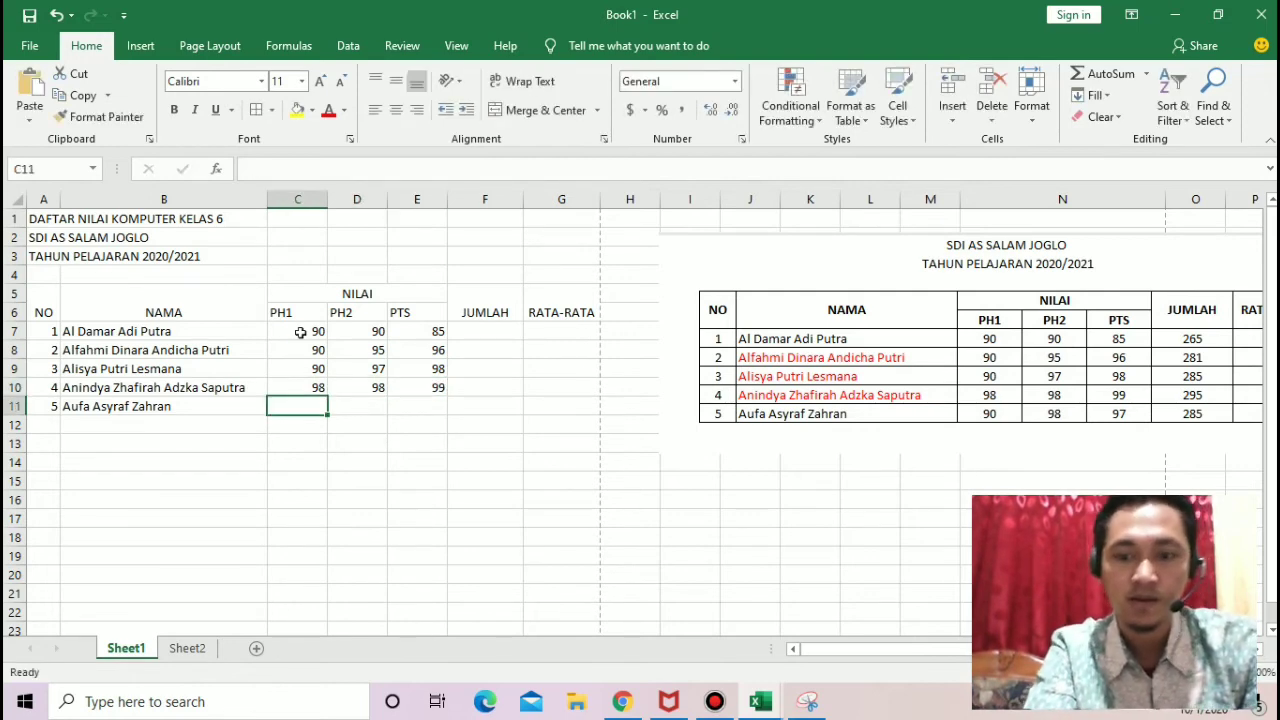
Step: Enter the fifth student's scores in row 11: PH1 90, PH2 98 and PTS 97
text(90)
key(Tab)
text(98)
key(Tab)
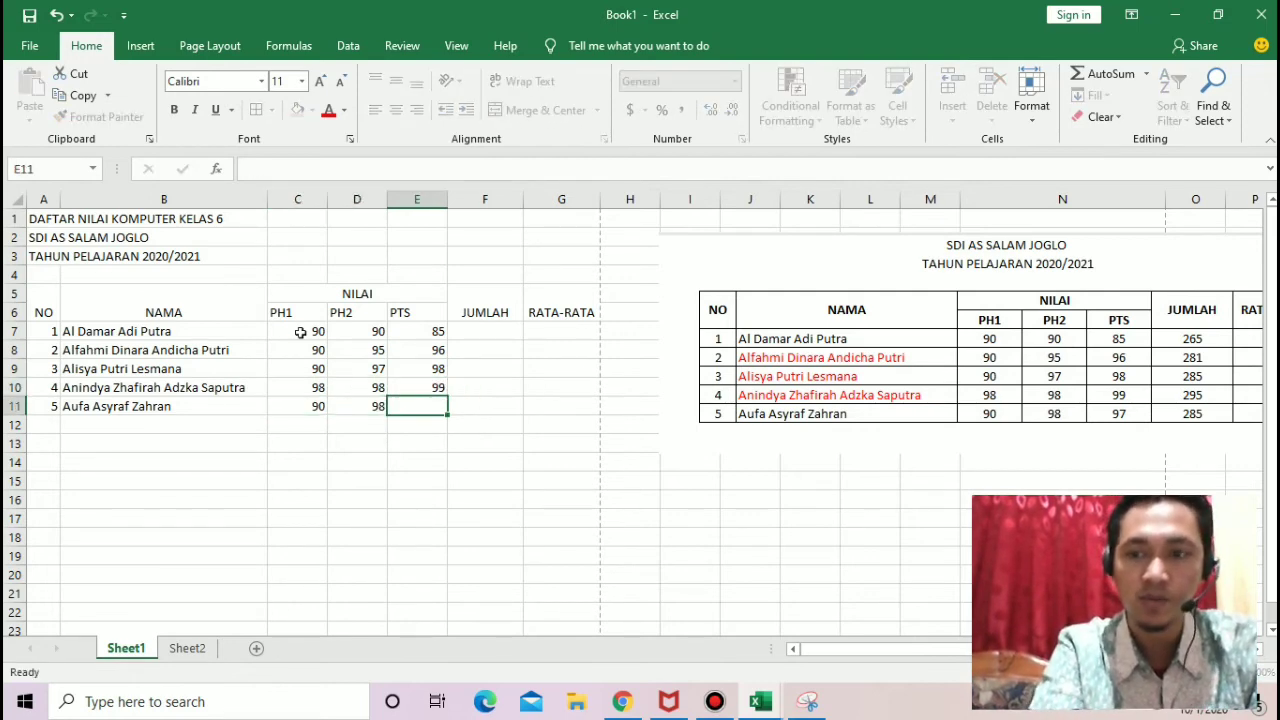
text(97)
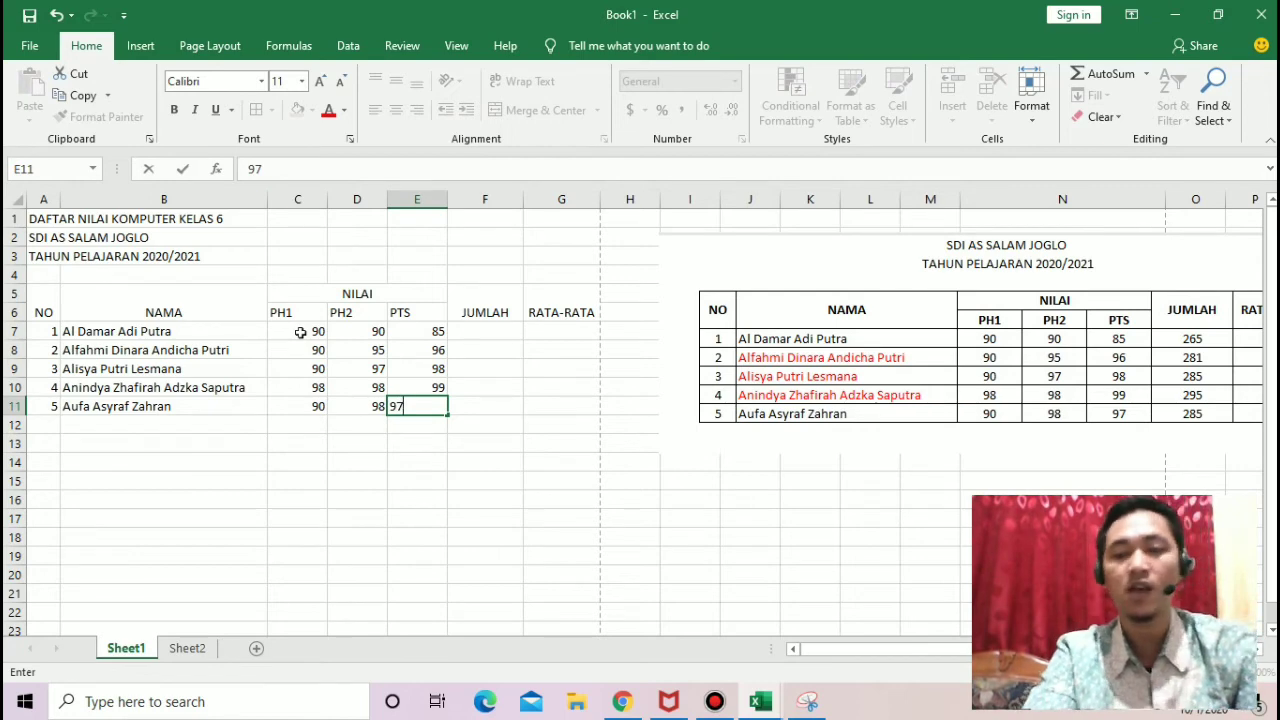
key(Return)
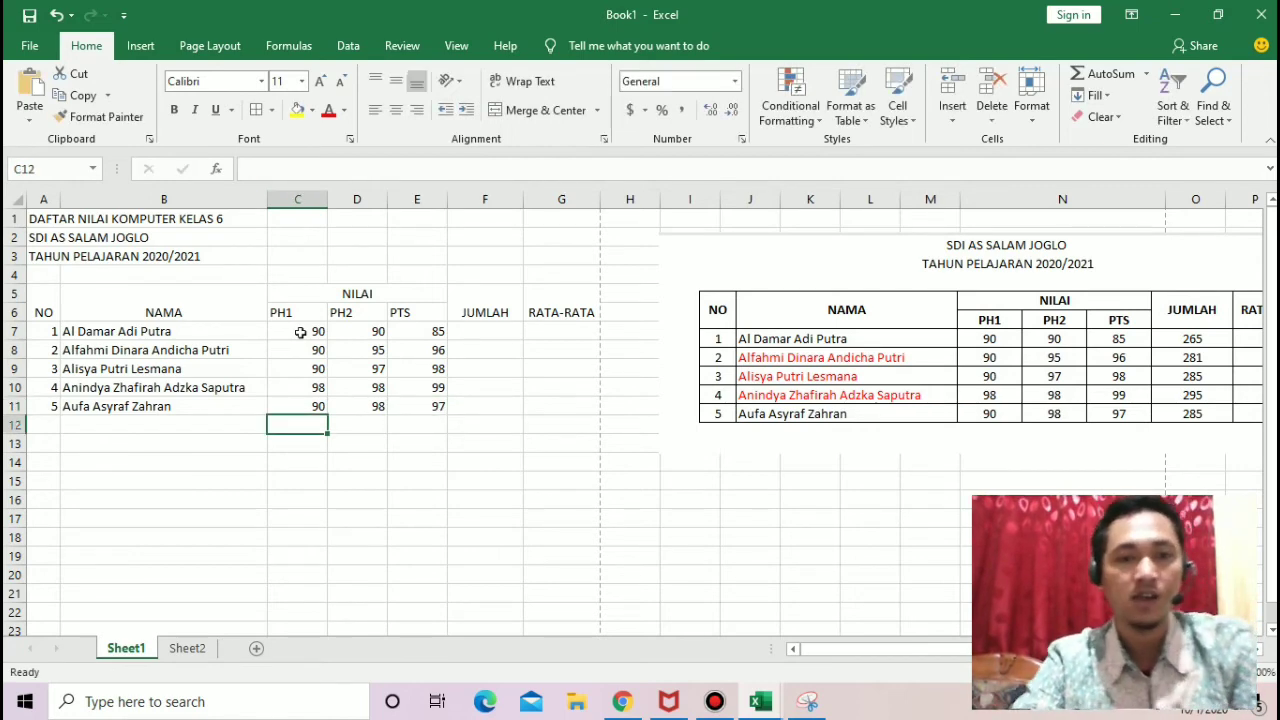
click(489, 409)
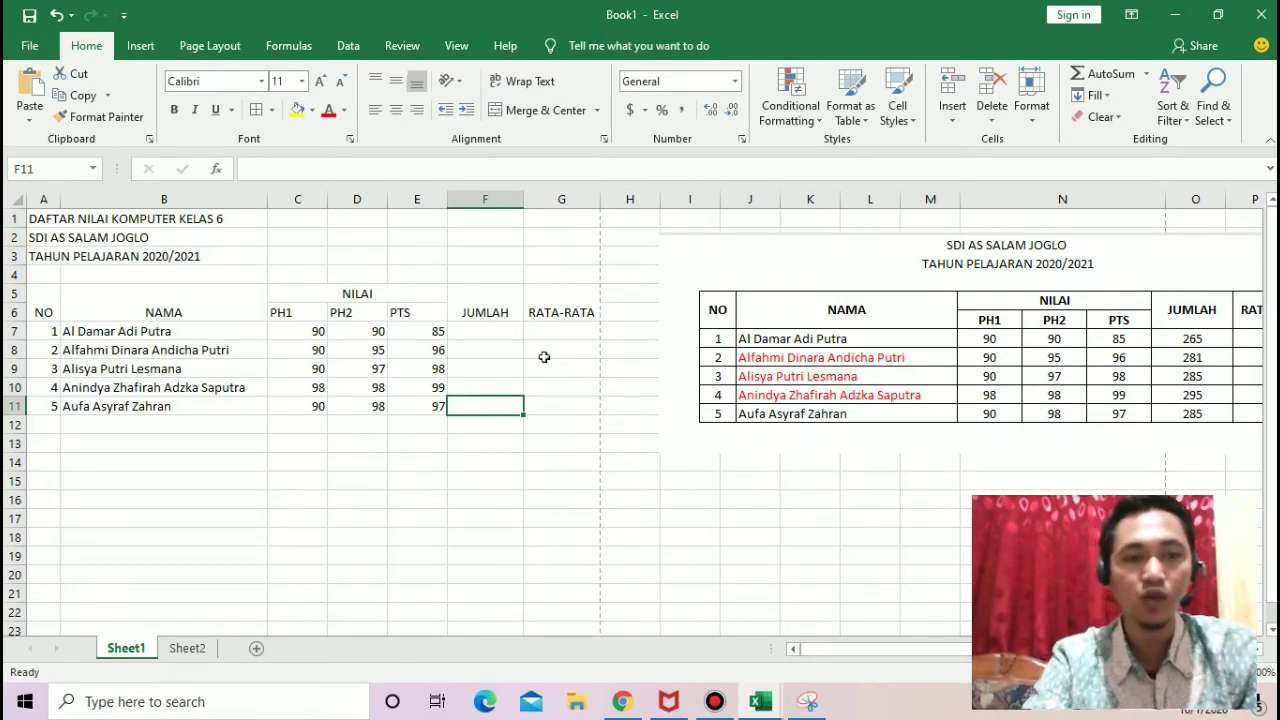
click(578, 310)
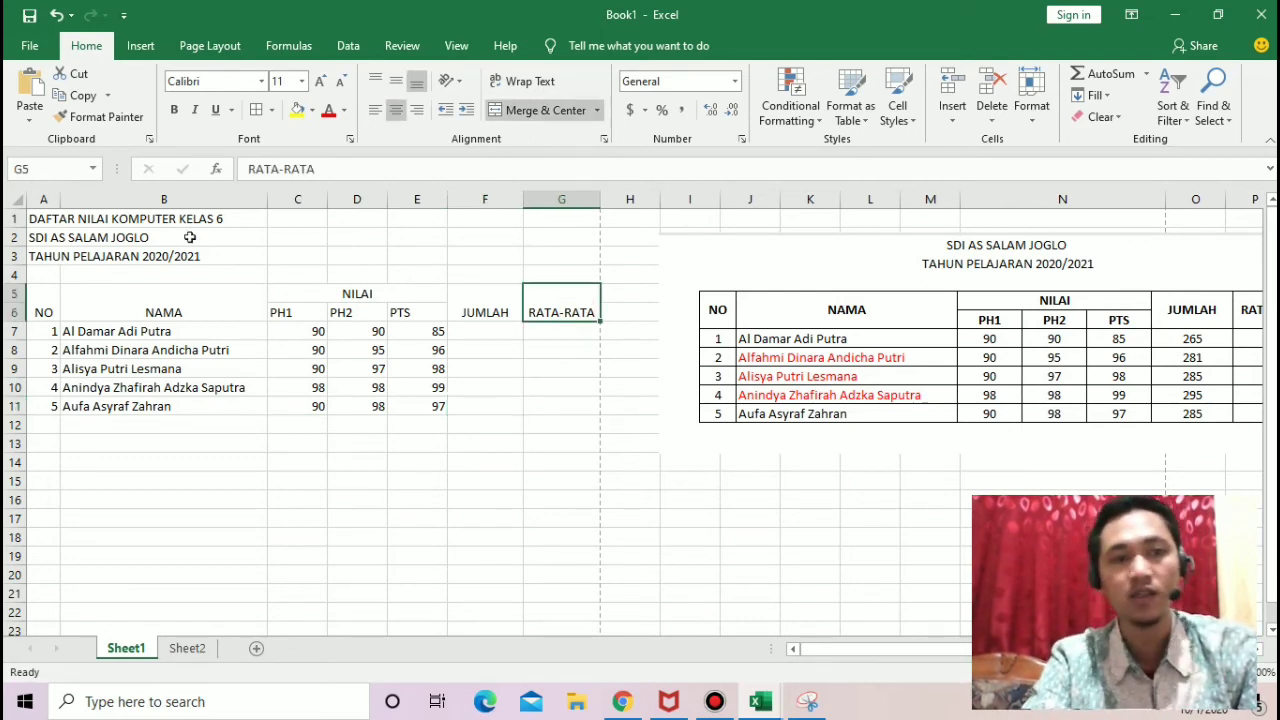
click(560, 199)
click(427, 428)
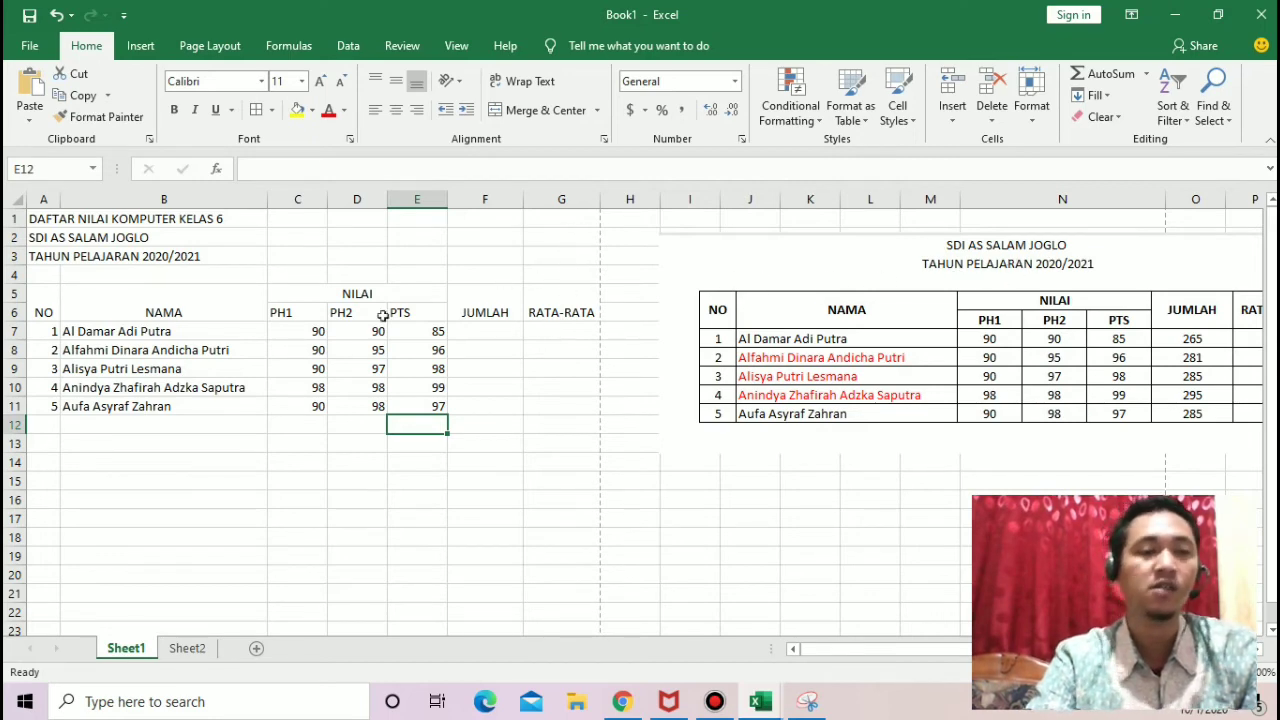
Step: Merge and center the title DAFTAR NILAI KOMPUTER KELAS 6 across cells A1 to G1
click(42, 214)
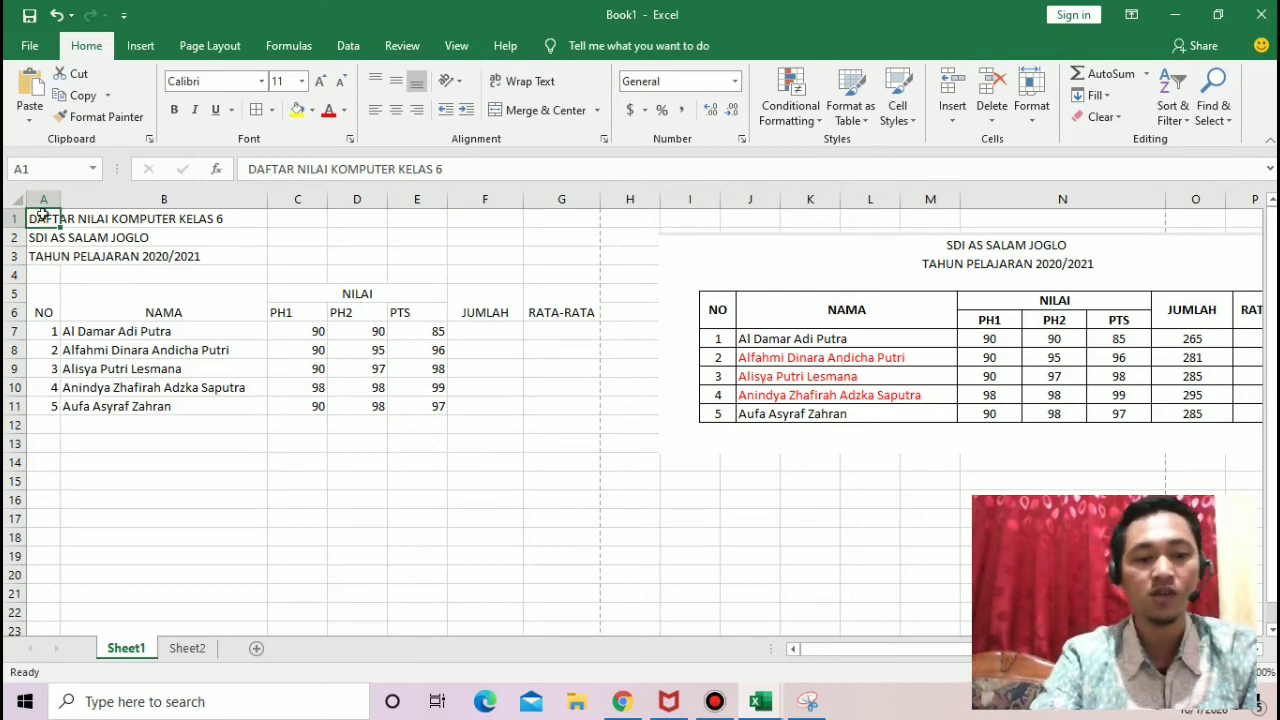
key(shift+Right)
key(shift+Right)
key(shift+Right)
key(shift+Right)
key(shift+Right)
key(shift+Right)
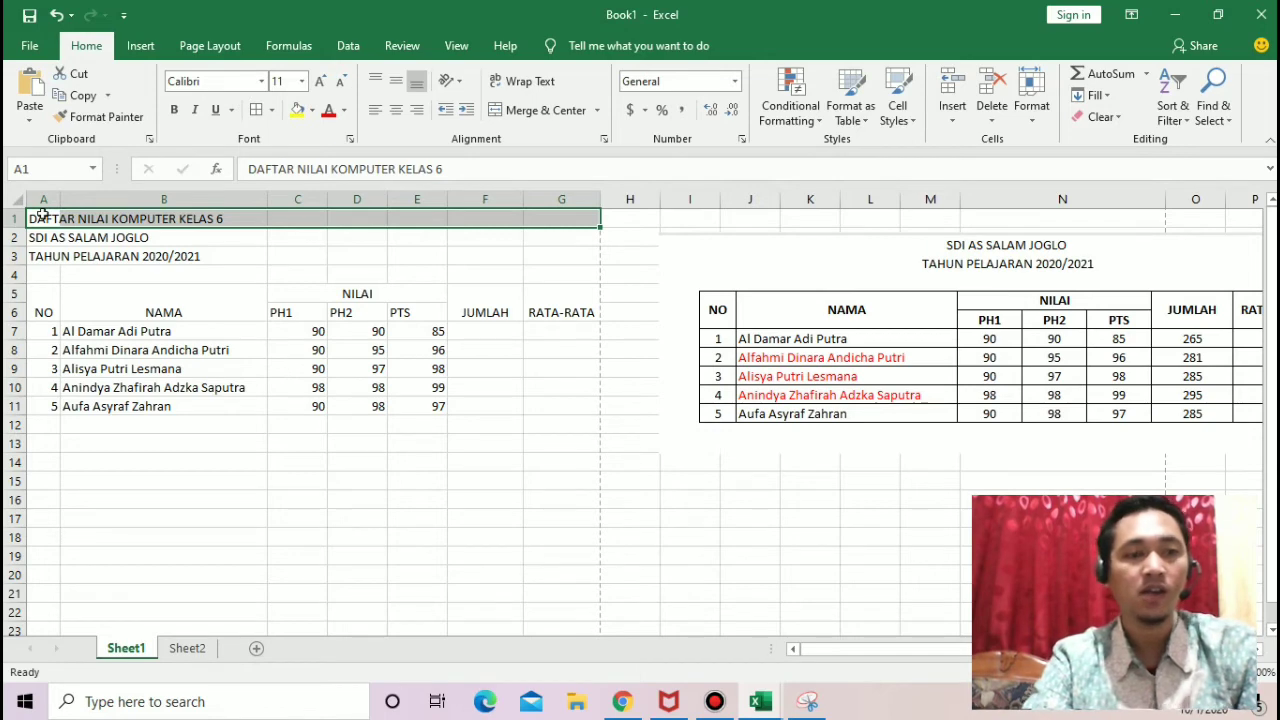
click(531, 119)
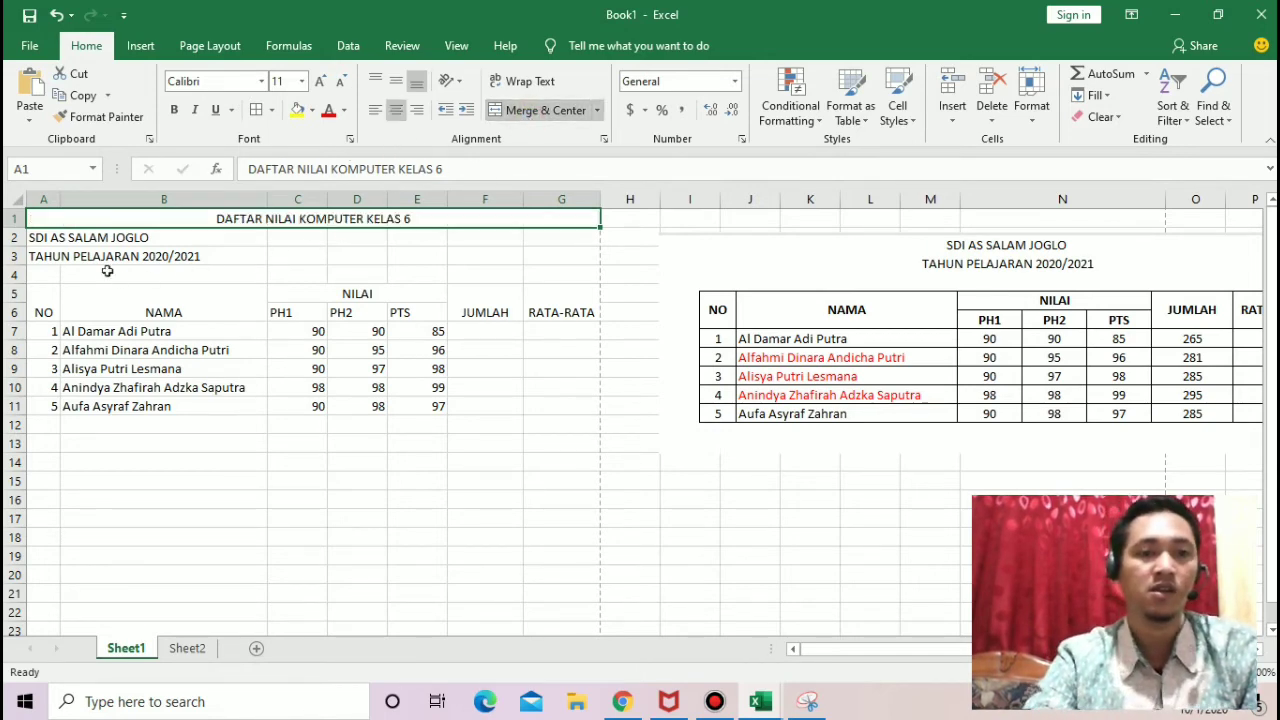
Step: Merge and center the school name SDI AS SALAM JOGLO across cells A2 to G2
click(45, 240)
key(shift+Right)
key(shift+Right)
key(shift+Right)
key(shift+Right)
key(shift+Right)
key(shift+Right)
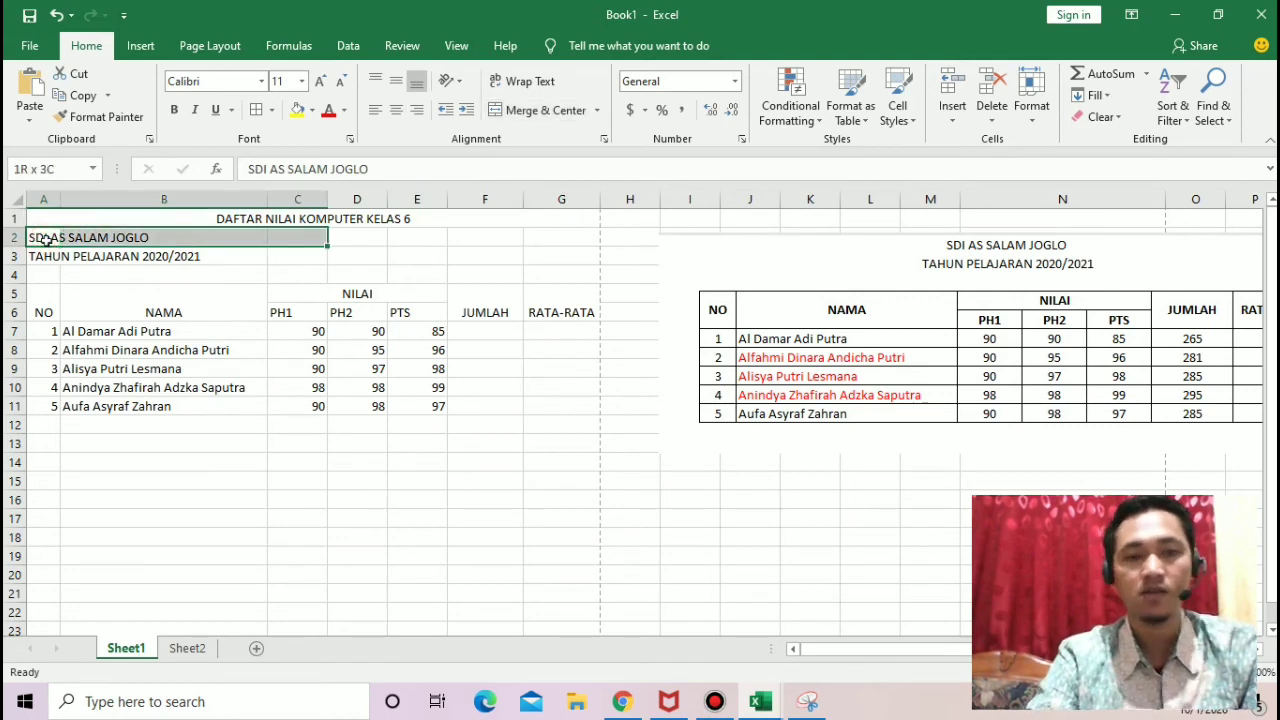
click(535, 110)
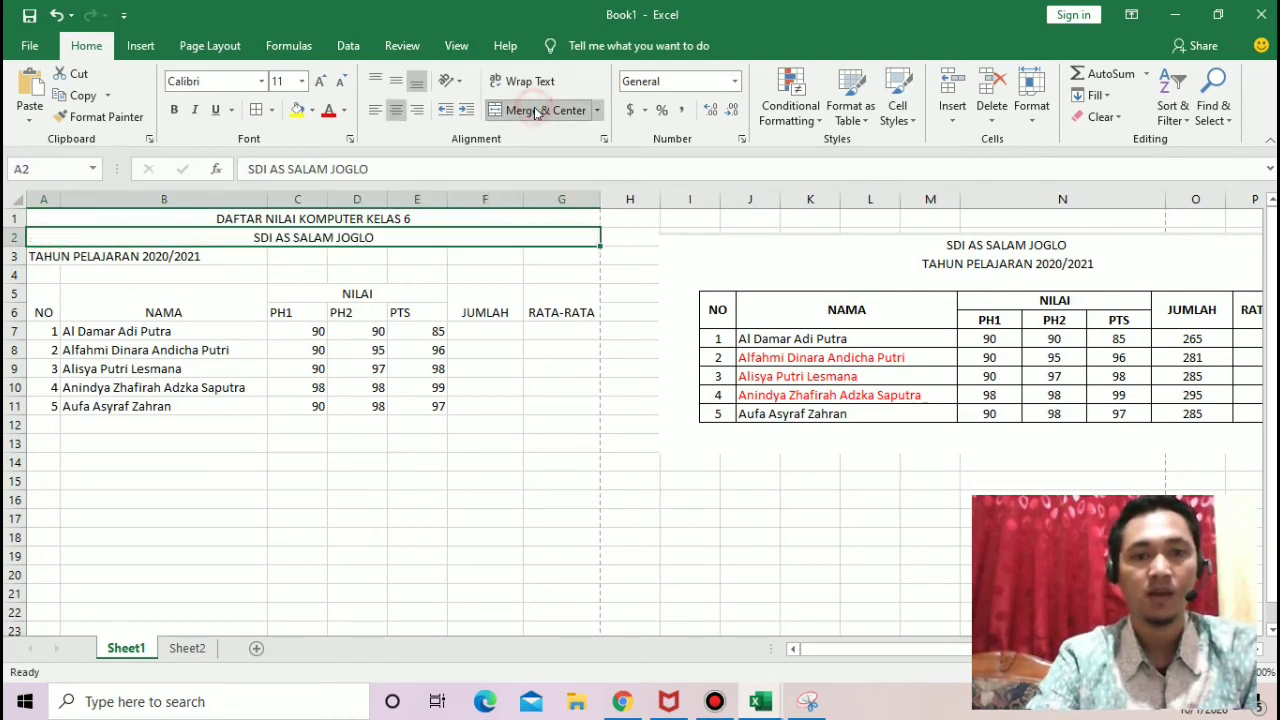
Step: Merge and center the line TAHUN PELAJARAN 2020/2021 across cells A3 to G3
click(43, 257)
key(shift+Right)
key(shift+Right)
key(shift+Right)
key(shift+Right)
key(shift+Right)
key(shift+Right)
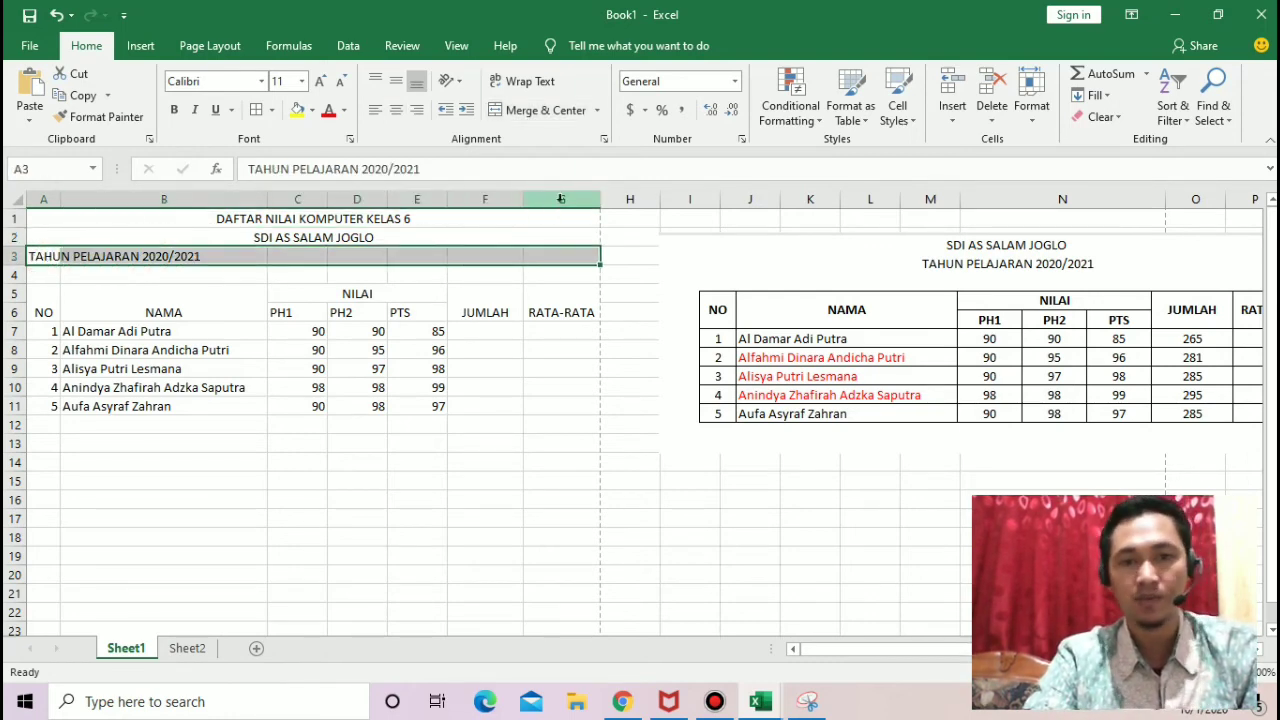
click(543, 110)
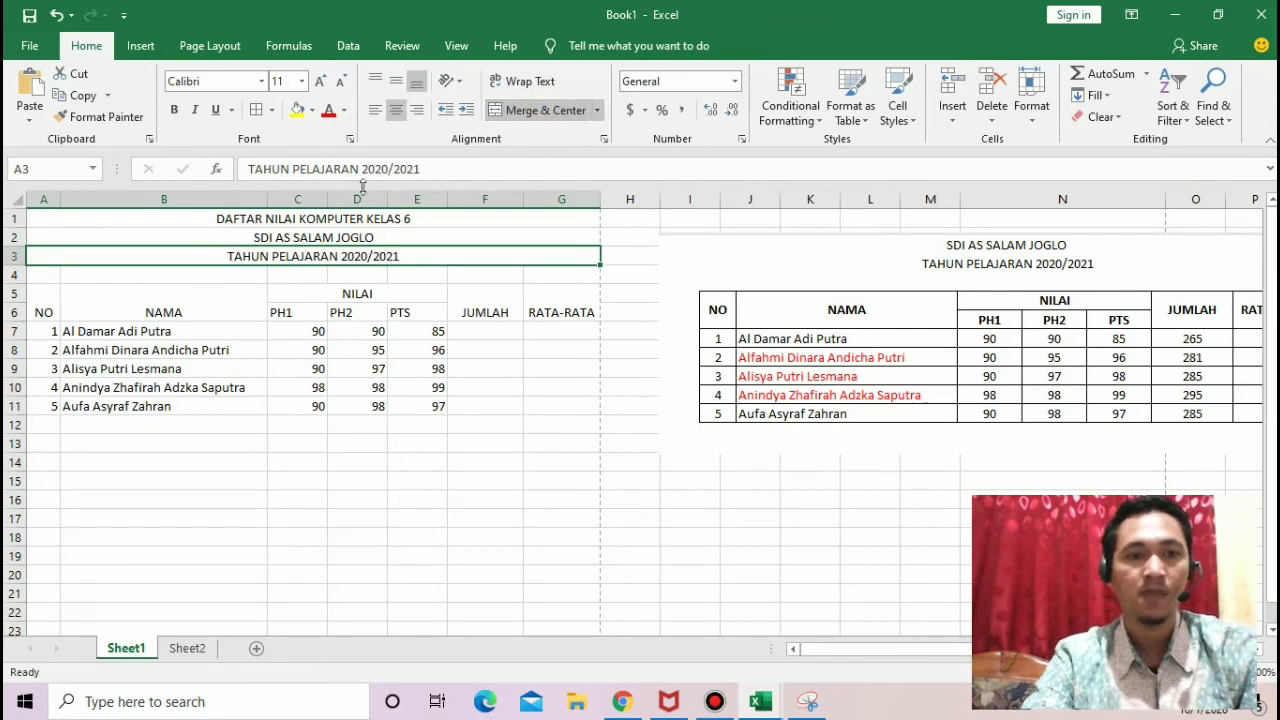
Step: Make the three title lines in rows 1 to 3 bold
click(400, 232)
drag(417, 211, 427, 250)
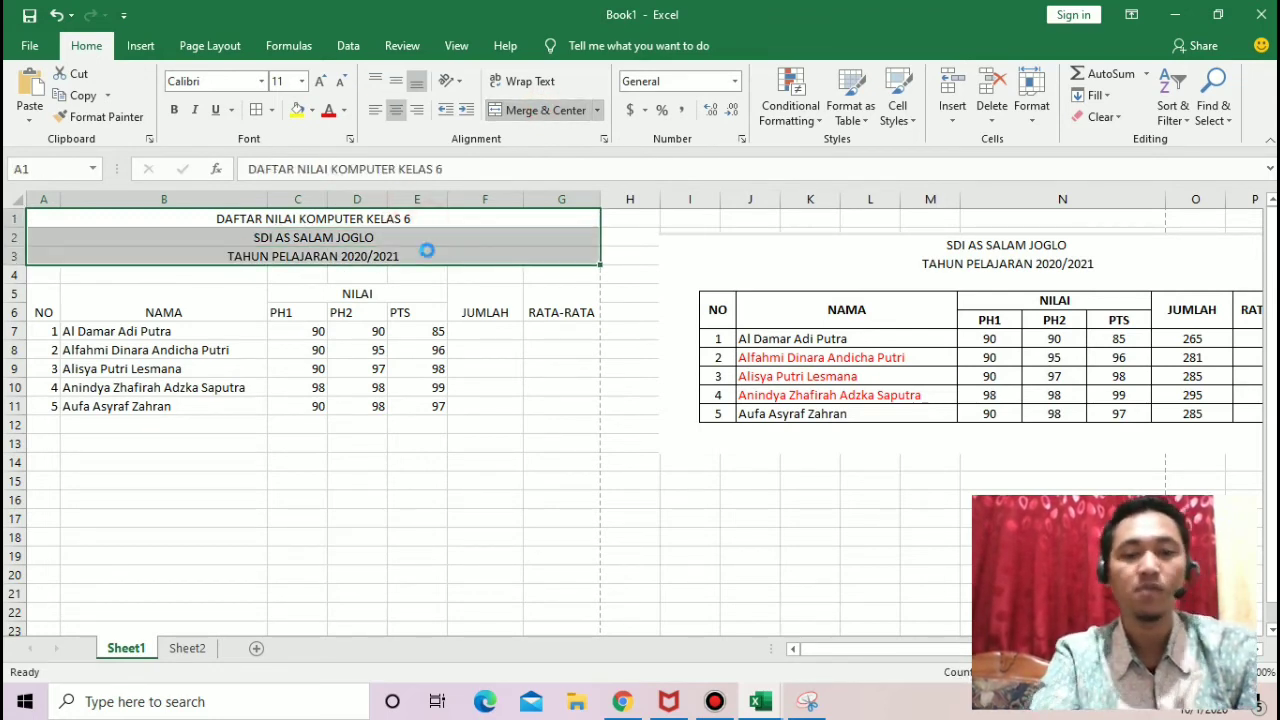
key(ctrl+b)
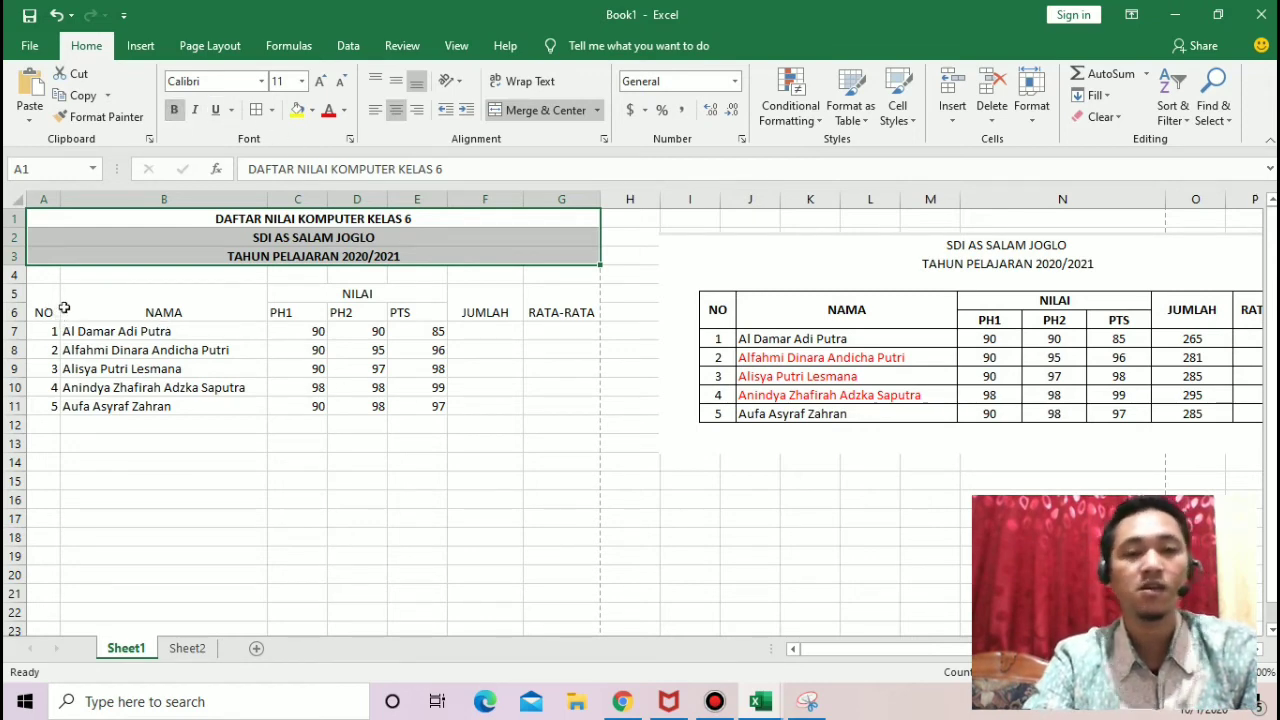
click(497, 407)
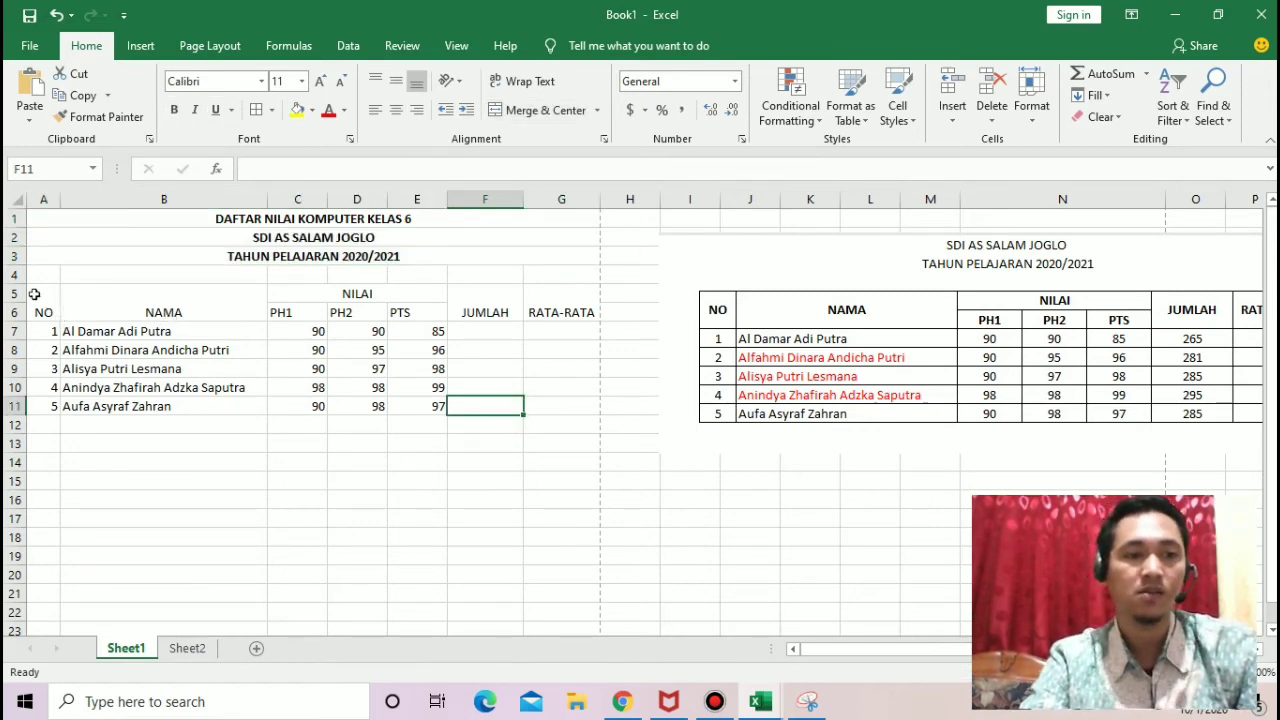
Step: Center the row numbers in A7:A11 horizontally and middle-align the merged NO heading vertically
drag(47, 333, 53, 408)
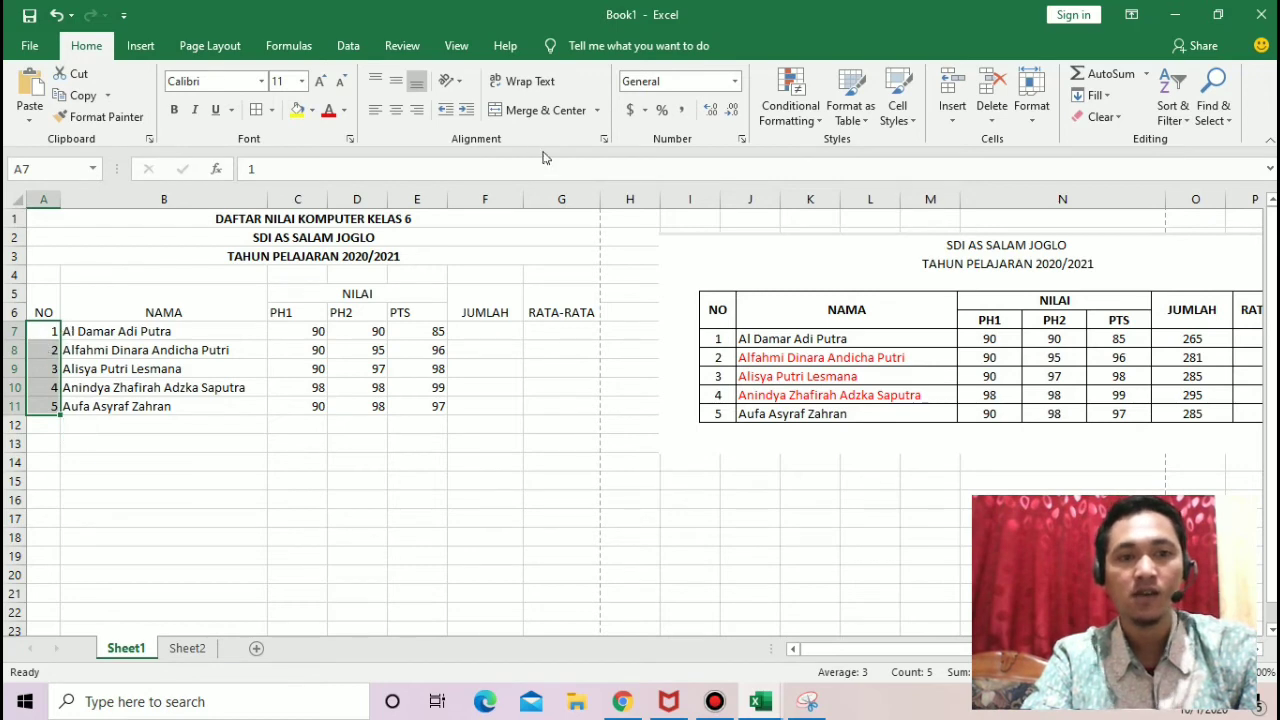
click(396, 110)
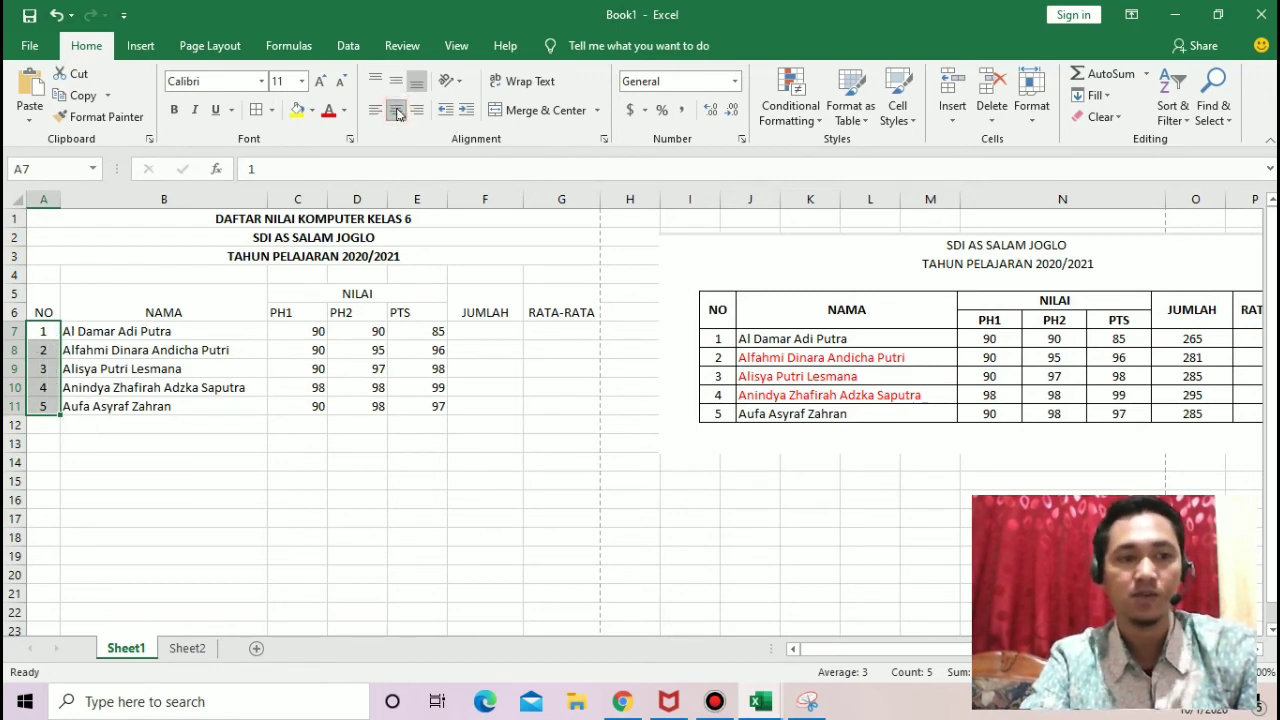
click(37, 290)
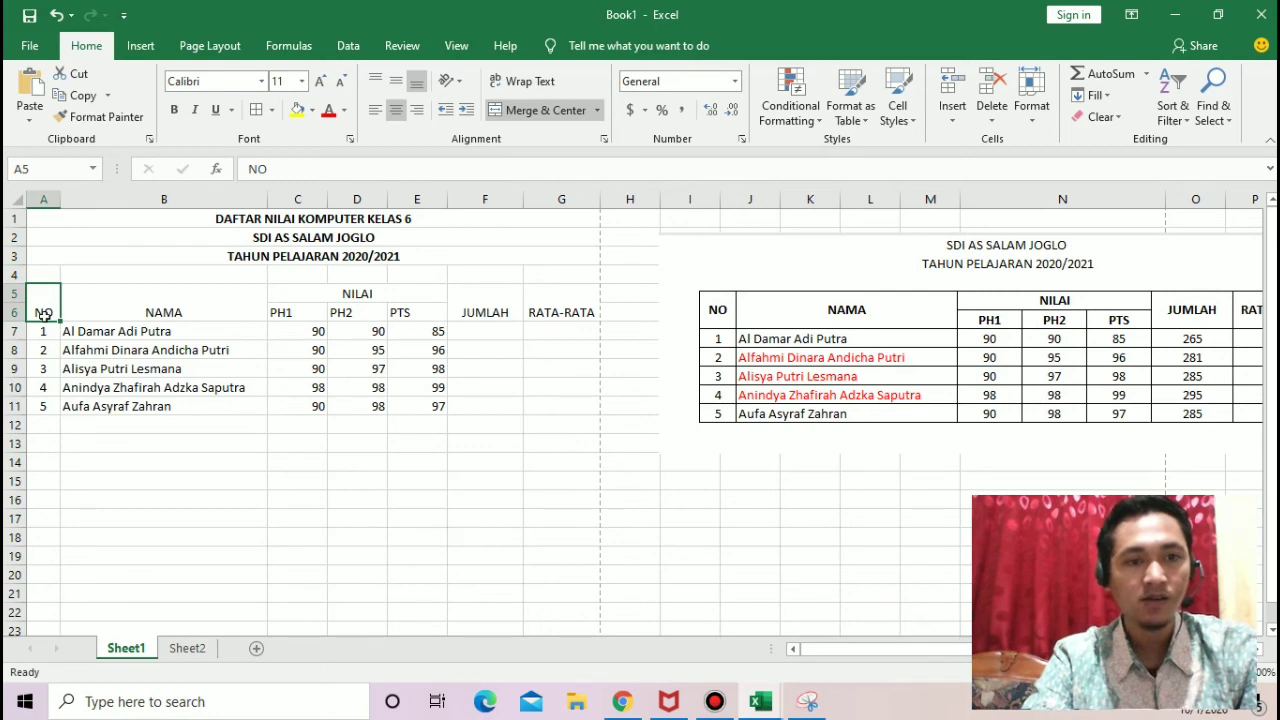
click(401, 87)
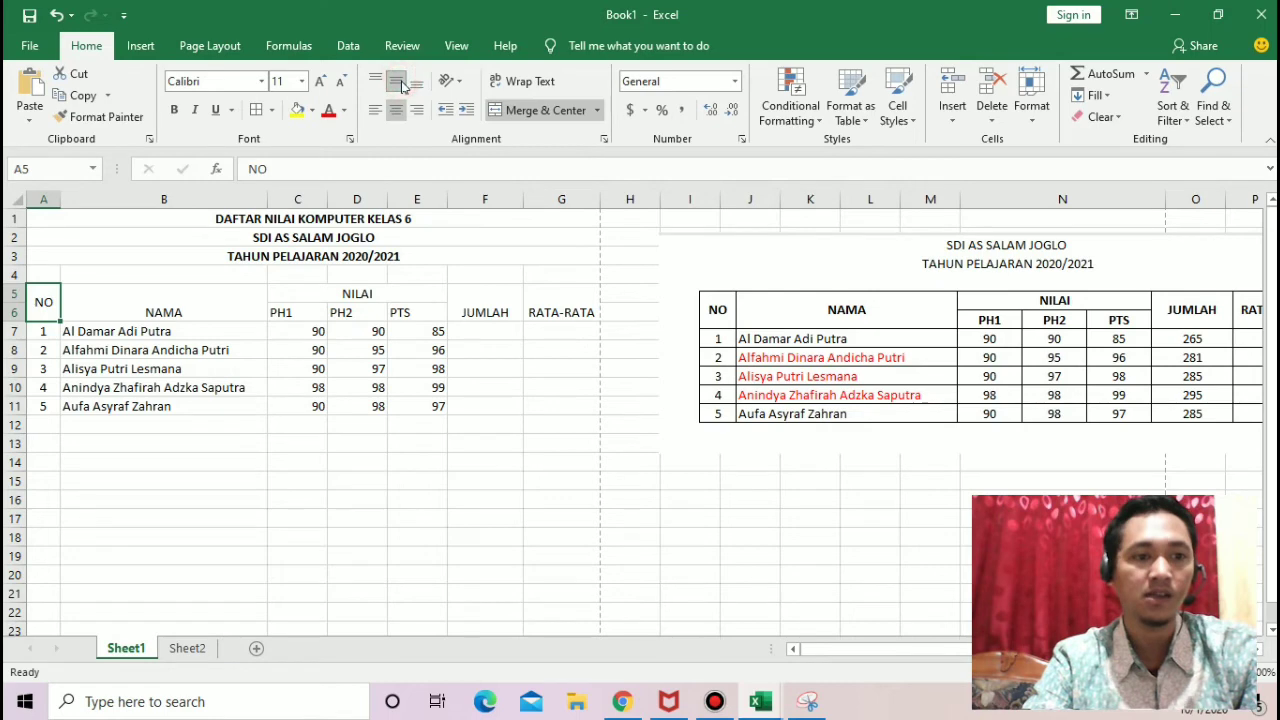
Step: Middle-align and horizontally center all the table headings in A5:G6, including NAMA, JUMLAH and RATA-RATA
click(196, 304)
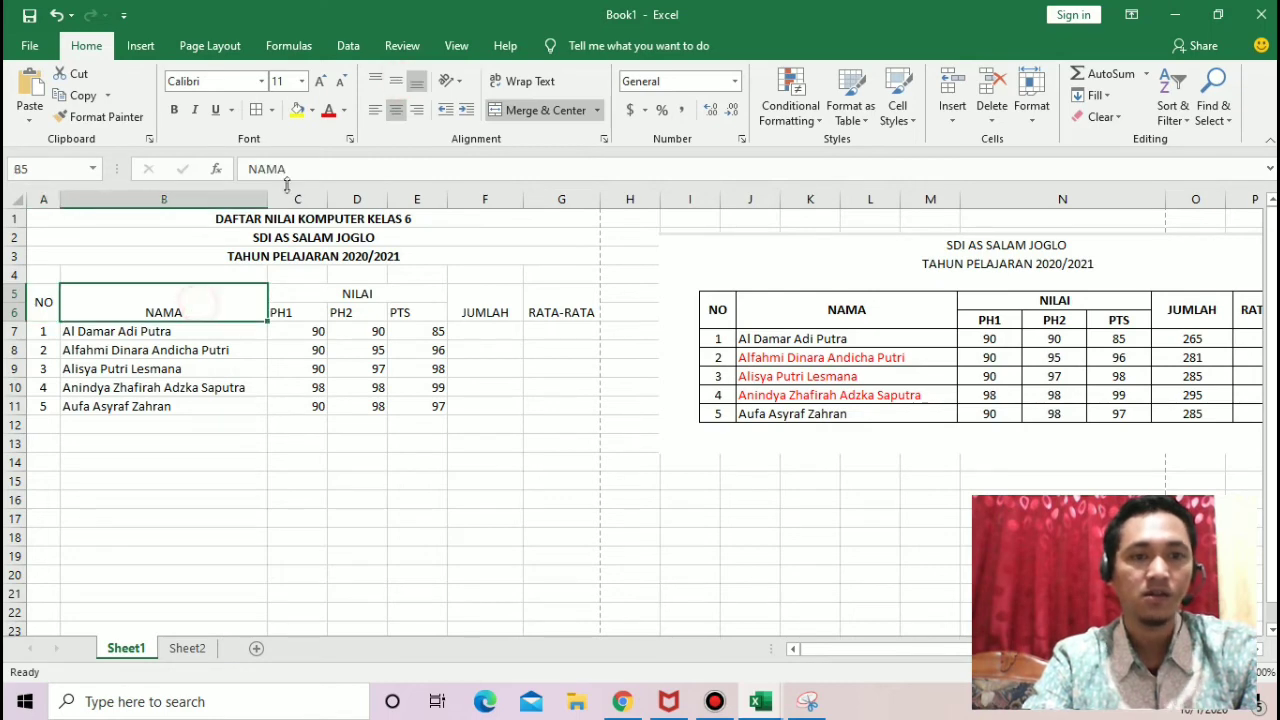
click(401, 84)
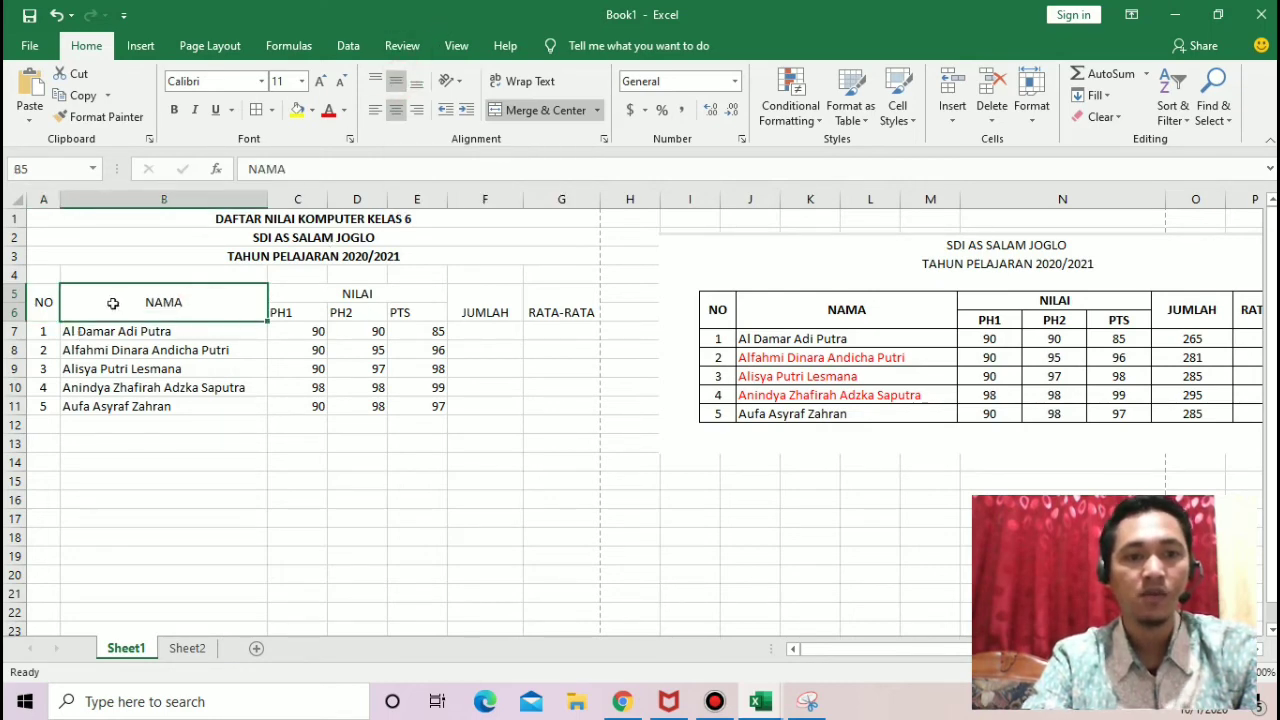
drag(44, 302, 555, 297)
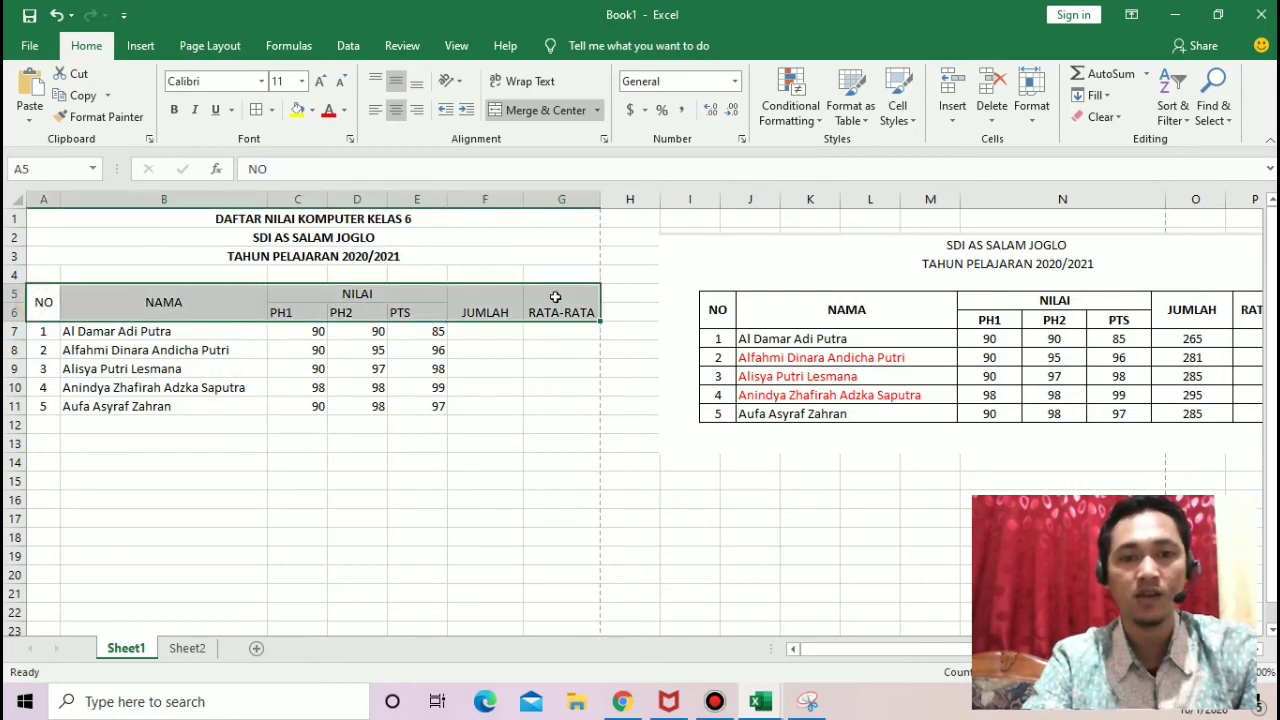
click(399, 89)
click(399, 89)
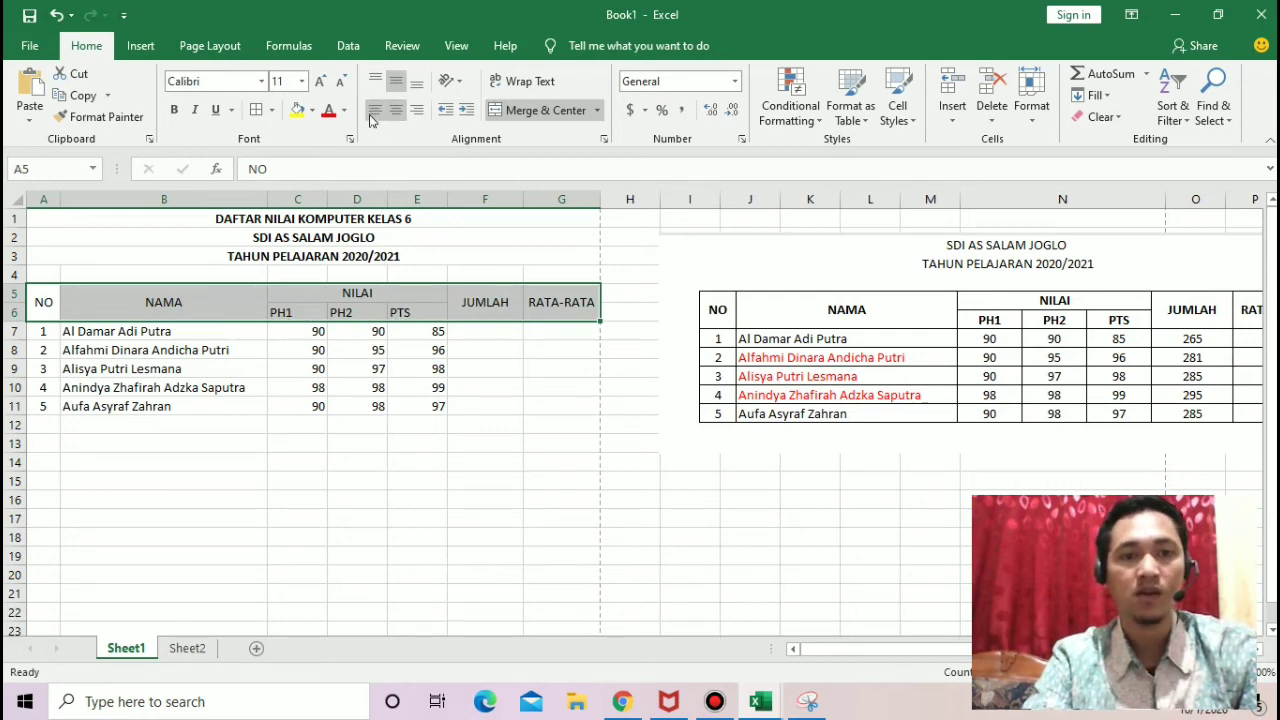
click(406, 117)
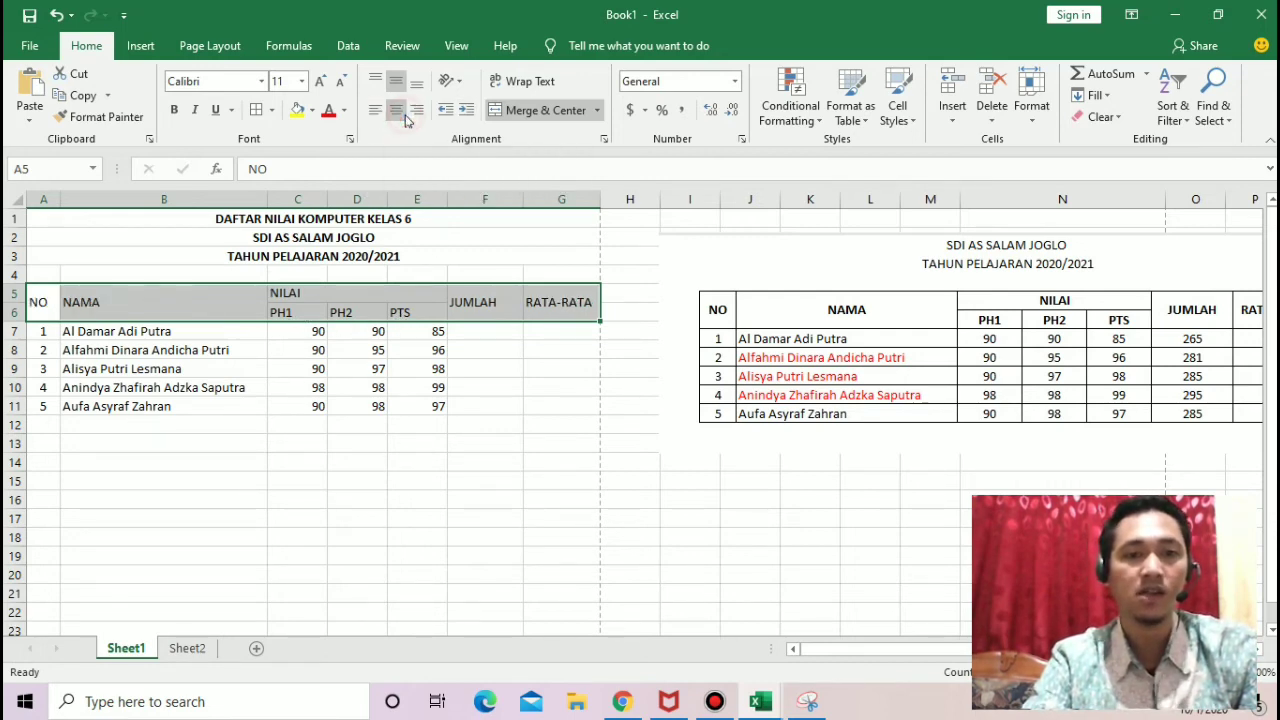
click(397, 110)
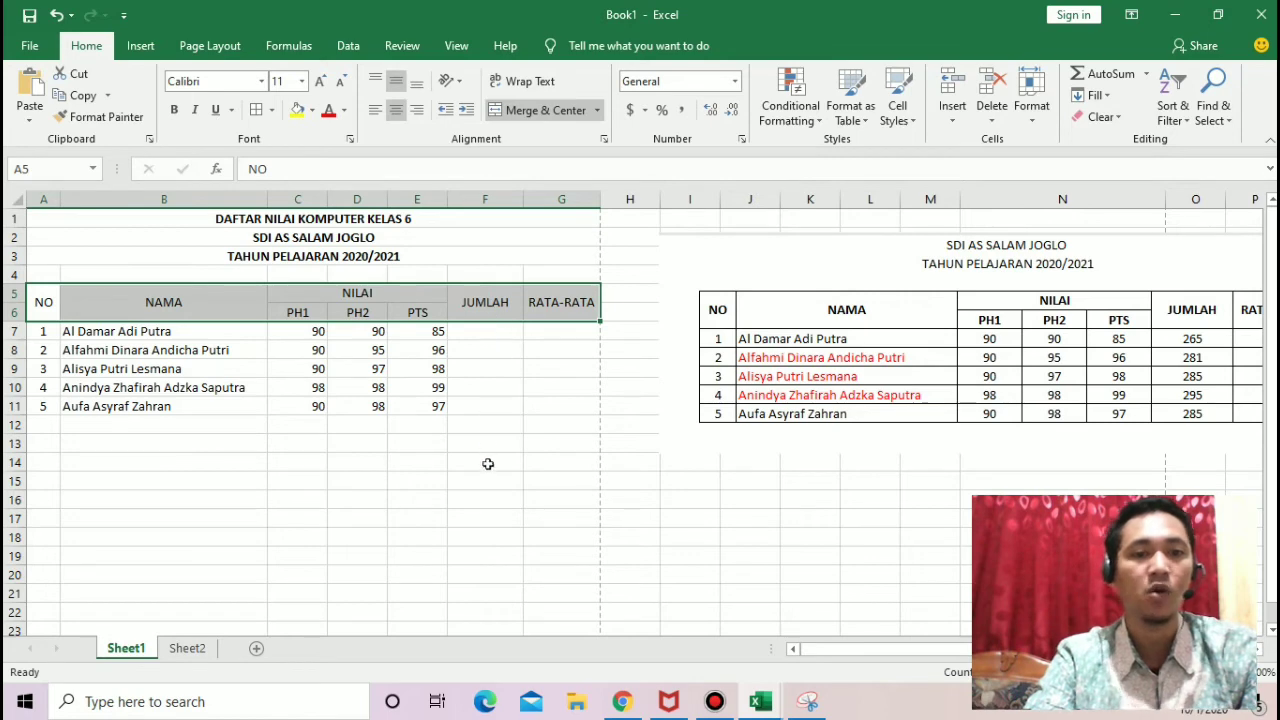
click(561, 439)
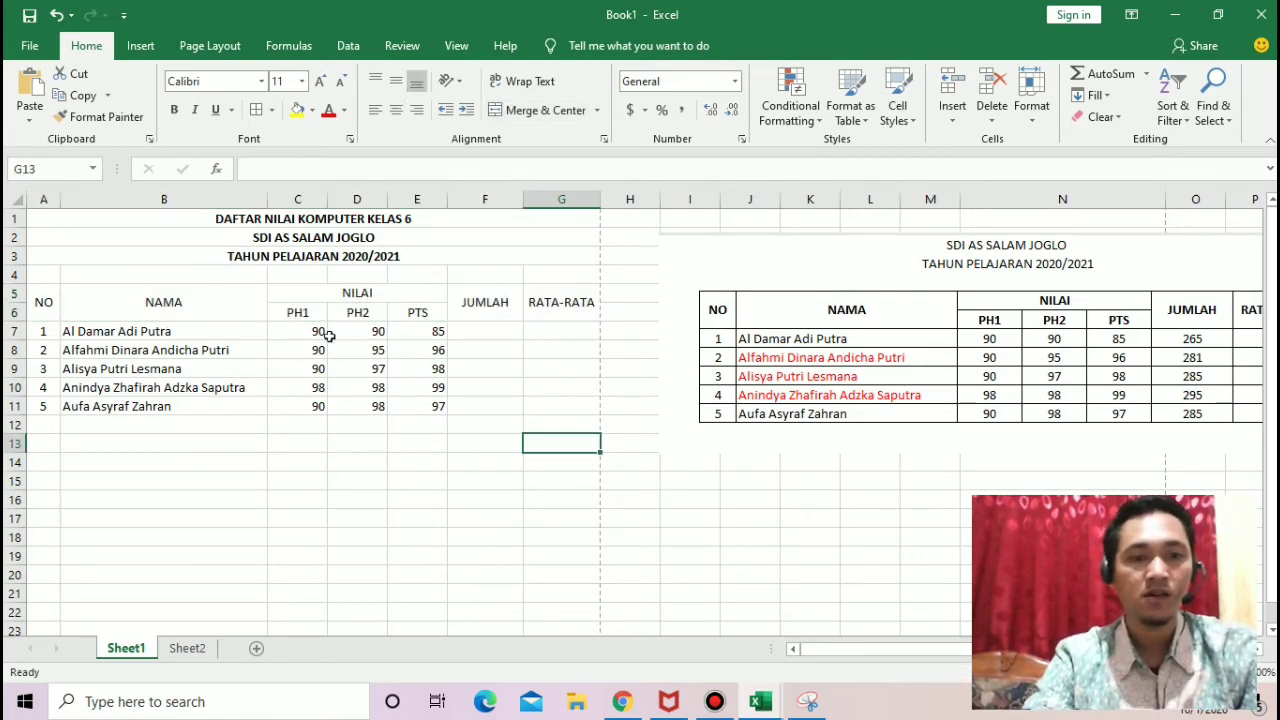
Step: Center the PH1, PH2 and PTS scores in C7:E11 horizontally
drag(303, 331, 430, 407)
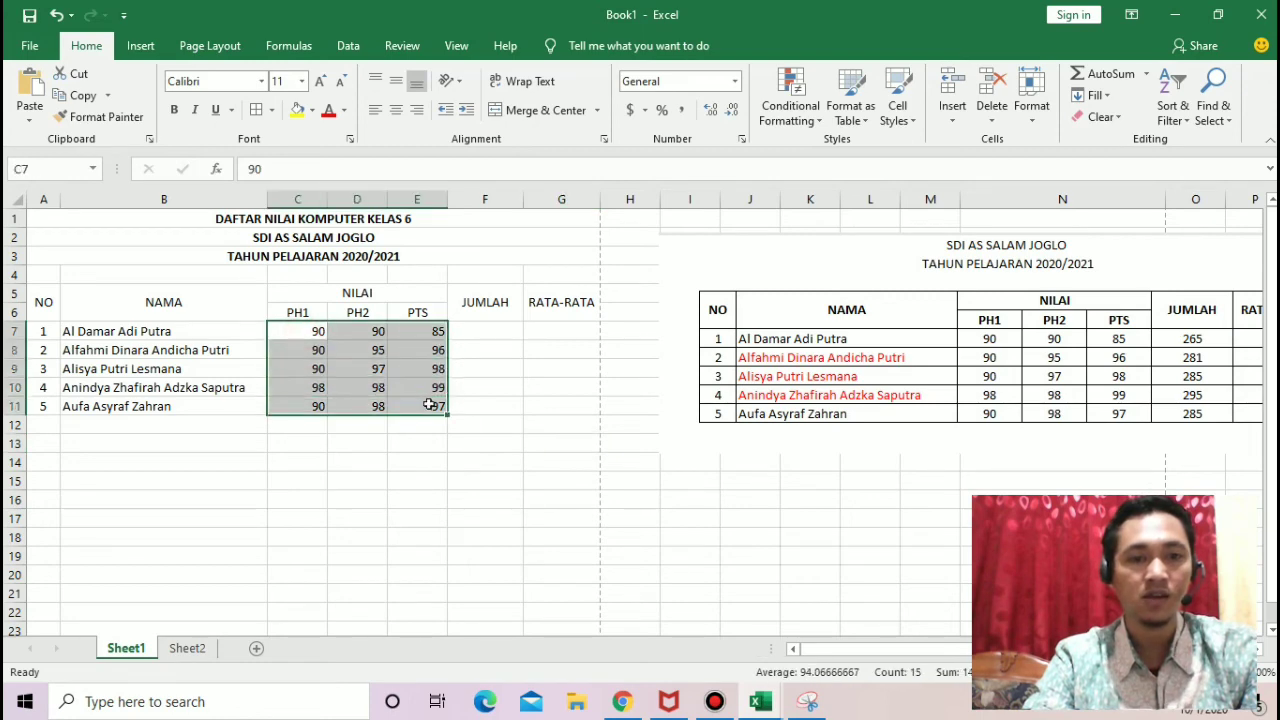
click(396, 110)
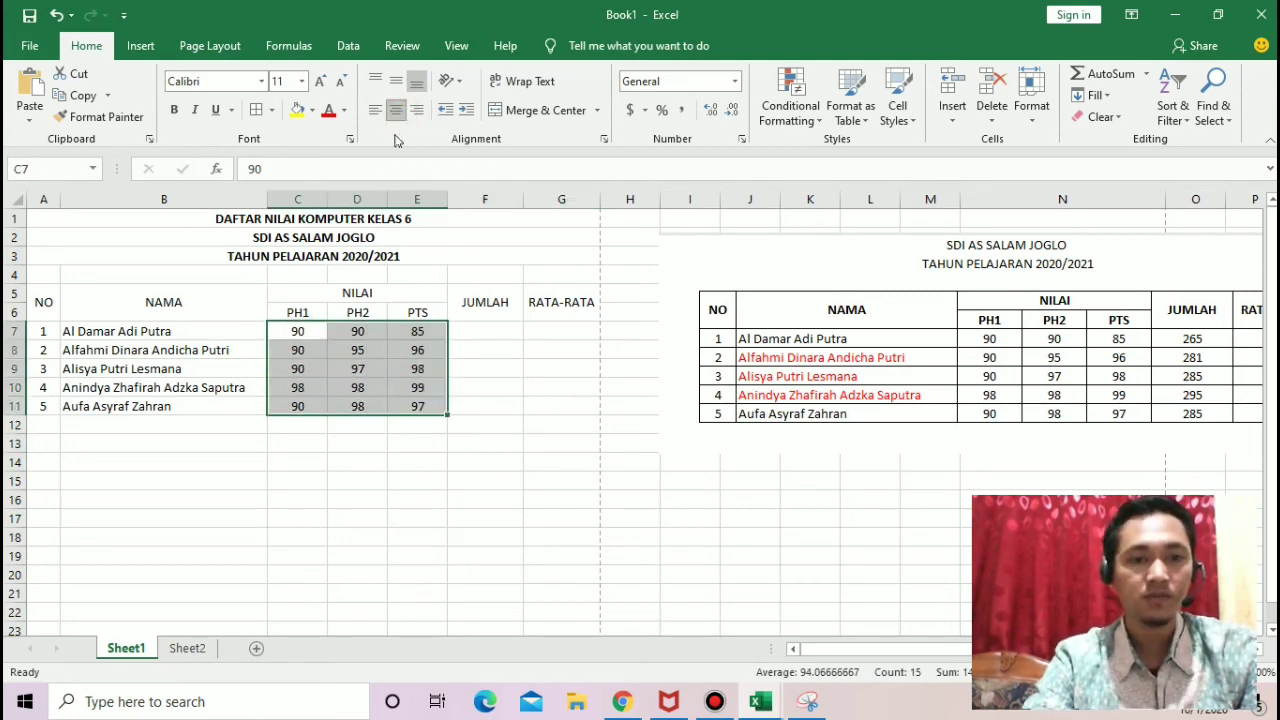
click(518, 371)
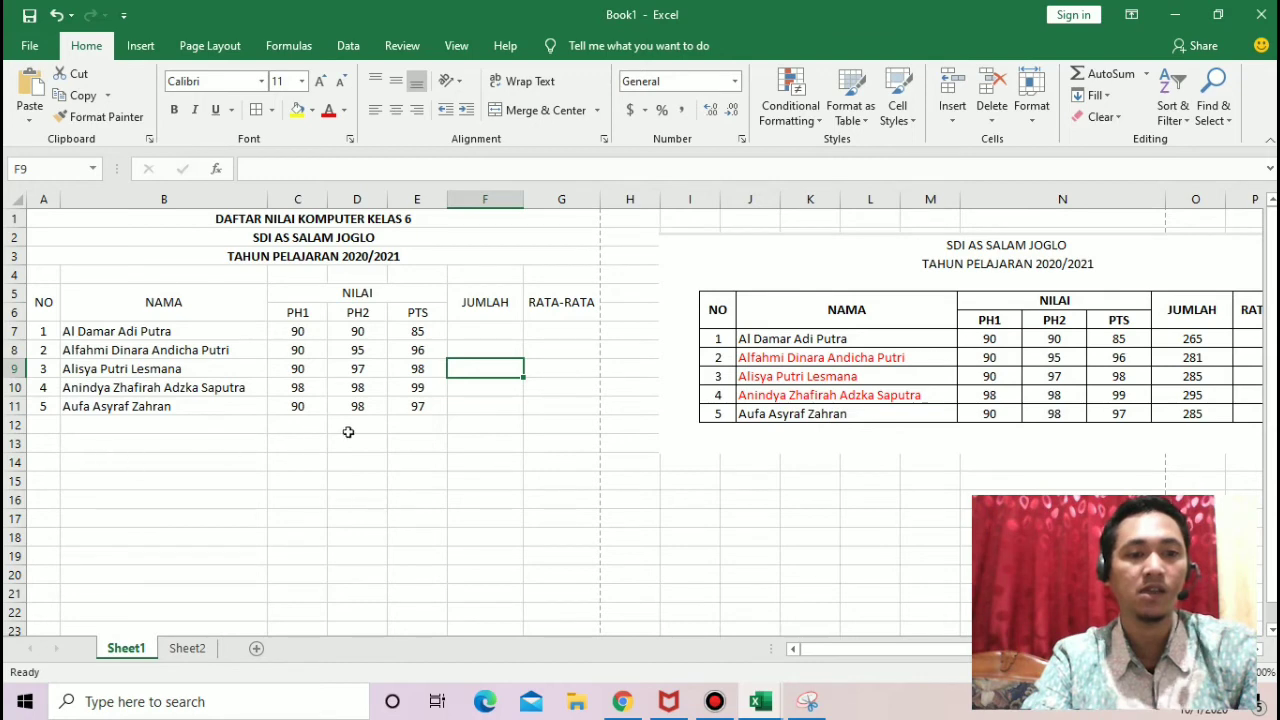
Step: Make the table headings in A5:G6 bold
drag(43, 300, 550, 304)
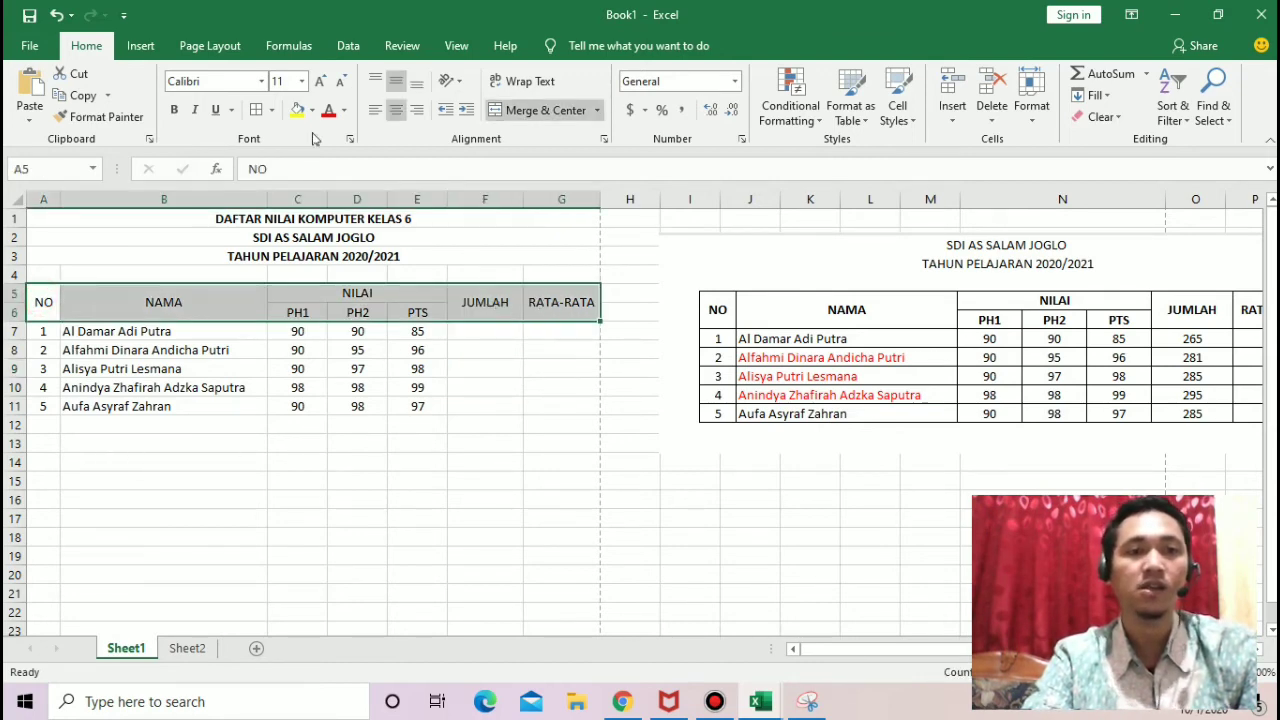
click(180, 113)
click(561, 352)
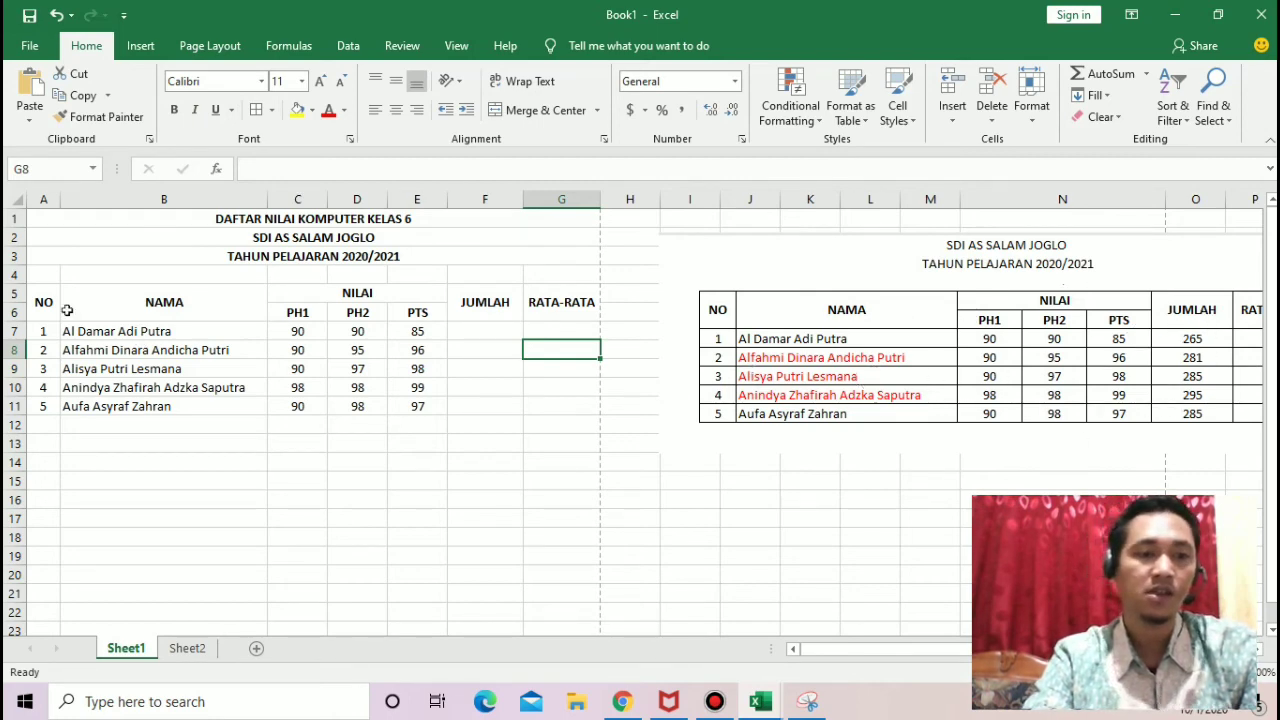
Step: Apply All Borders to the whole grade table, A5:G11
drag(43, 300, 546, 403)
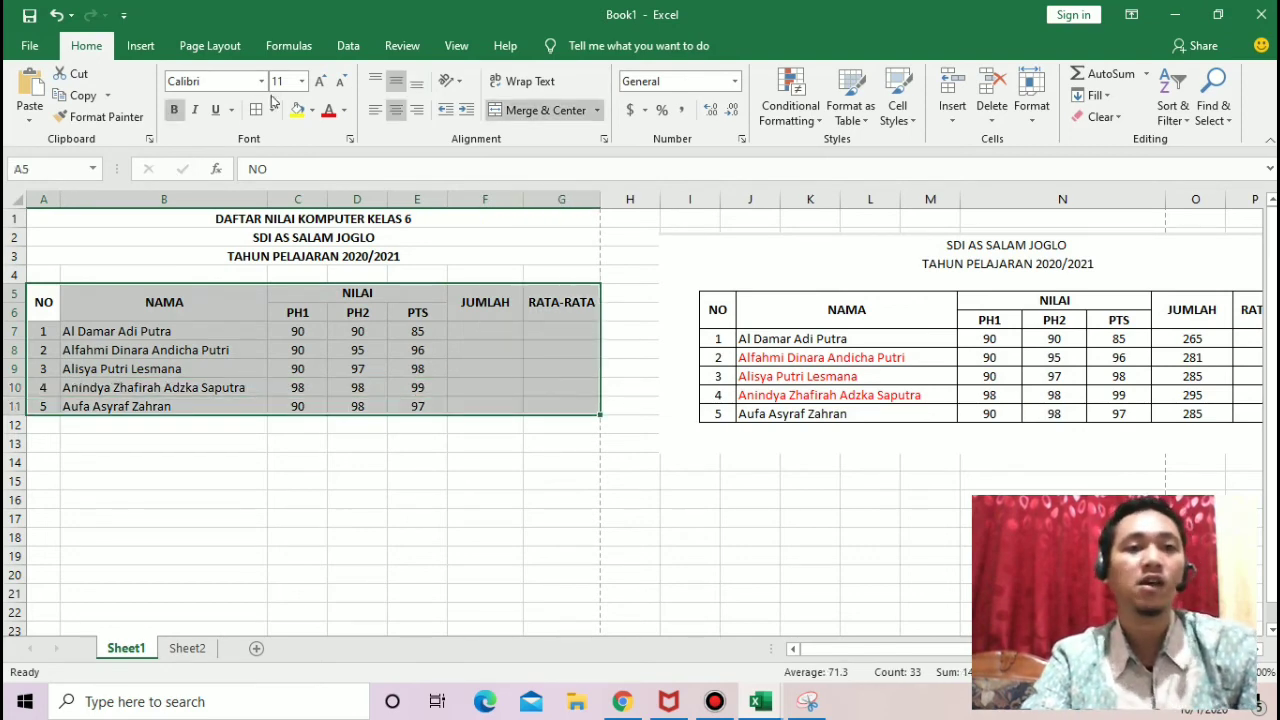
click(271, 111)
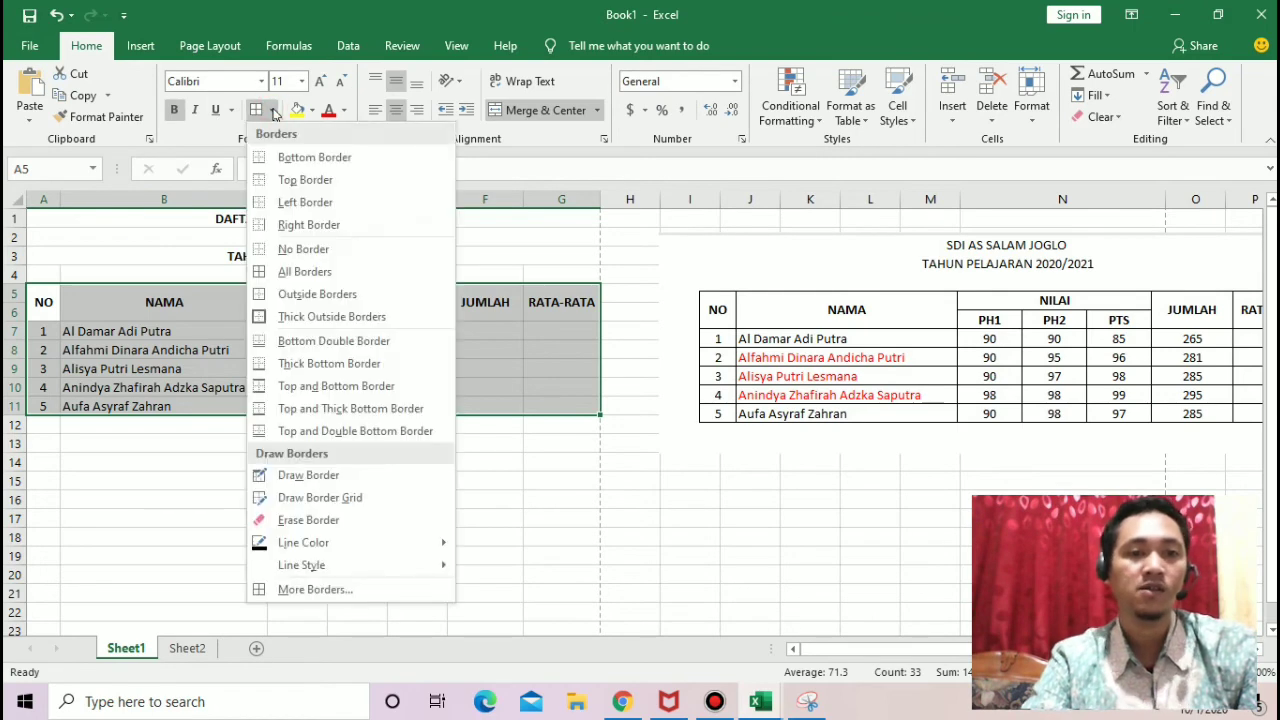
click(357, 272)
click(568, 466)
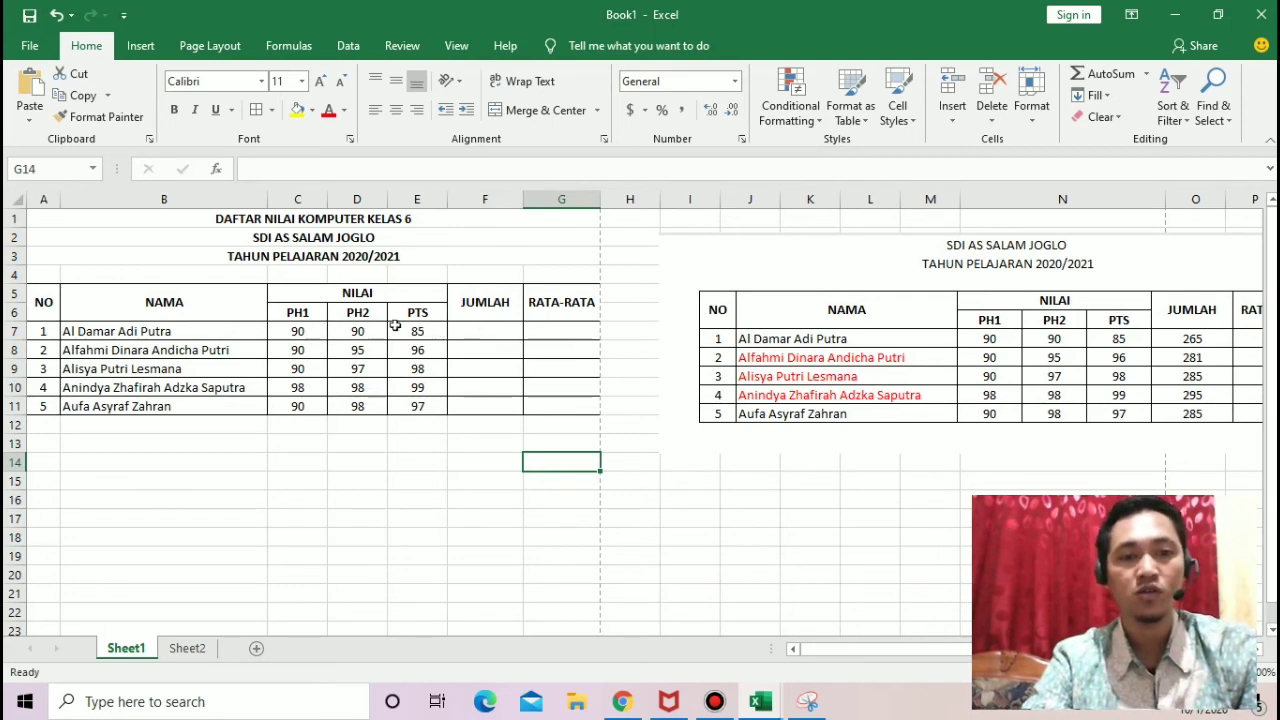
Step: Enter the addition formula =C7+D7+E7 in the first student's JUMLAH cell, F7
click(490, 329)
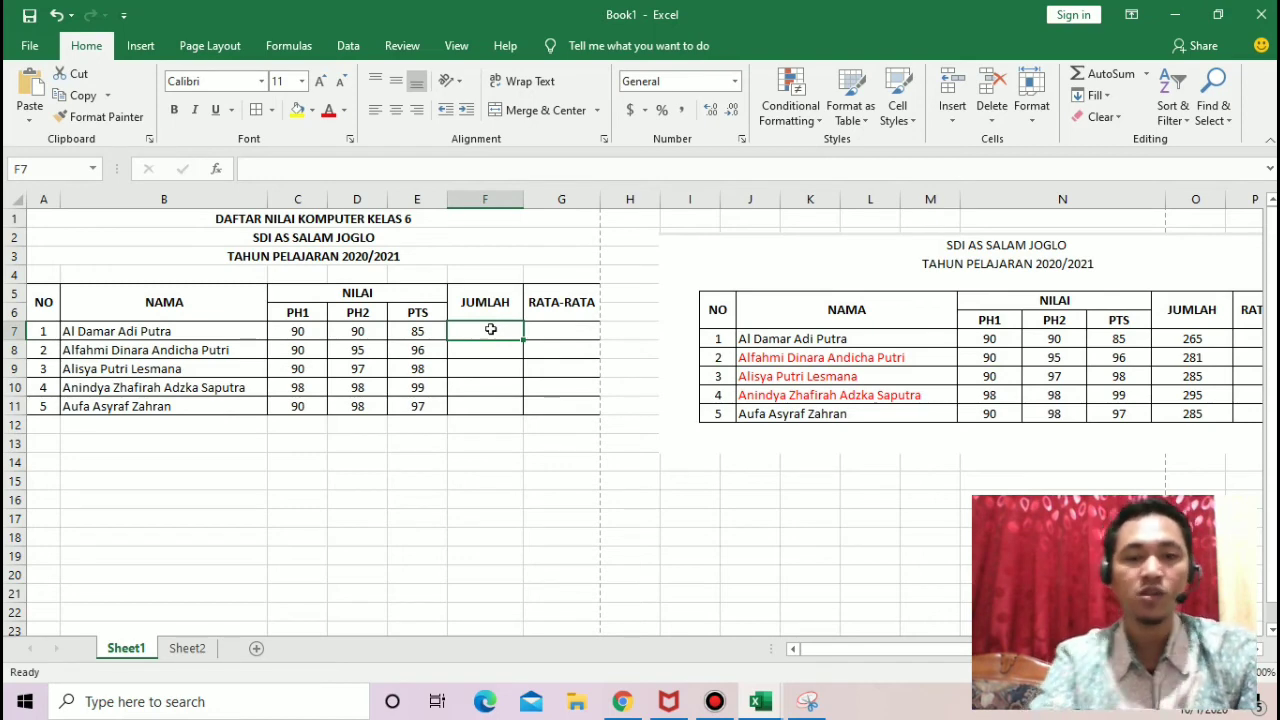
text(=)
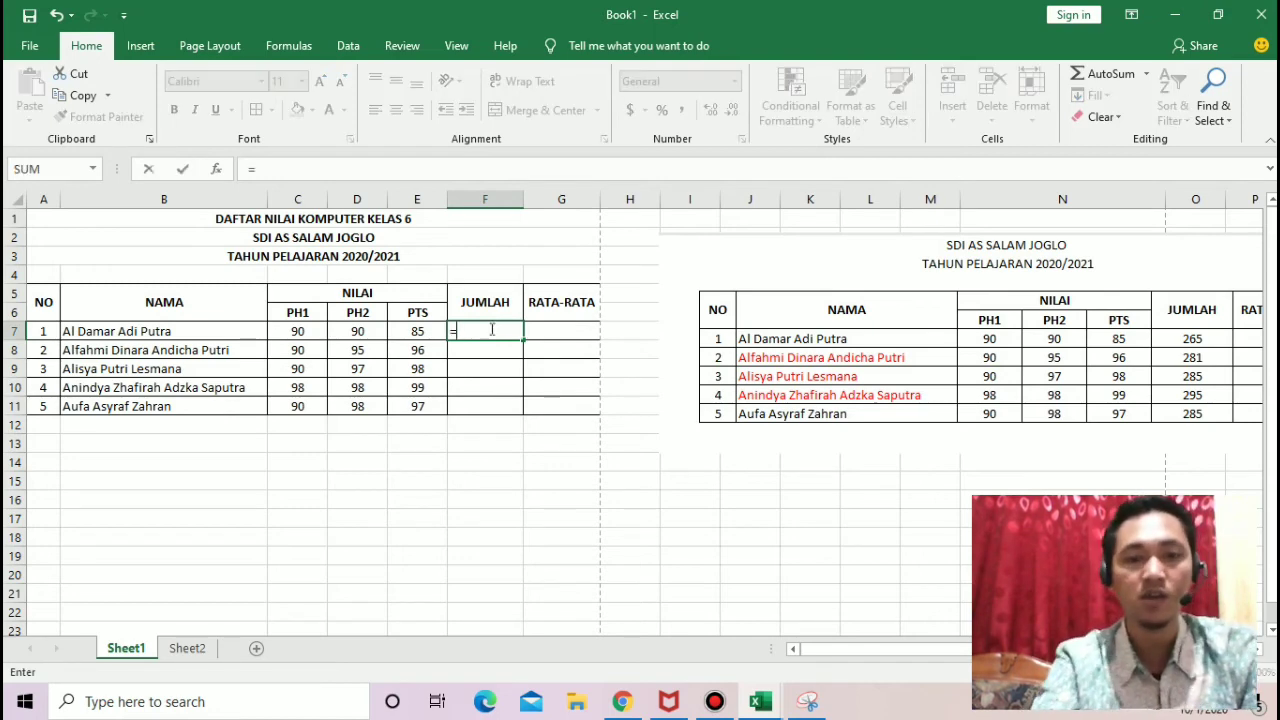
click(295, 330)
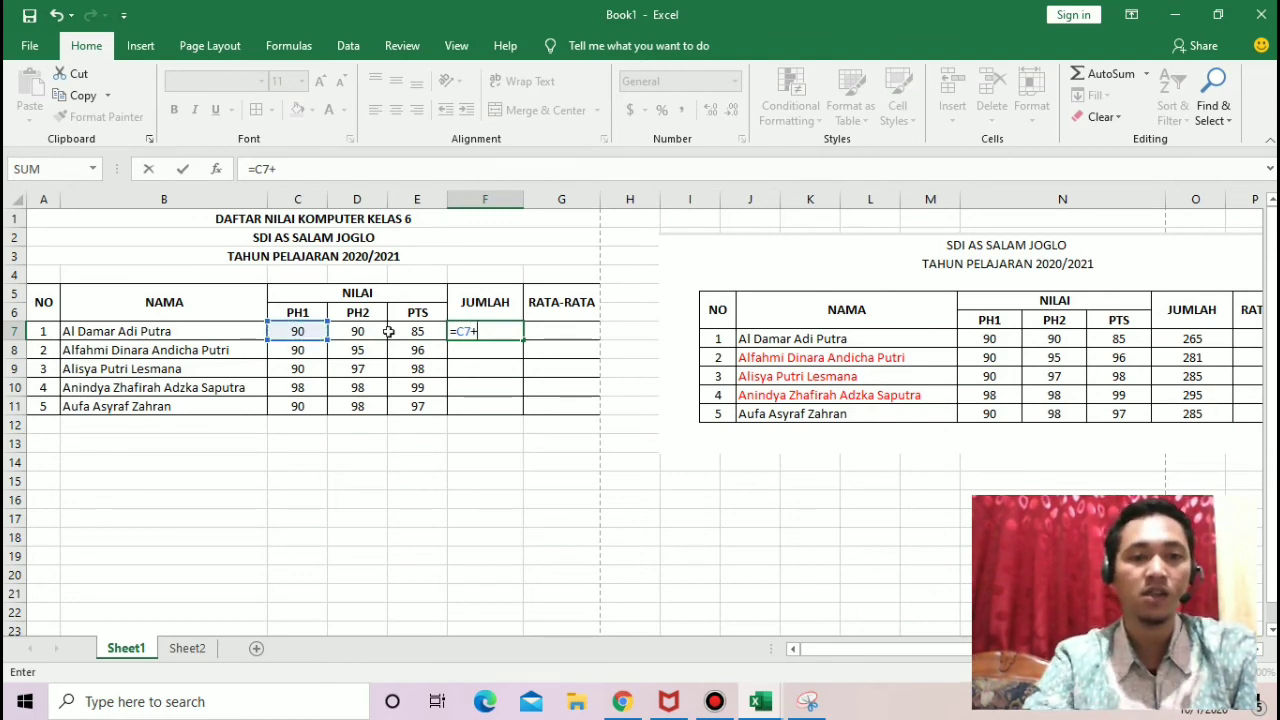
click(367, 331)
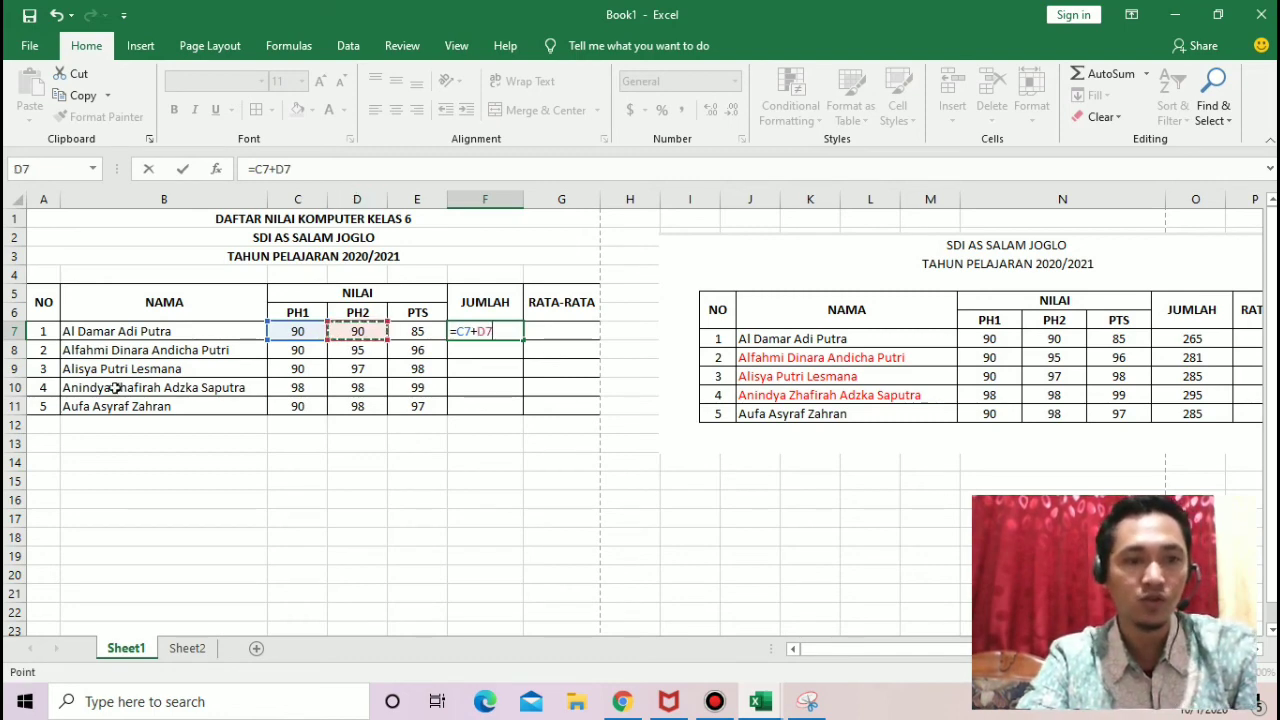
text(+)
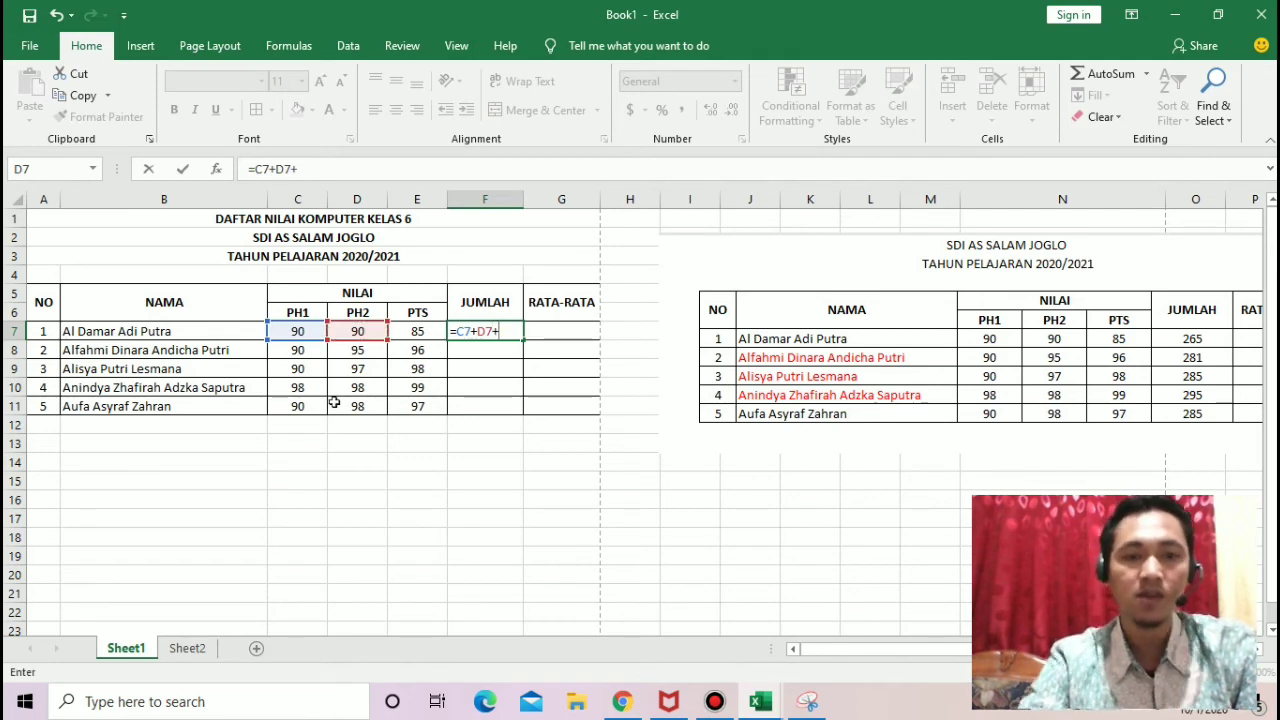
click(424, 333)
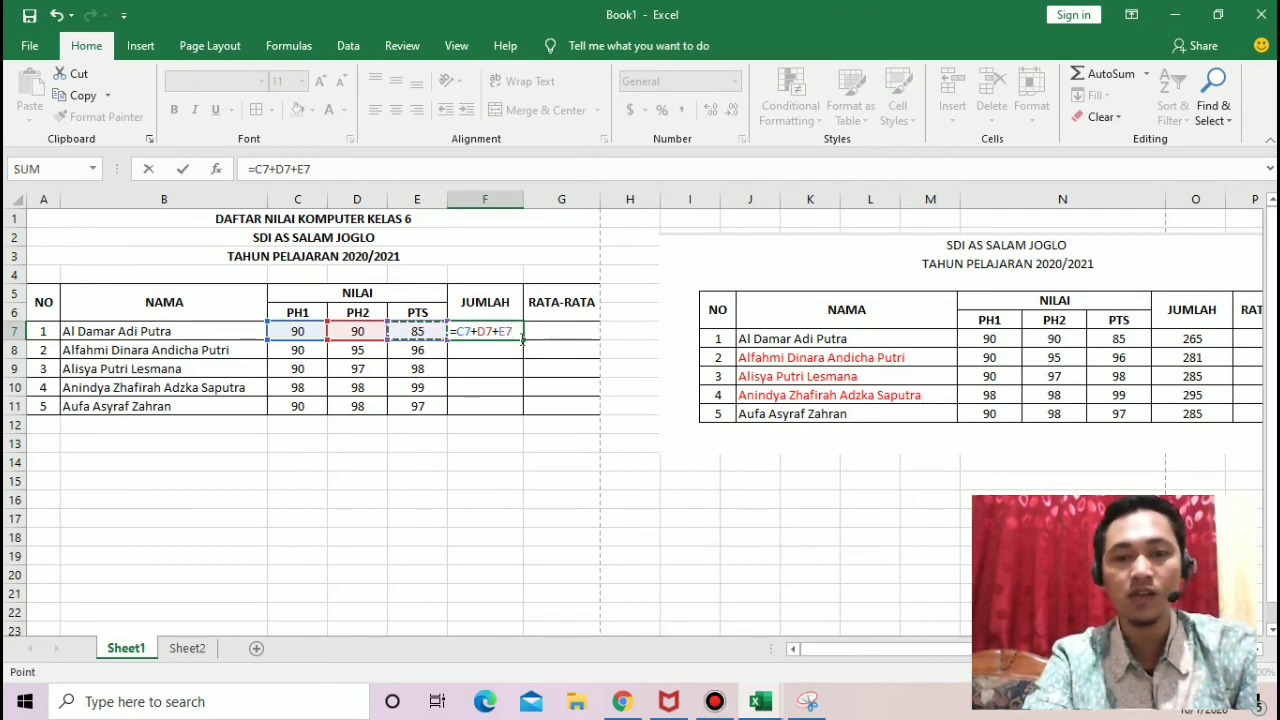
key(Return)
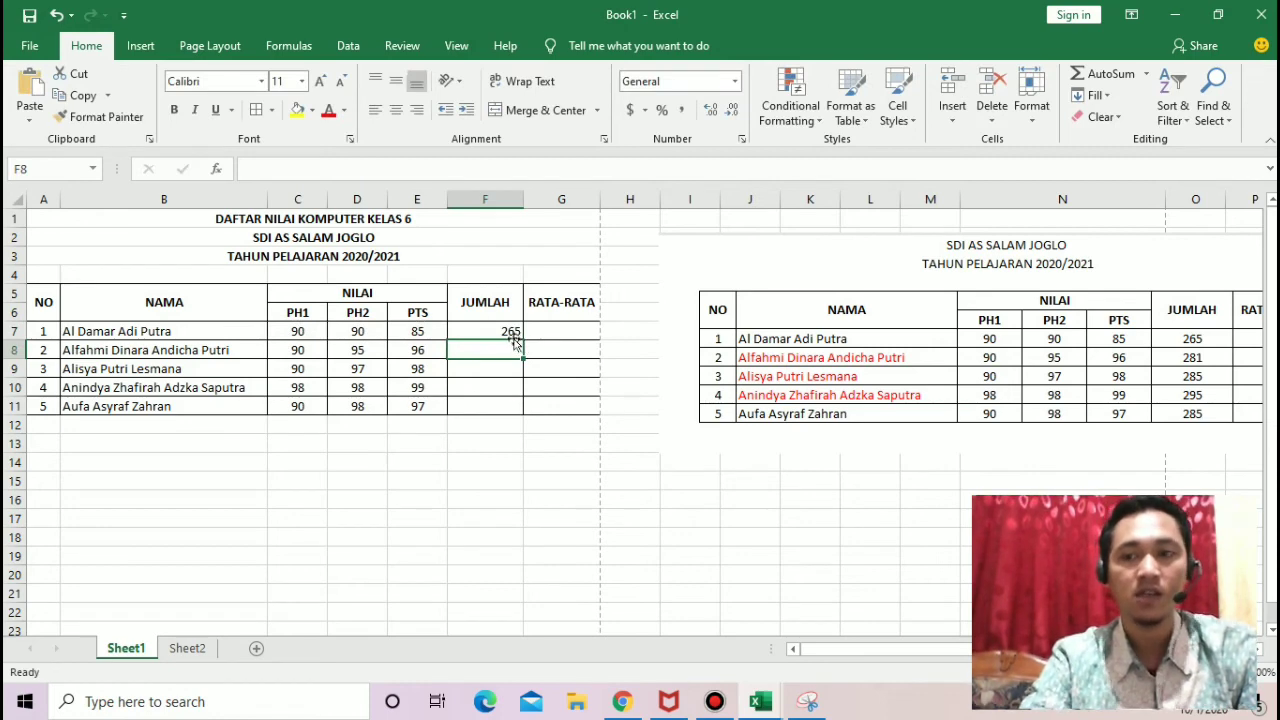
Step: Replace the formula in F7 with a SUM of the first student's scores, range C7:E7
click(506, 333)
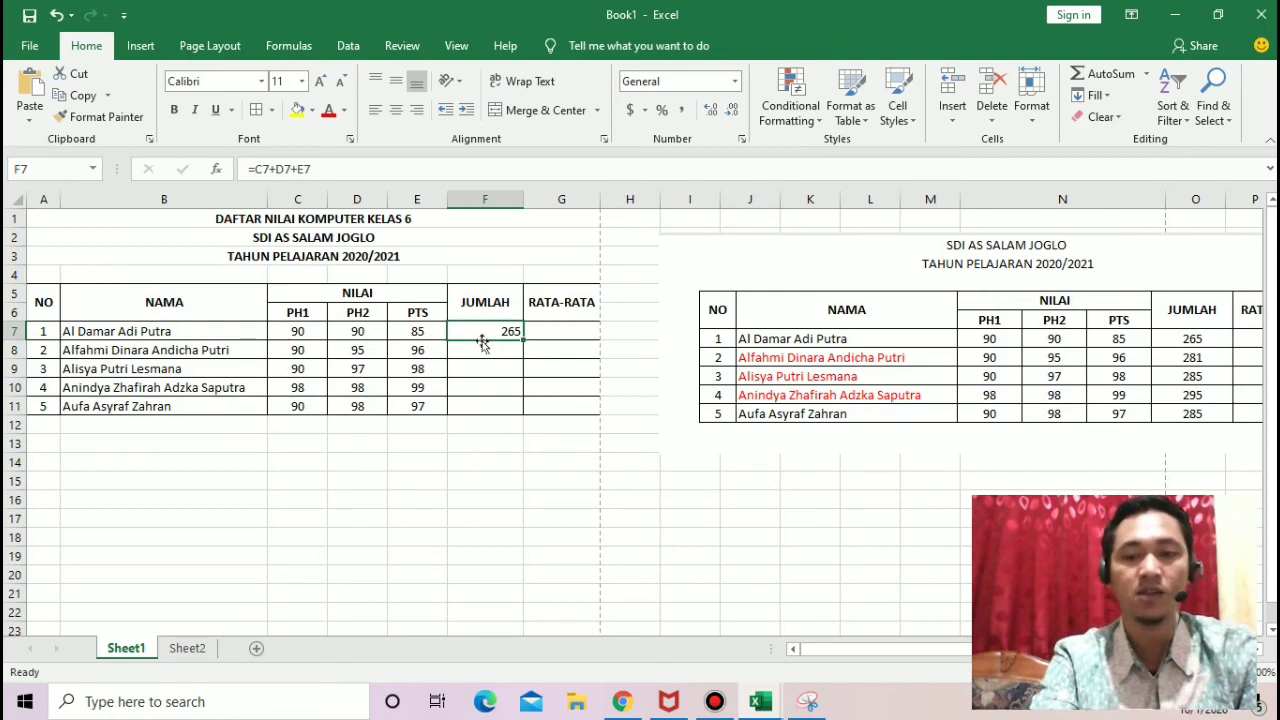
text(=)
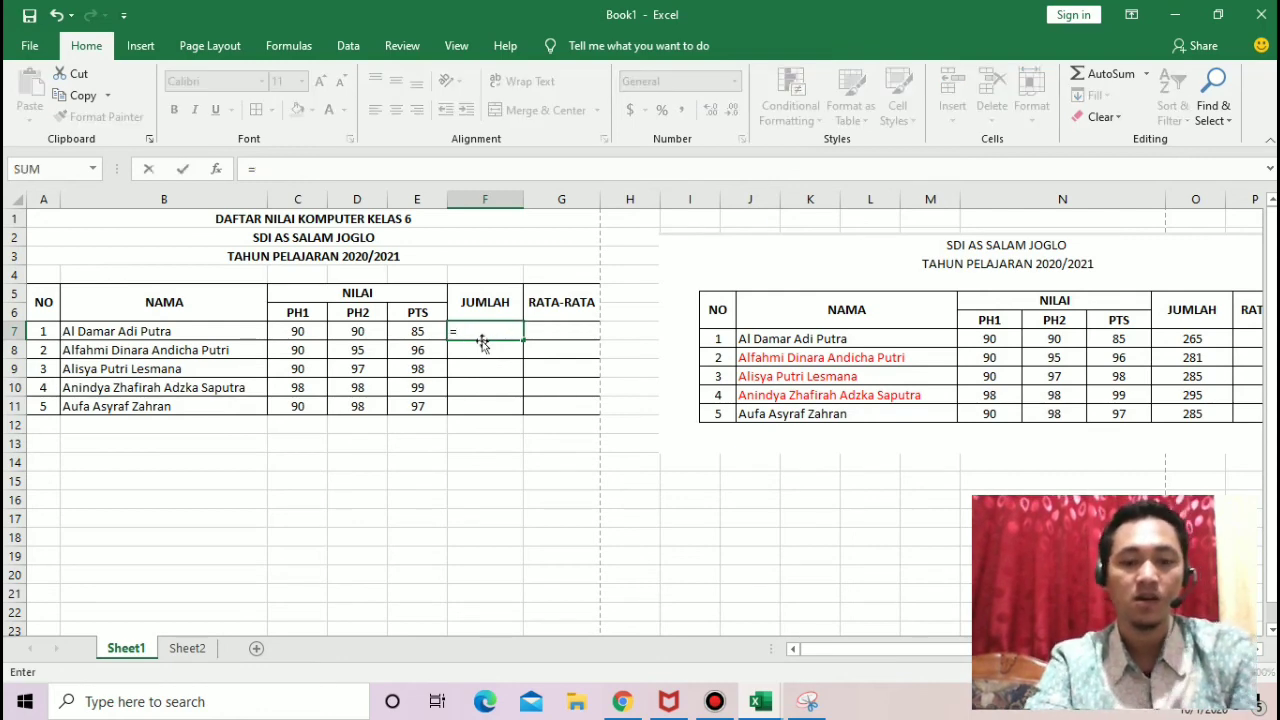
text(sum)
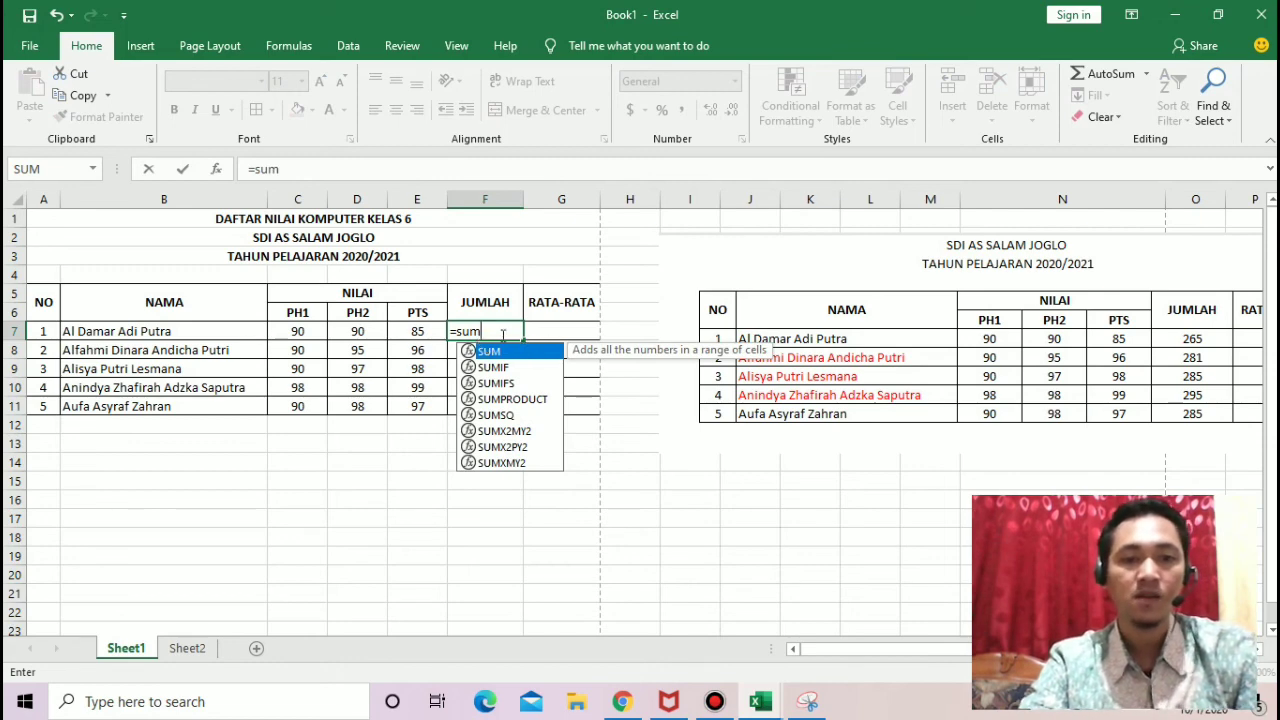
text(()
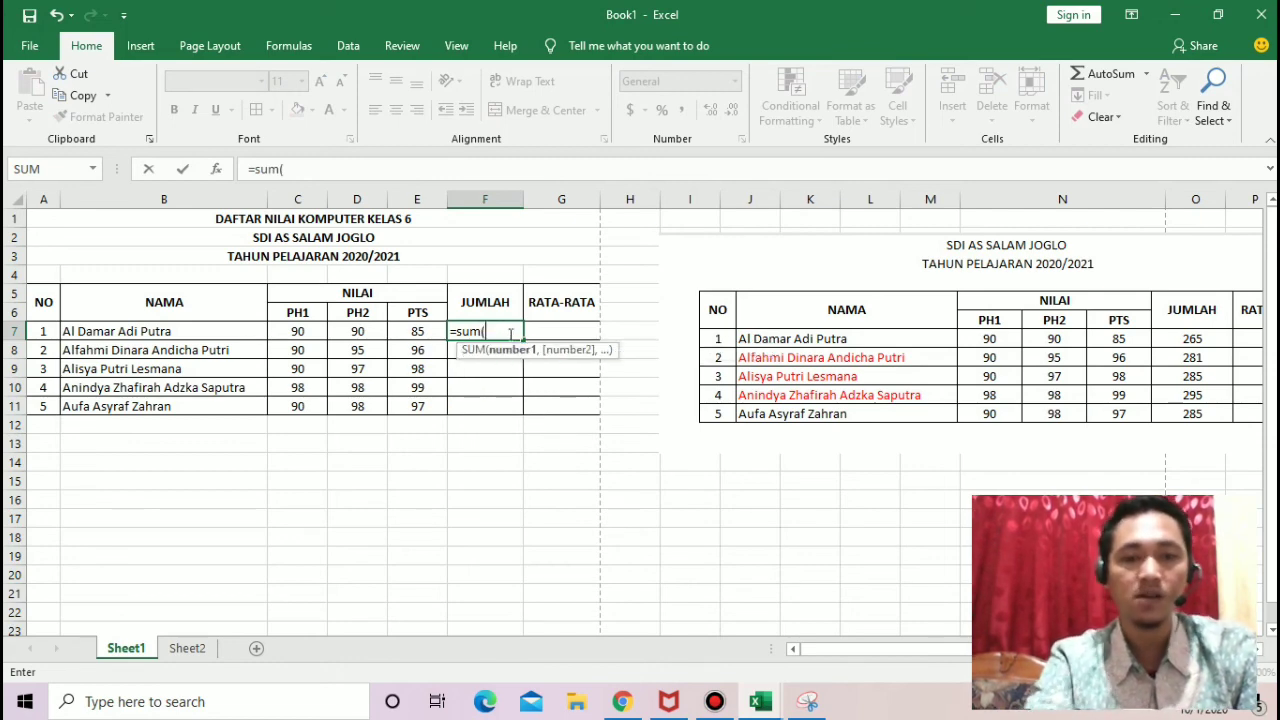
click(298, 331)
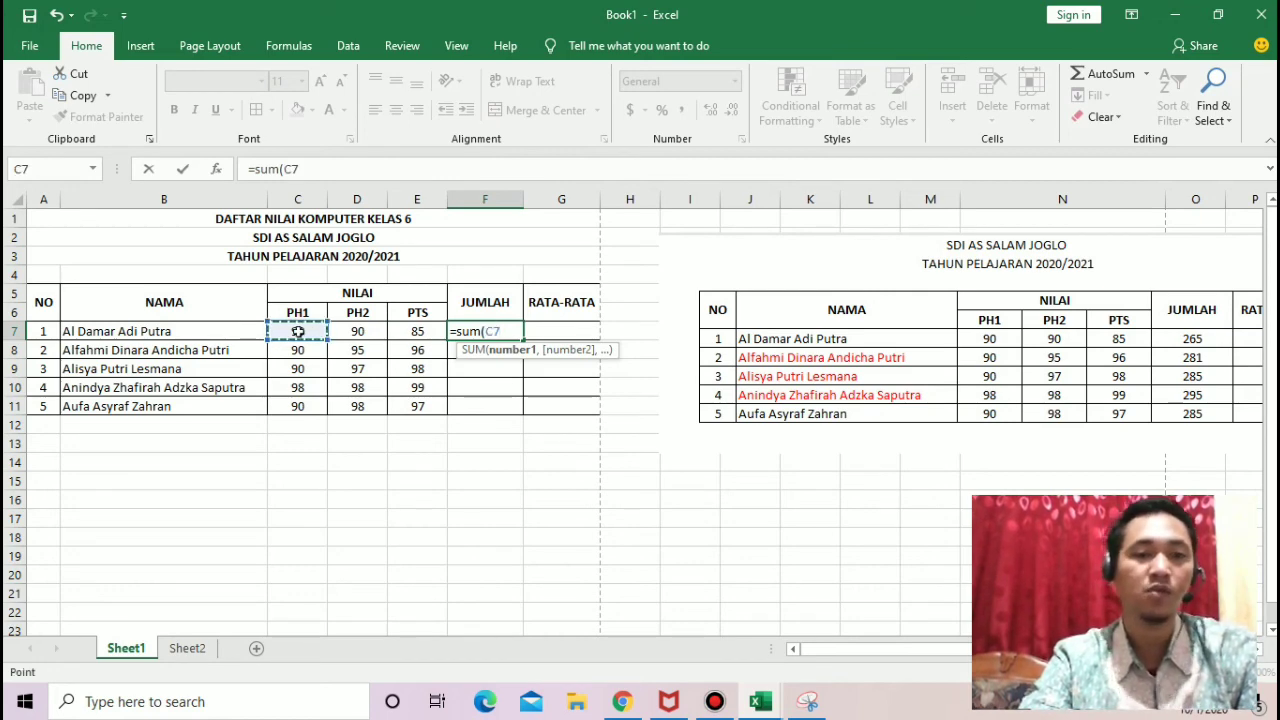
key(shift+Right)
key(shift+Right)
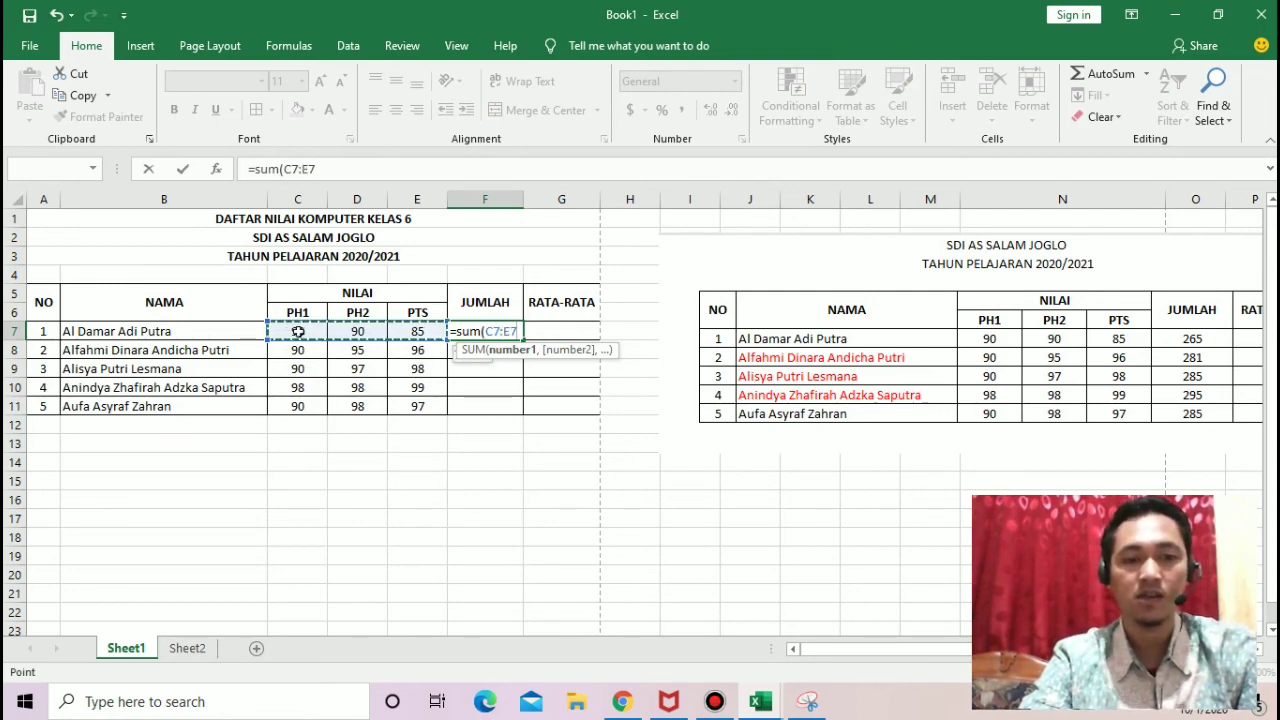
key(shift+Right)
key(shift+Left)
key(shift+Left)
key(shift+Left)
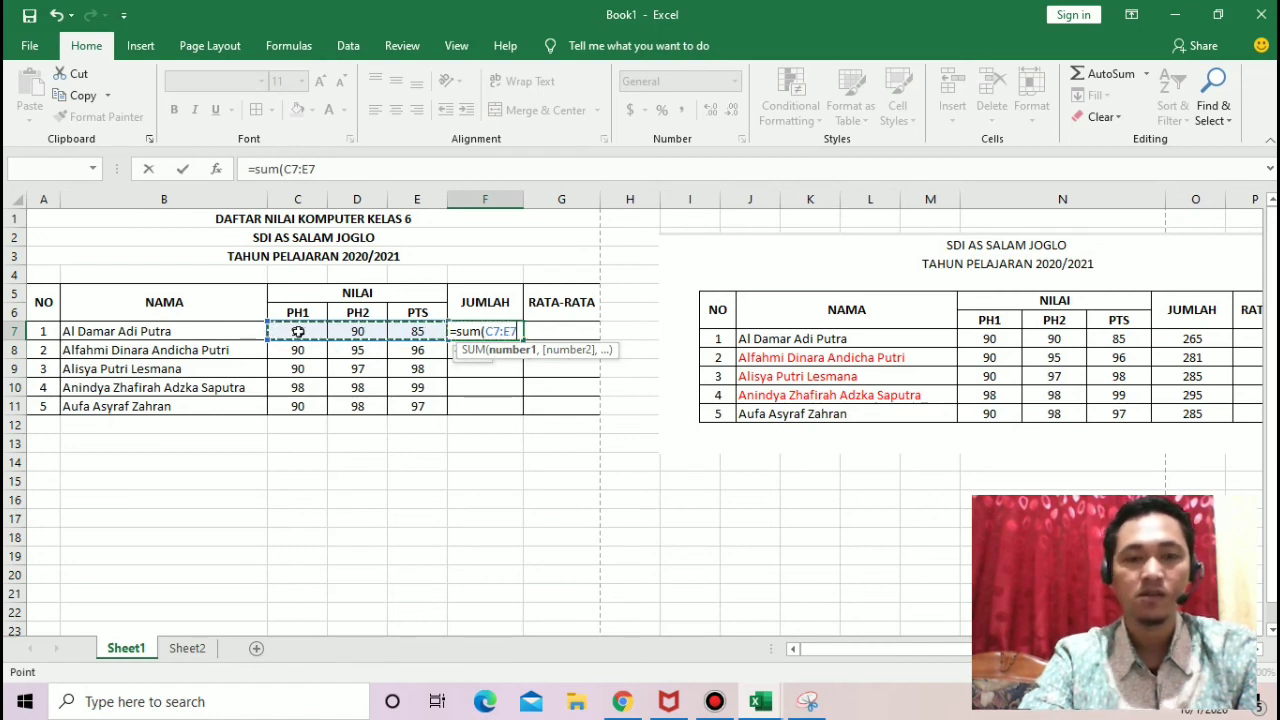
key(Right)
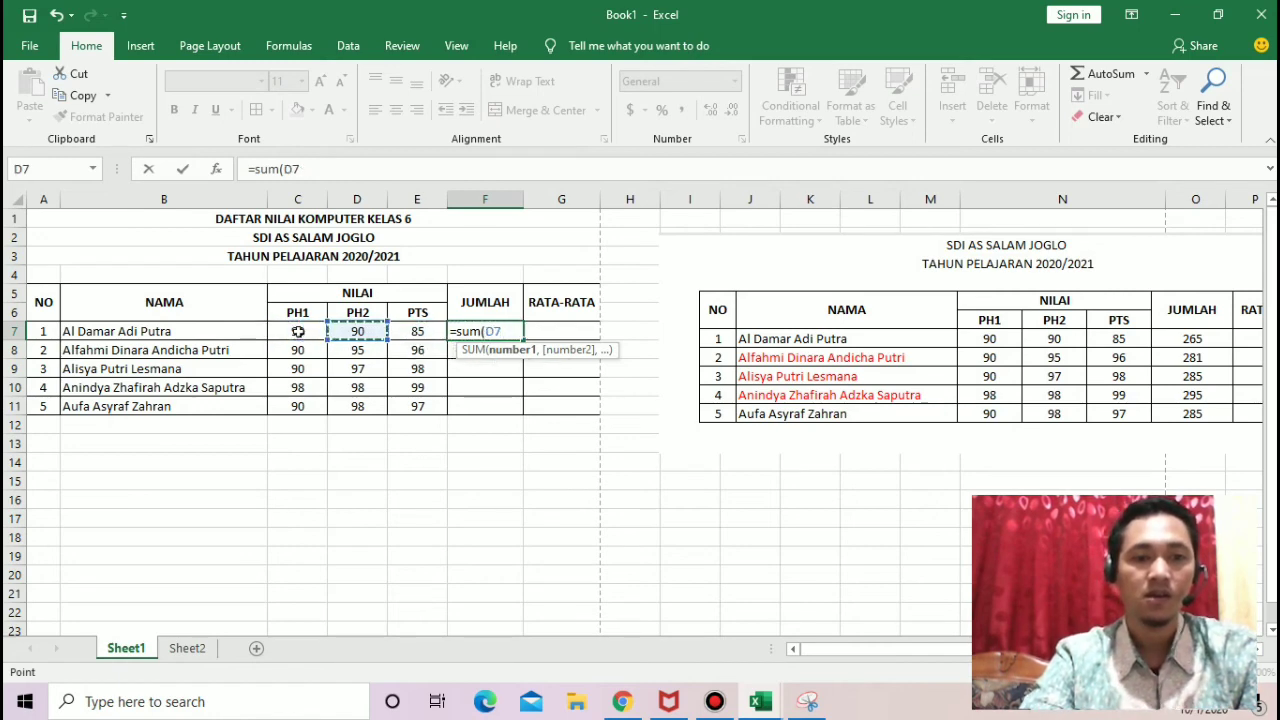
key(Left)
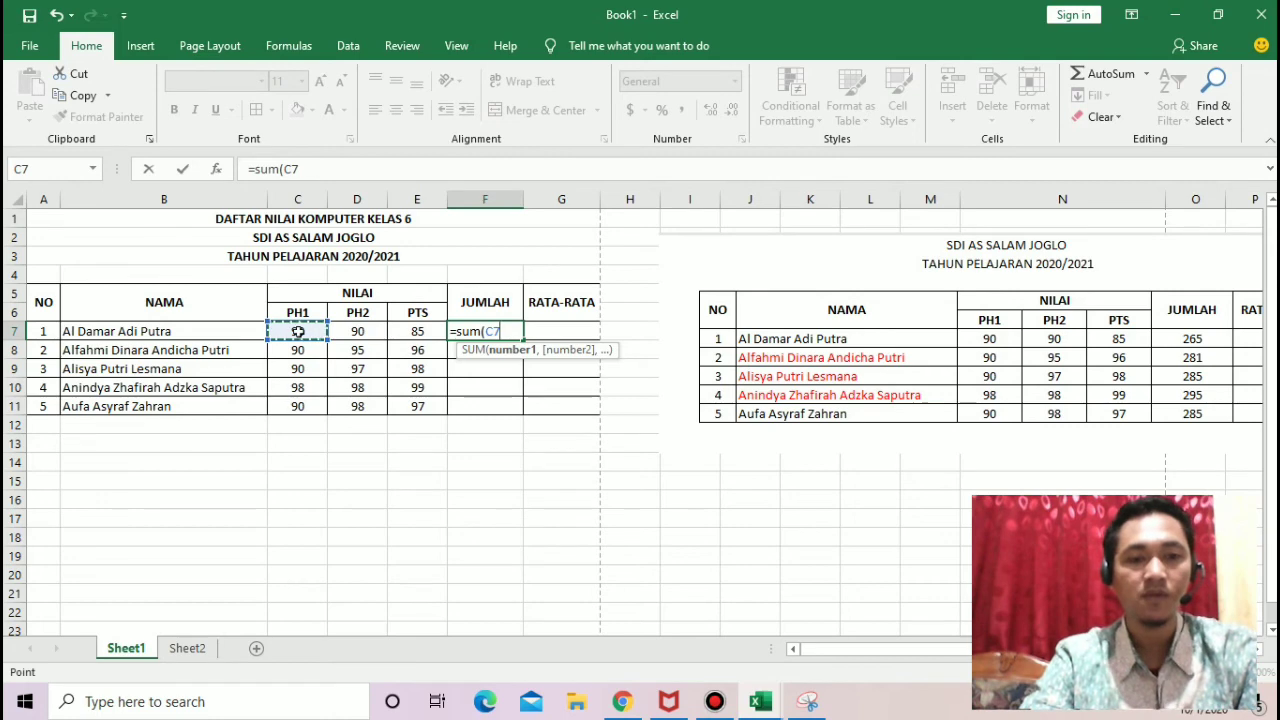
key(shift+Right)
key(shift+Right)
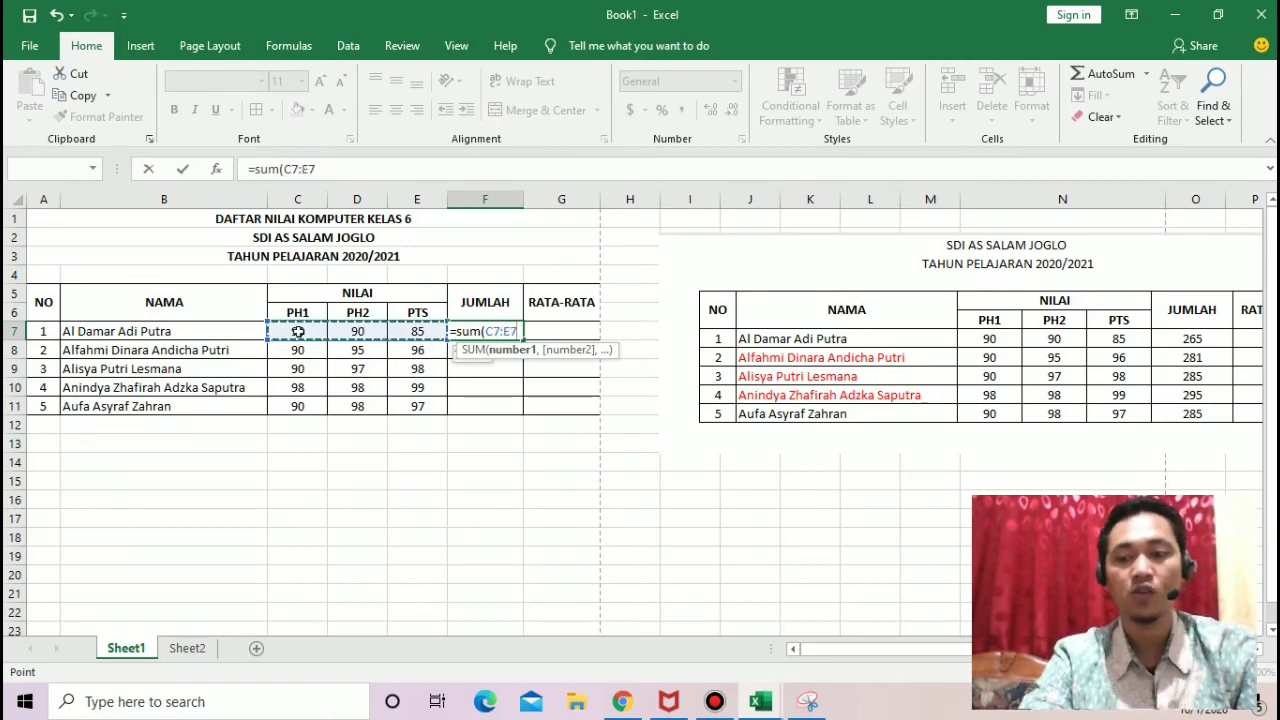
key(Return)
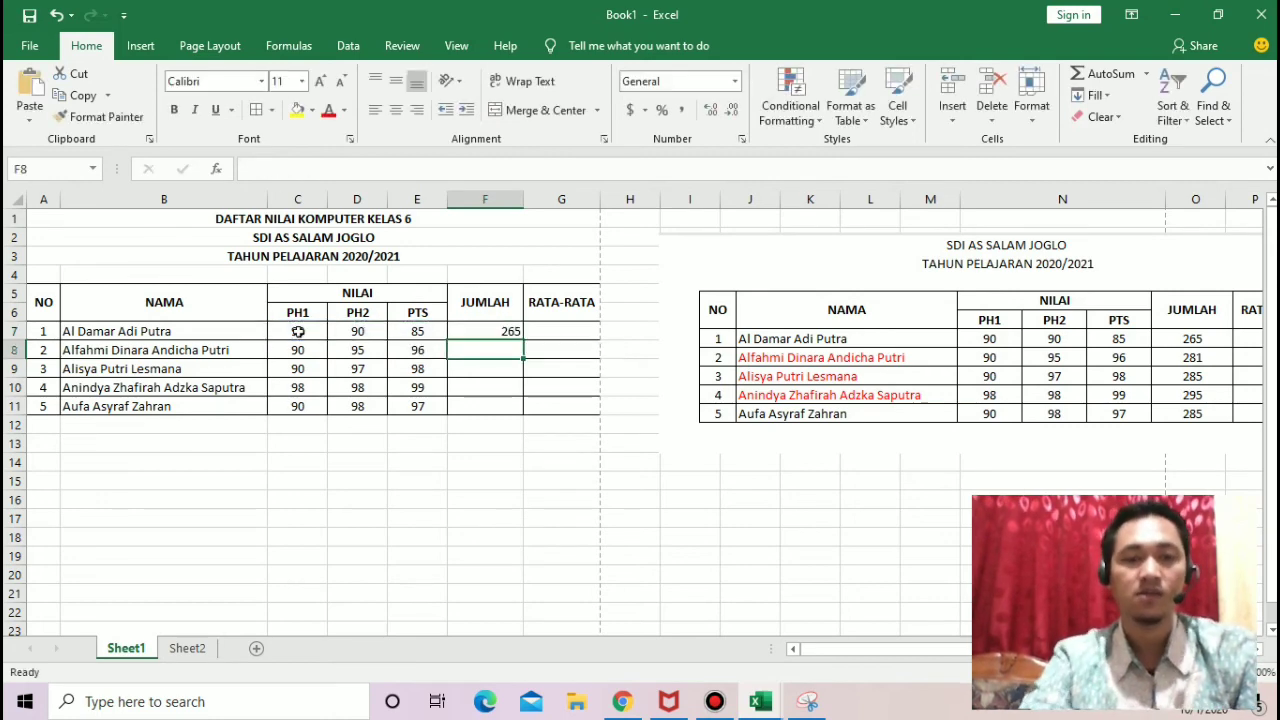
click(481, 332)
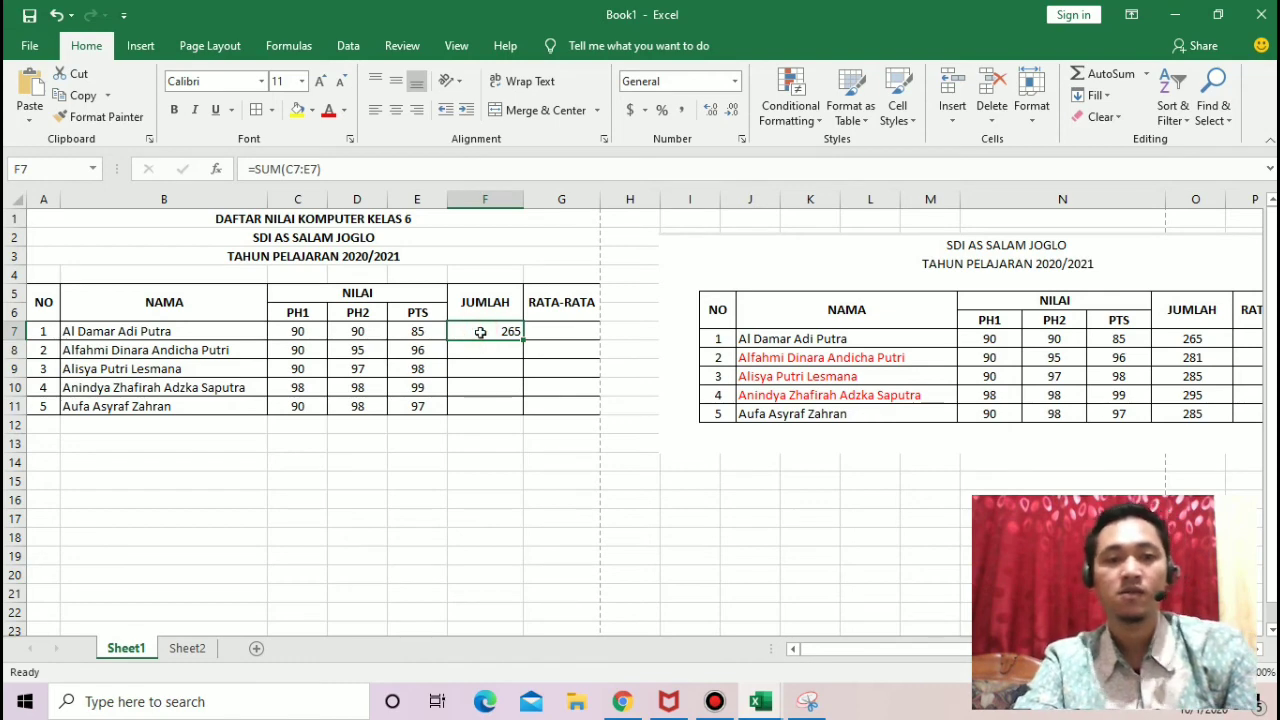
Step: Fill the SUM formula from F7 down through F11 so every student has a JUMLAH total
click(551, 333)
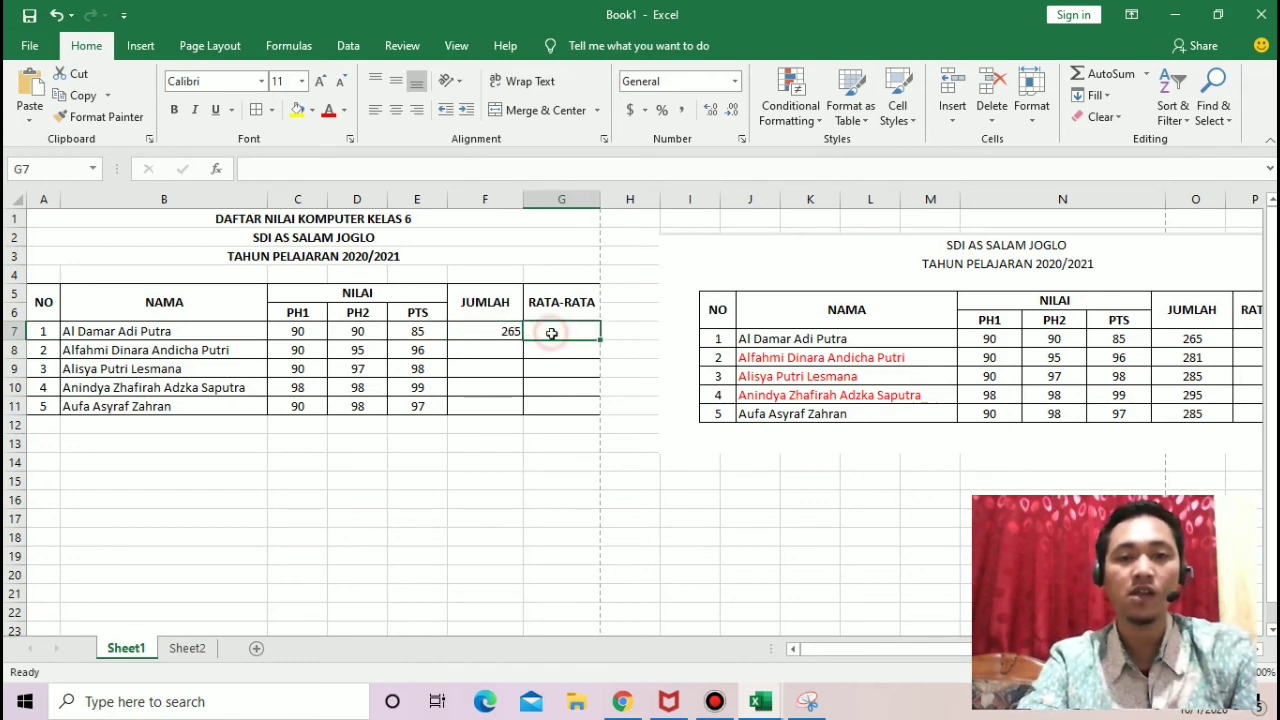
click(494, 333)
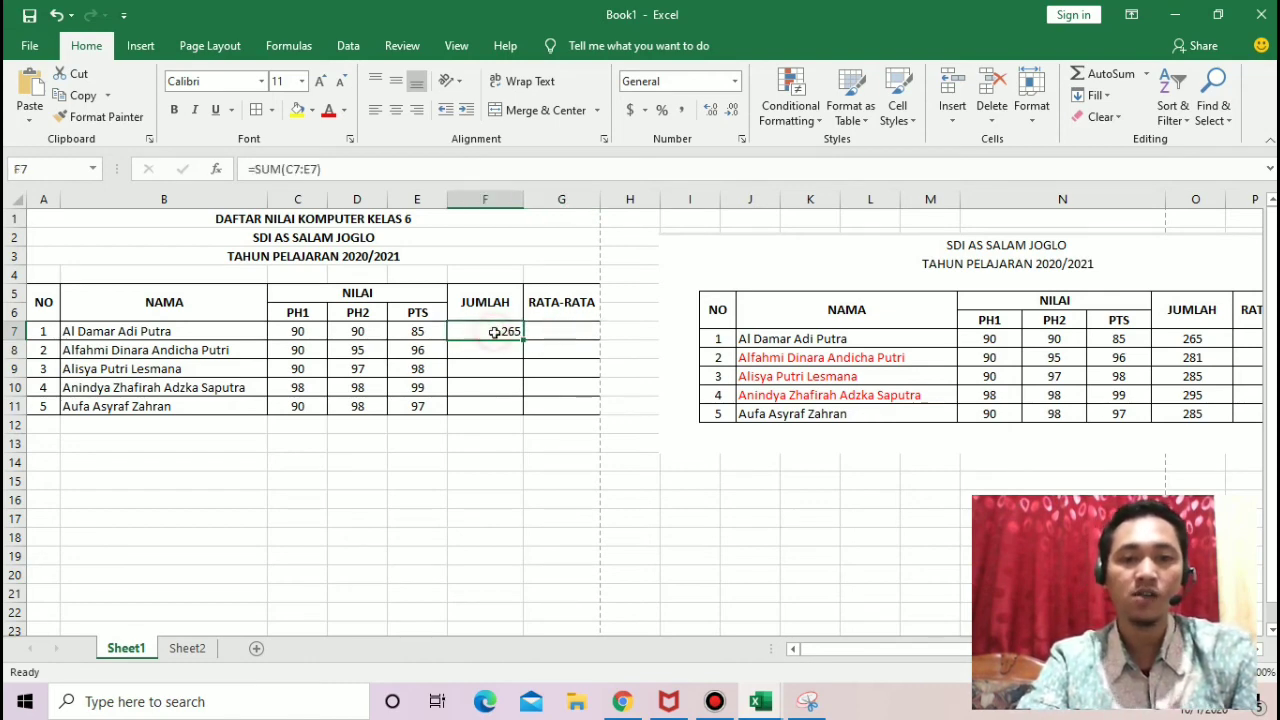
drag(523, 341, 525, 410)
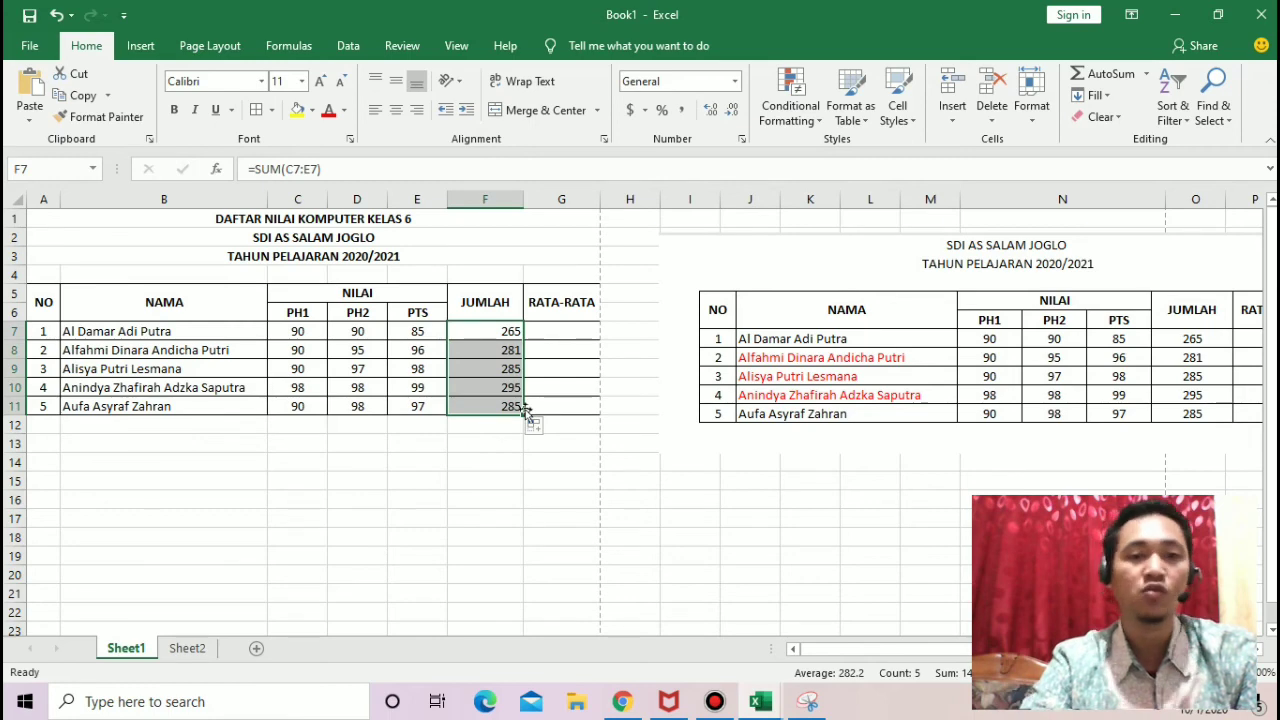
Step: Enter the formula =F7/3 in the first student's RATA-RATA cell, G7
click(545, 330)
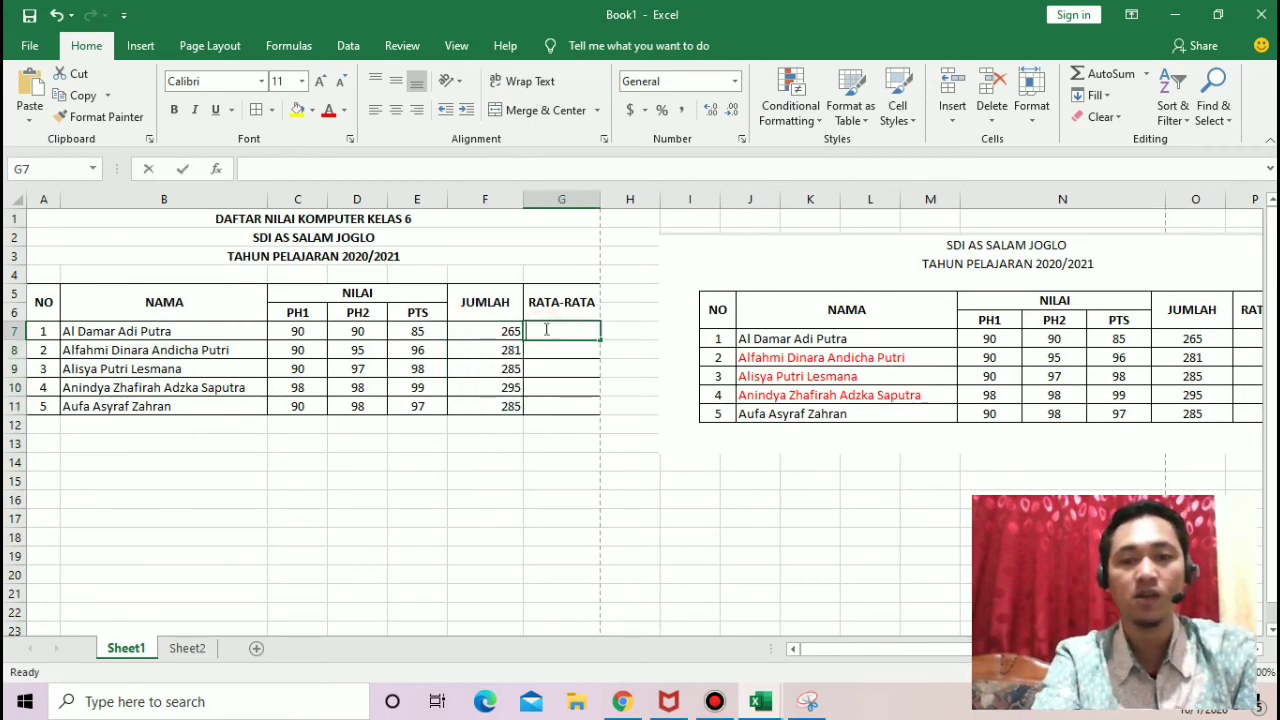
text(=av)
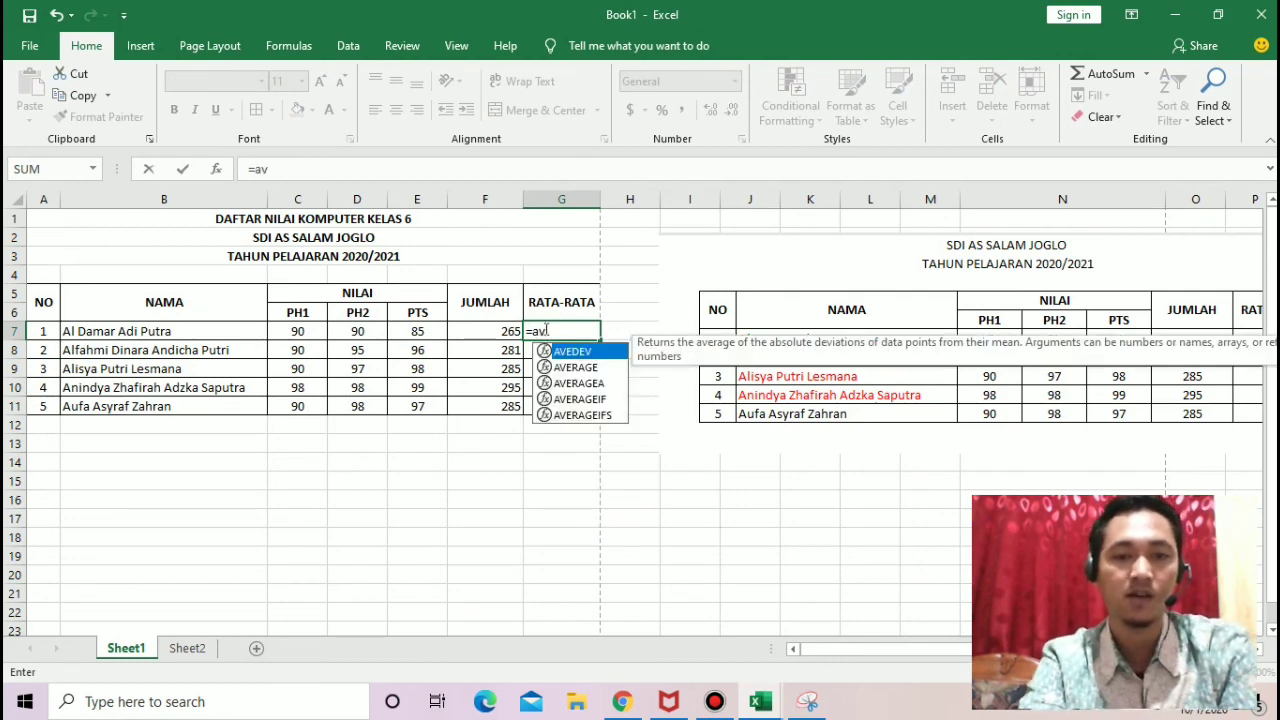
key(BackSpace)
key(BackSpace)
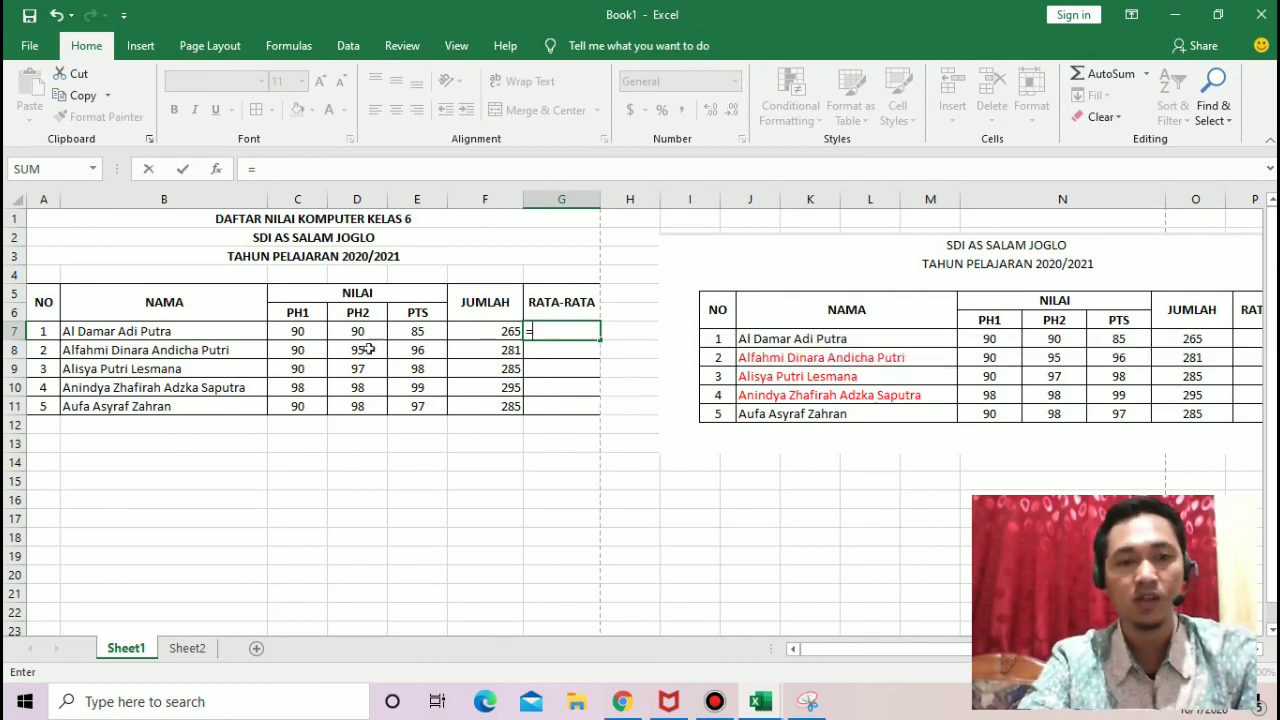
click(483, 331)
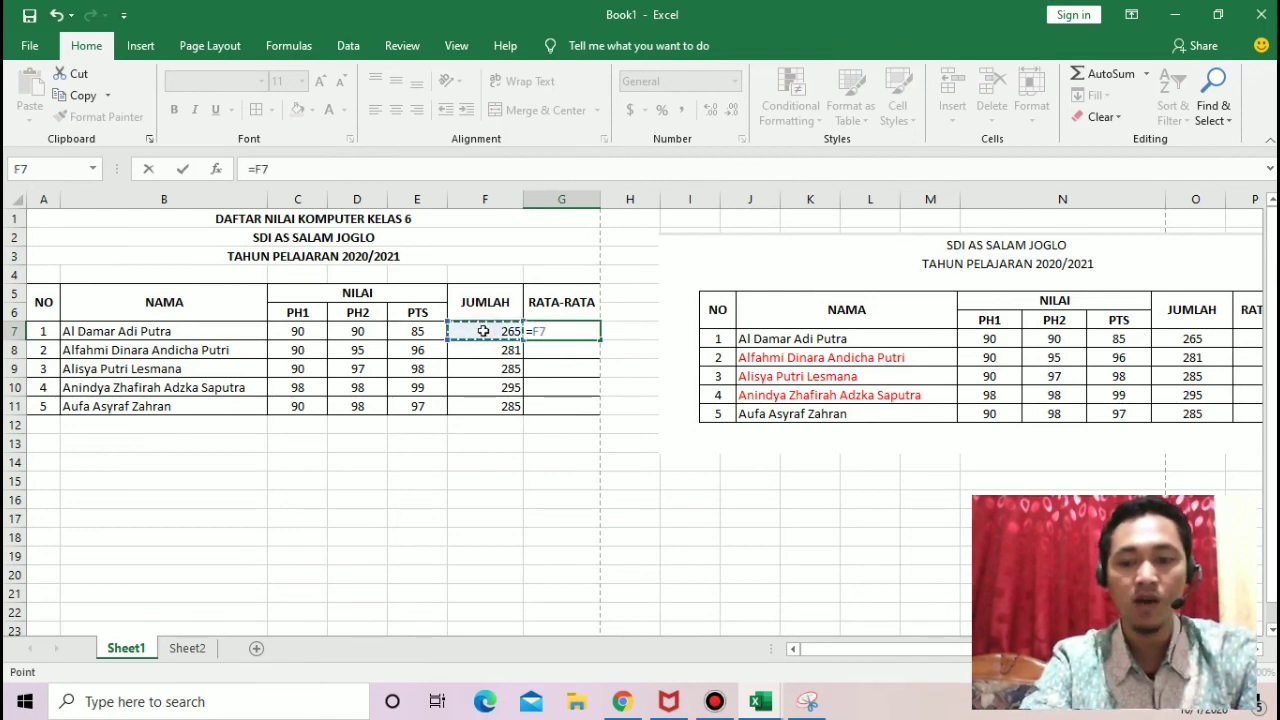
text(/3)
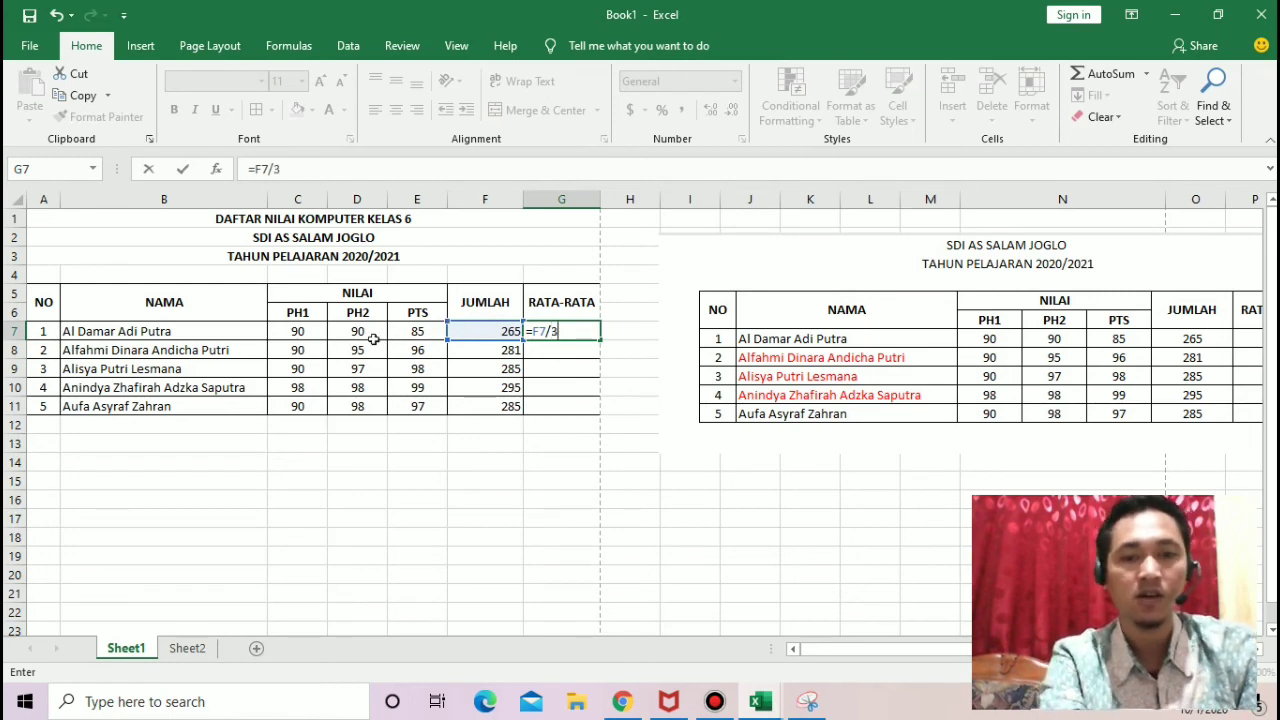
key(Return)
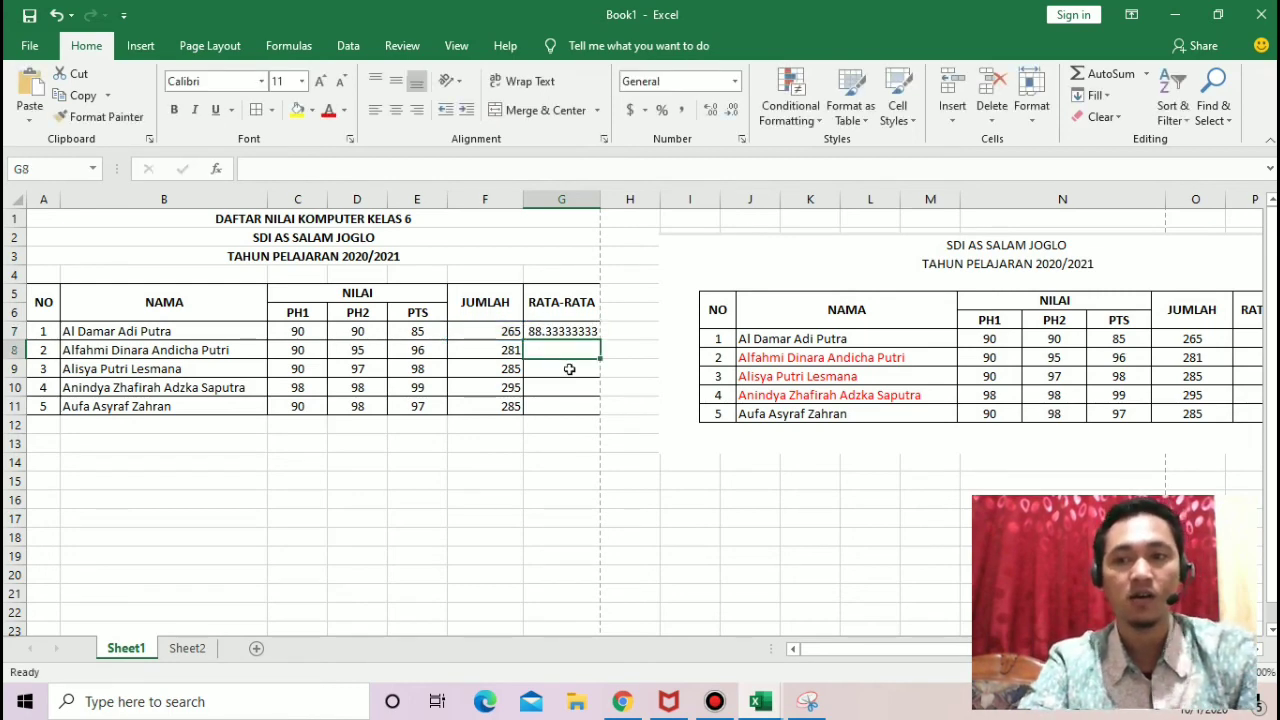
Step: Reduce the average in G7 to one decimal place and shift the sample picture slightly down
click(558, 334)
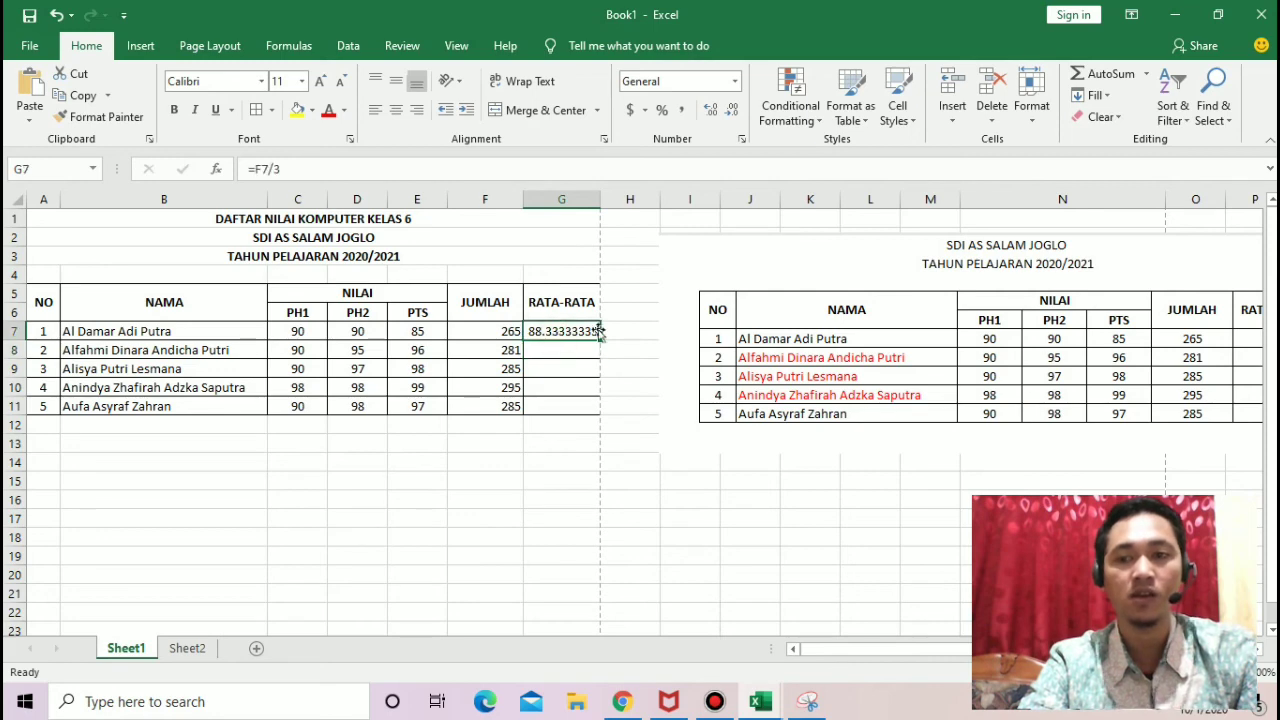
click(735, 108)
click(735, 108)
click(735, 108)
click(735, 108)
click(735, 108)
click(735, 108)
click(735, 108)
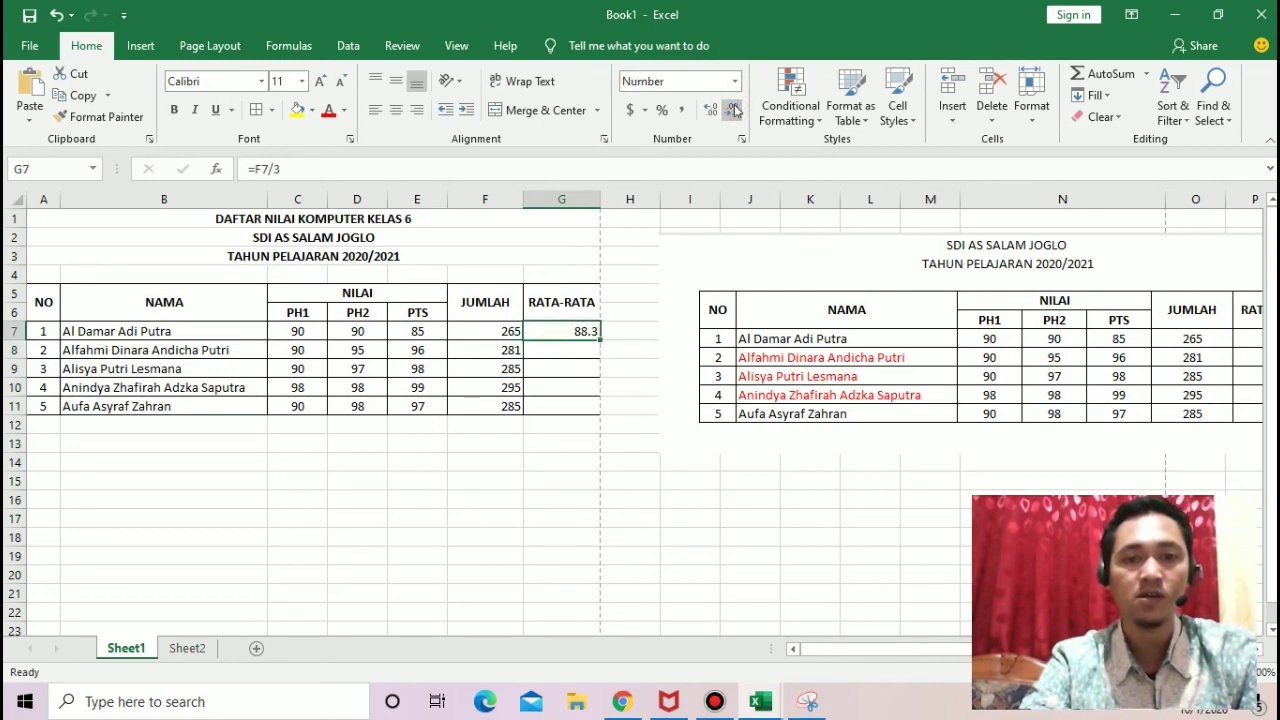
click(1195, 279)
drag(1195, 279, 1171, 292)
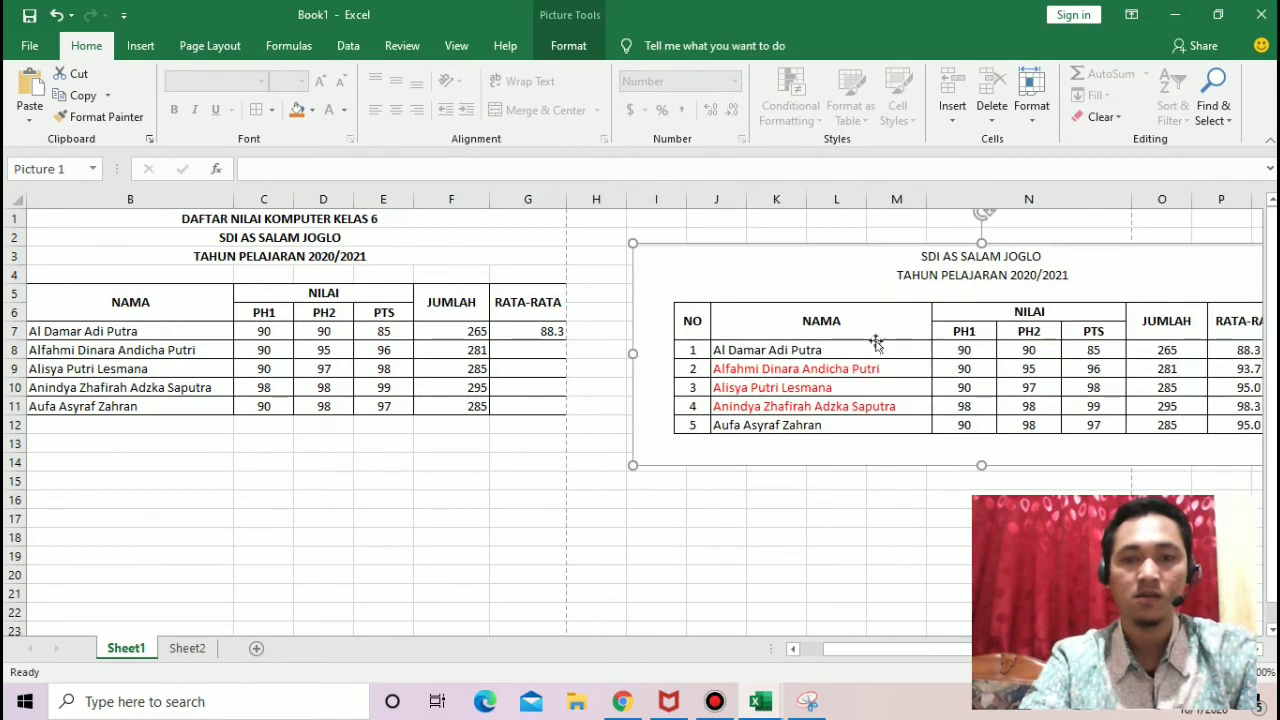
Step: Fill the division formula from G7 down through G11 for the remaining students
click(537, 331)
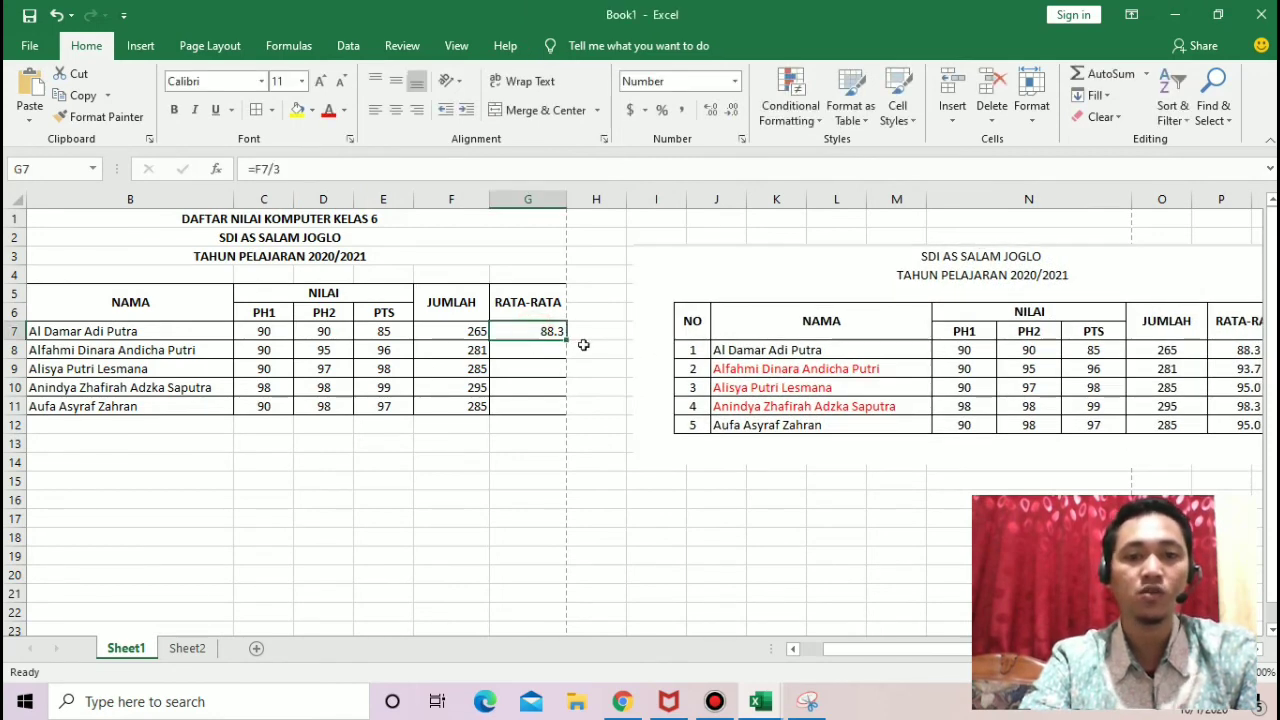
drag(564, 341, 553, 417)
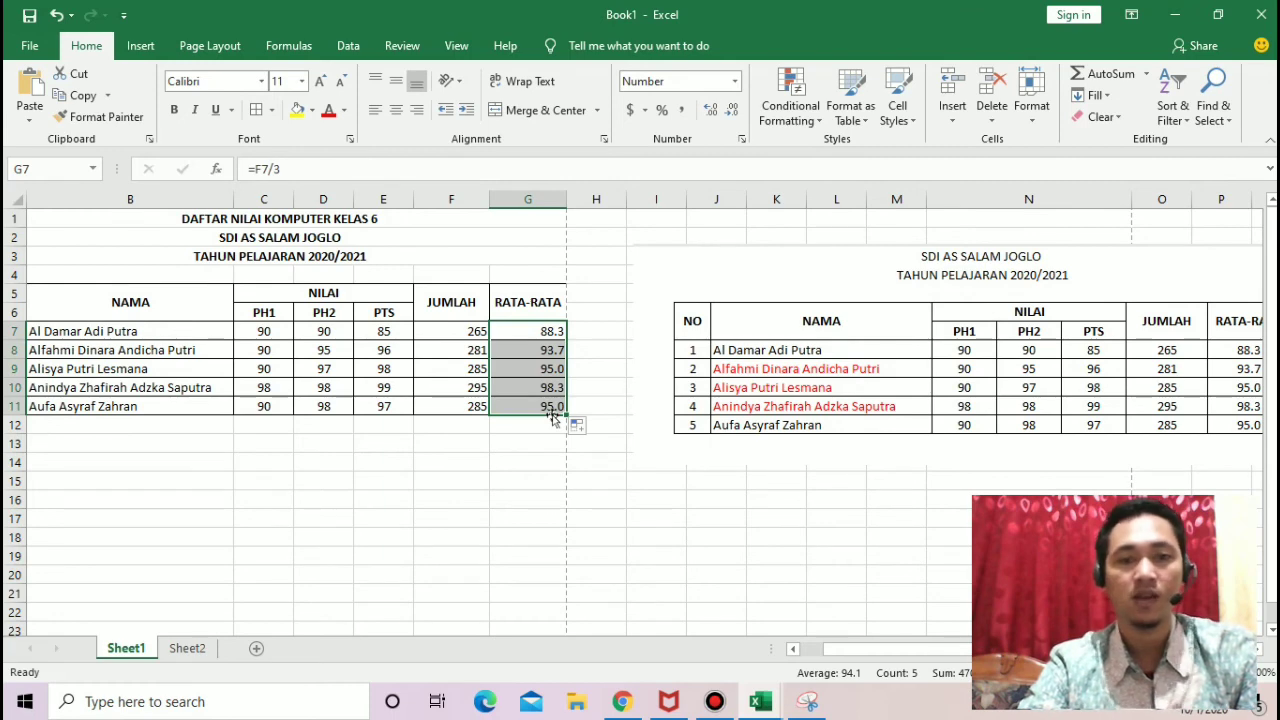
Step: Replace the formula in G7 with an AVERAGE of the first student's scores, range C7:E7
click(540, 326)
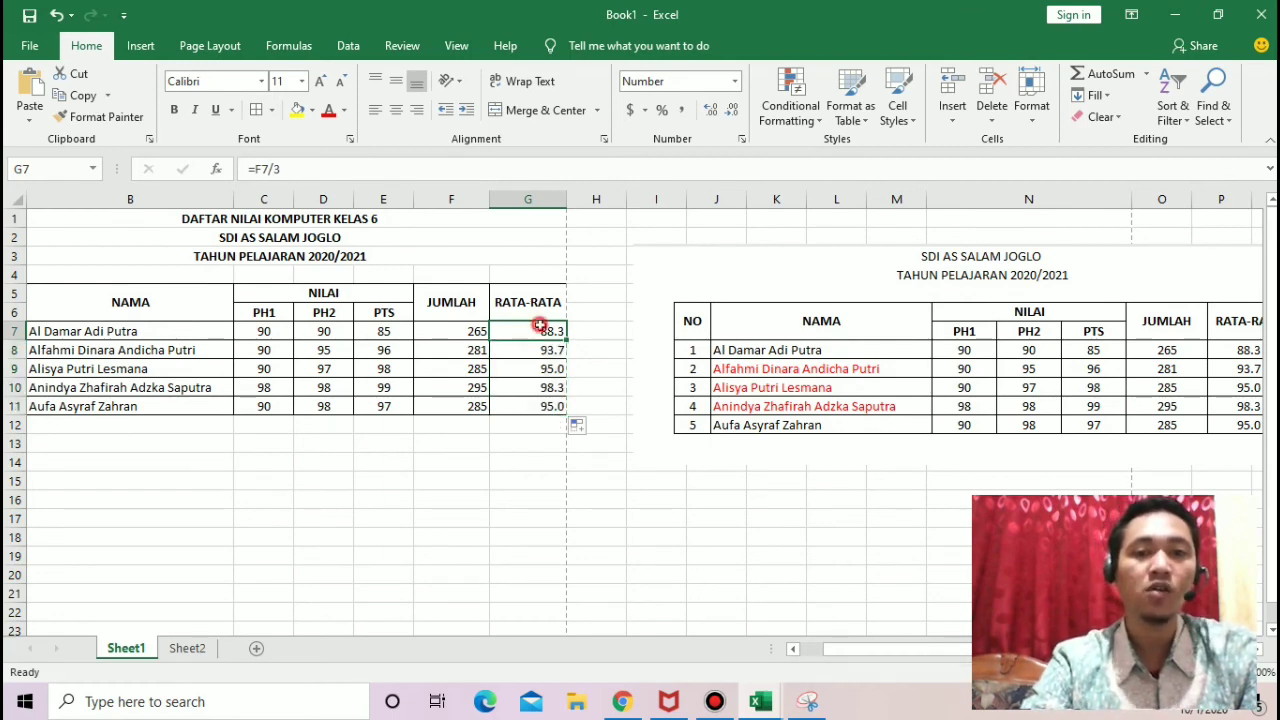
text(=sum)
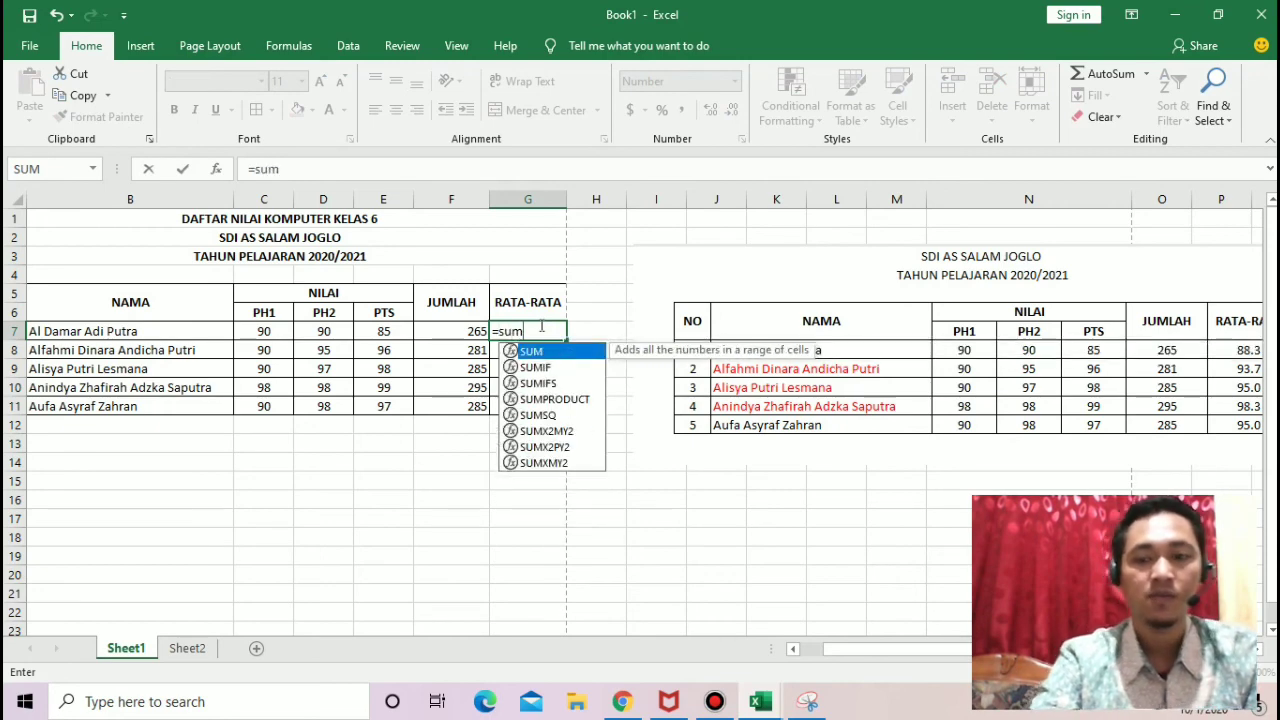
key(BackSpace)
key(BackSpace)
key(BackSpace)
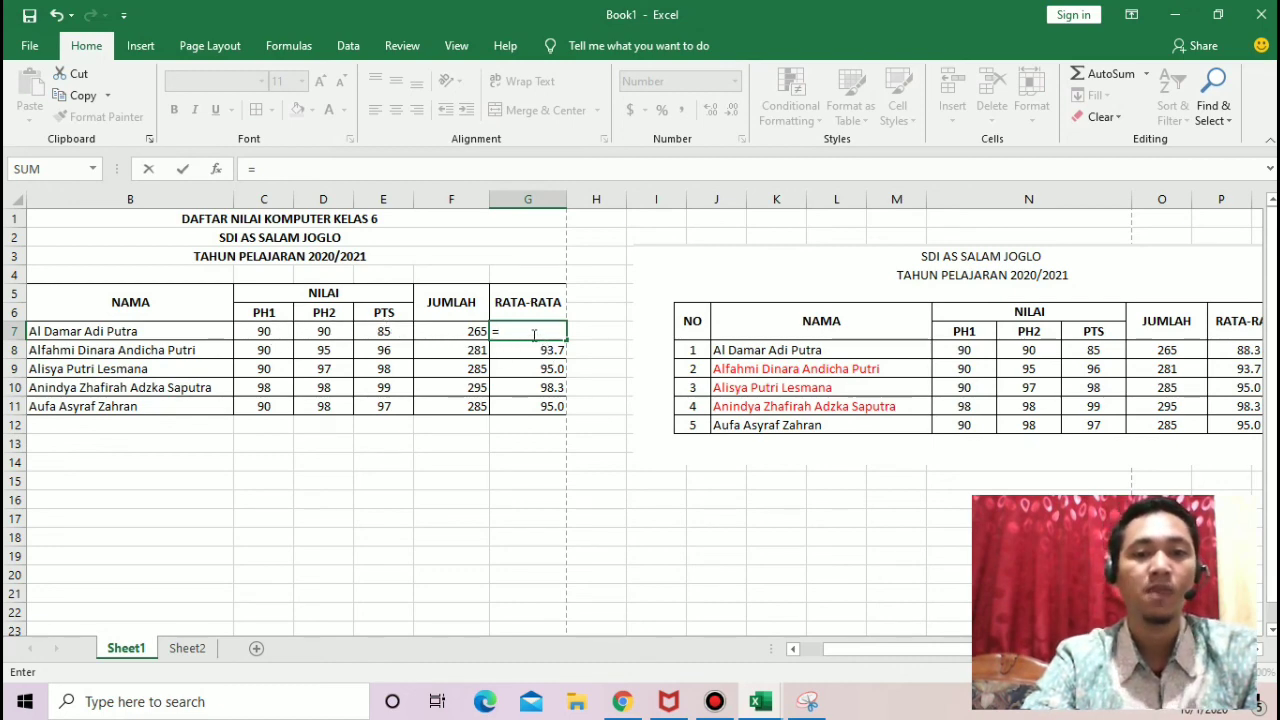
text(av)
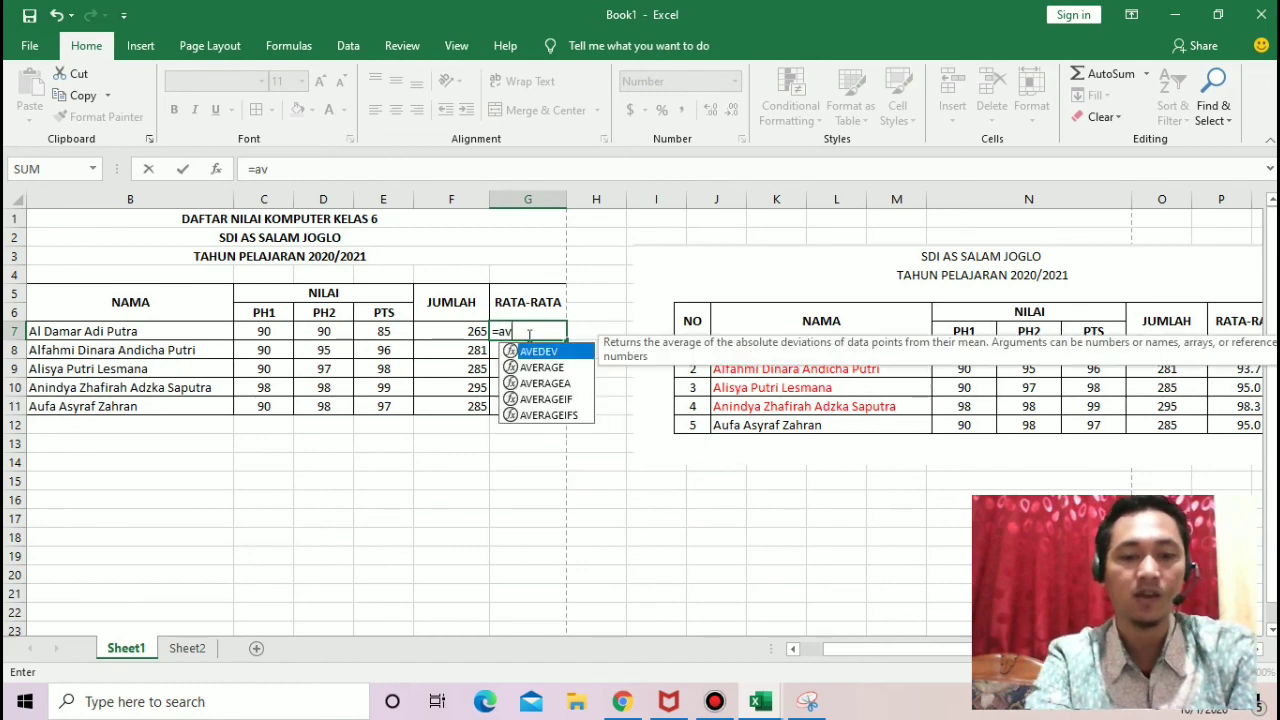
text(e)
double_click(565, 370)
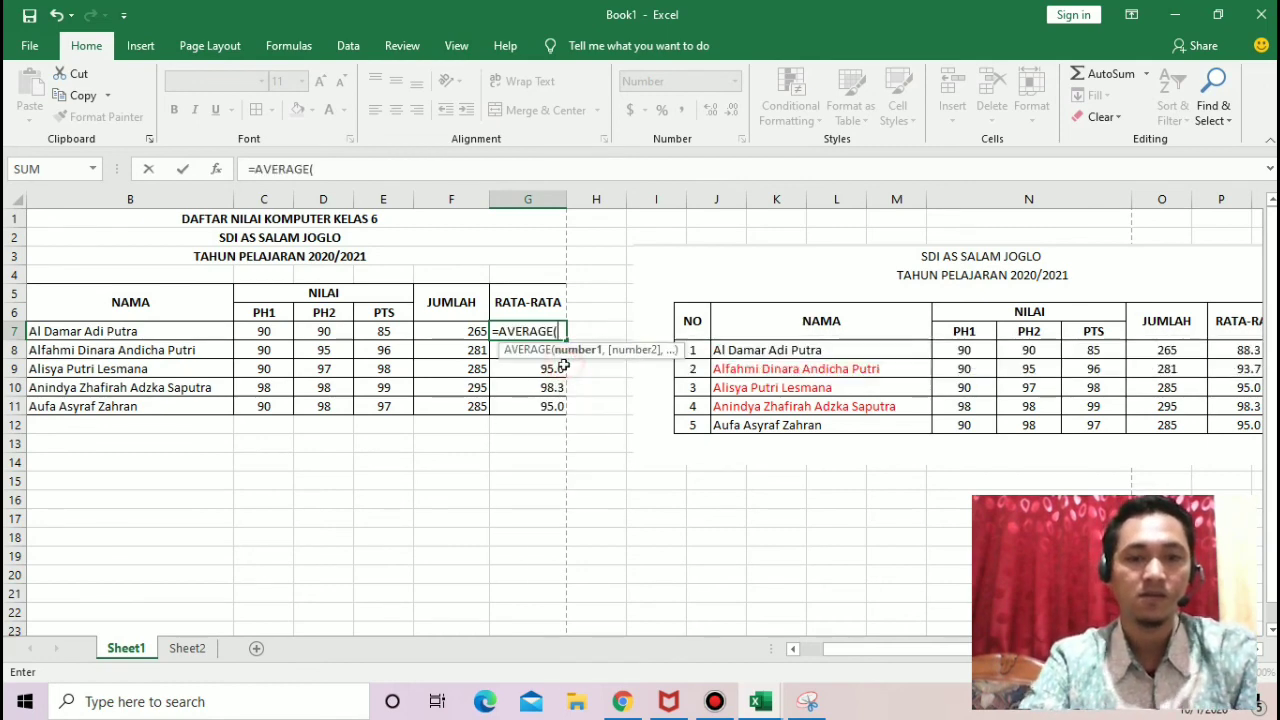
click(254, 330)
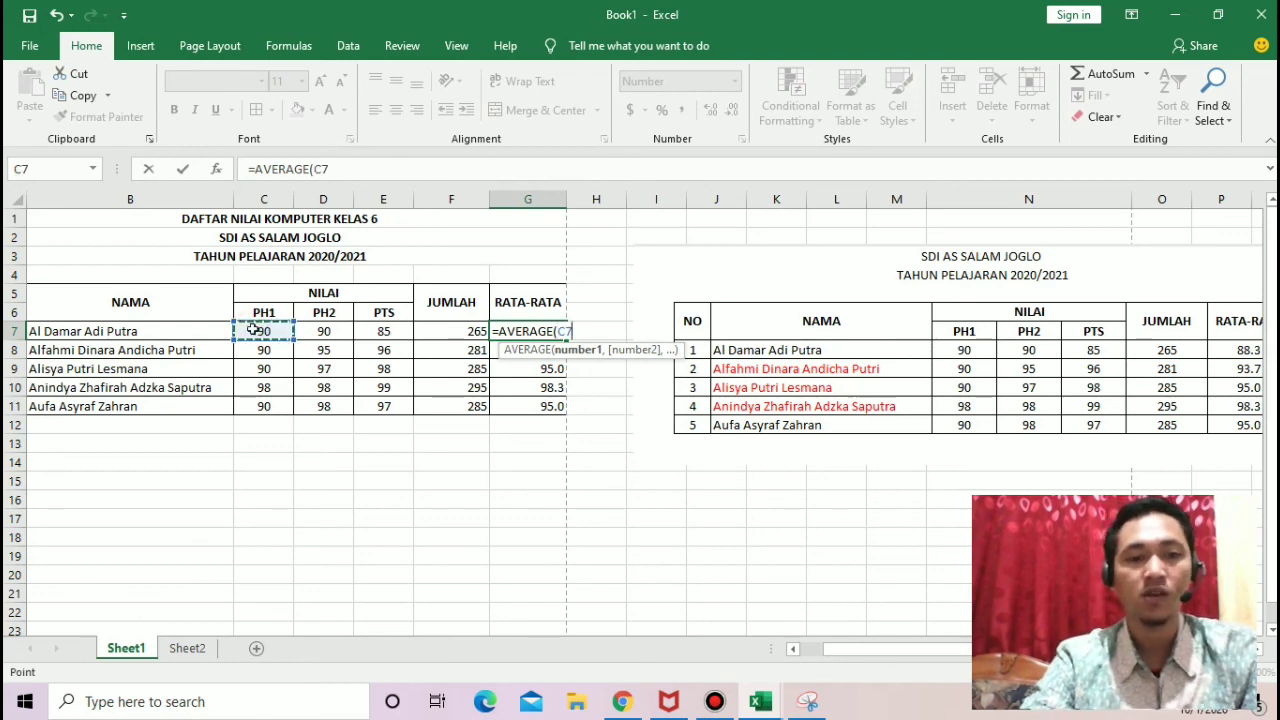
key(shift+Right)
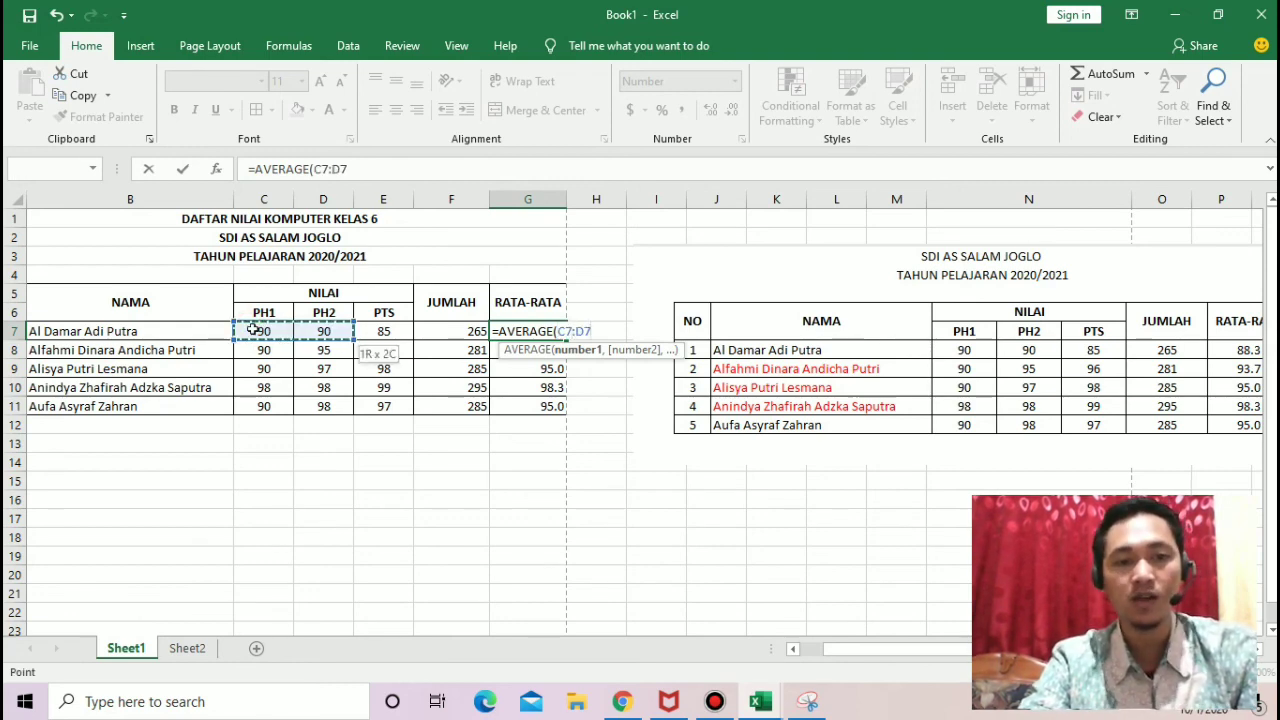
key(shift+Right)
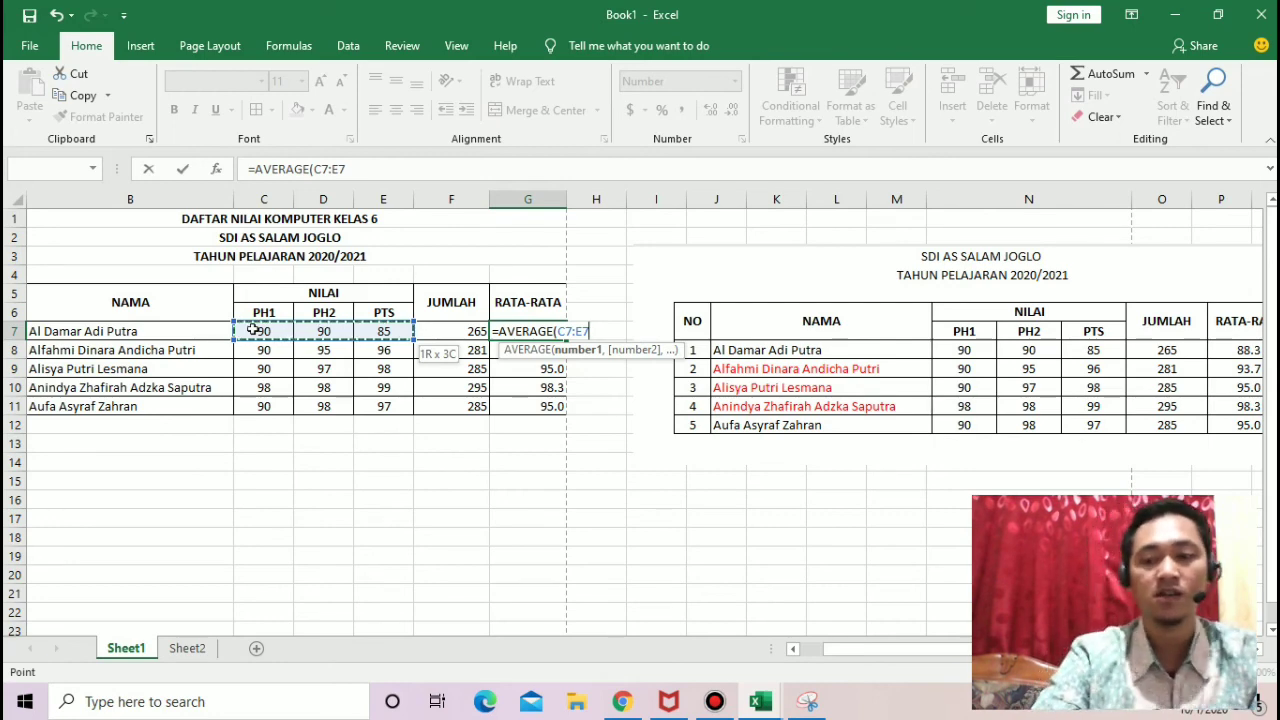
key(Return)
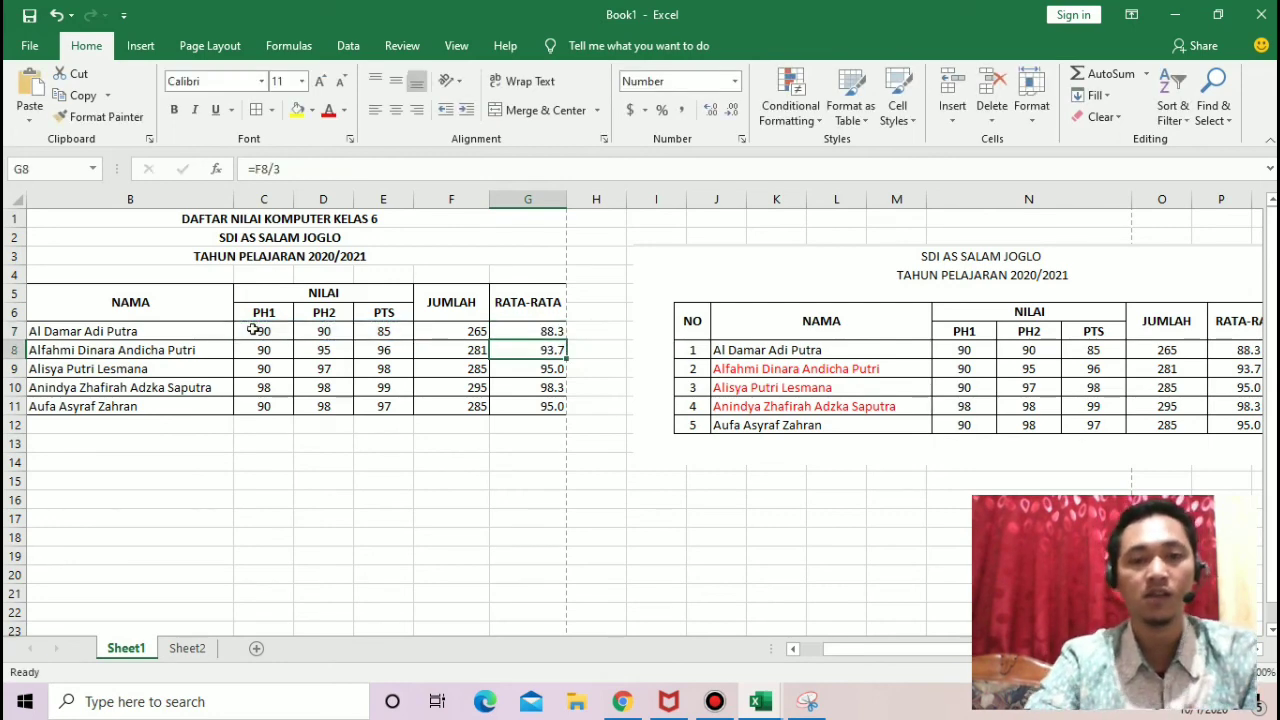
Step: Fill the AVERAGE formula from G7 down through G11
click(552, 331)
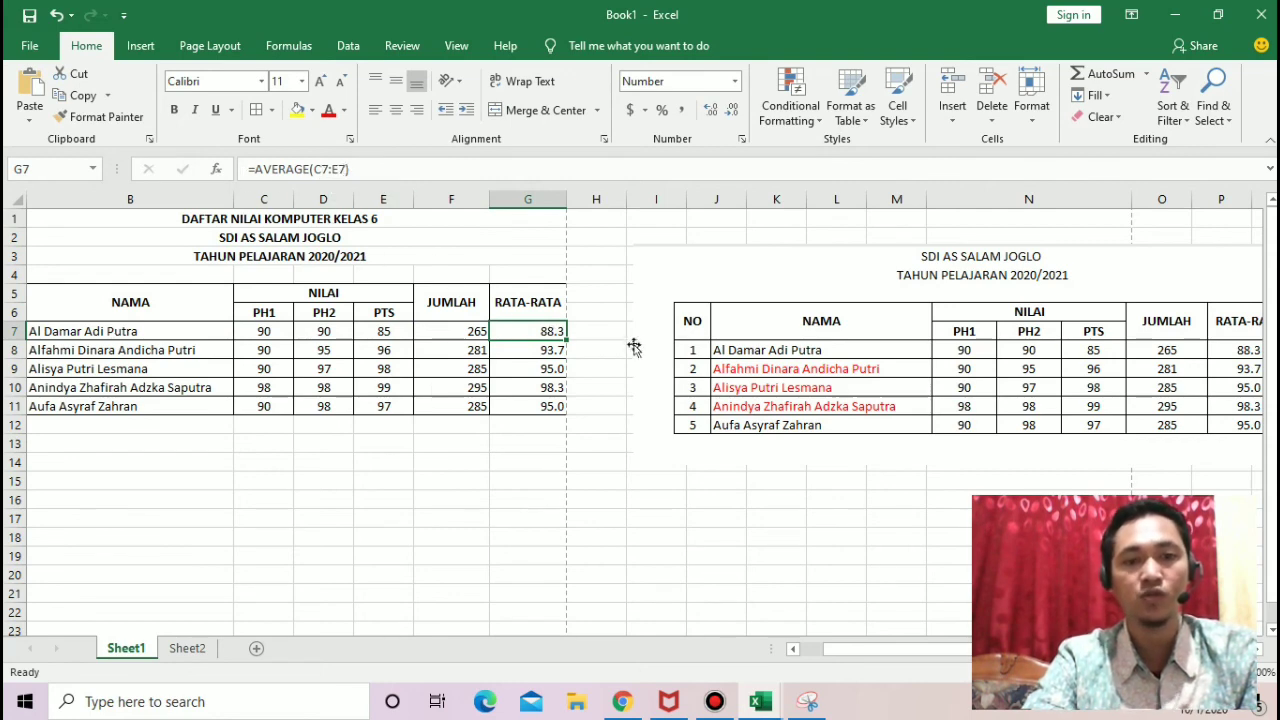
drag(566, 340, 565, 410)
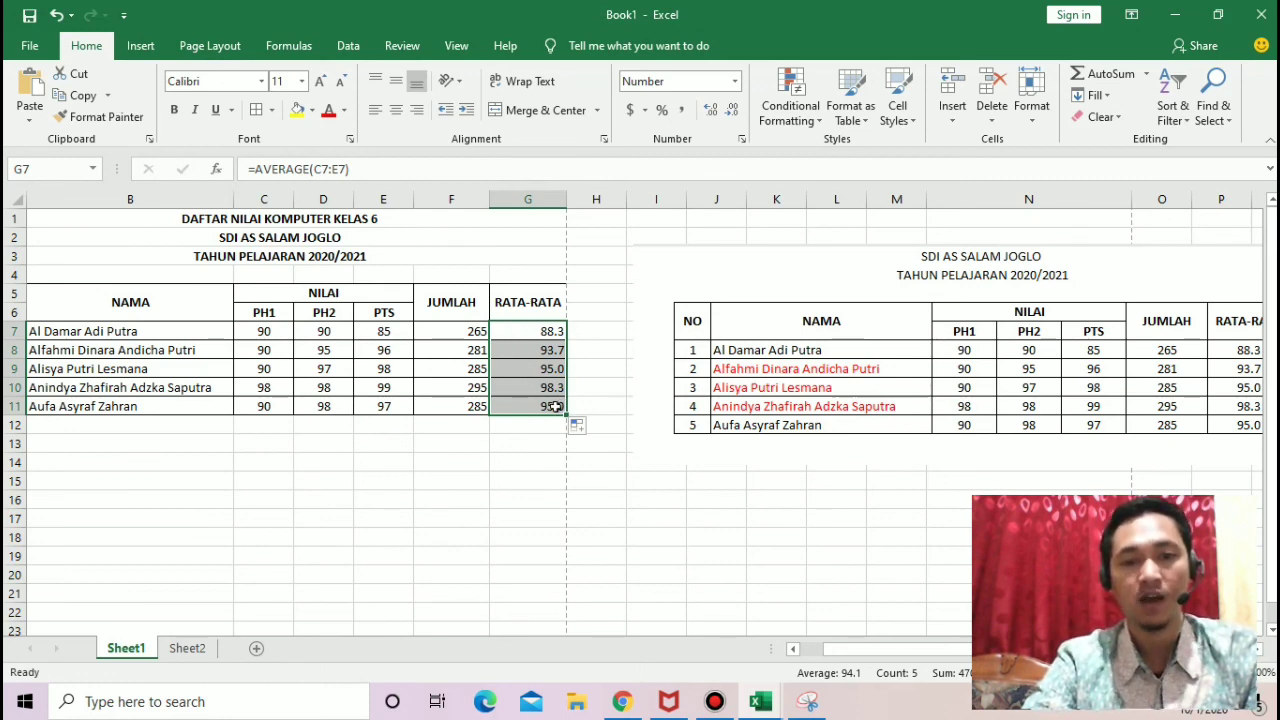
click(554, 406)
Step: Remove the decimal place from the averages in G9 and G11
click(560, 370)
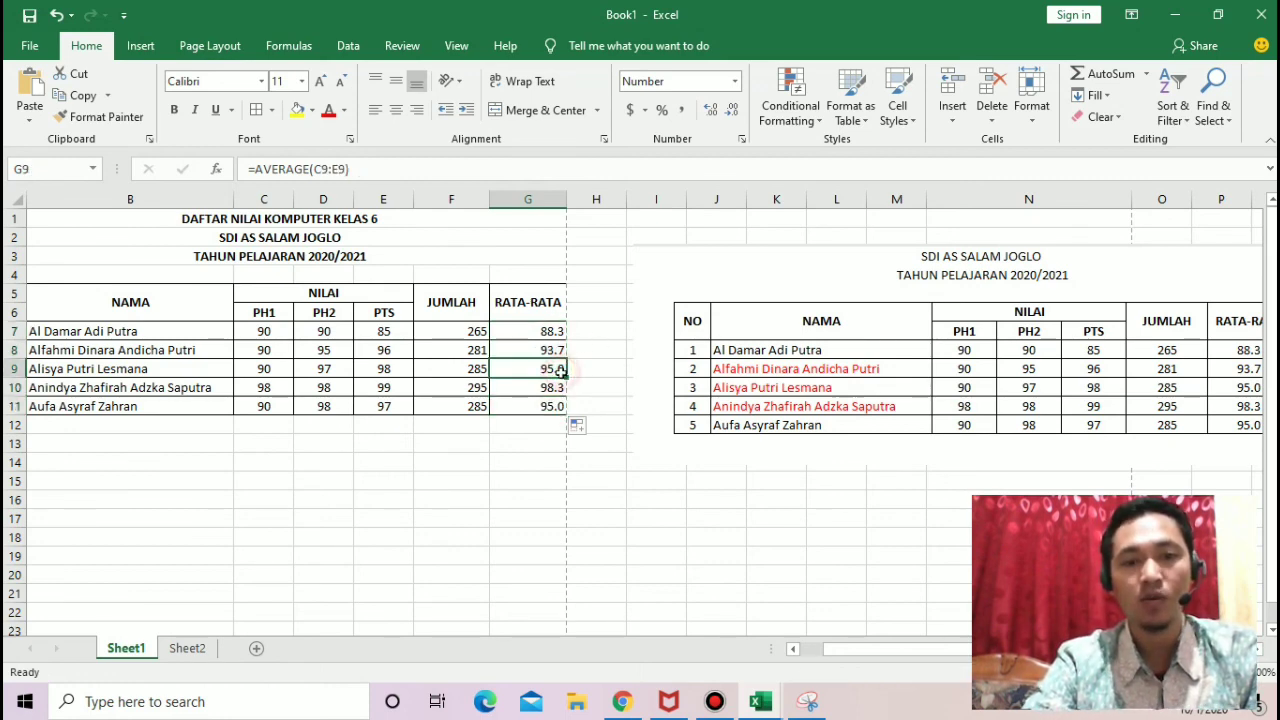
click(732, 109)
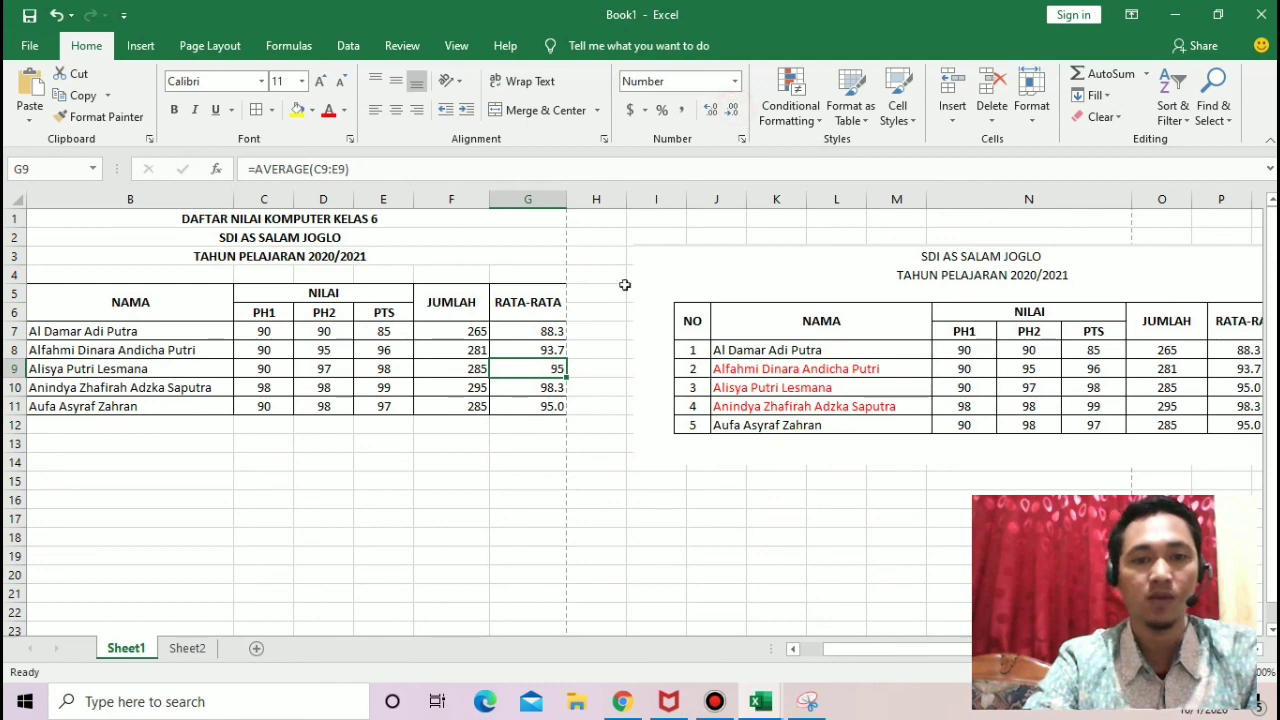
click(550, 406)
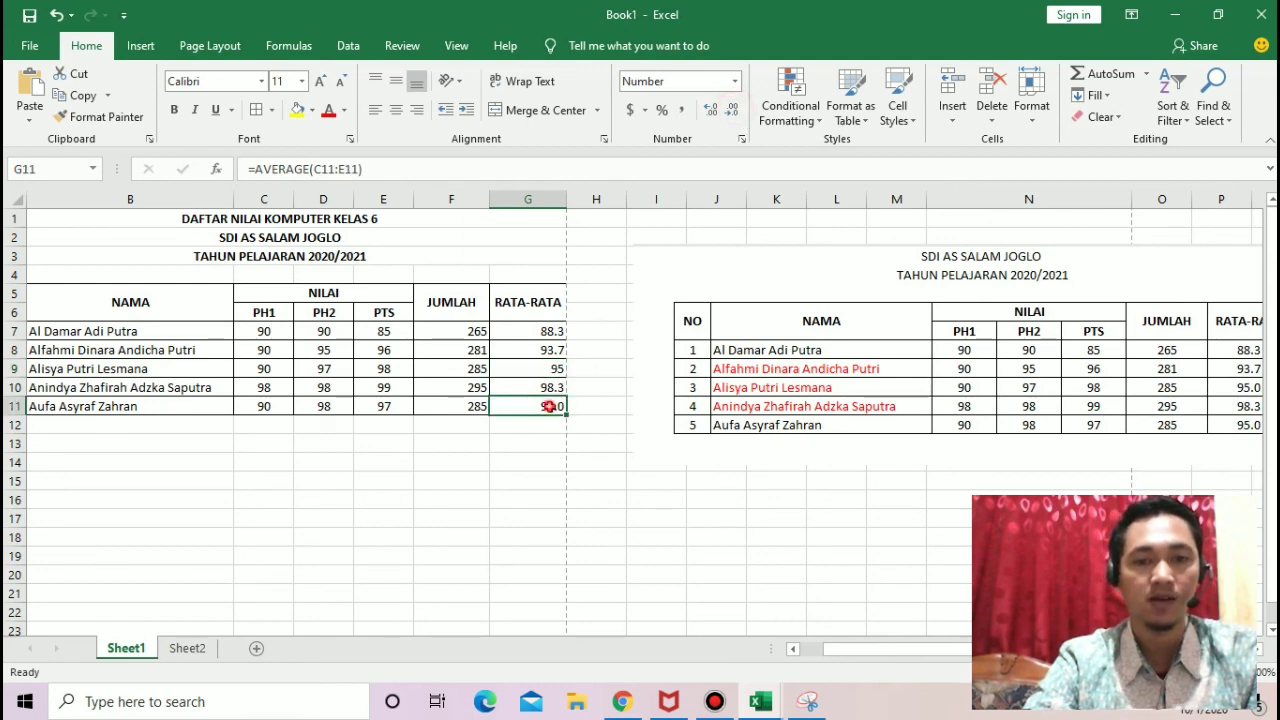
click(731, 118)
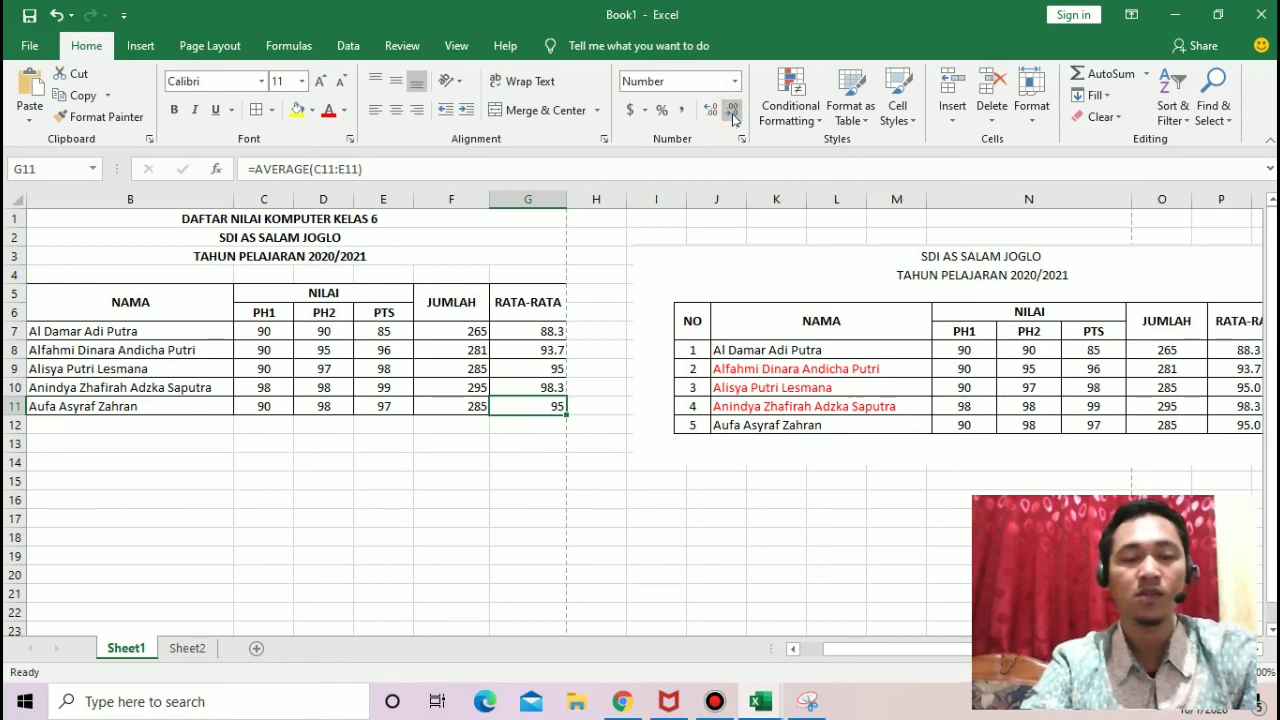
Step: Widen the RATA-RATA column, G, slightly
click(577, 314)
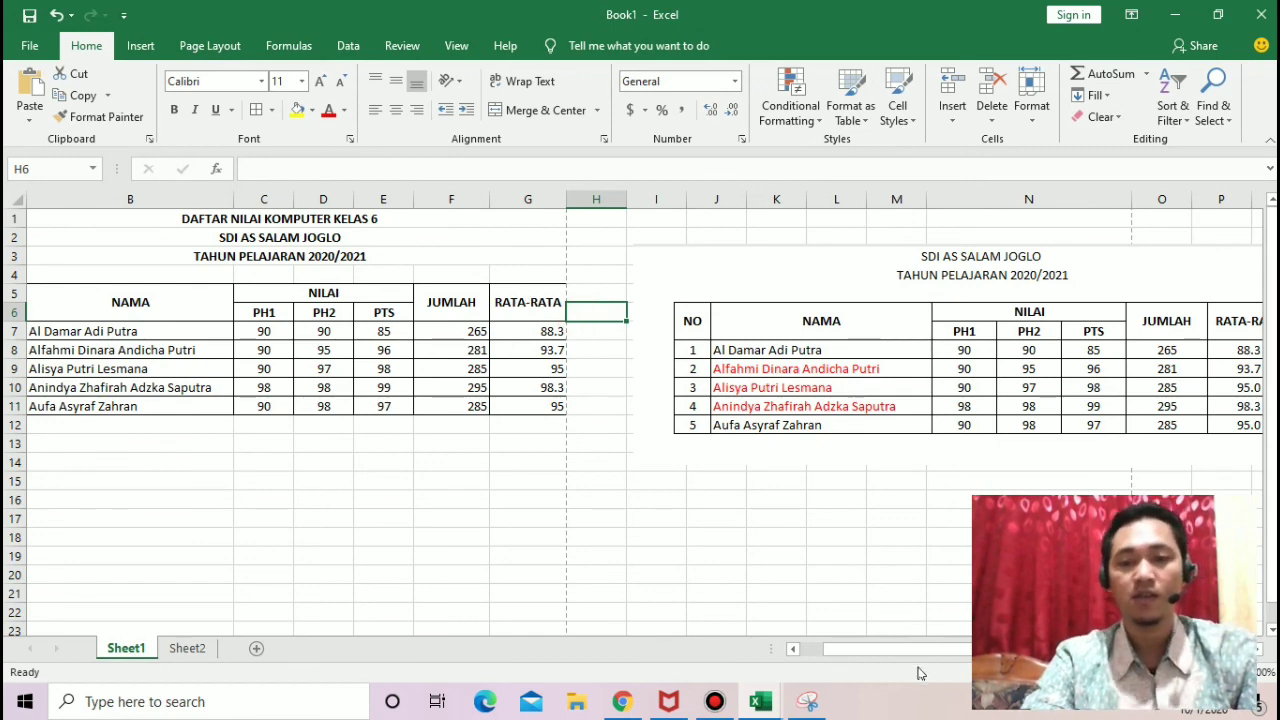
drag(899, 648, 827, 655)
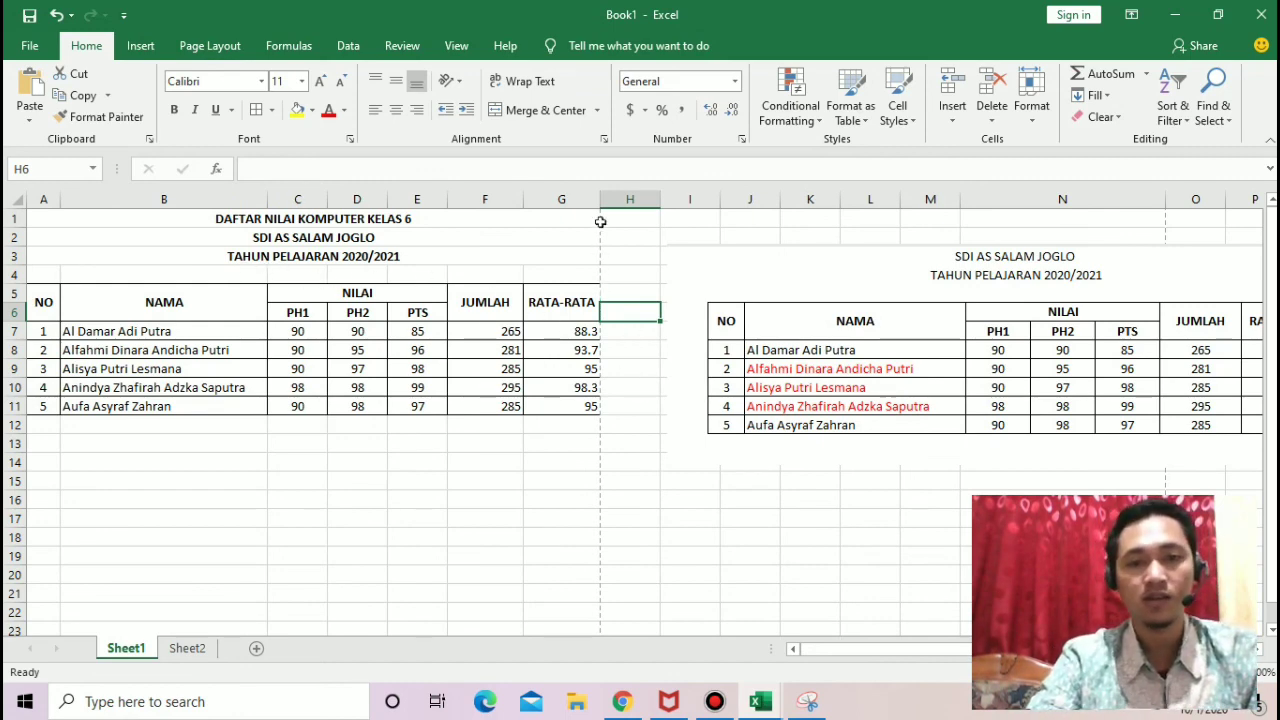
drag(600, 199, 598, 199)
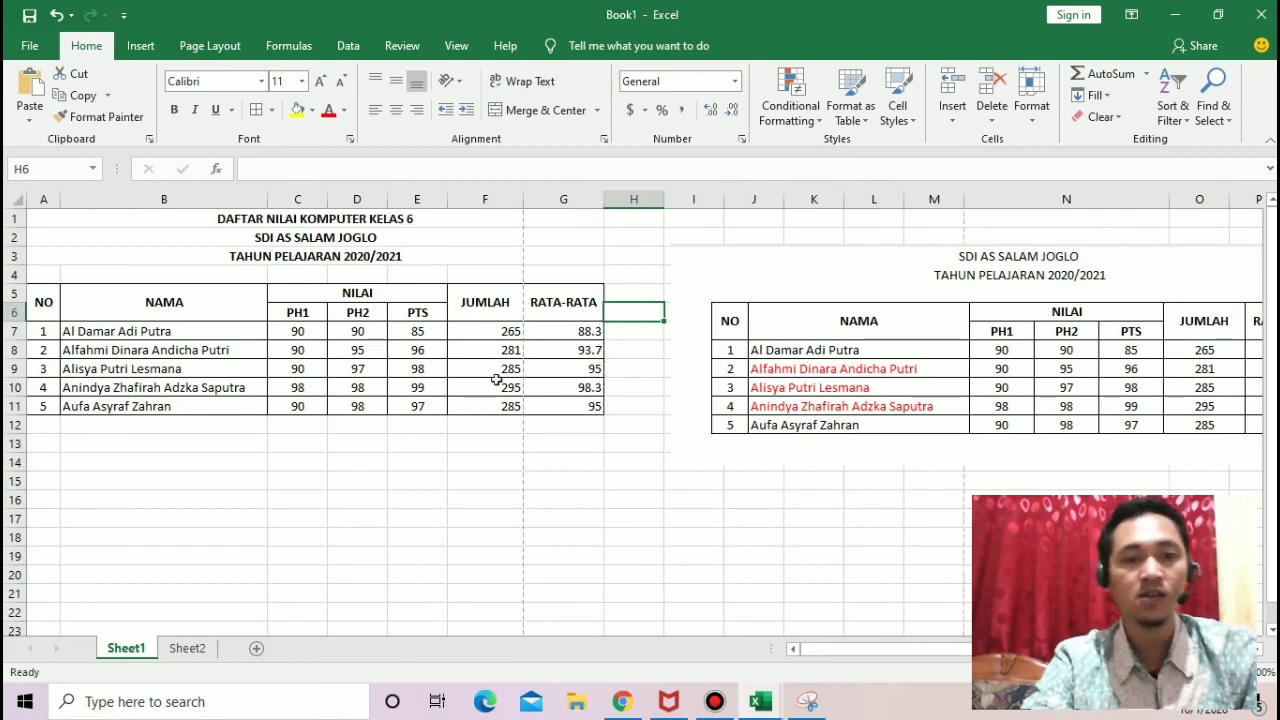
Step: Center the totals and averages in F7:G11 and narrow column G so the table fits within the page break
drag(478, 336, 597, 399)
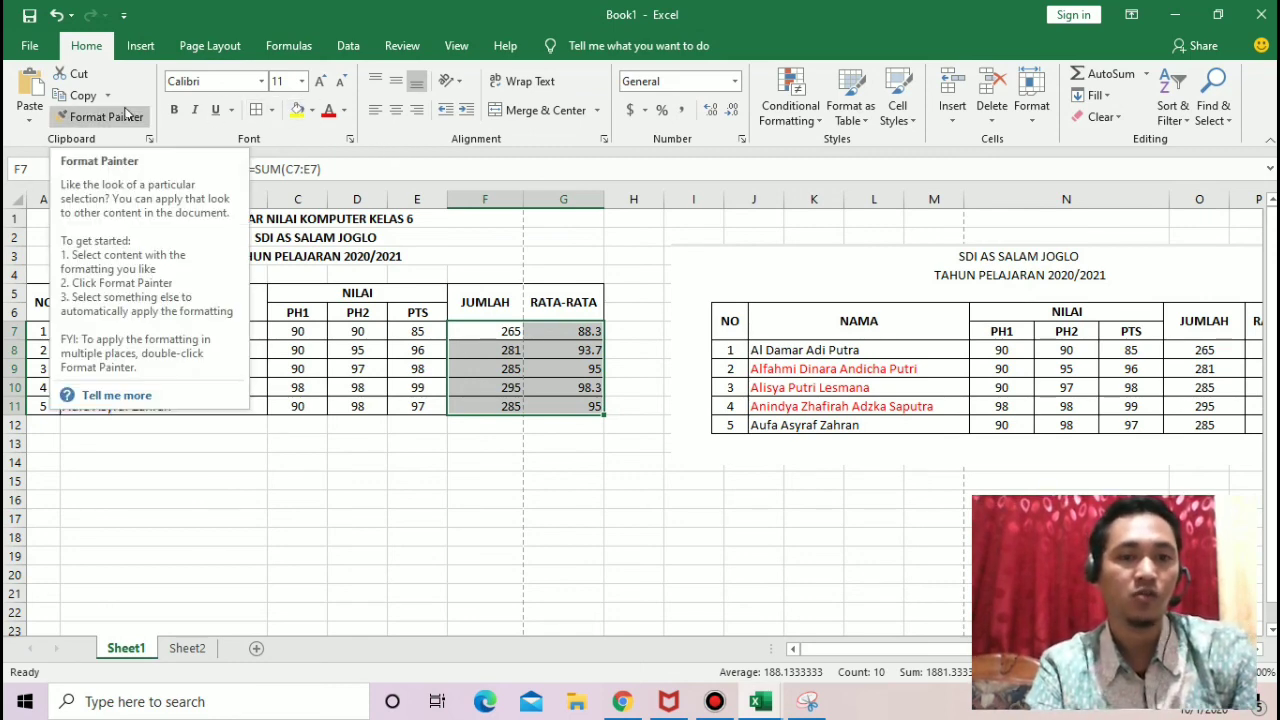
click(396, 110)
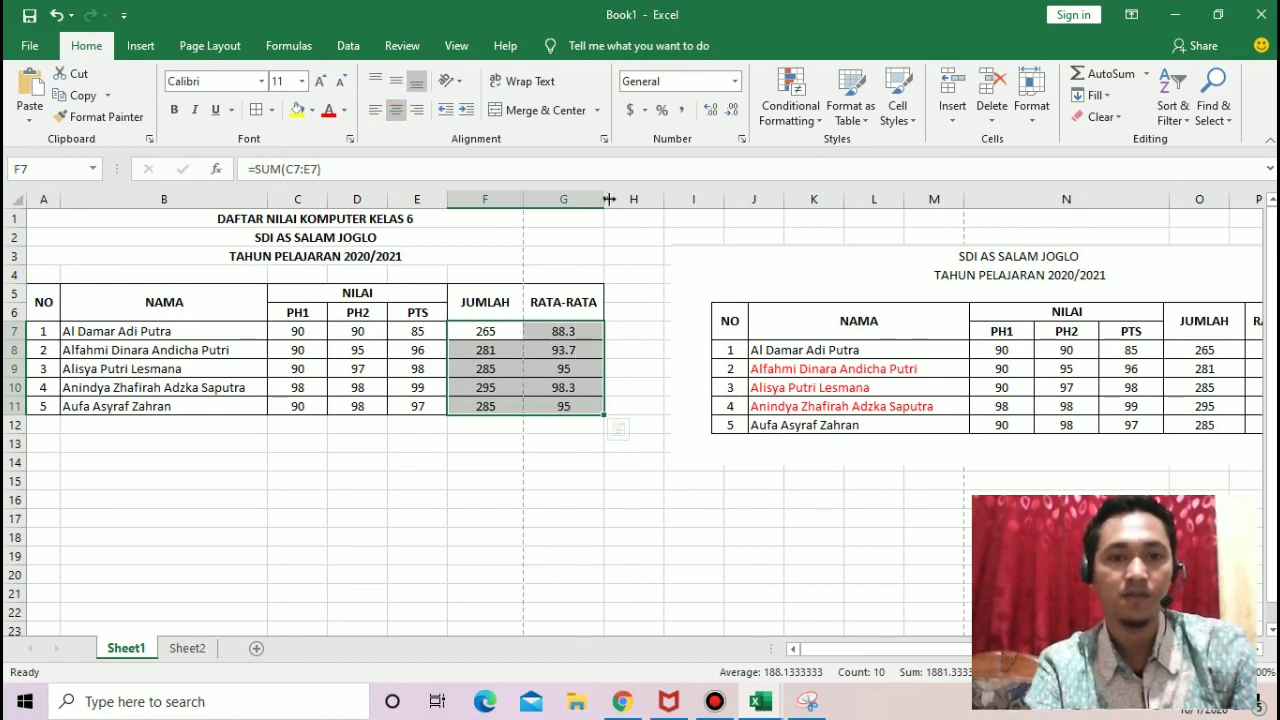
drag(606, 199, 598, 199)
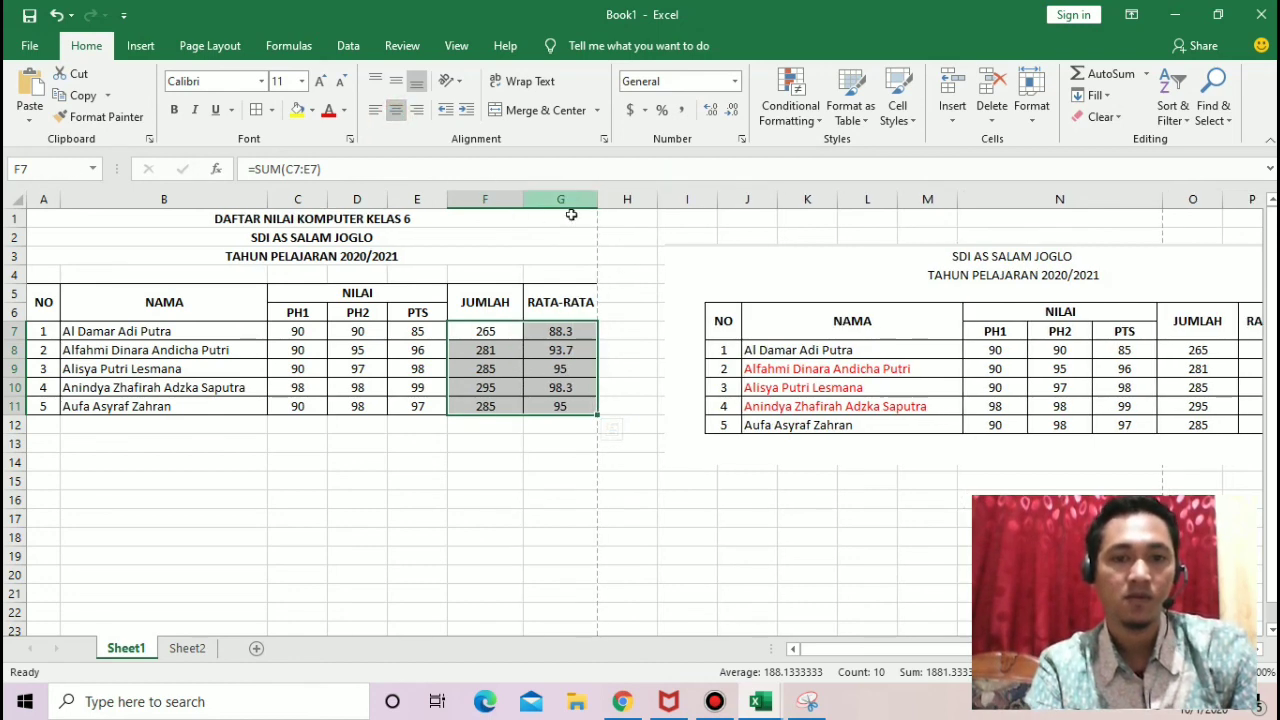
Step: Check the grade table in an enlarged print preview, then return to the worksheet
click(31, 48)
click(56, 372)
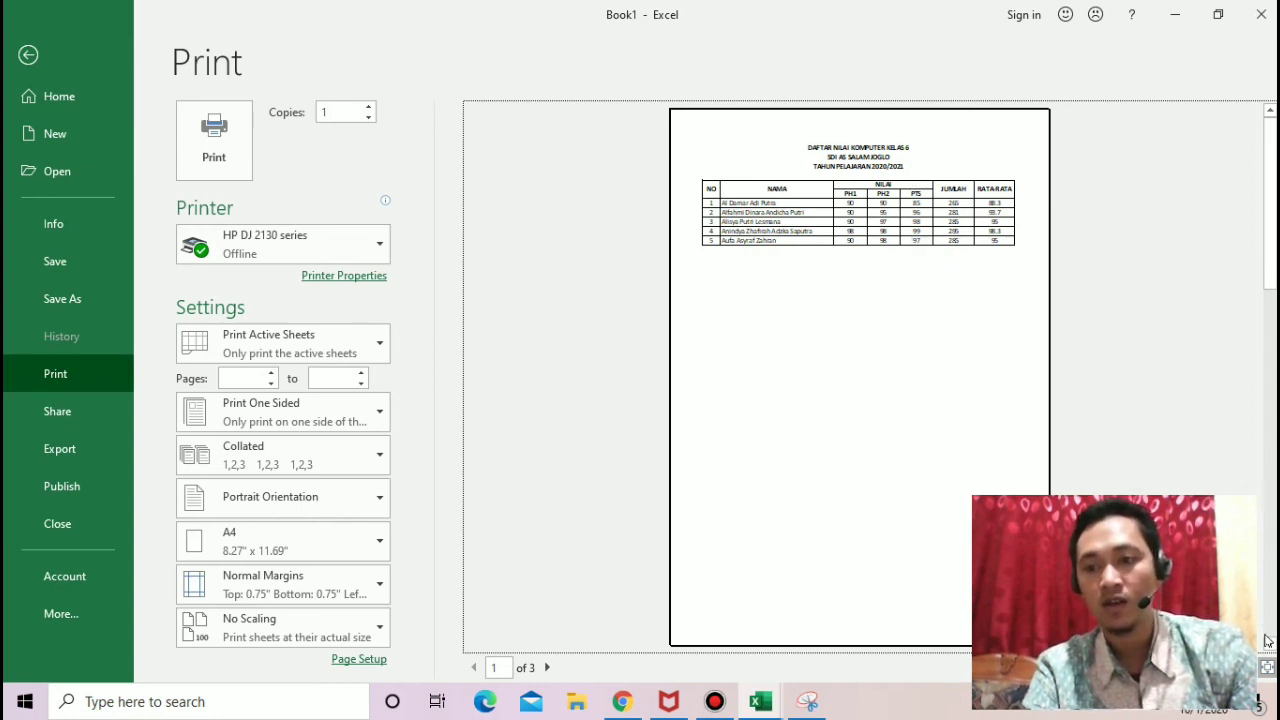
click(1269, 669)
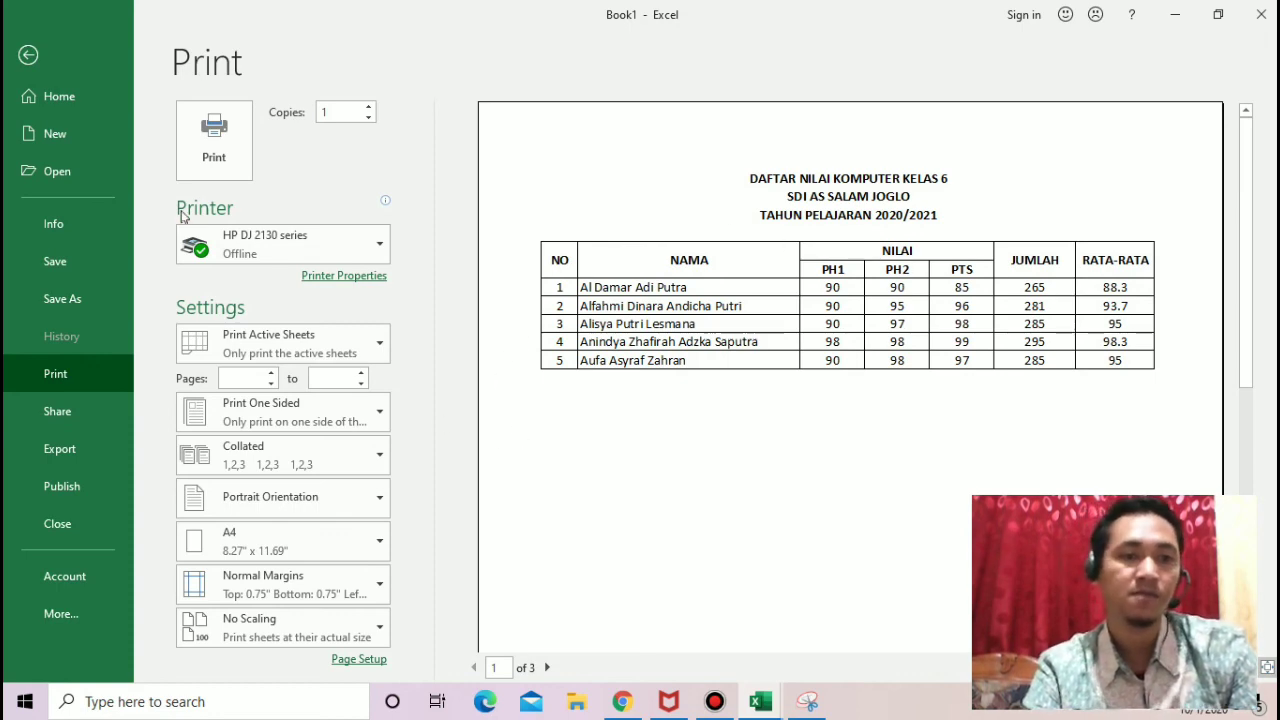
click(45, 55)
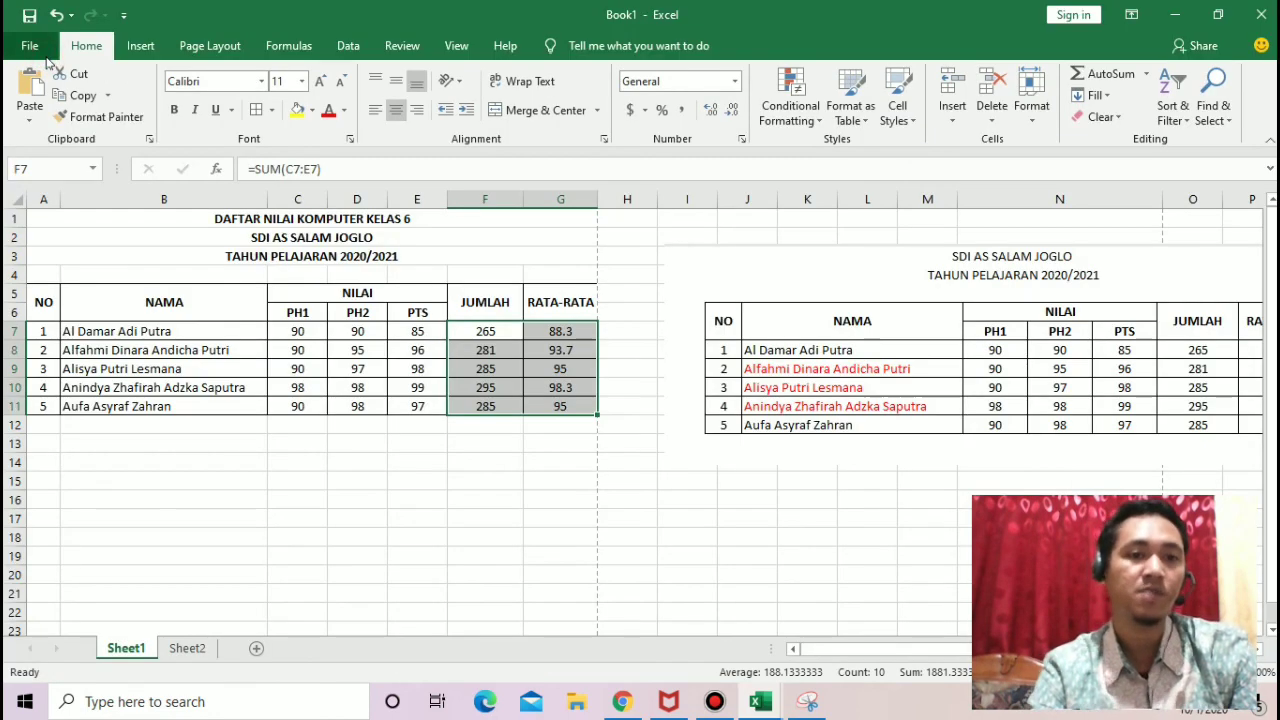